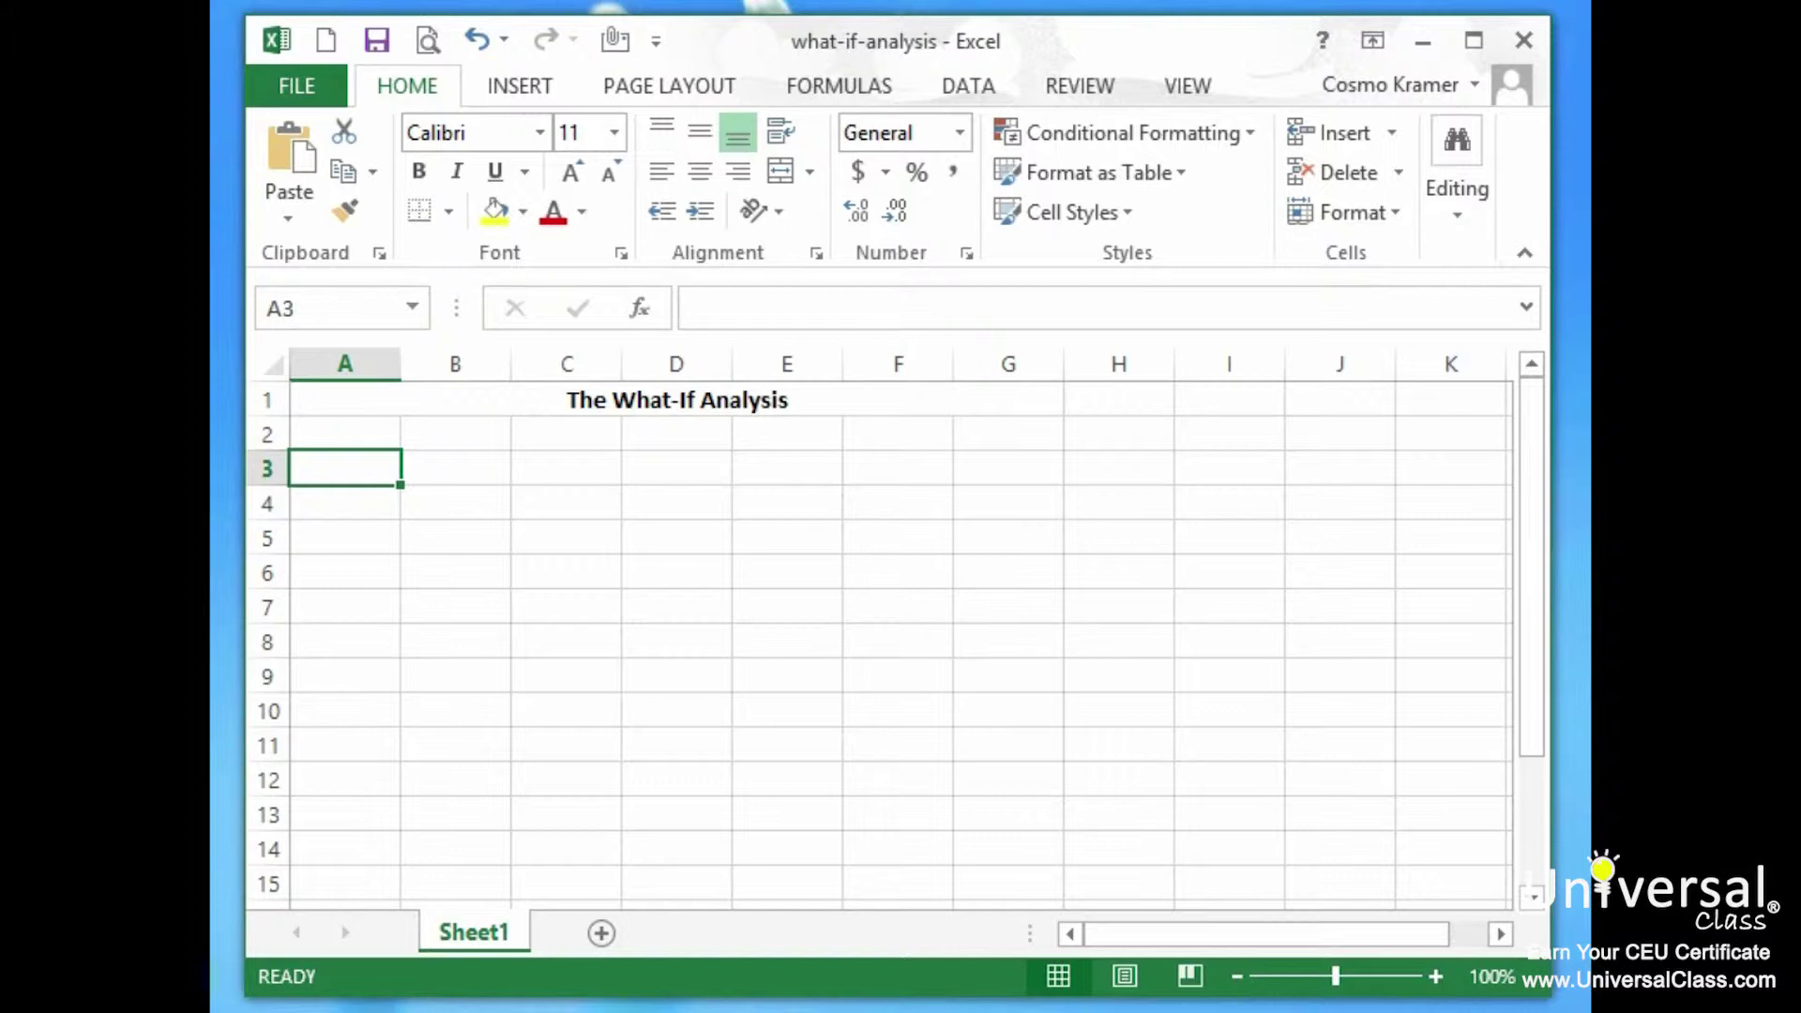
Step: List the entries "Data tables.", "Goal seeking." and "Scenarios." in cells A3 to A5
type("Data tables.")
key("Return")
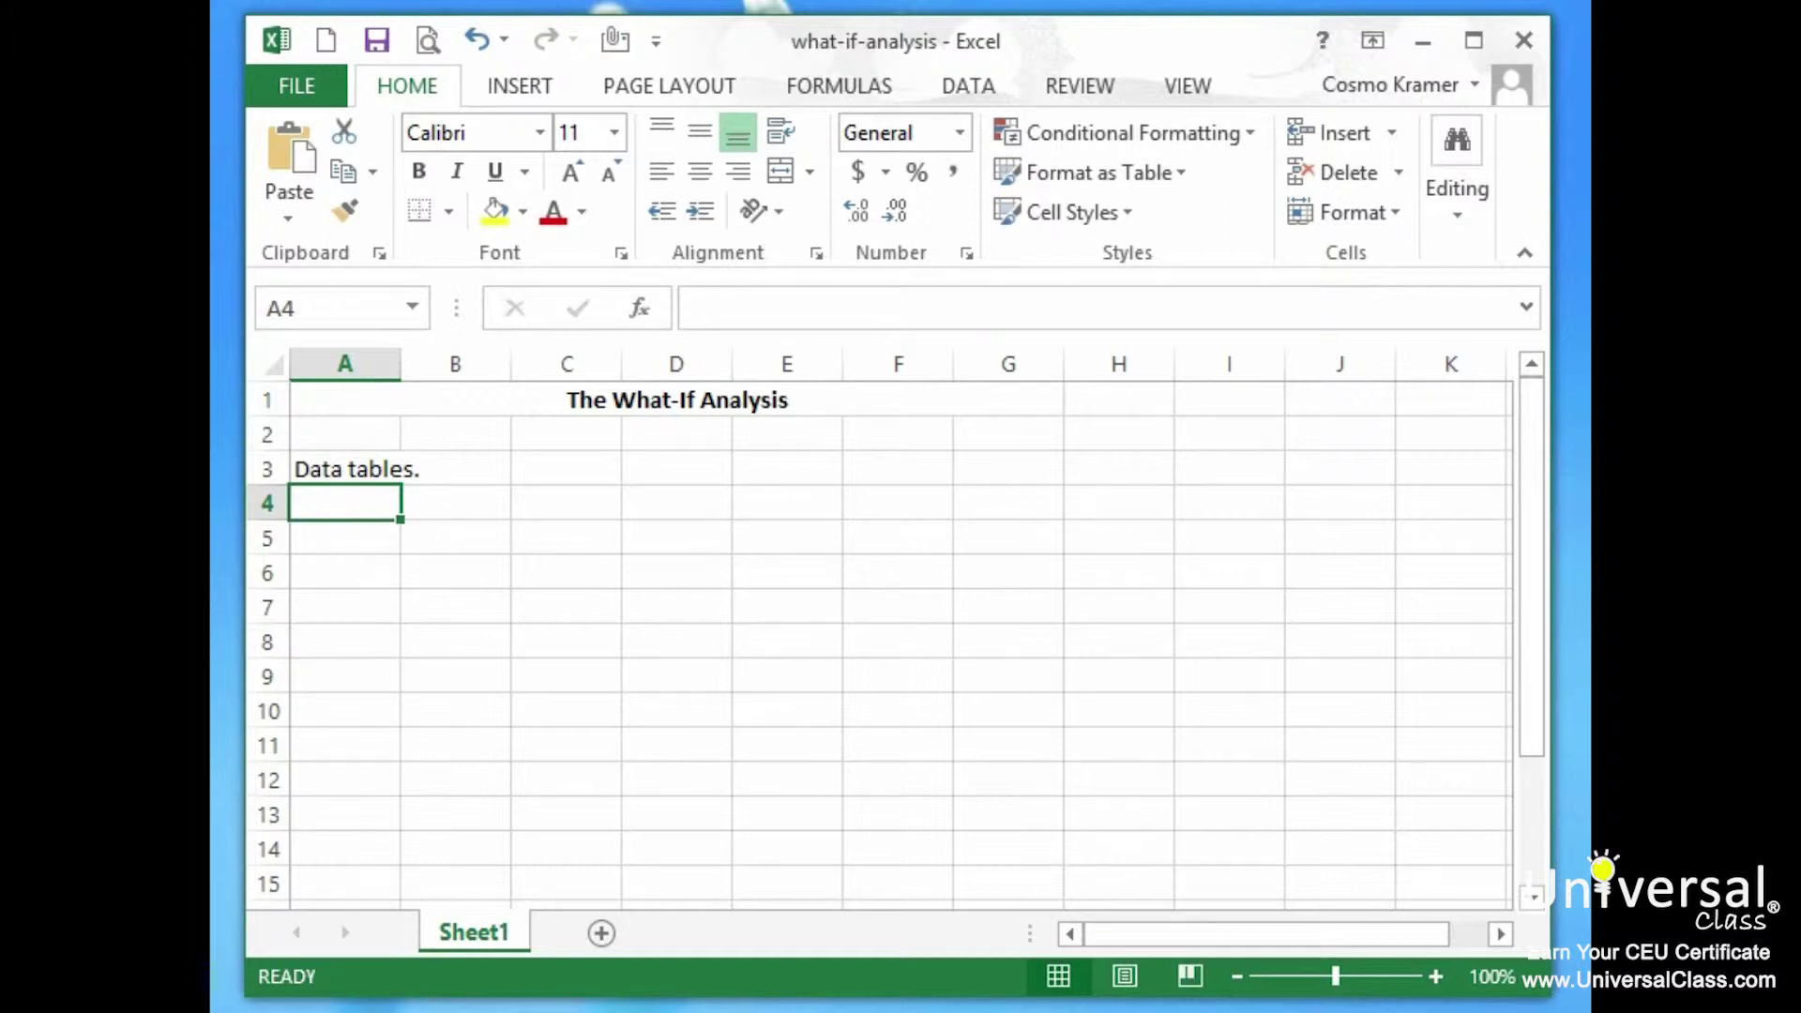
type("Goal seeking.")
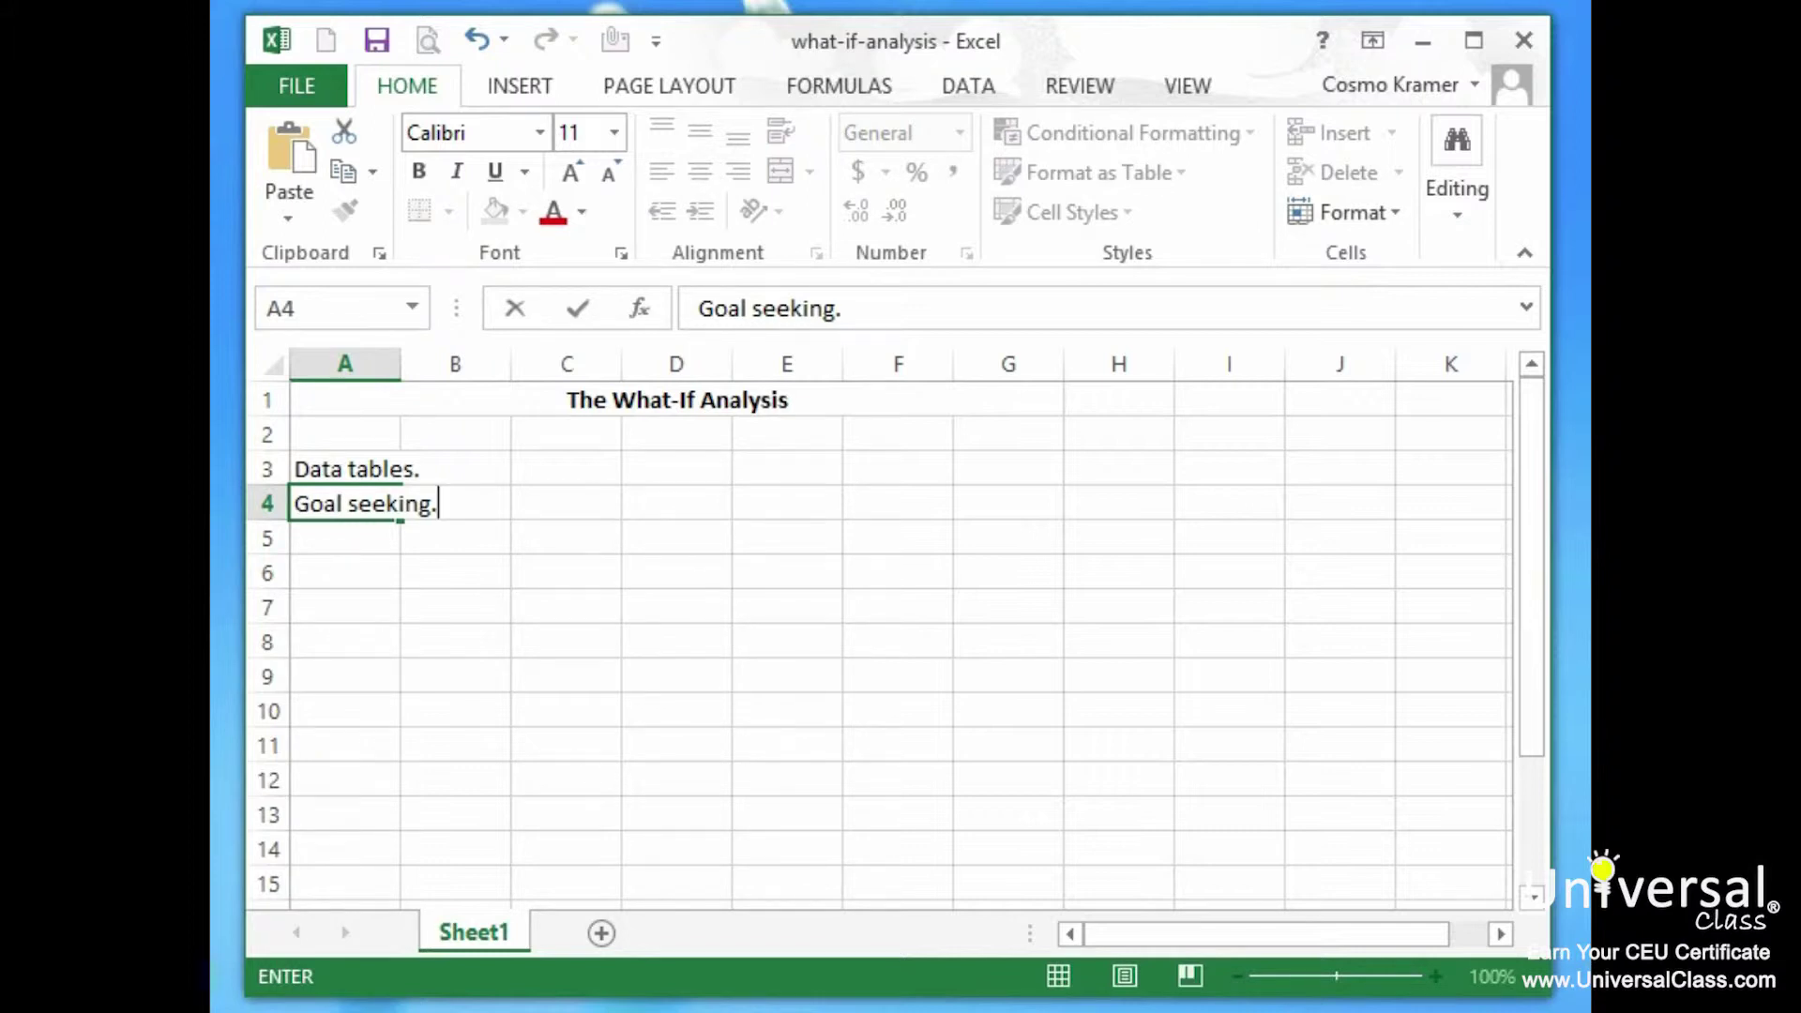
key("Return")
type("Scenarios.")
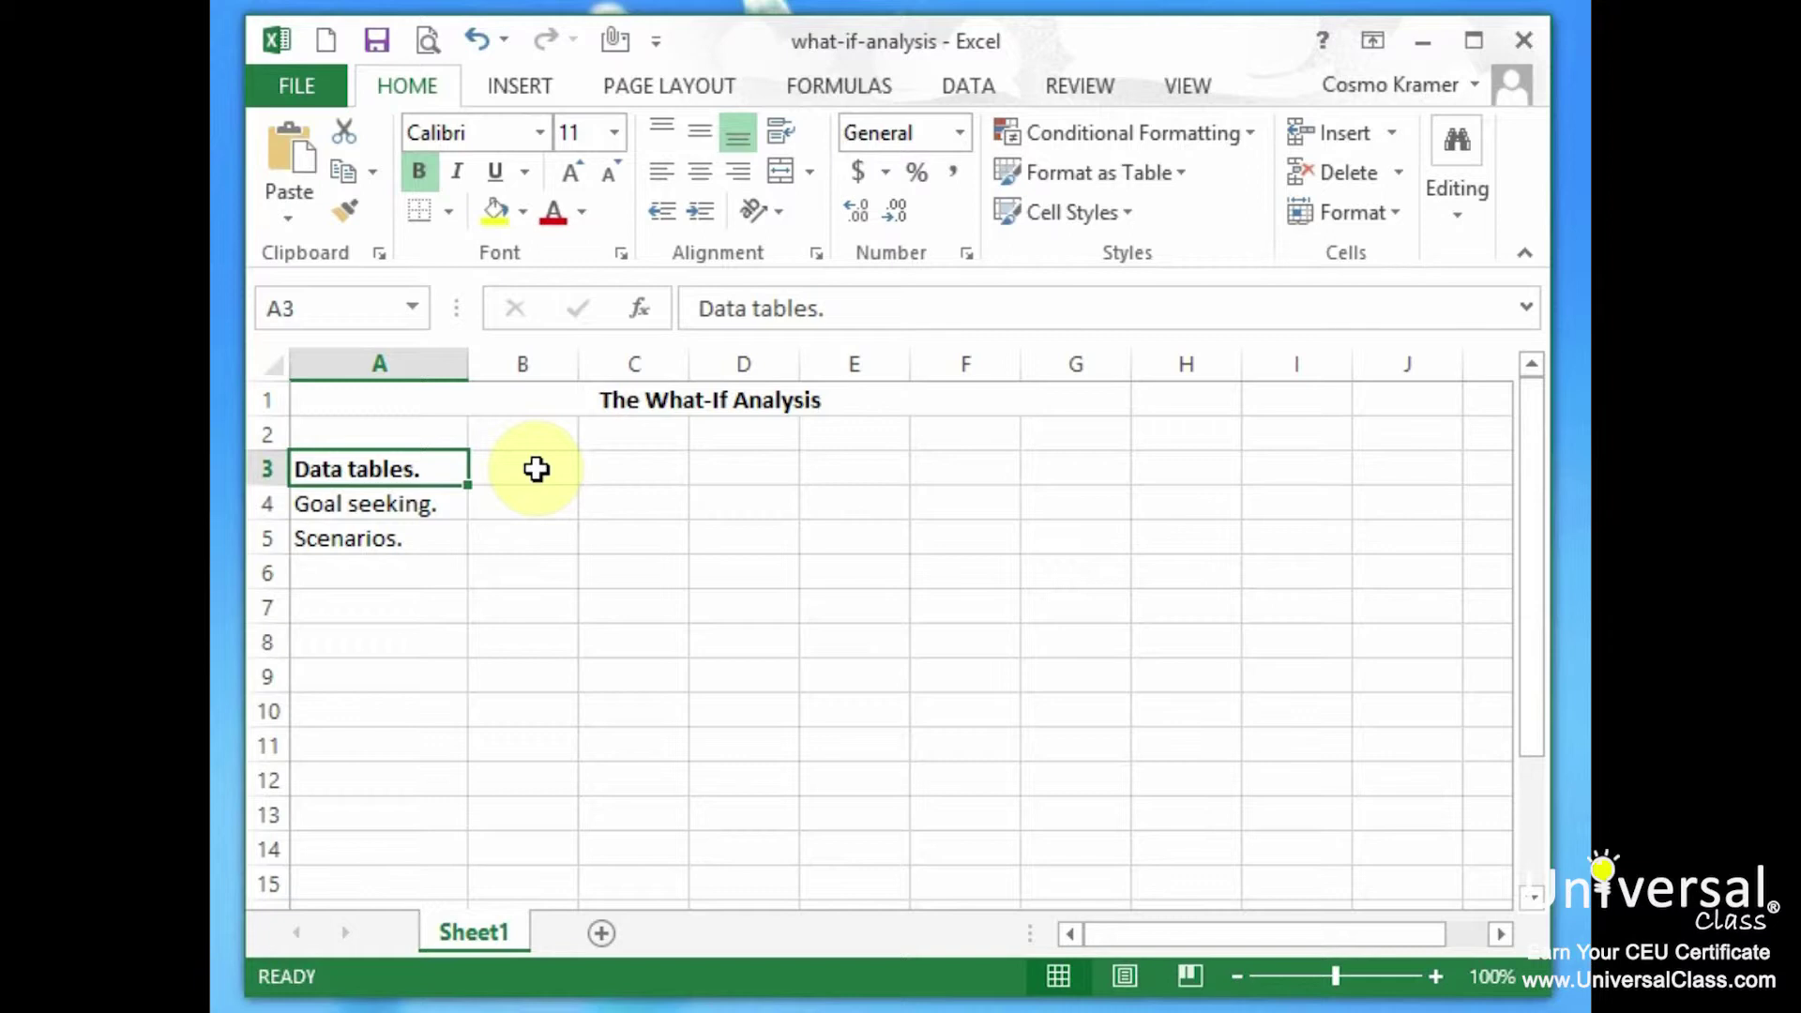
Step: Enter the label "Sales 2013" in cell C3 and widen column C to fit it
left_click(537, 469)
key("alt+a")
left_click(656, 466)
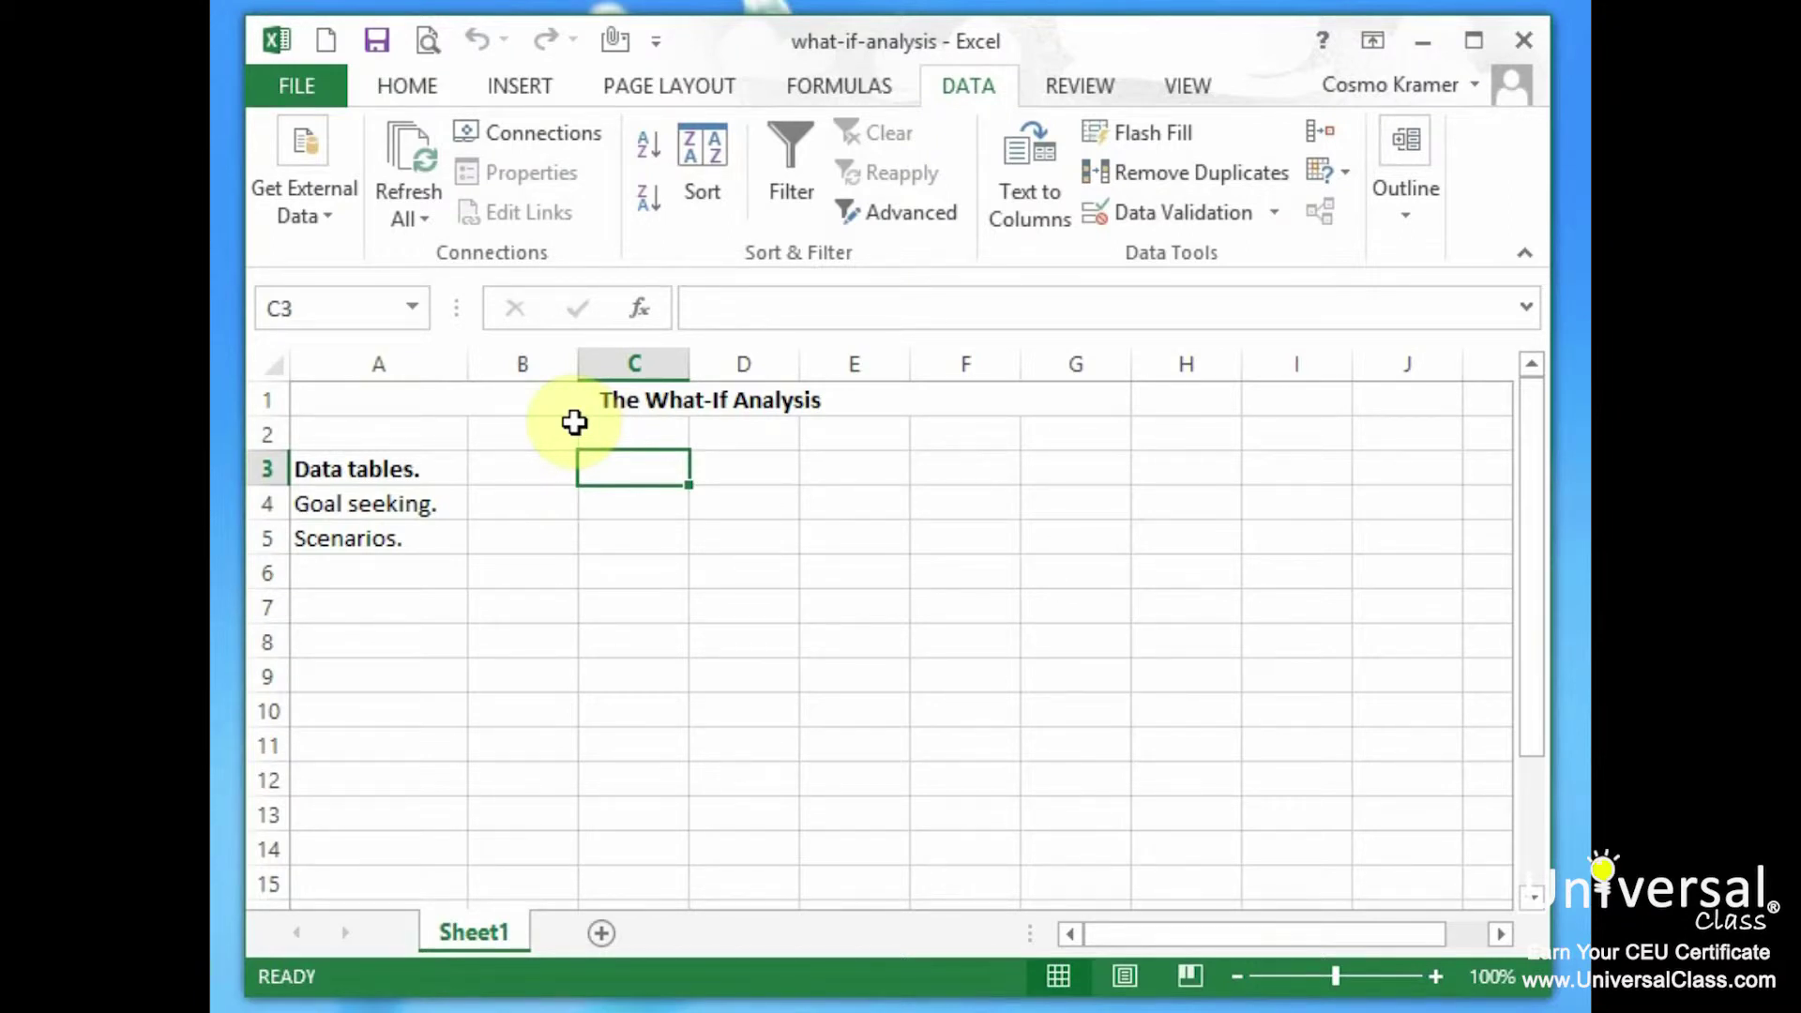
type("Sales")
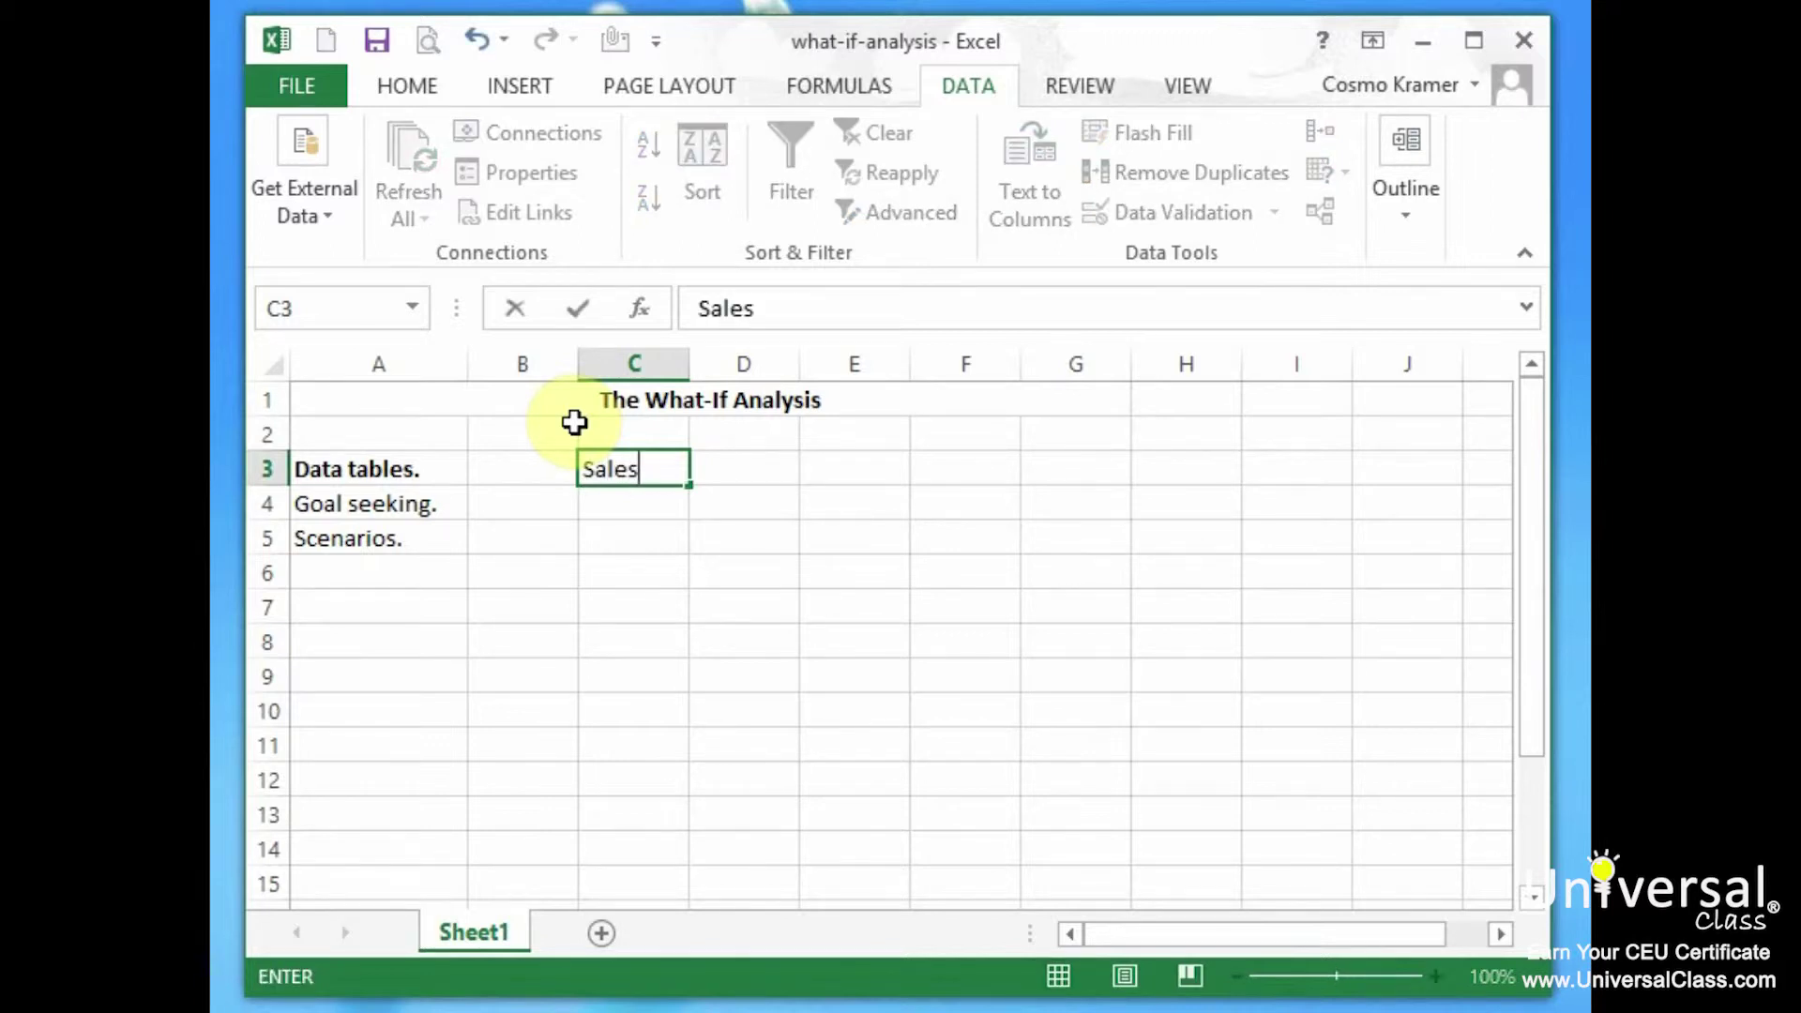
type(" 2013")
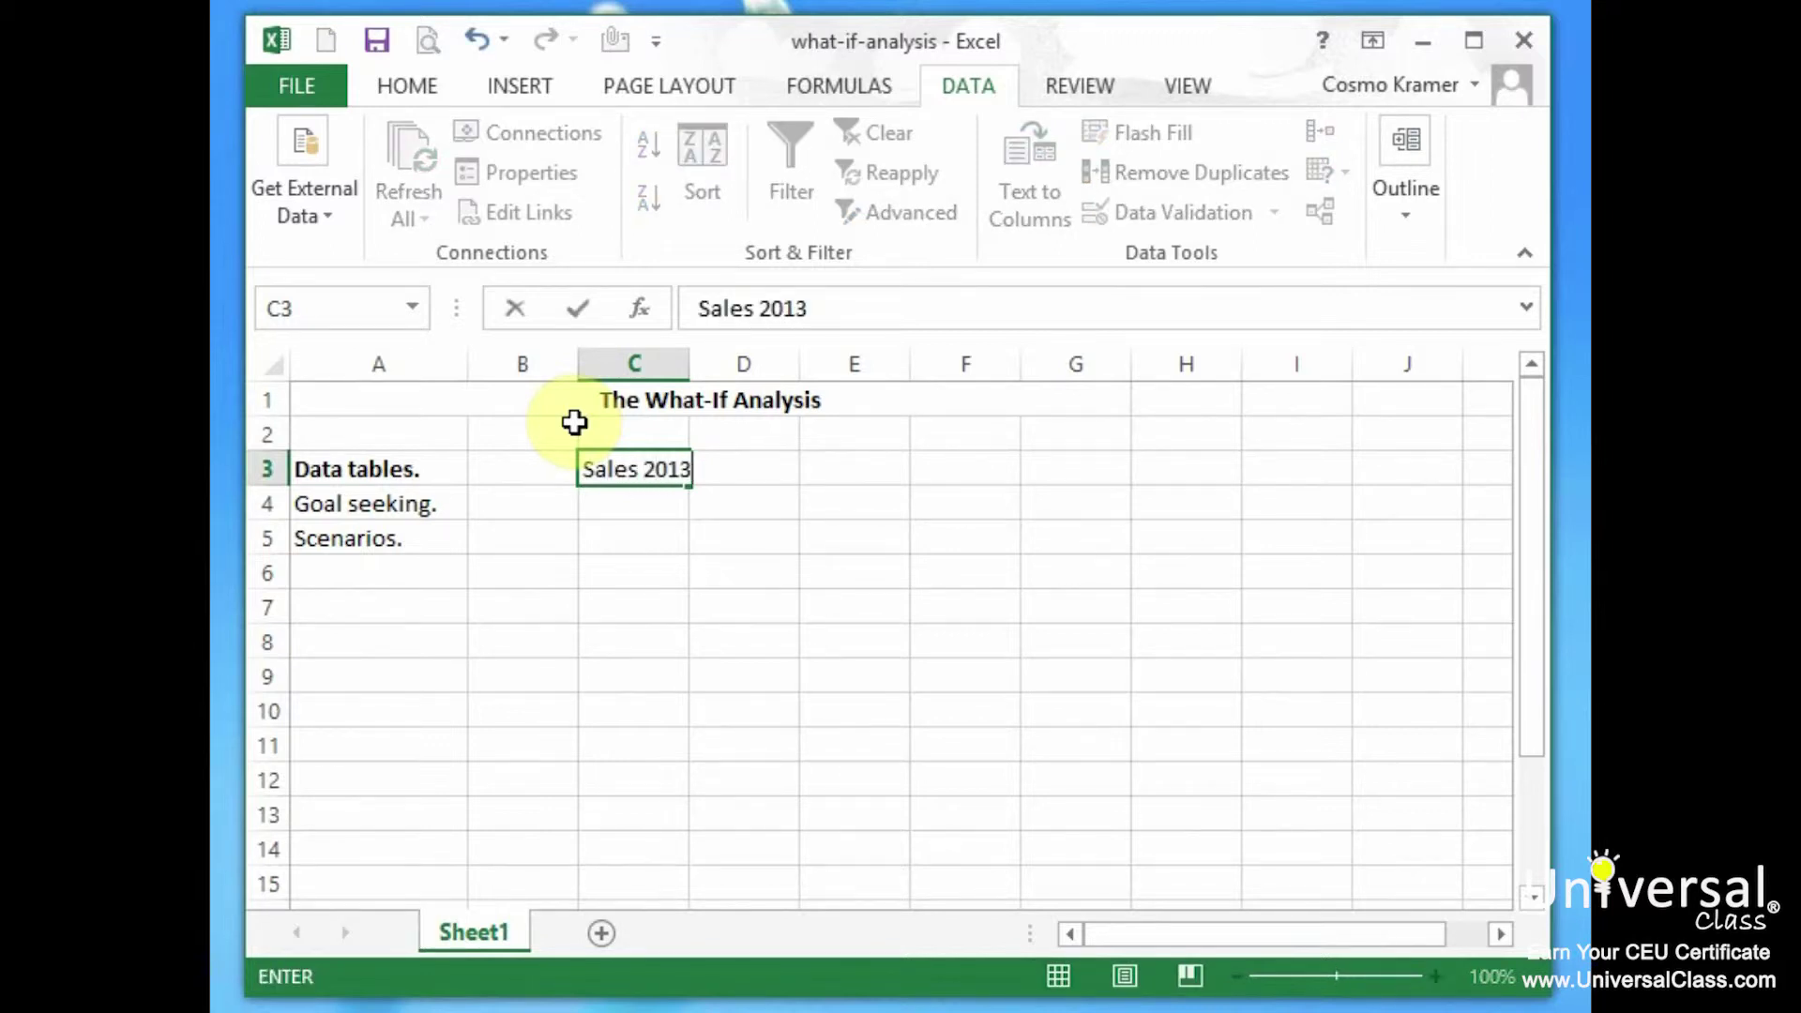
left_click(653, 363)
left_click_drag(691, 364, 731, 363)
Step: Enter 550 in cell D3 as the 2013 sales value
left_click(779, 447)
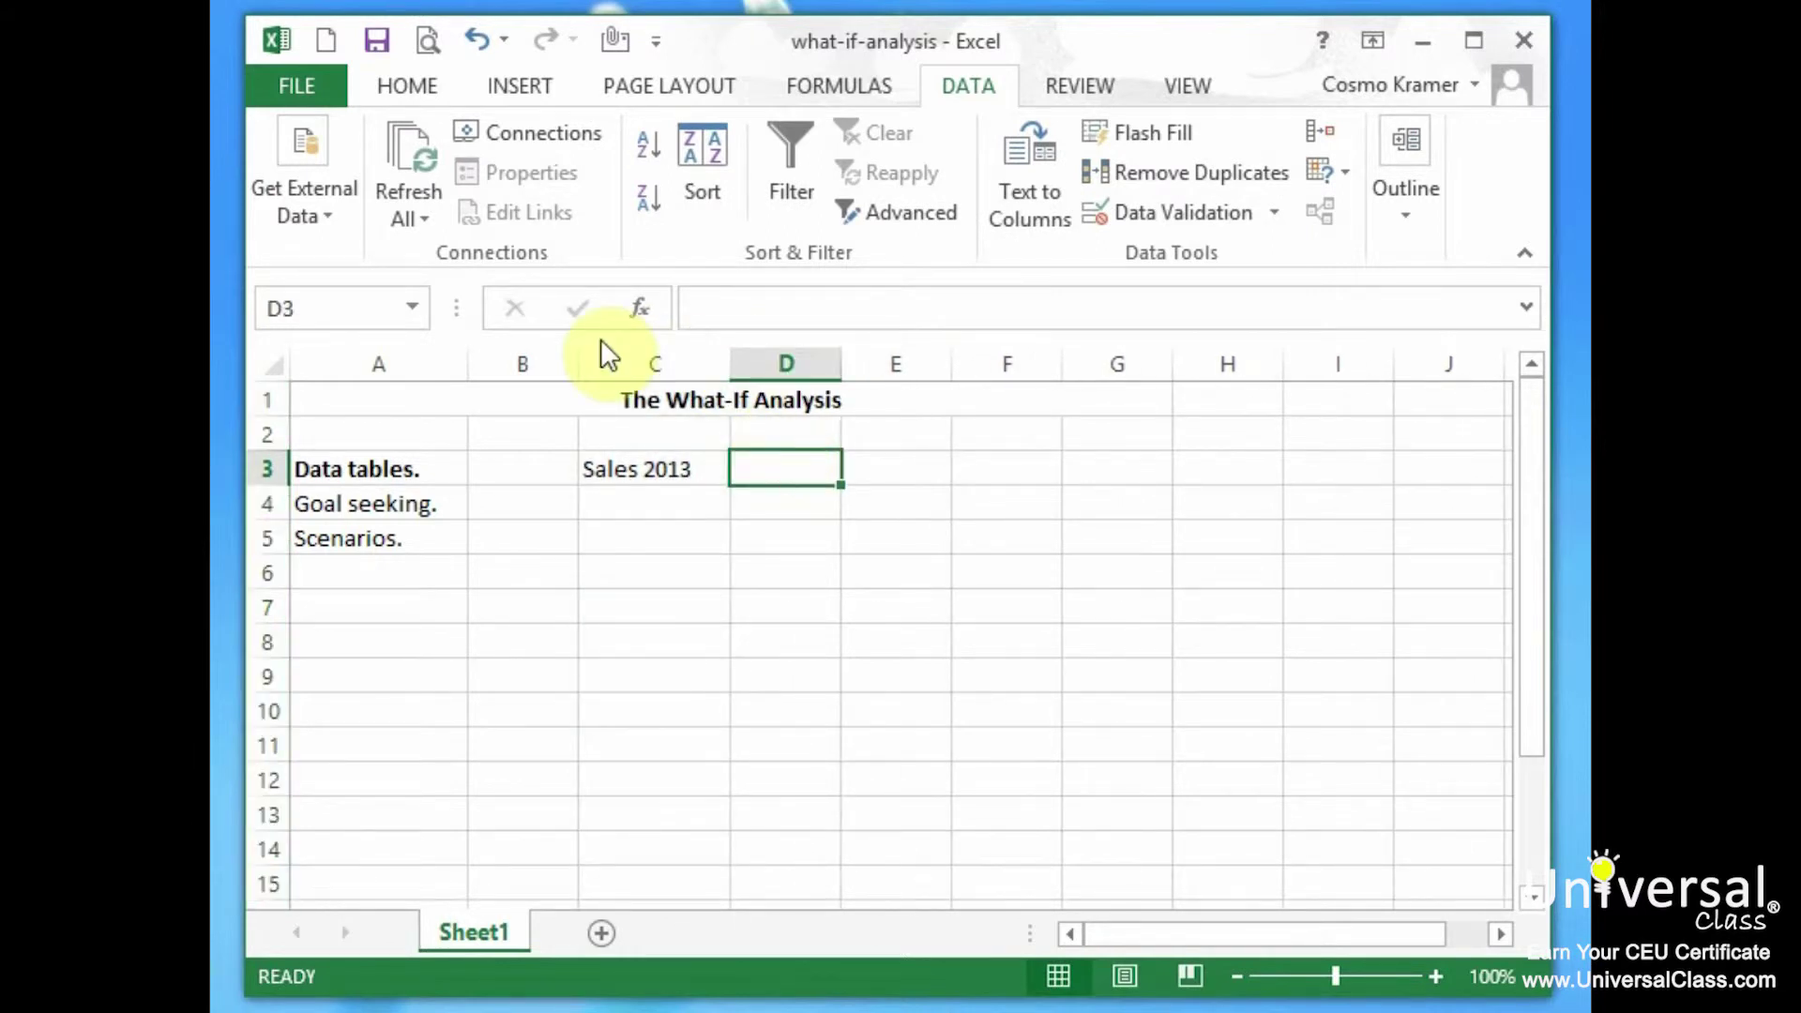
type("550")
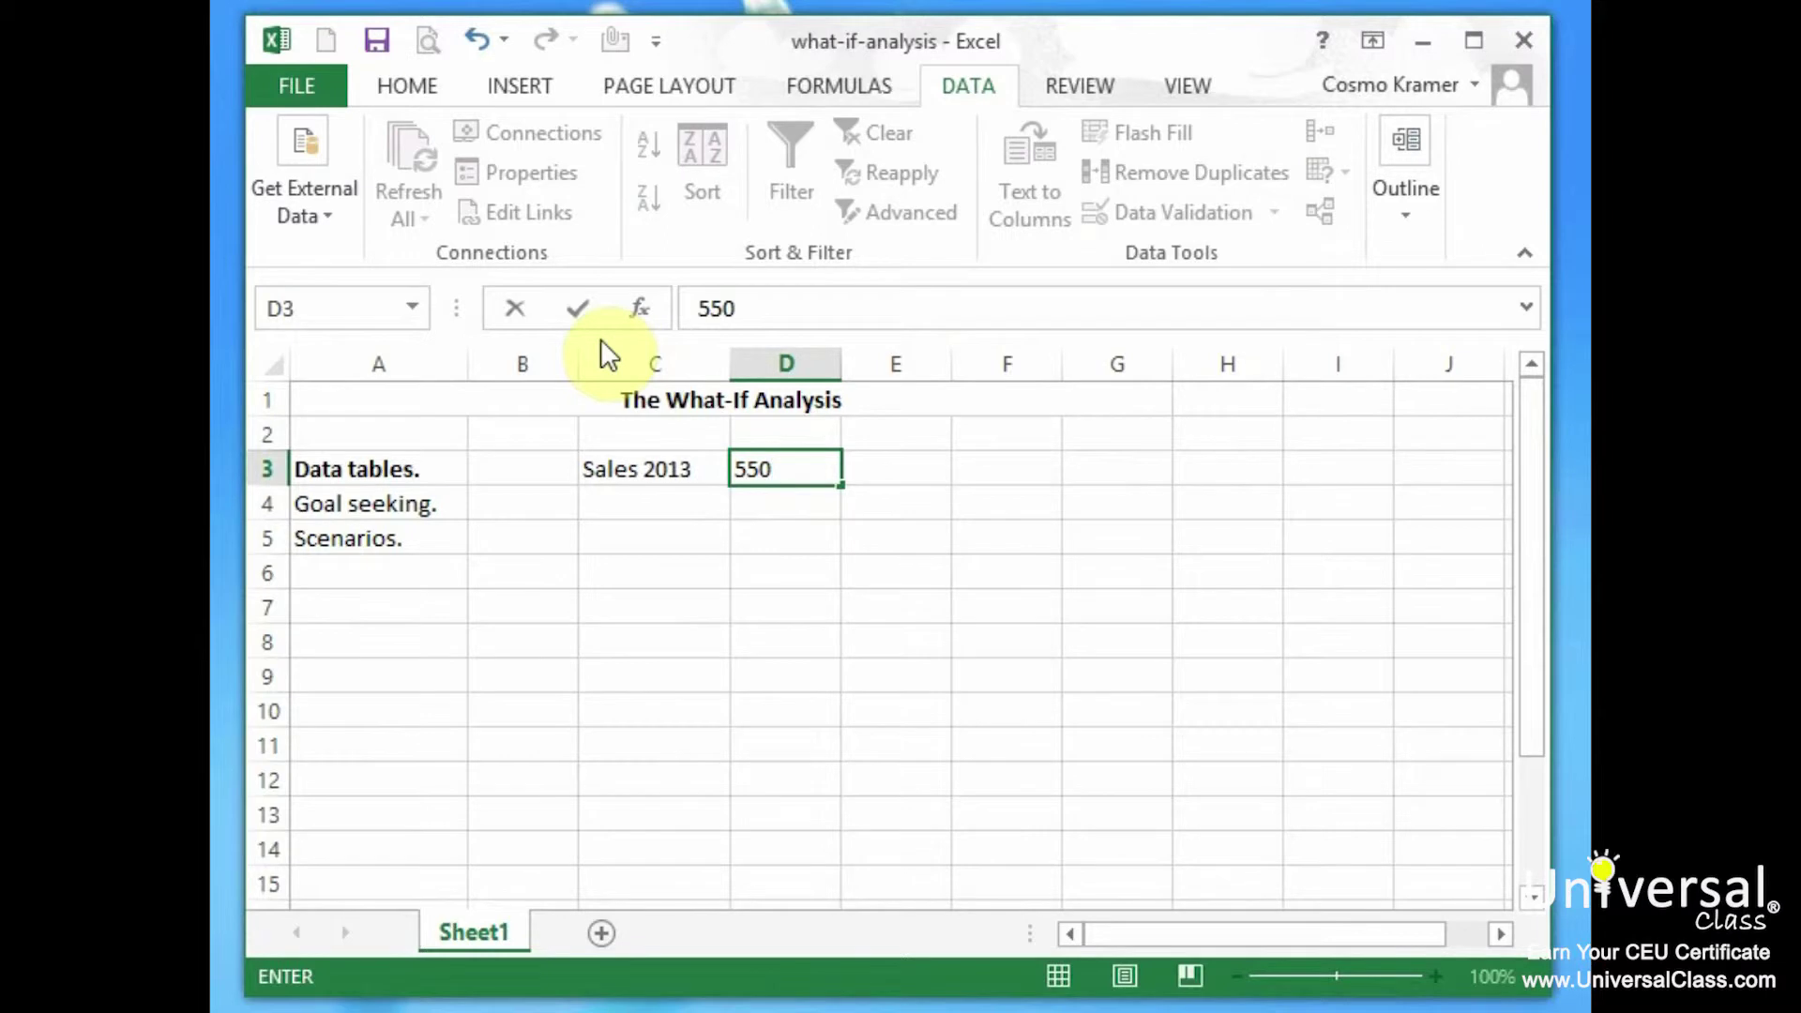
key("Return")
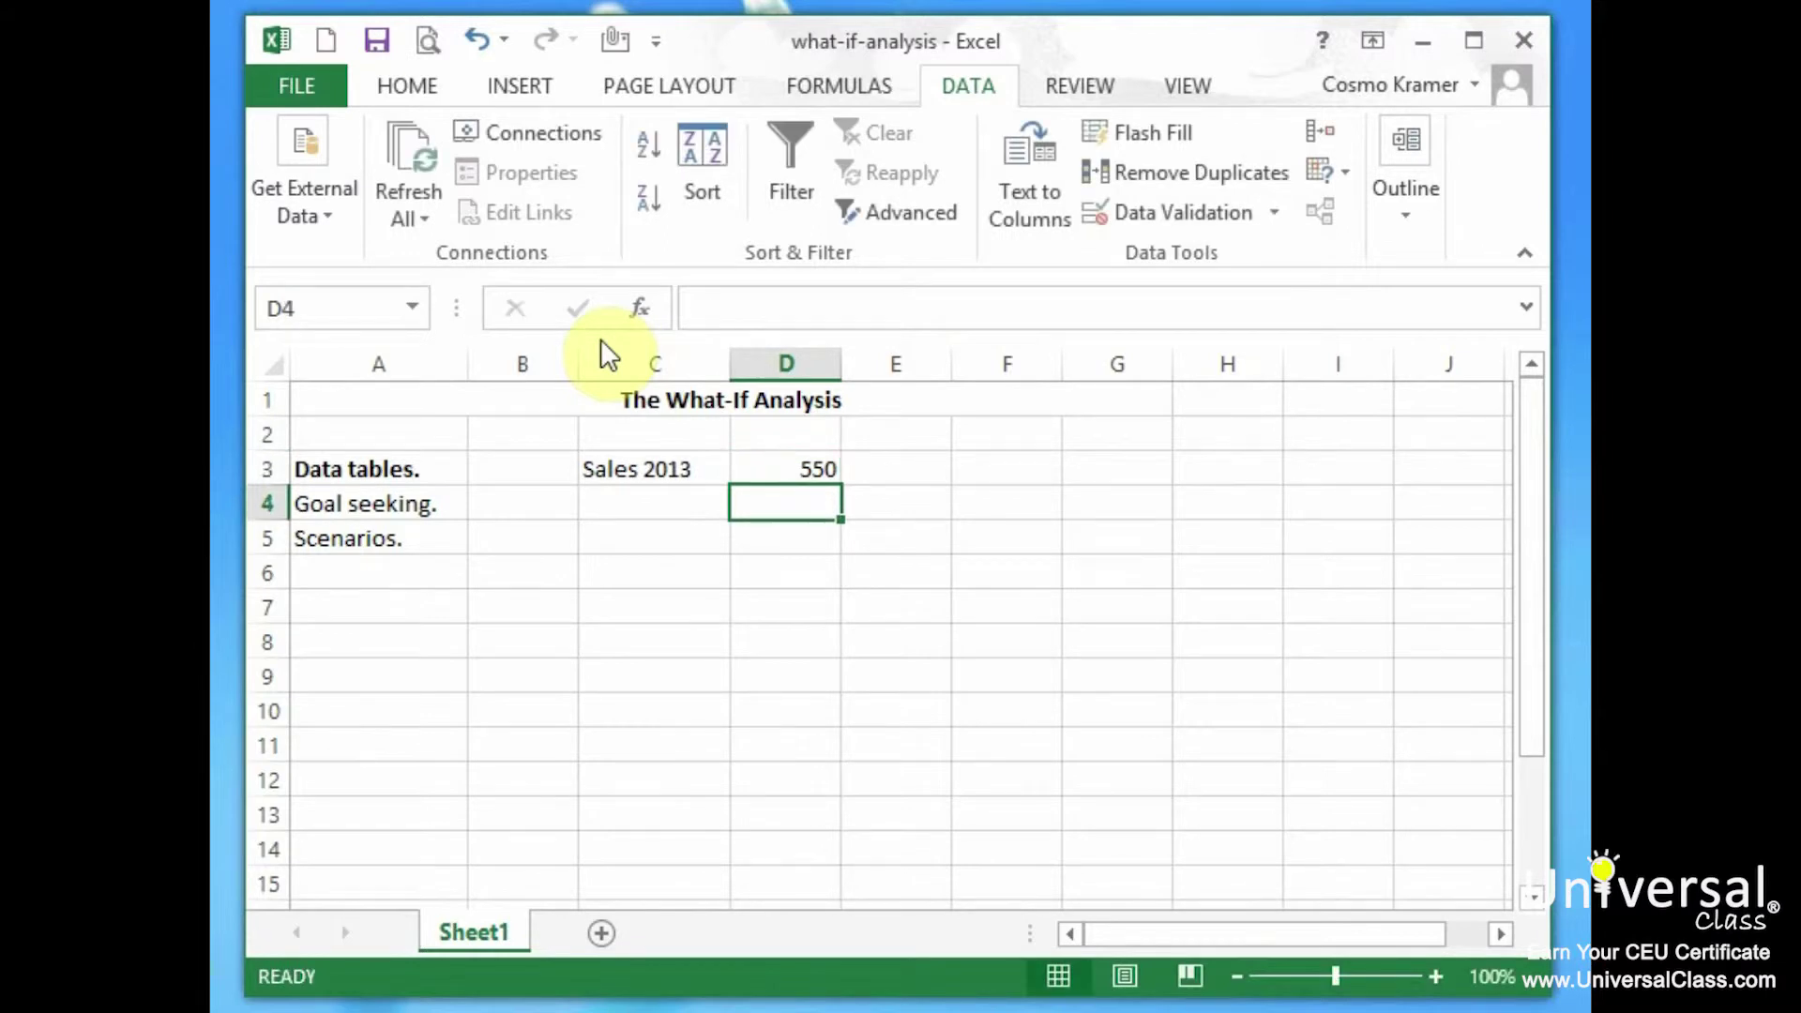
Step: Enter the label "2014 Growth" in cell C4 with 1.50% beside it in D4
key("Left")
type("2014 Growth")
key("Tab")
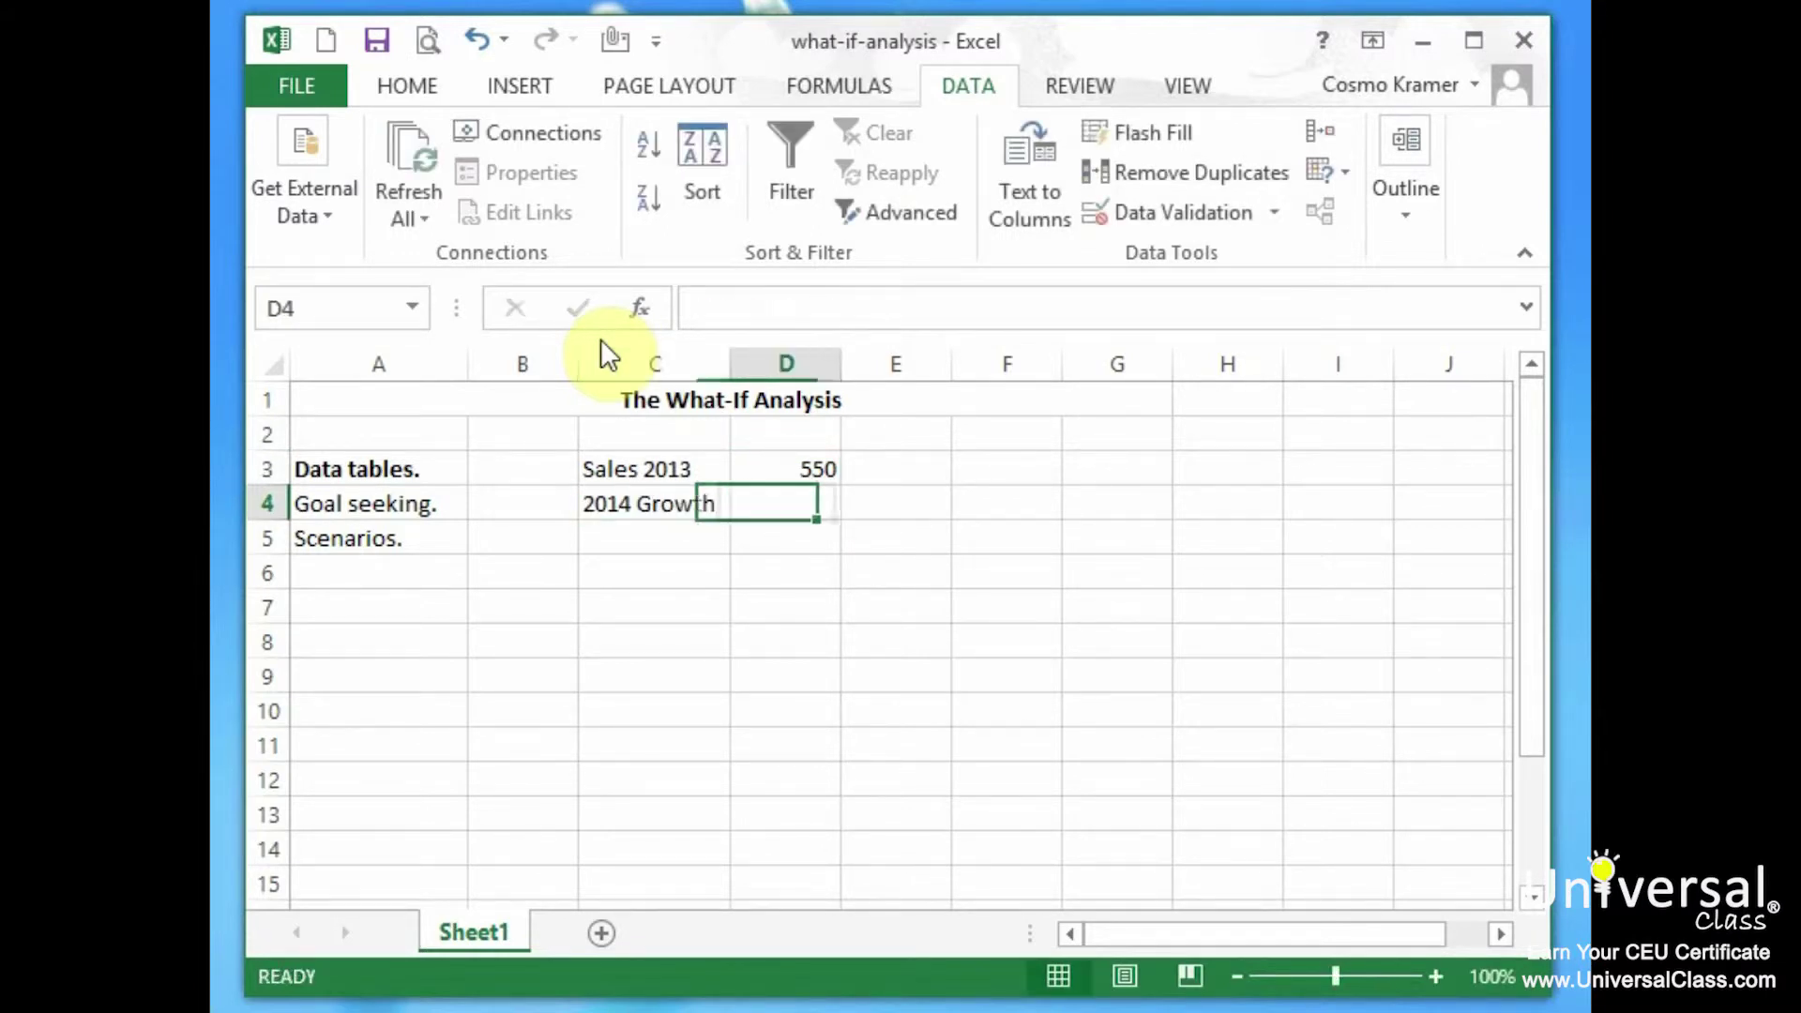
type("1.50%")
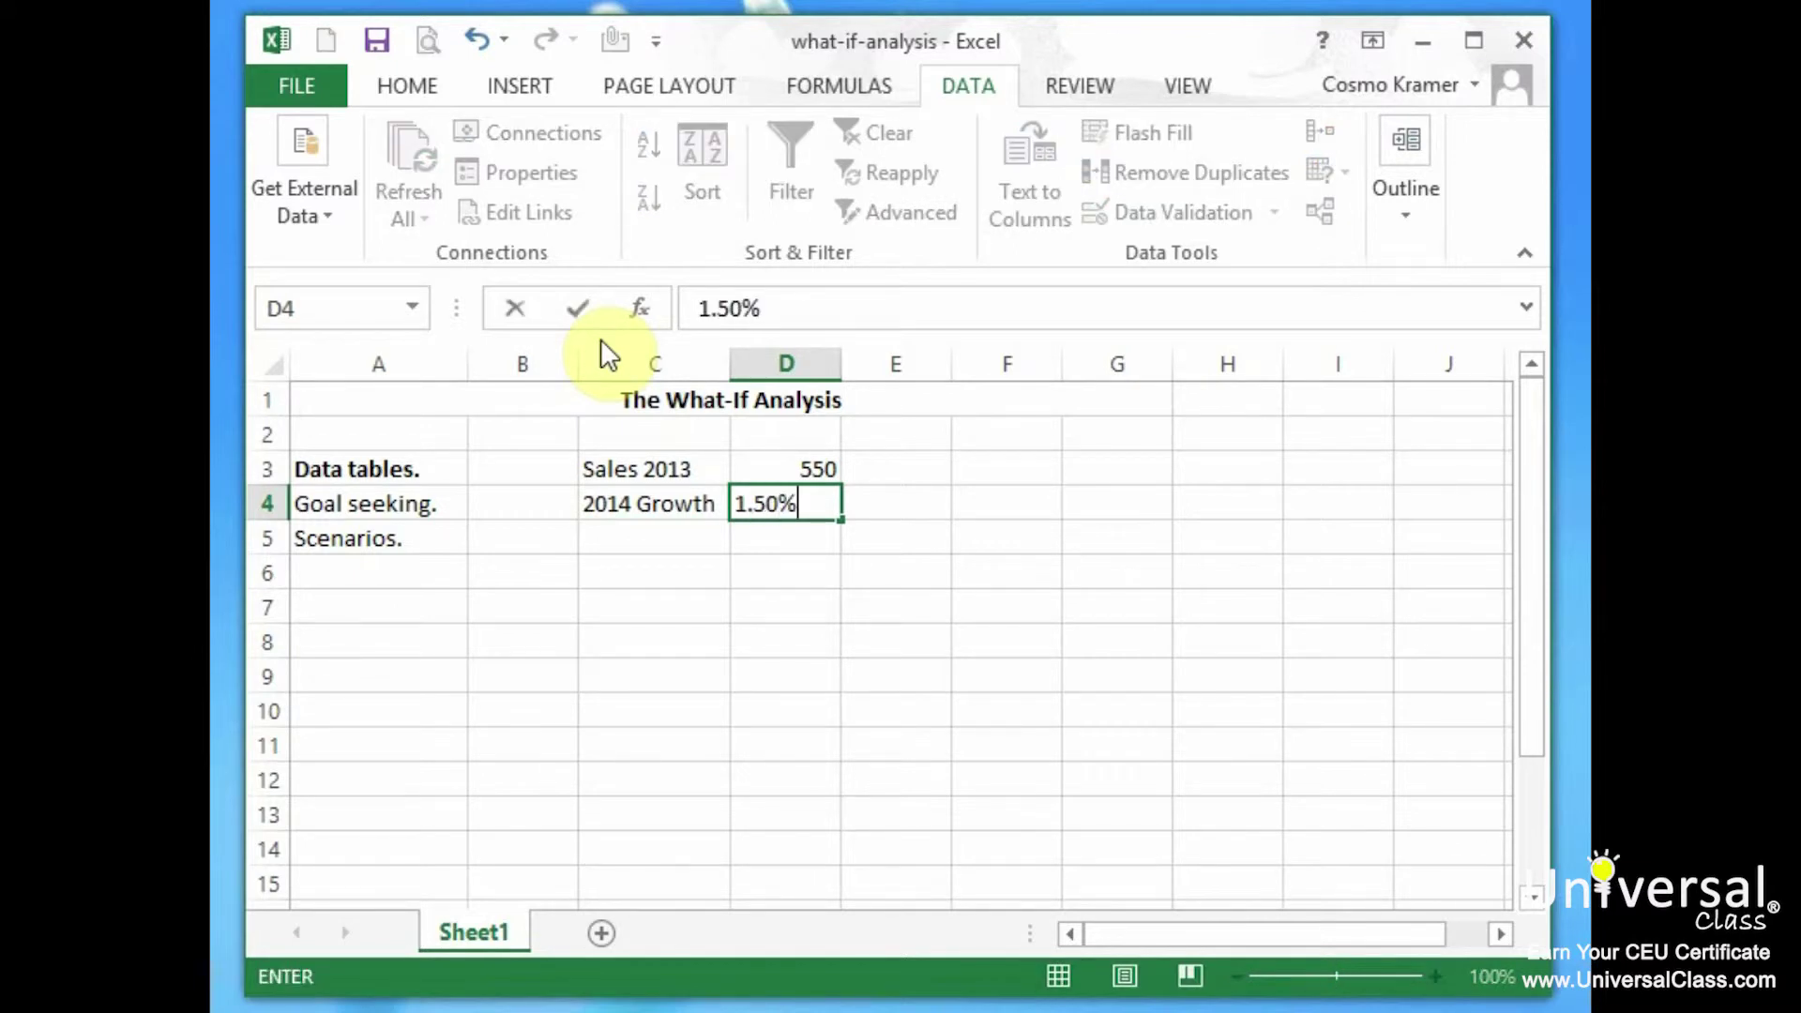
key("Return")
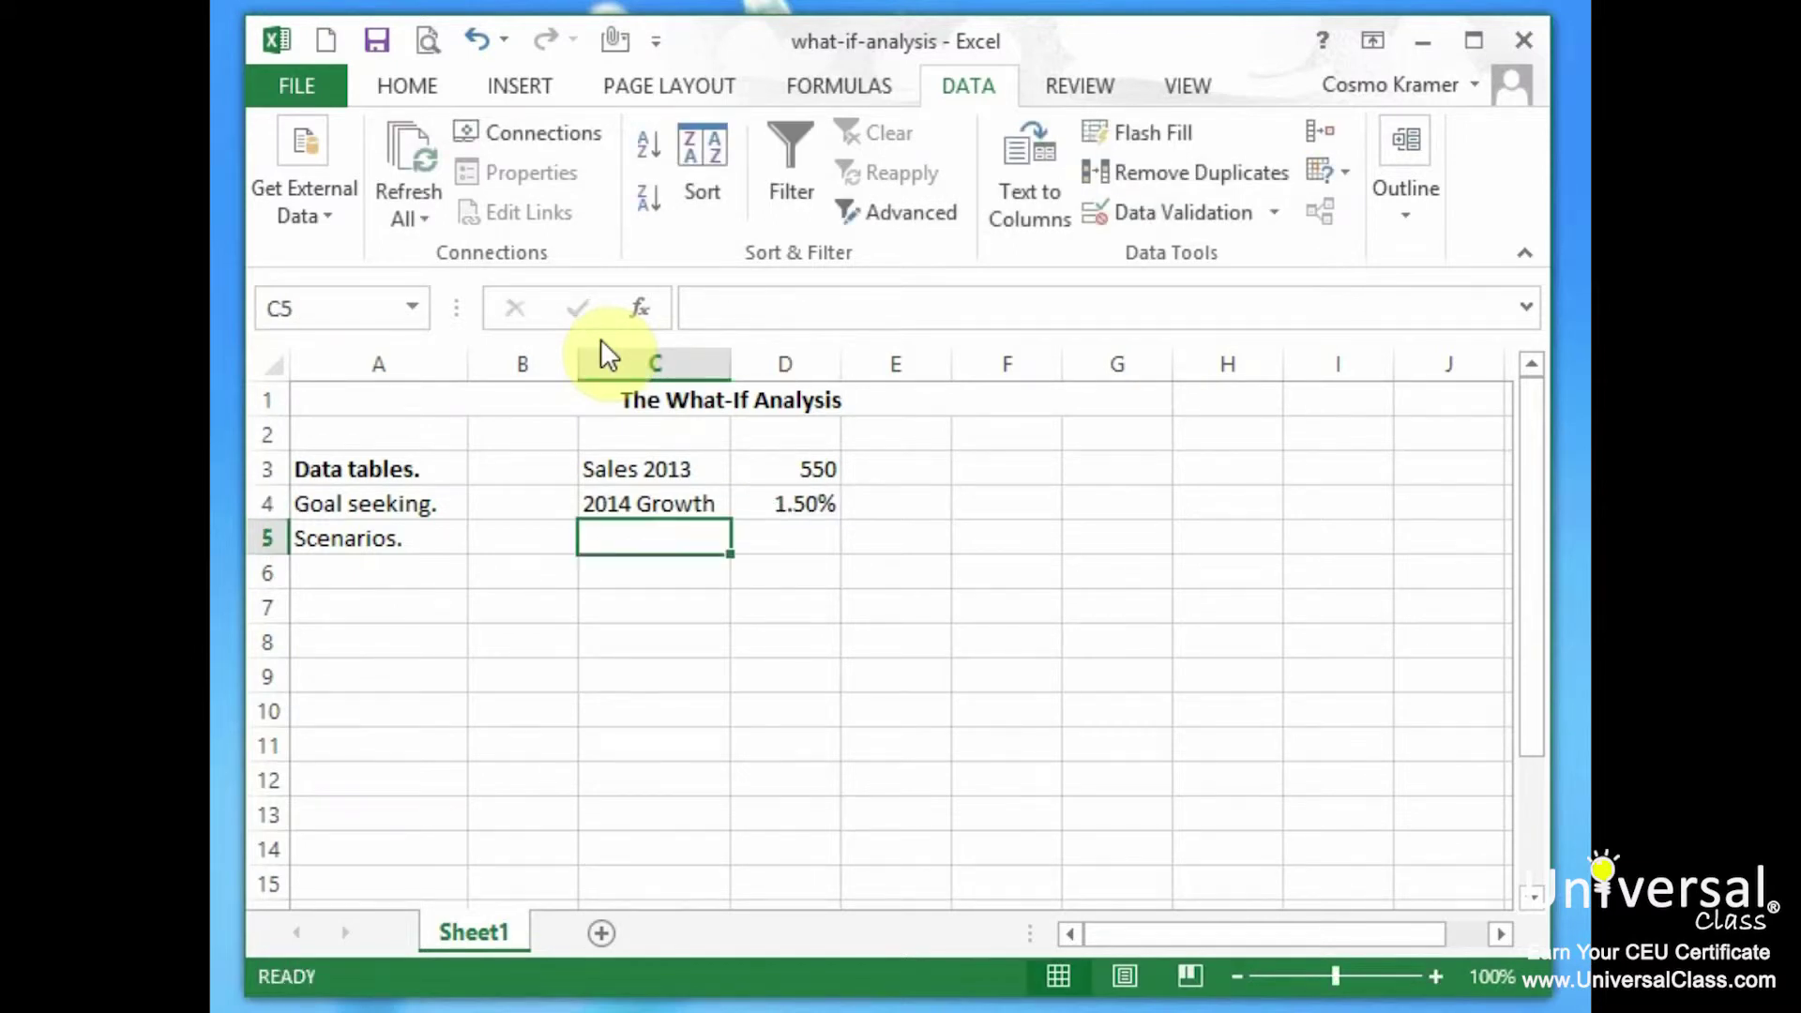
Step: Enter the label "Projected Sales" in cell C6, leaving row 5 blank
key("Down")
type("P")
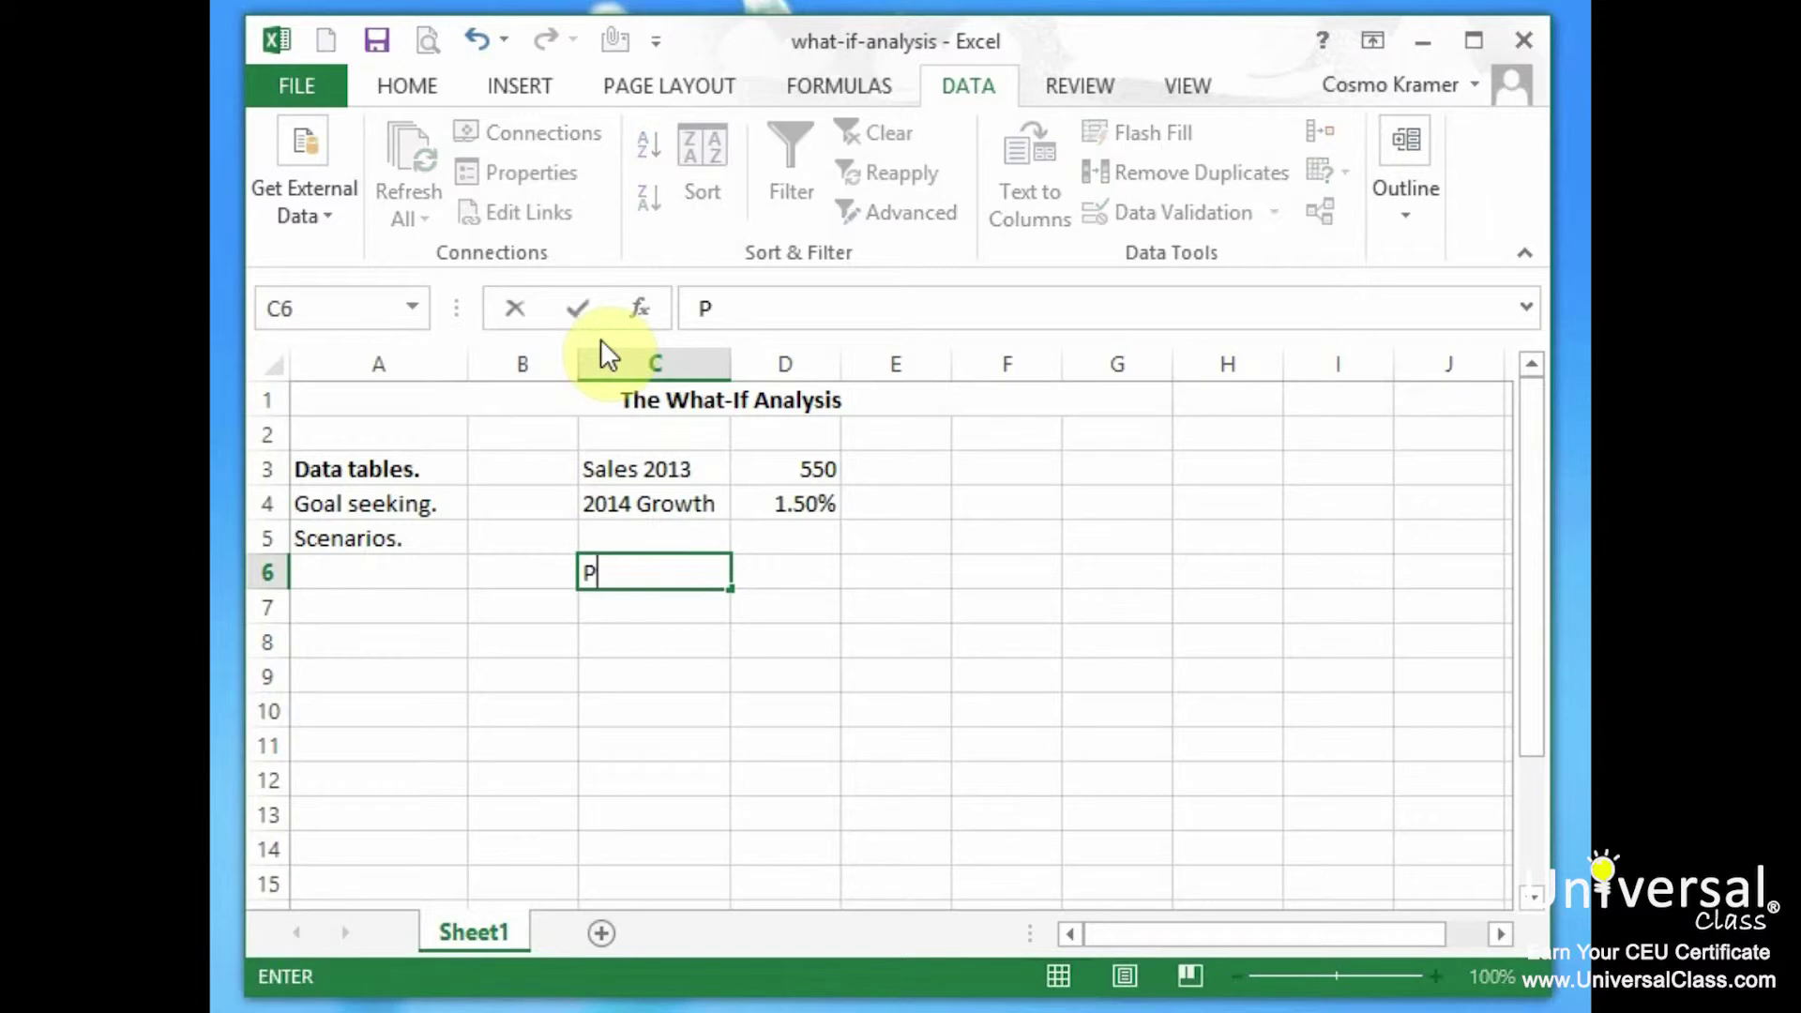
type("rojected Sales")
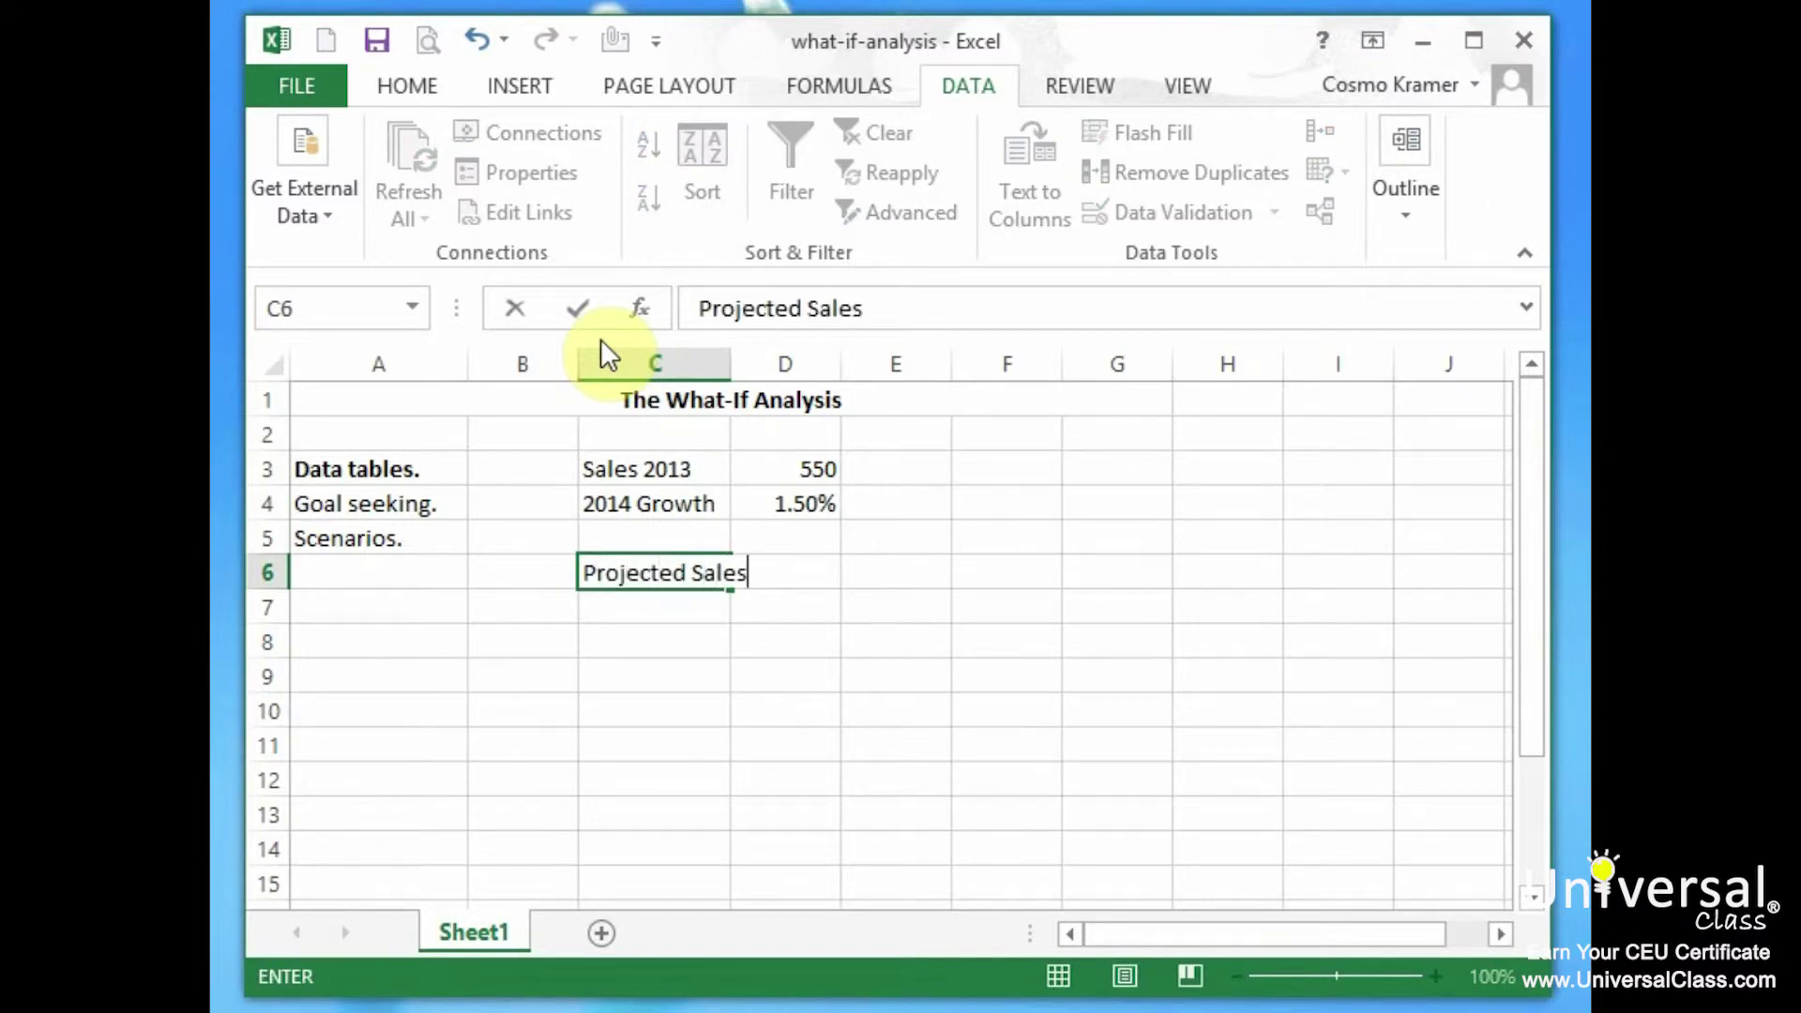
key("Right")
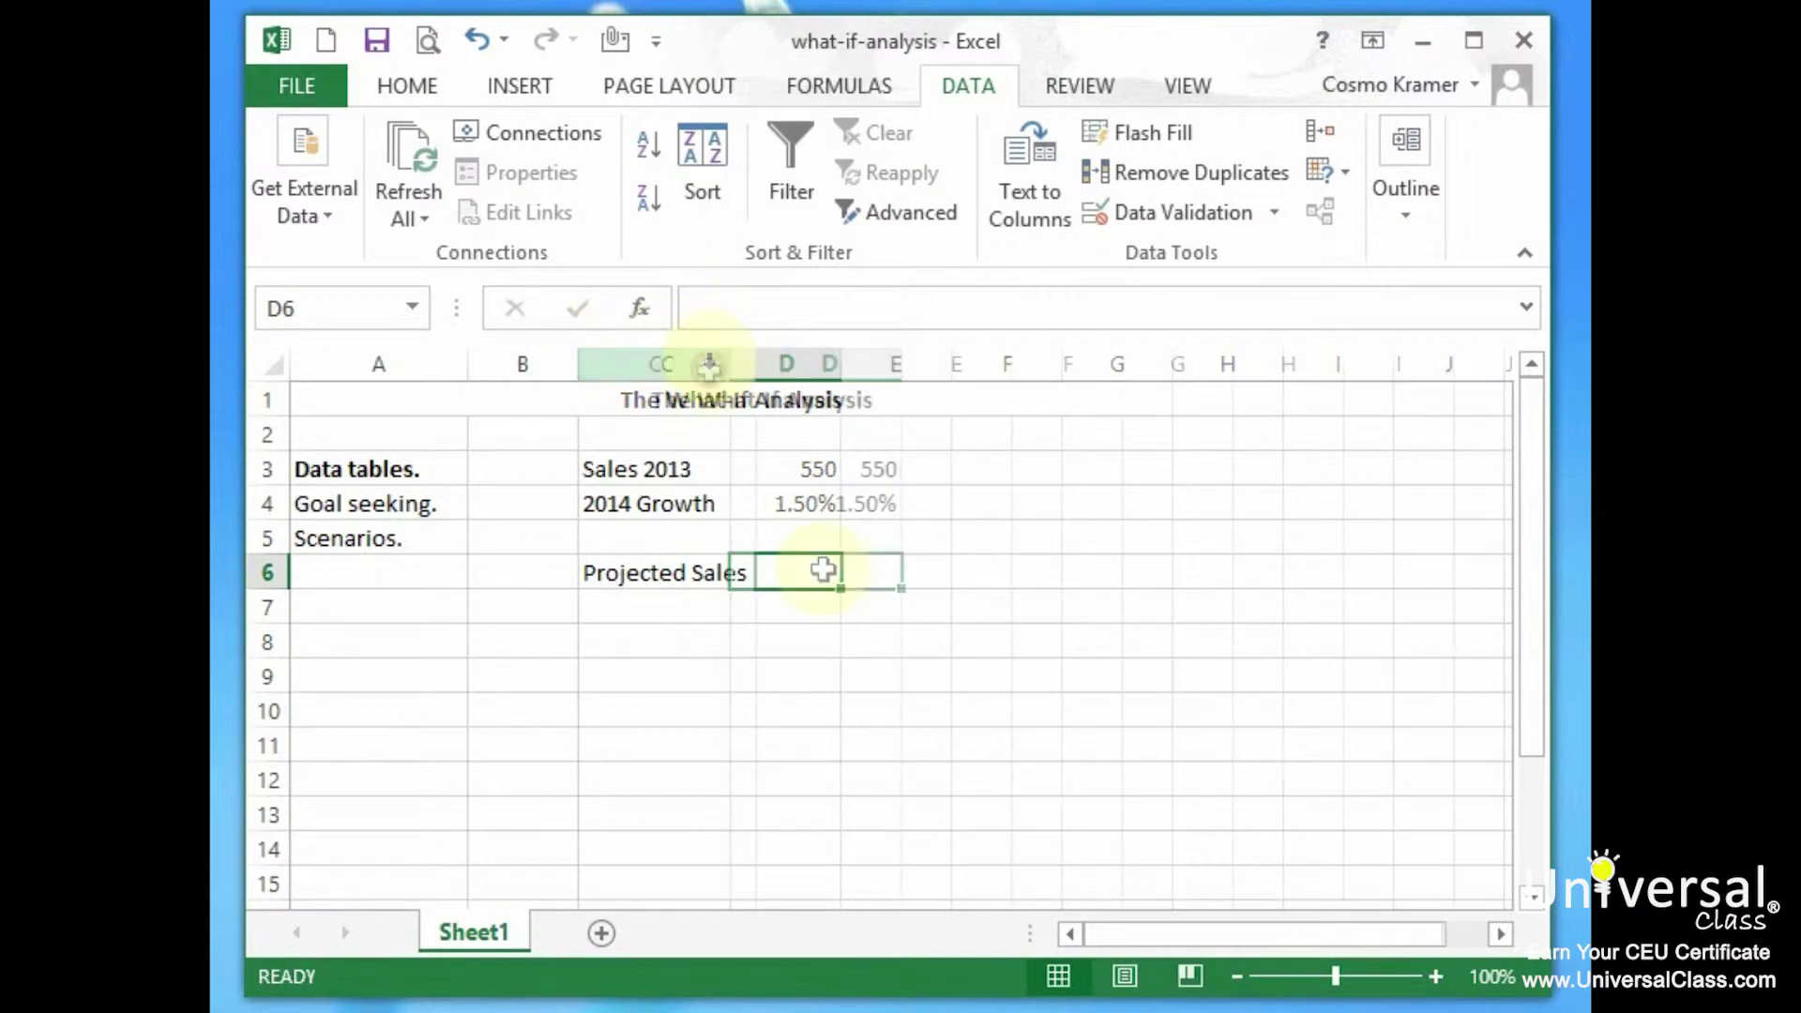
Step: Calculate the projected sales in cell D6 with the formula =D3+(D3*D4)
double_click(825, 570)
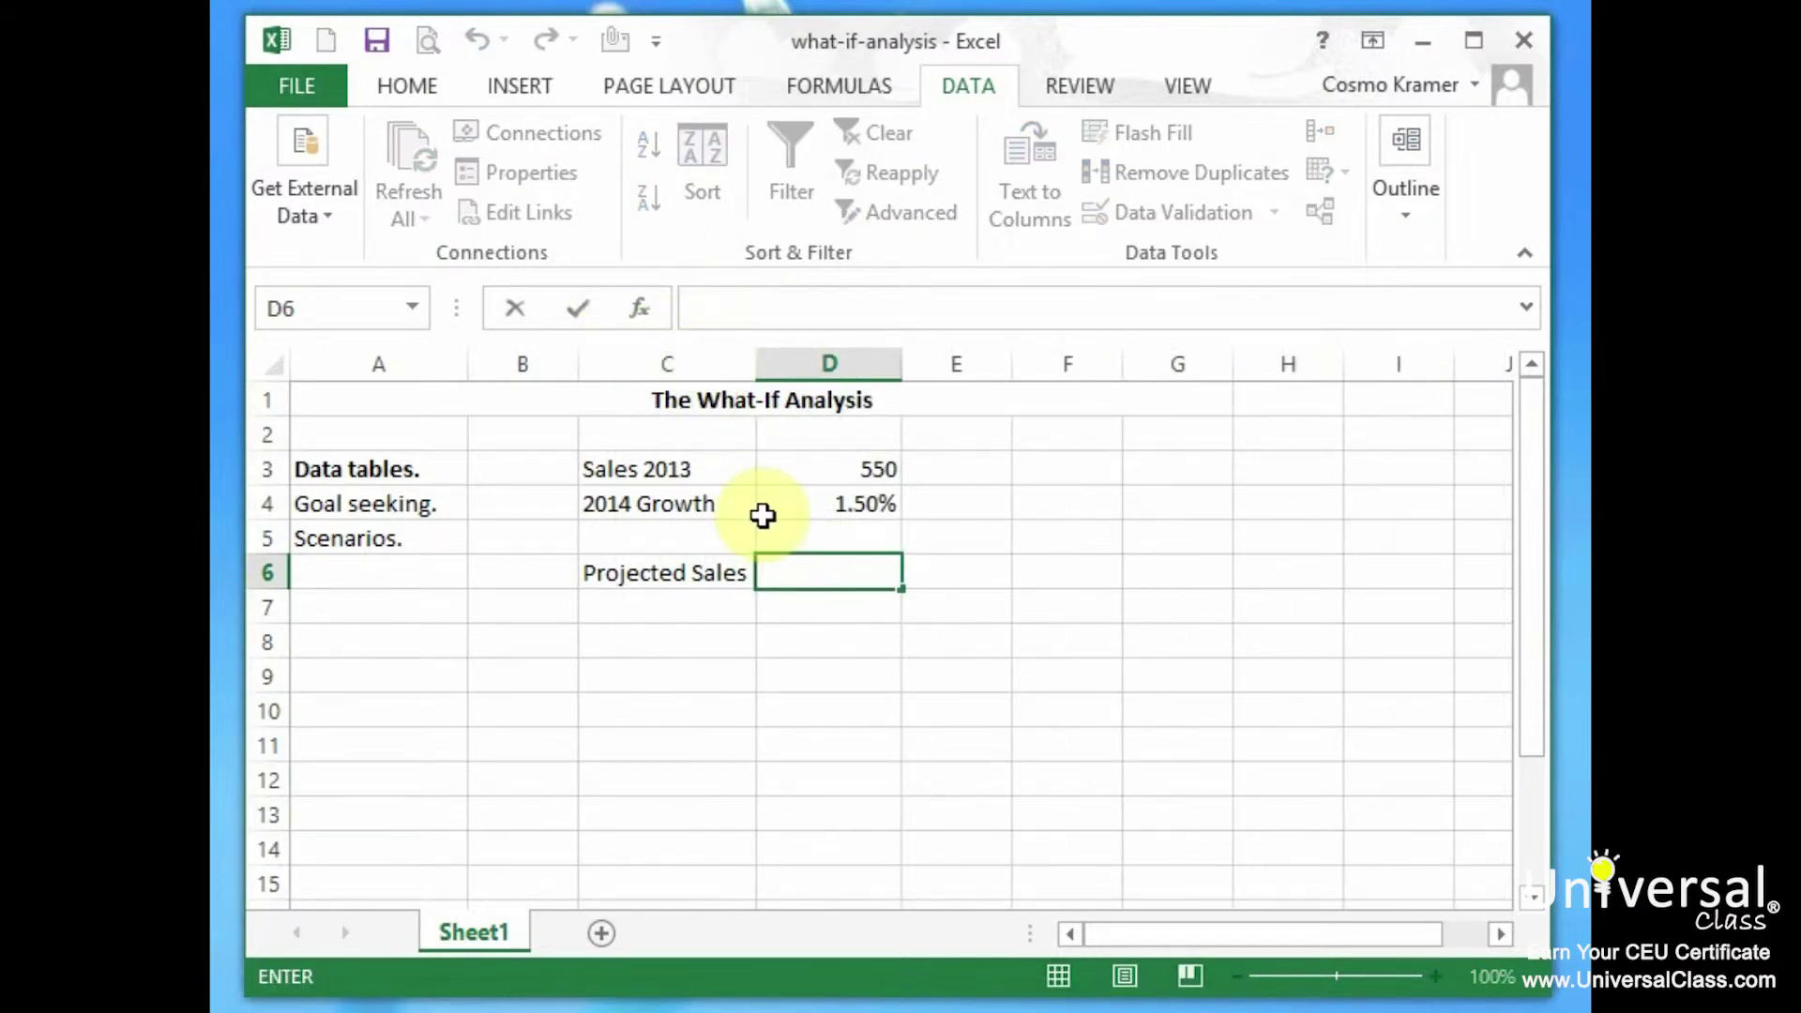
type("=")
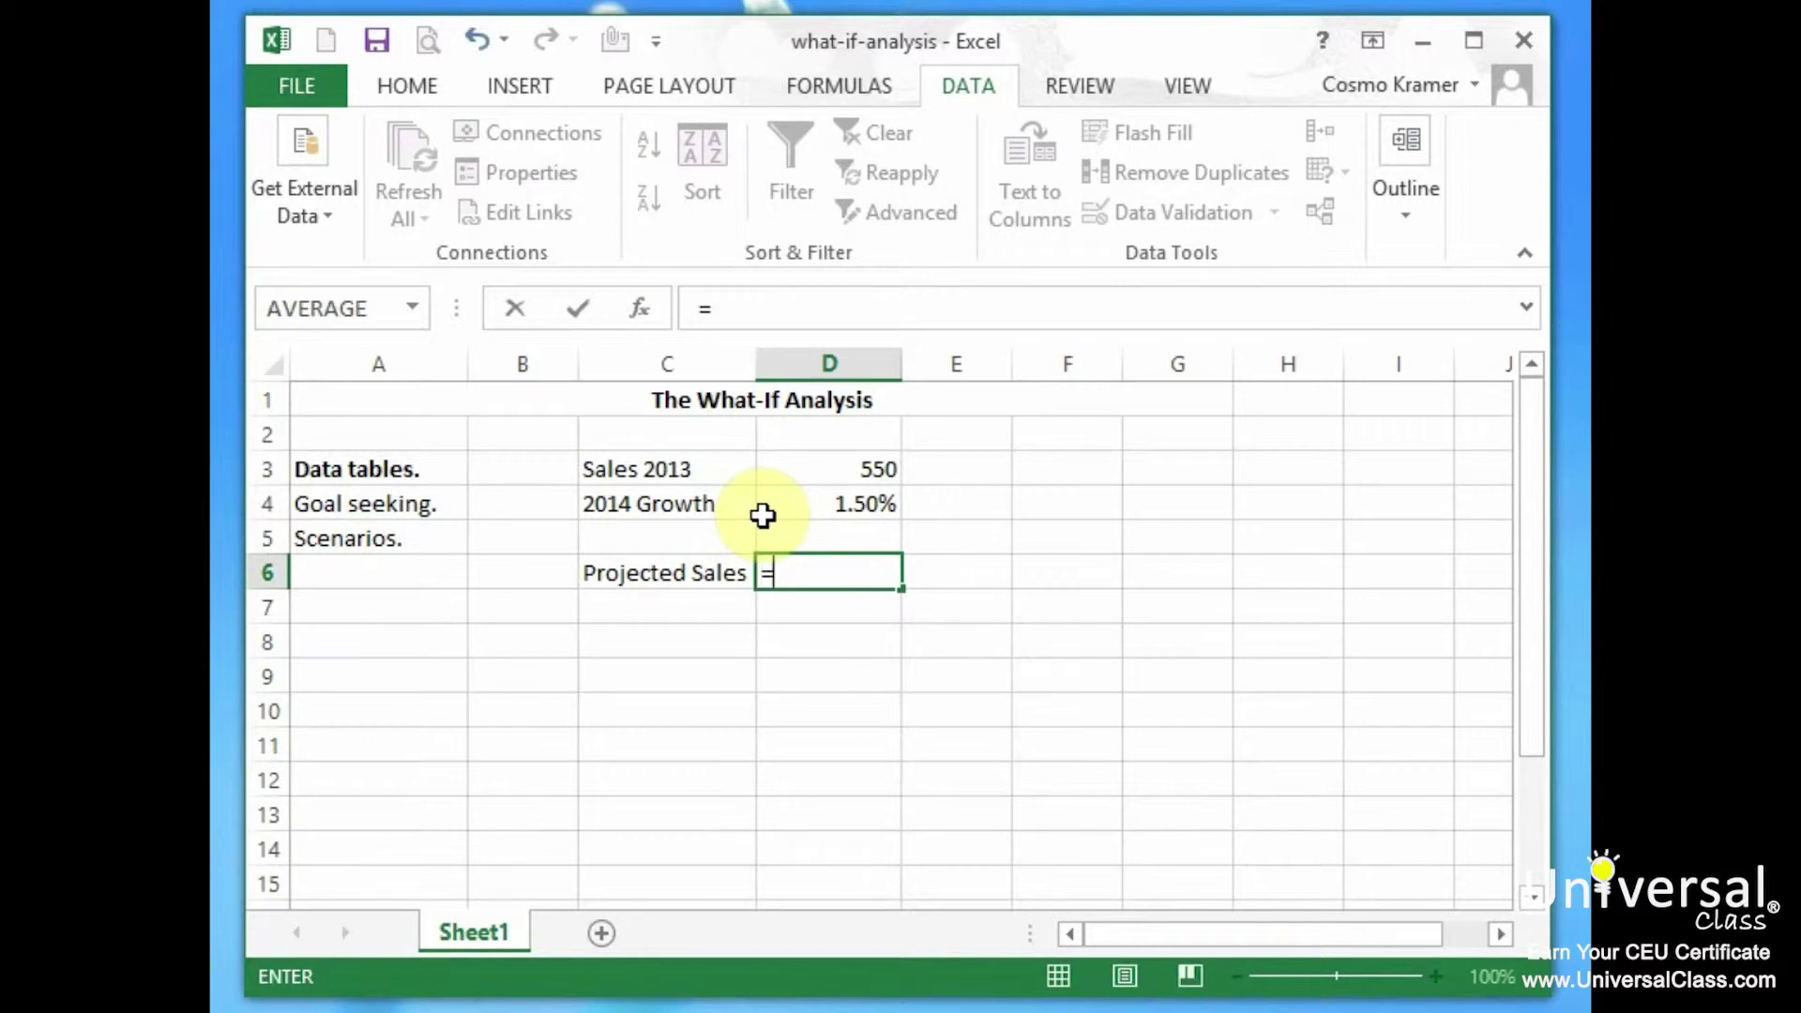
key("Up")
key("Up")
key("Up")
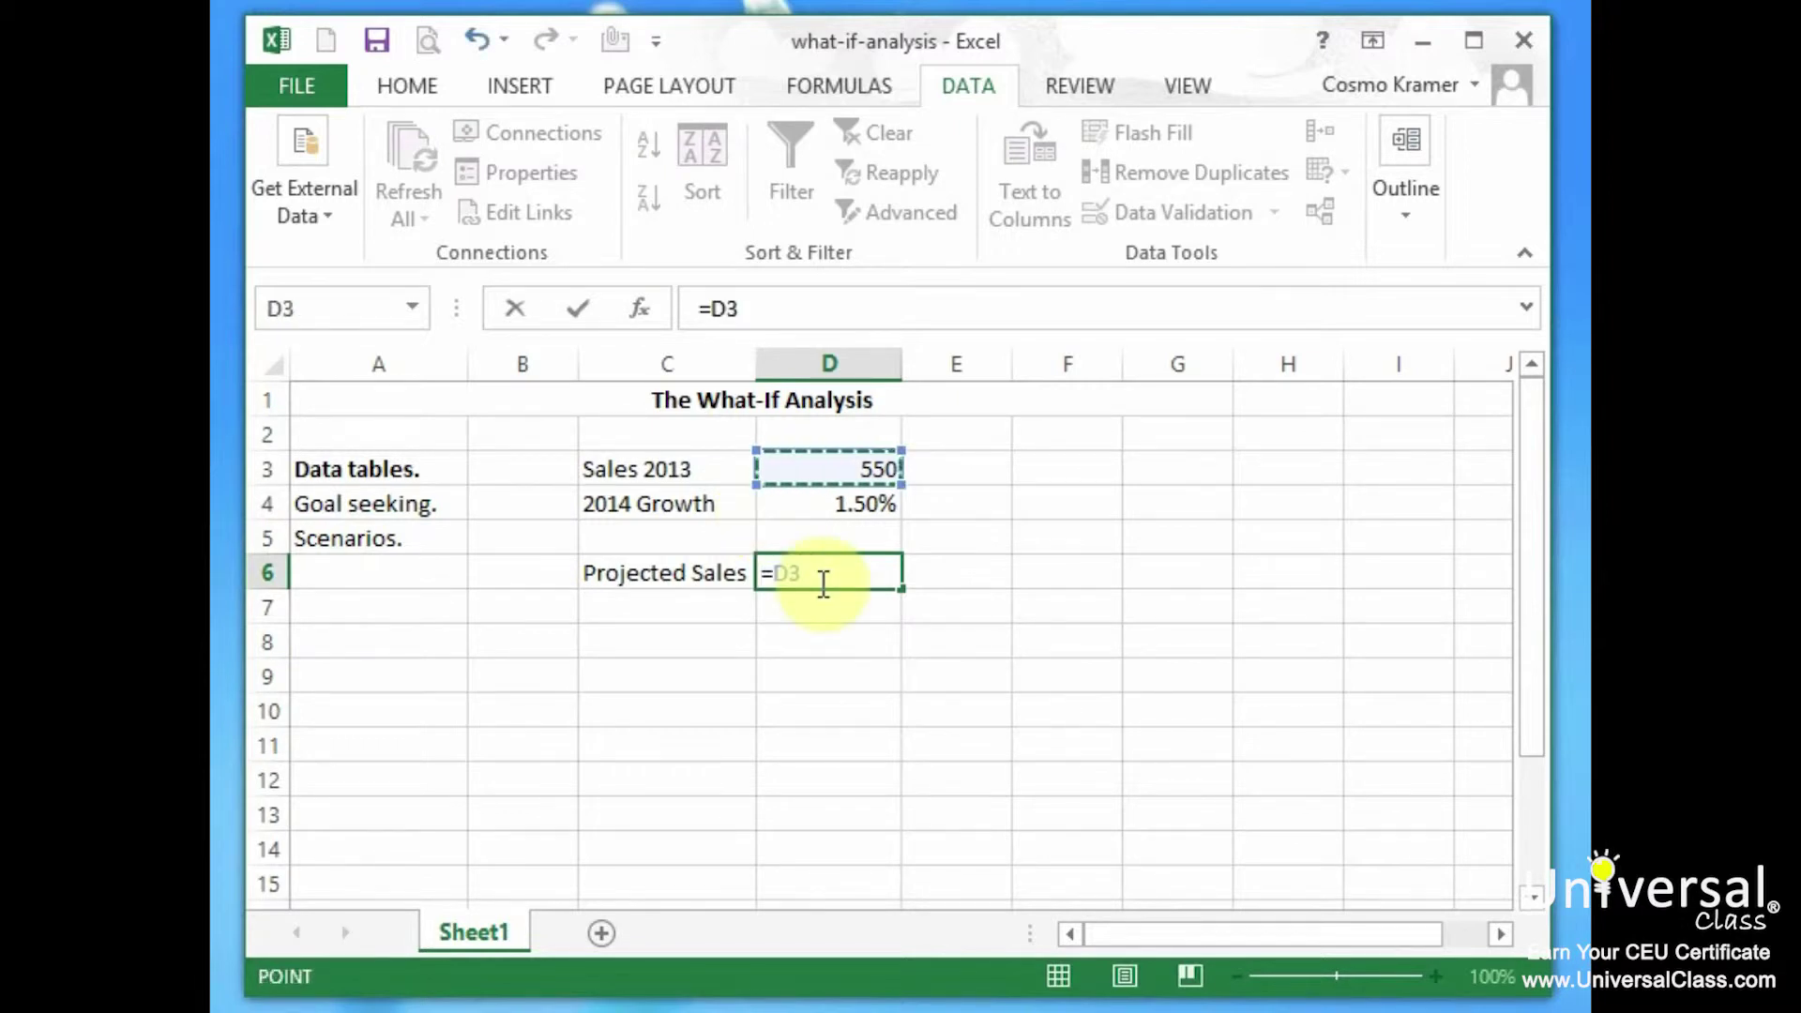
type("+(")
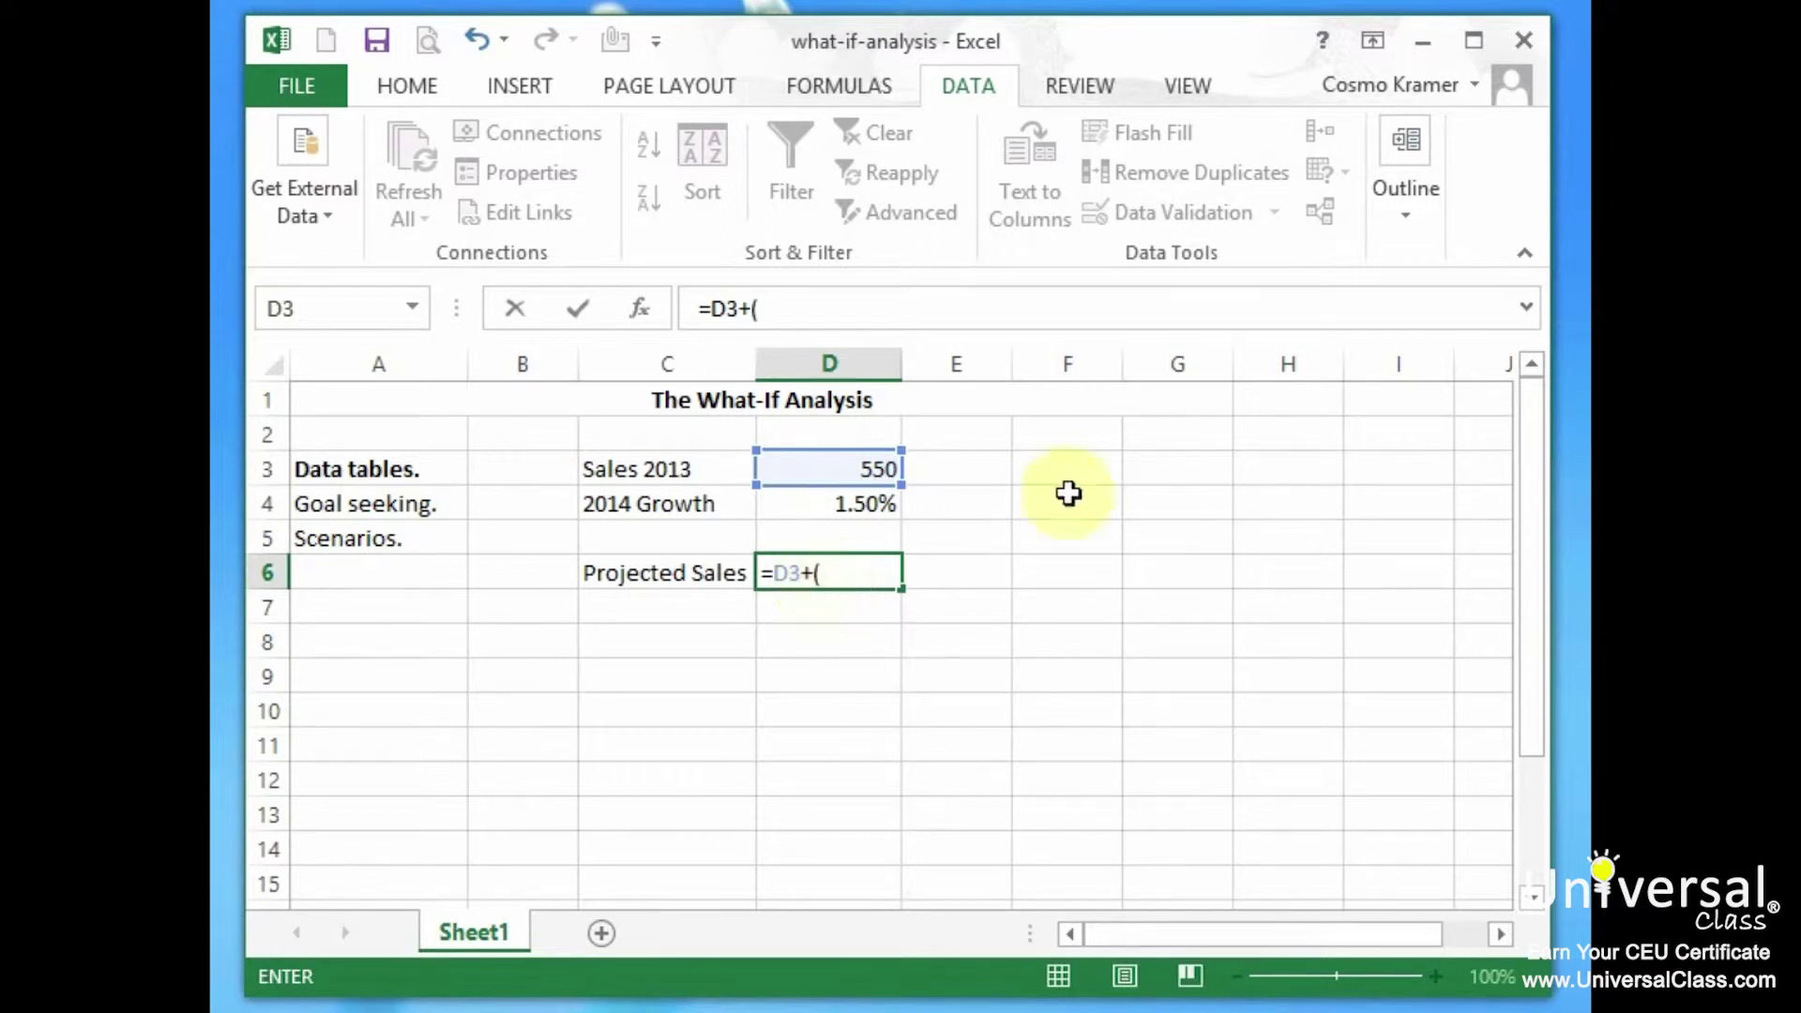
left_click(813, 470)
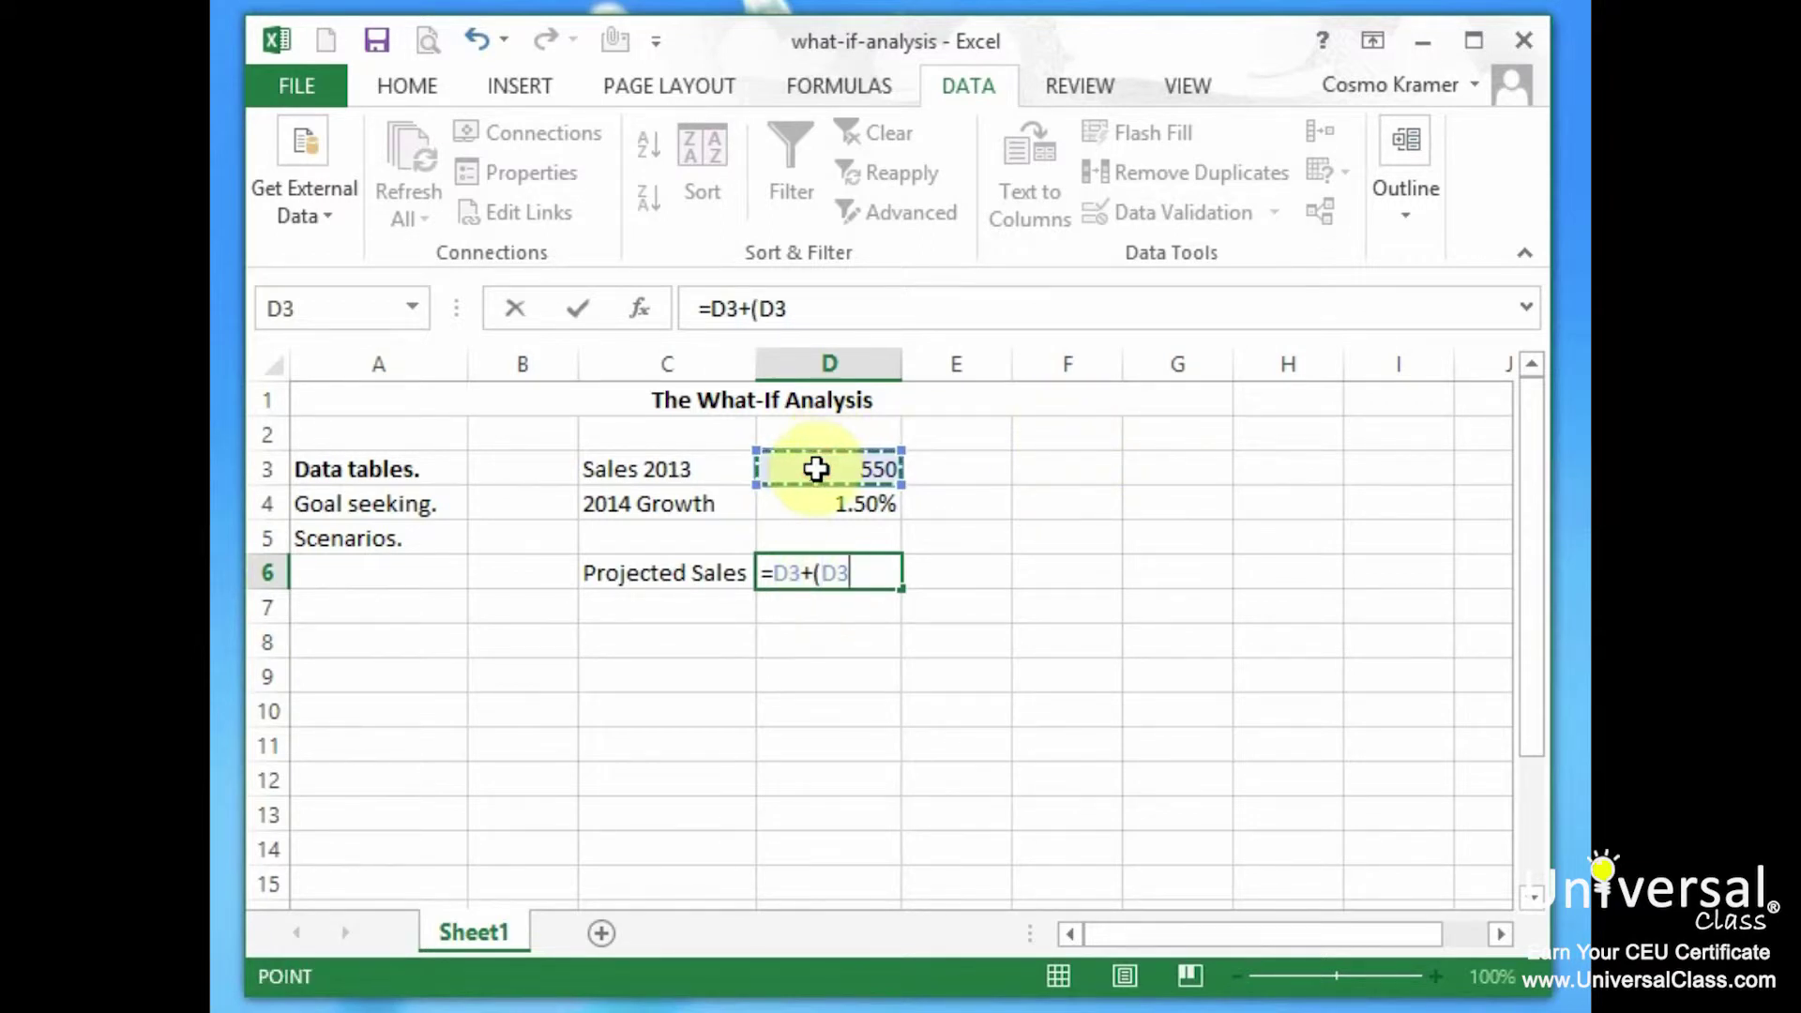
type("*")
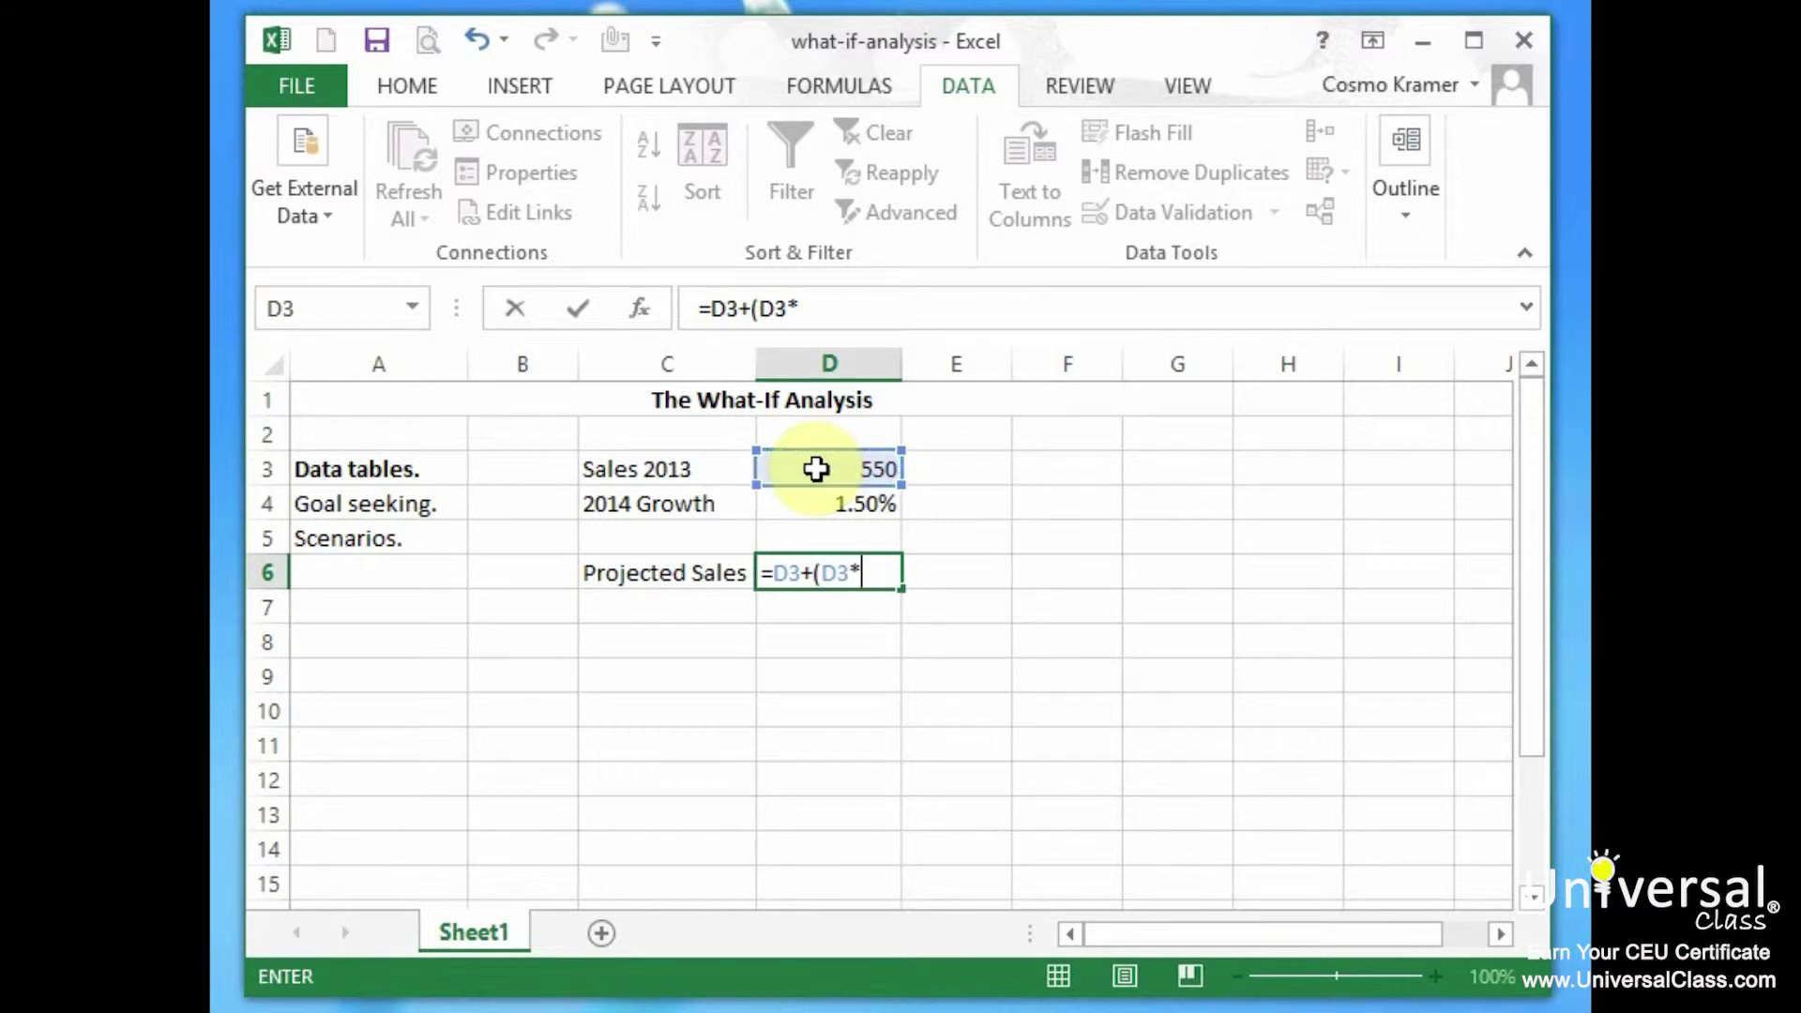
left_click(876, 508)
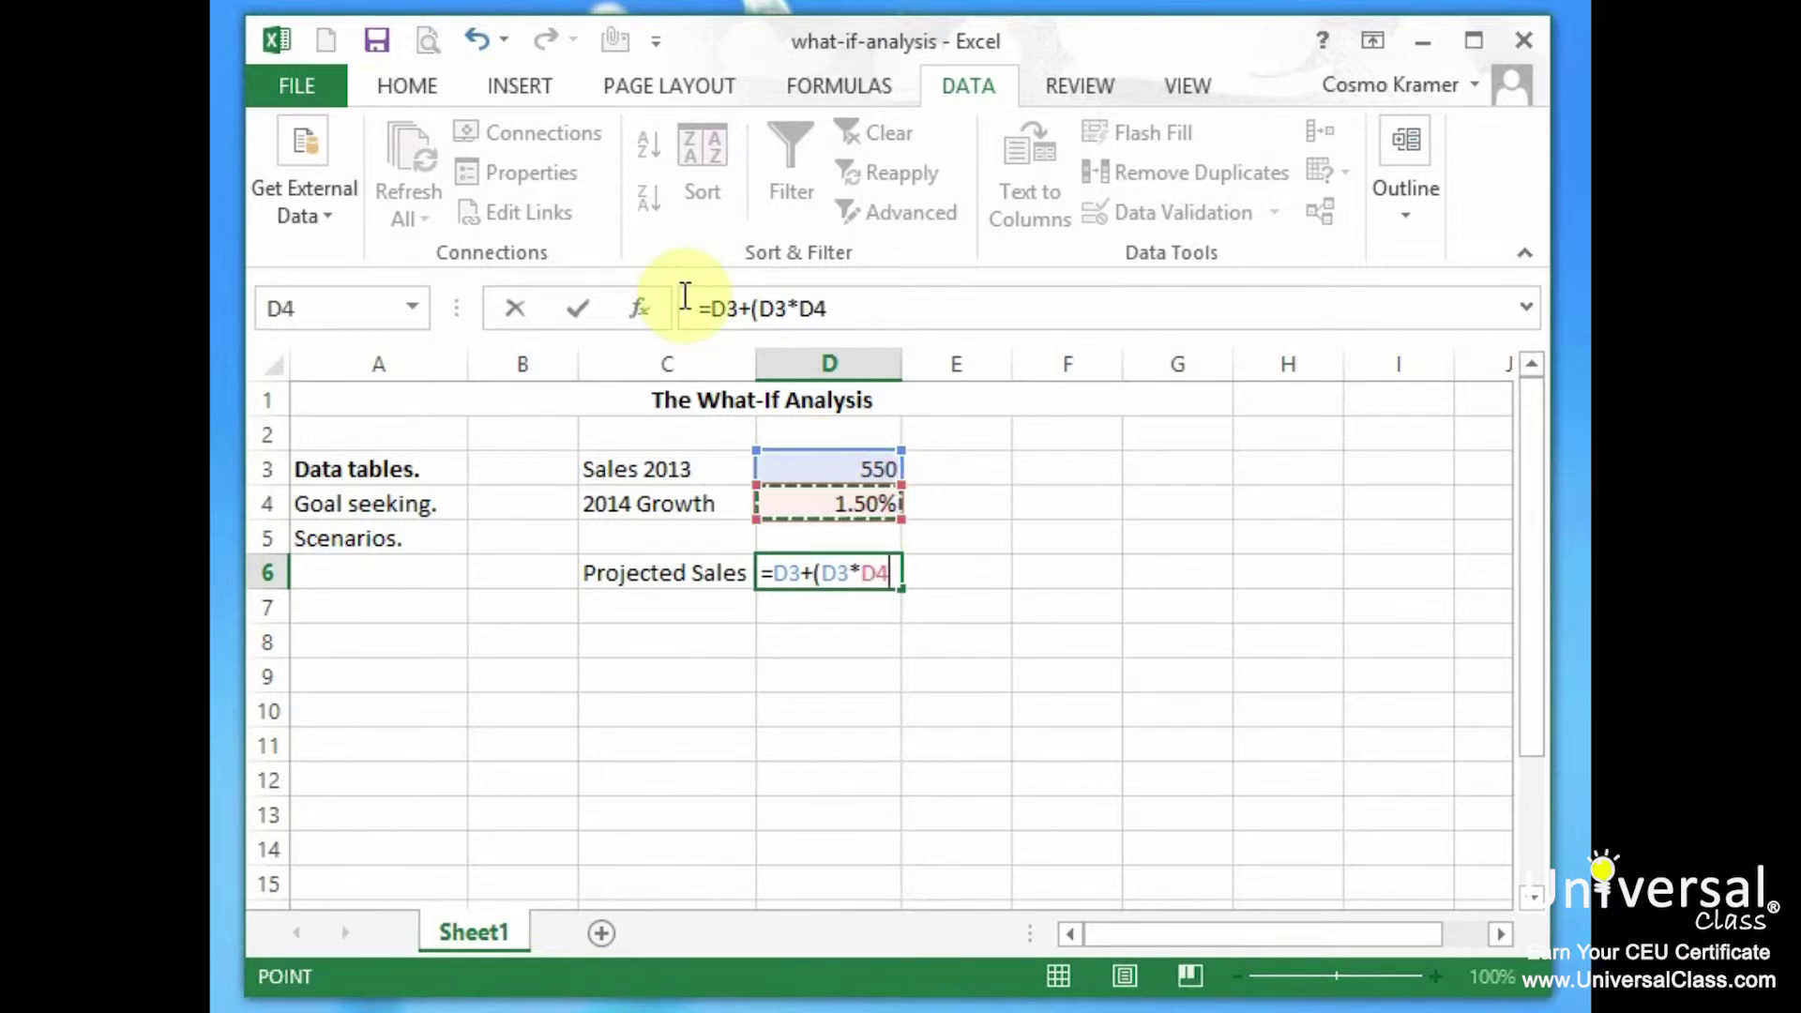
type(")")
key("Return")
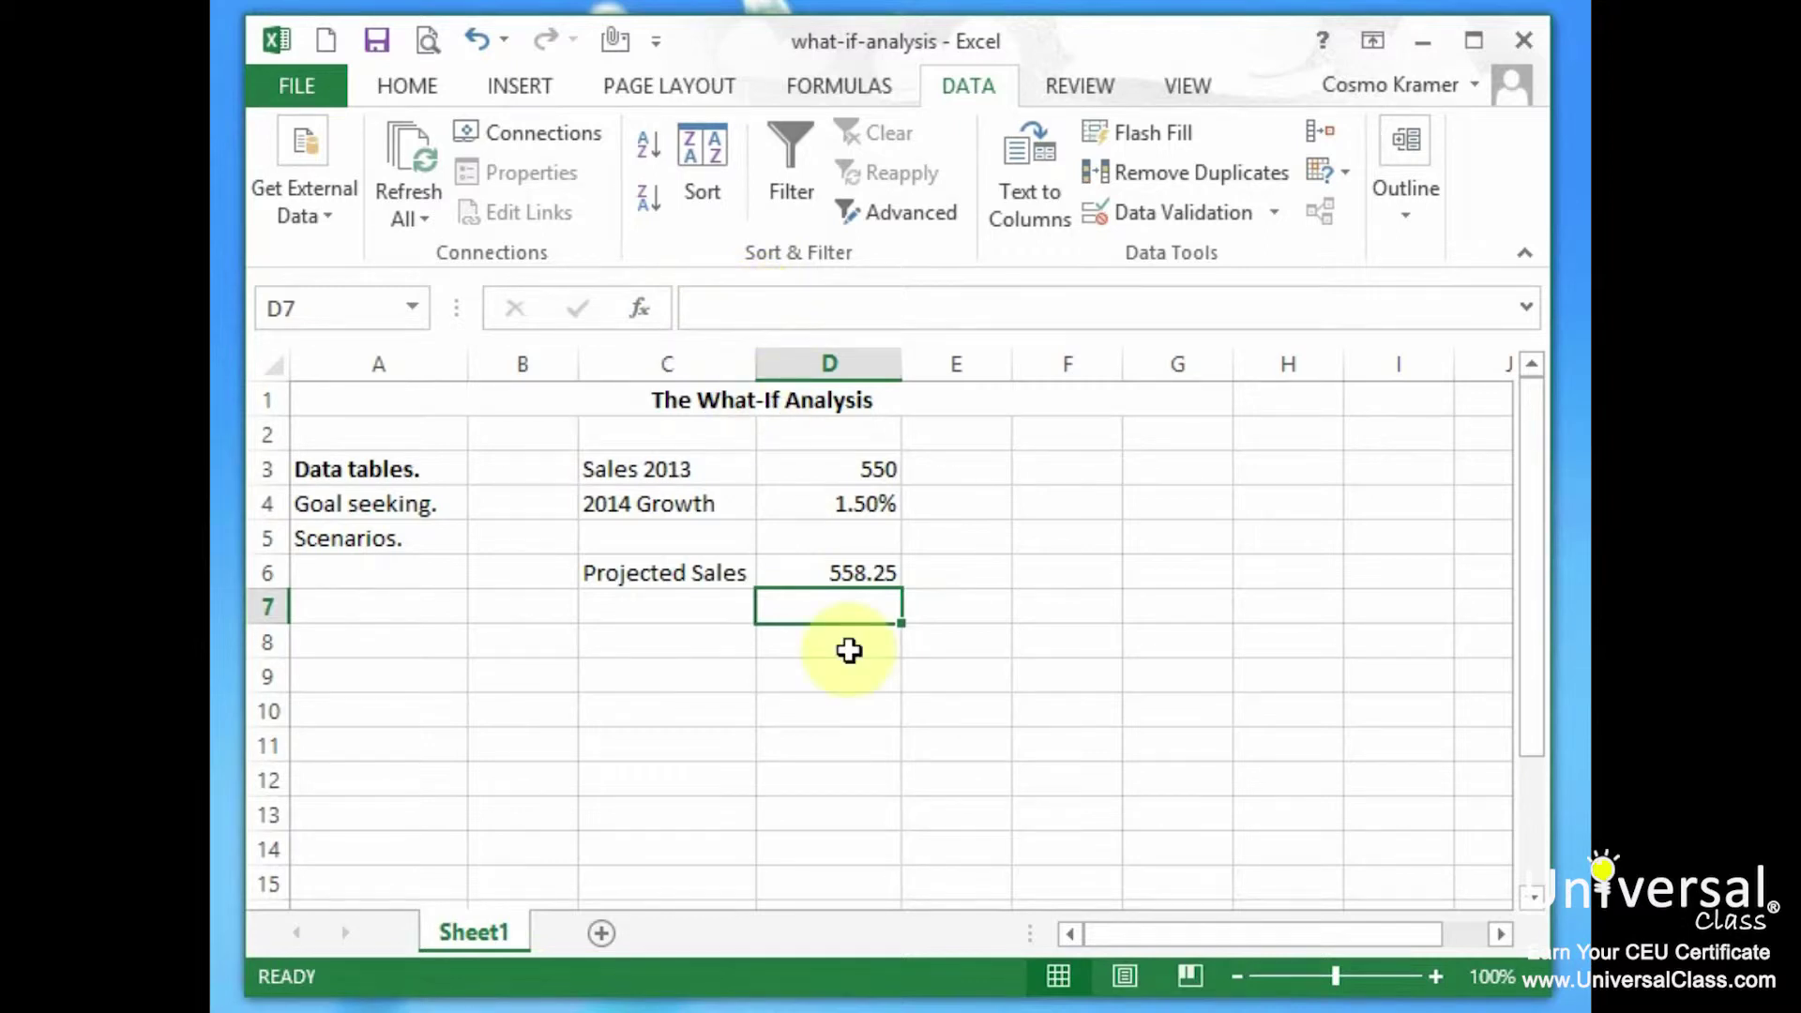
Step: Define the workbook-scope name Sales_2013 for cell D3
left_click(868, 469)
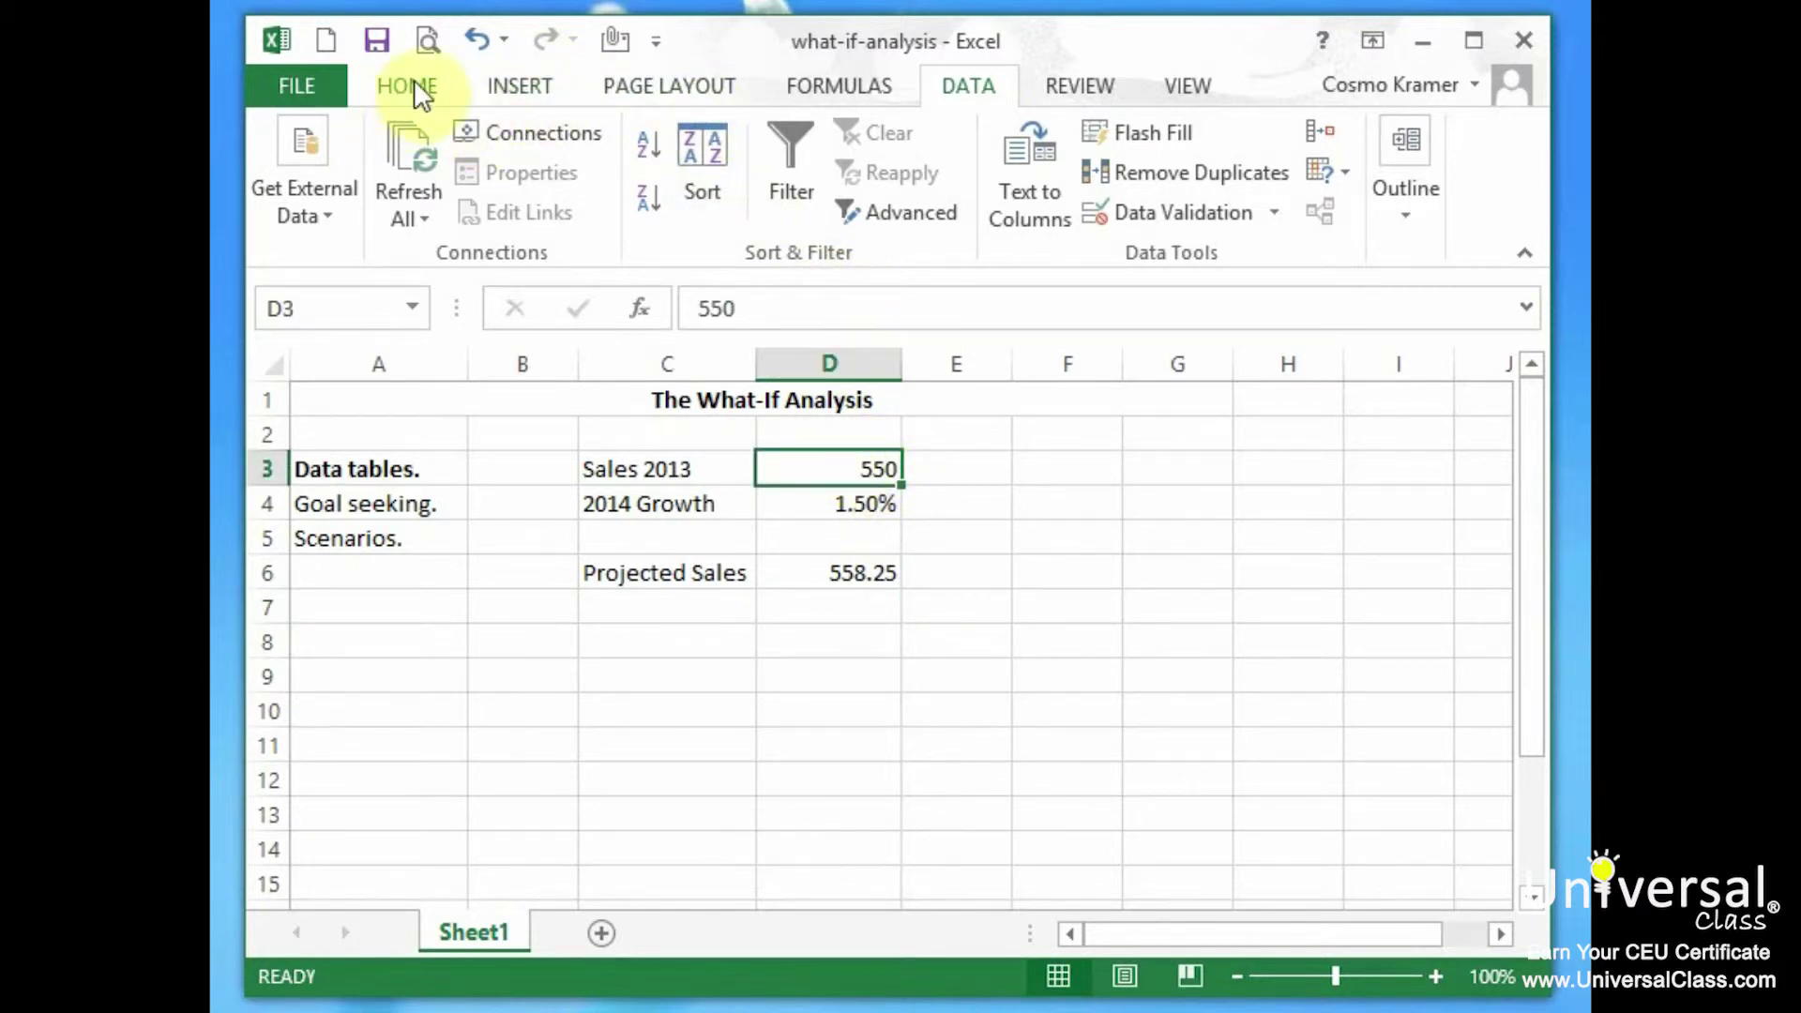
left_click(843, 80)
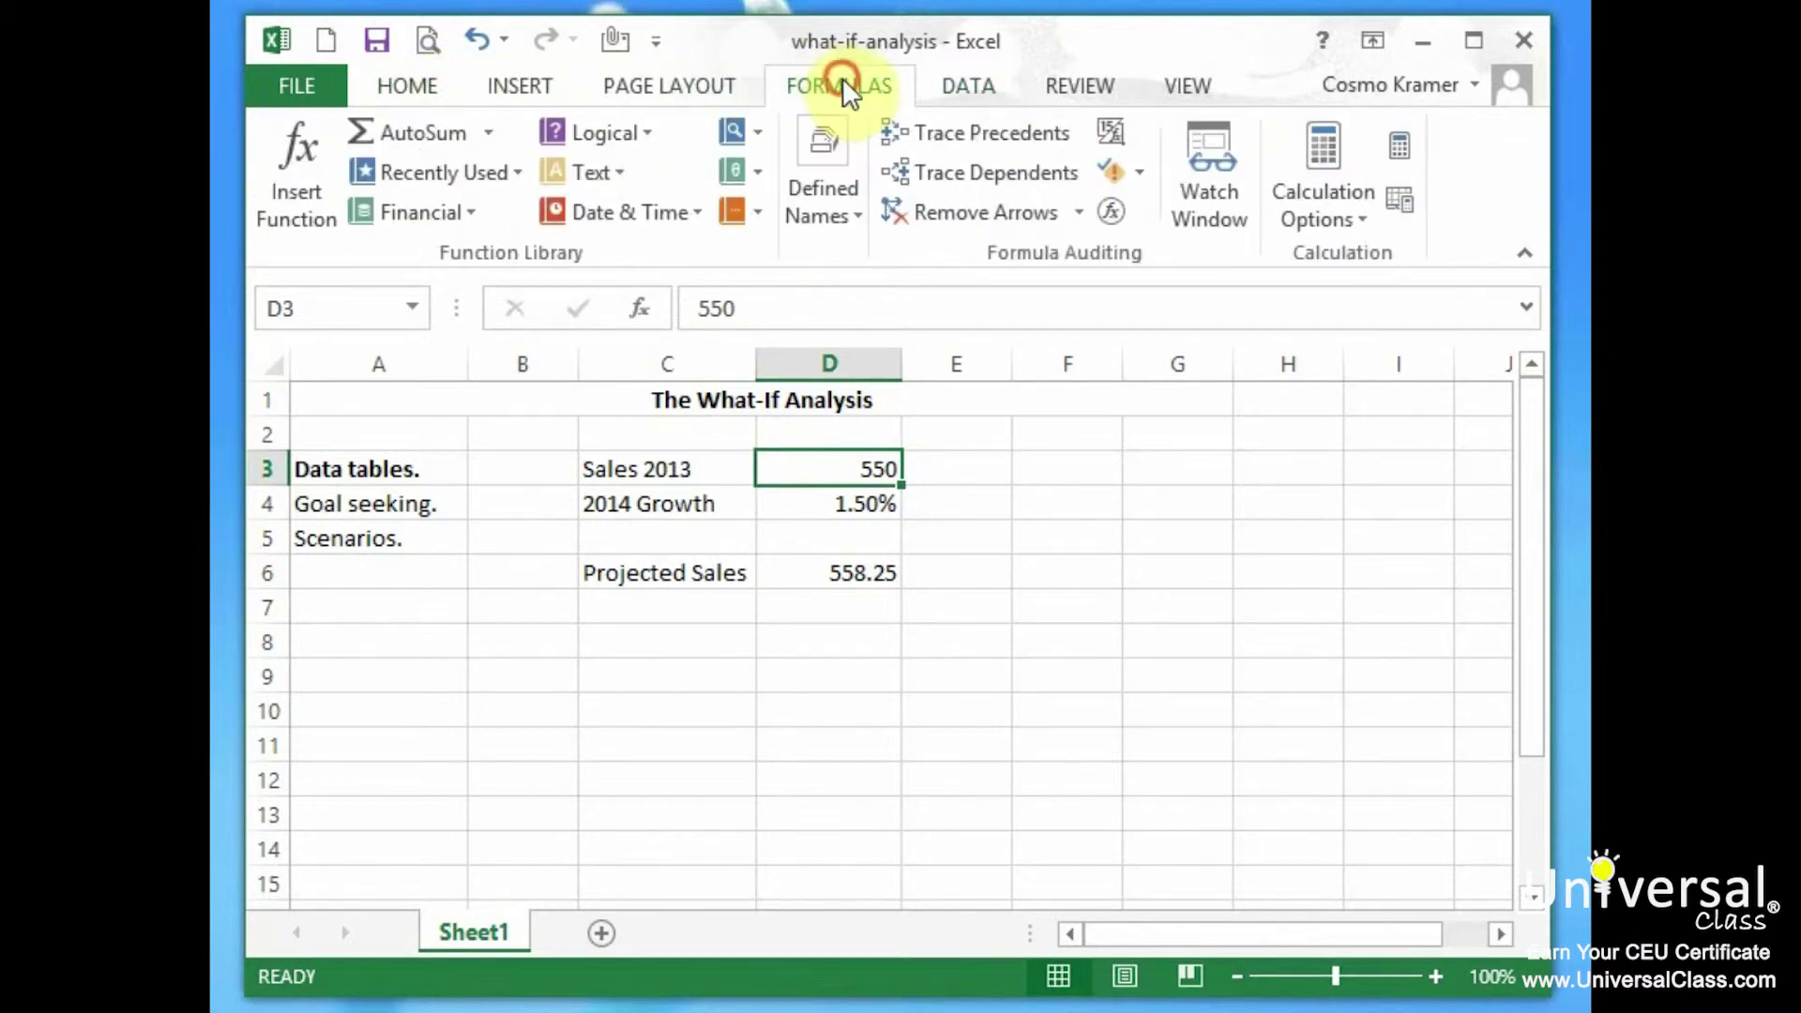
left_click(856, 215)
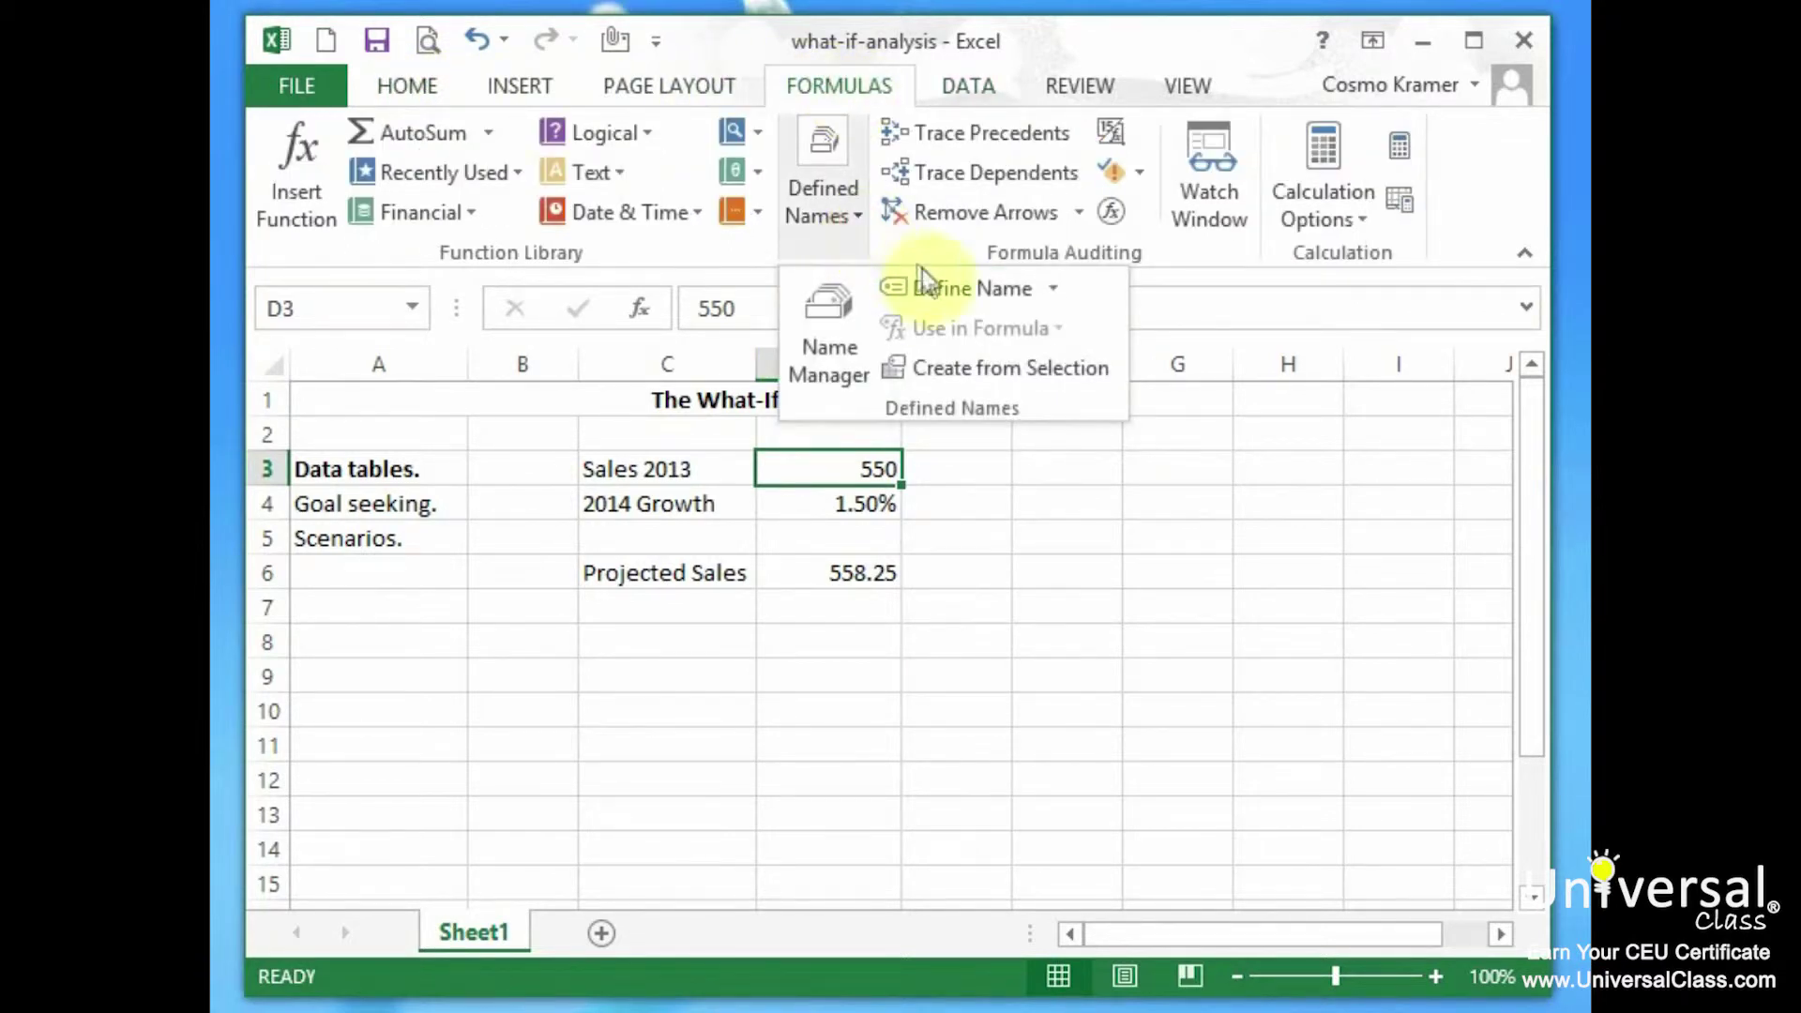
left_click(929, 289)
left_click_drag(998, 169, 1143, 498)
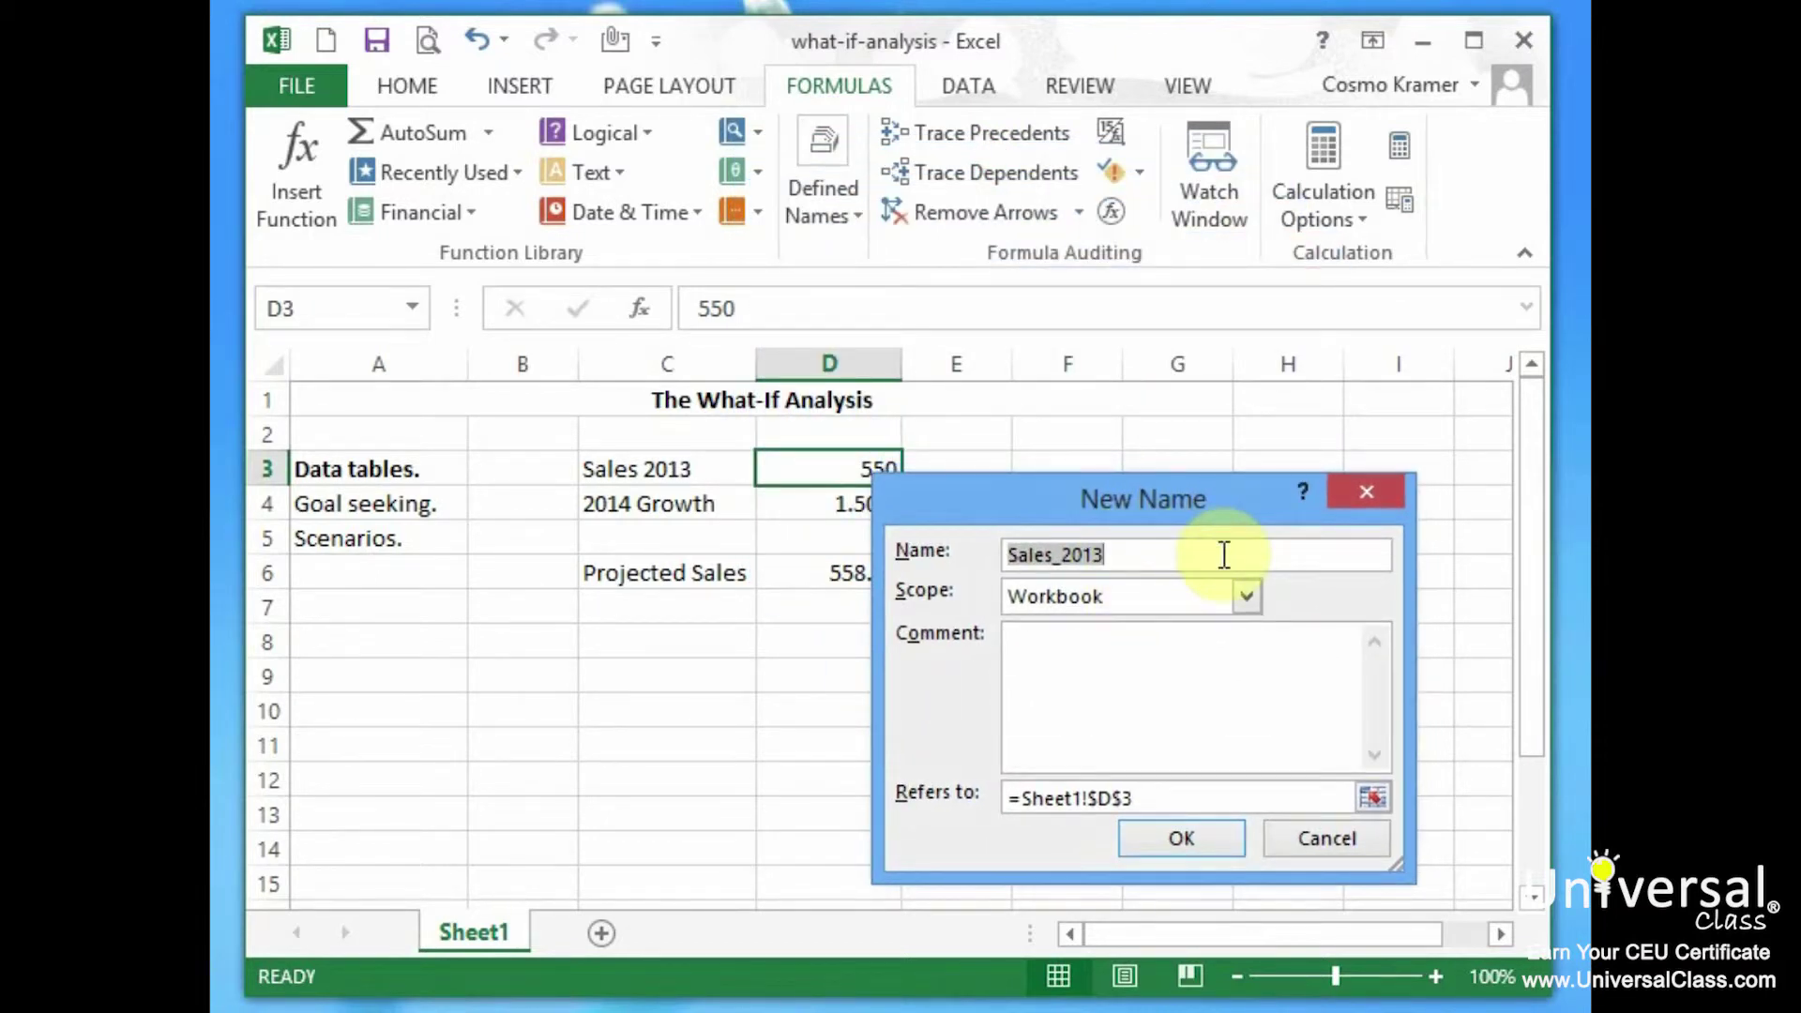
left_click(1191, 838)
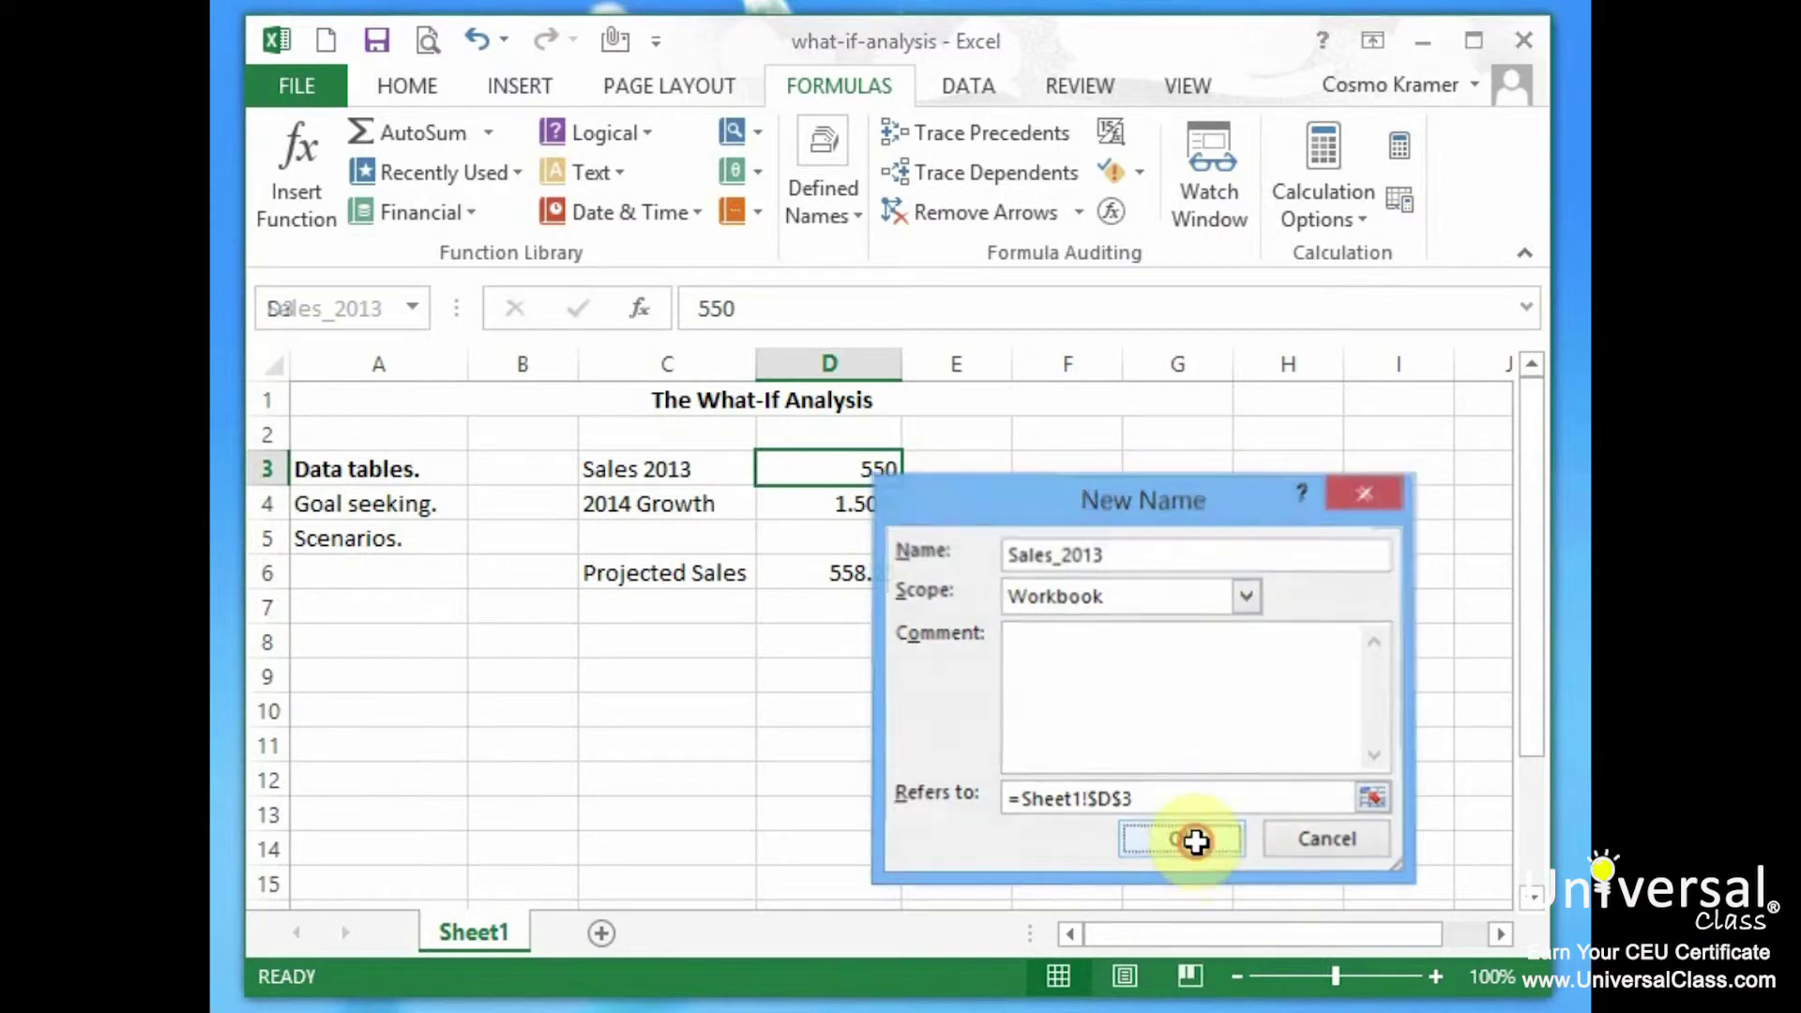
Step: Define the workbook-scope name Growth_2014 for the growth rate in cell D4
left_click(860, 502)
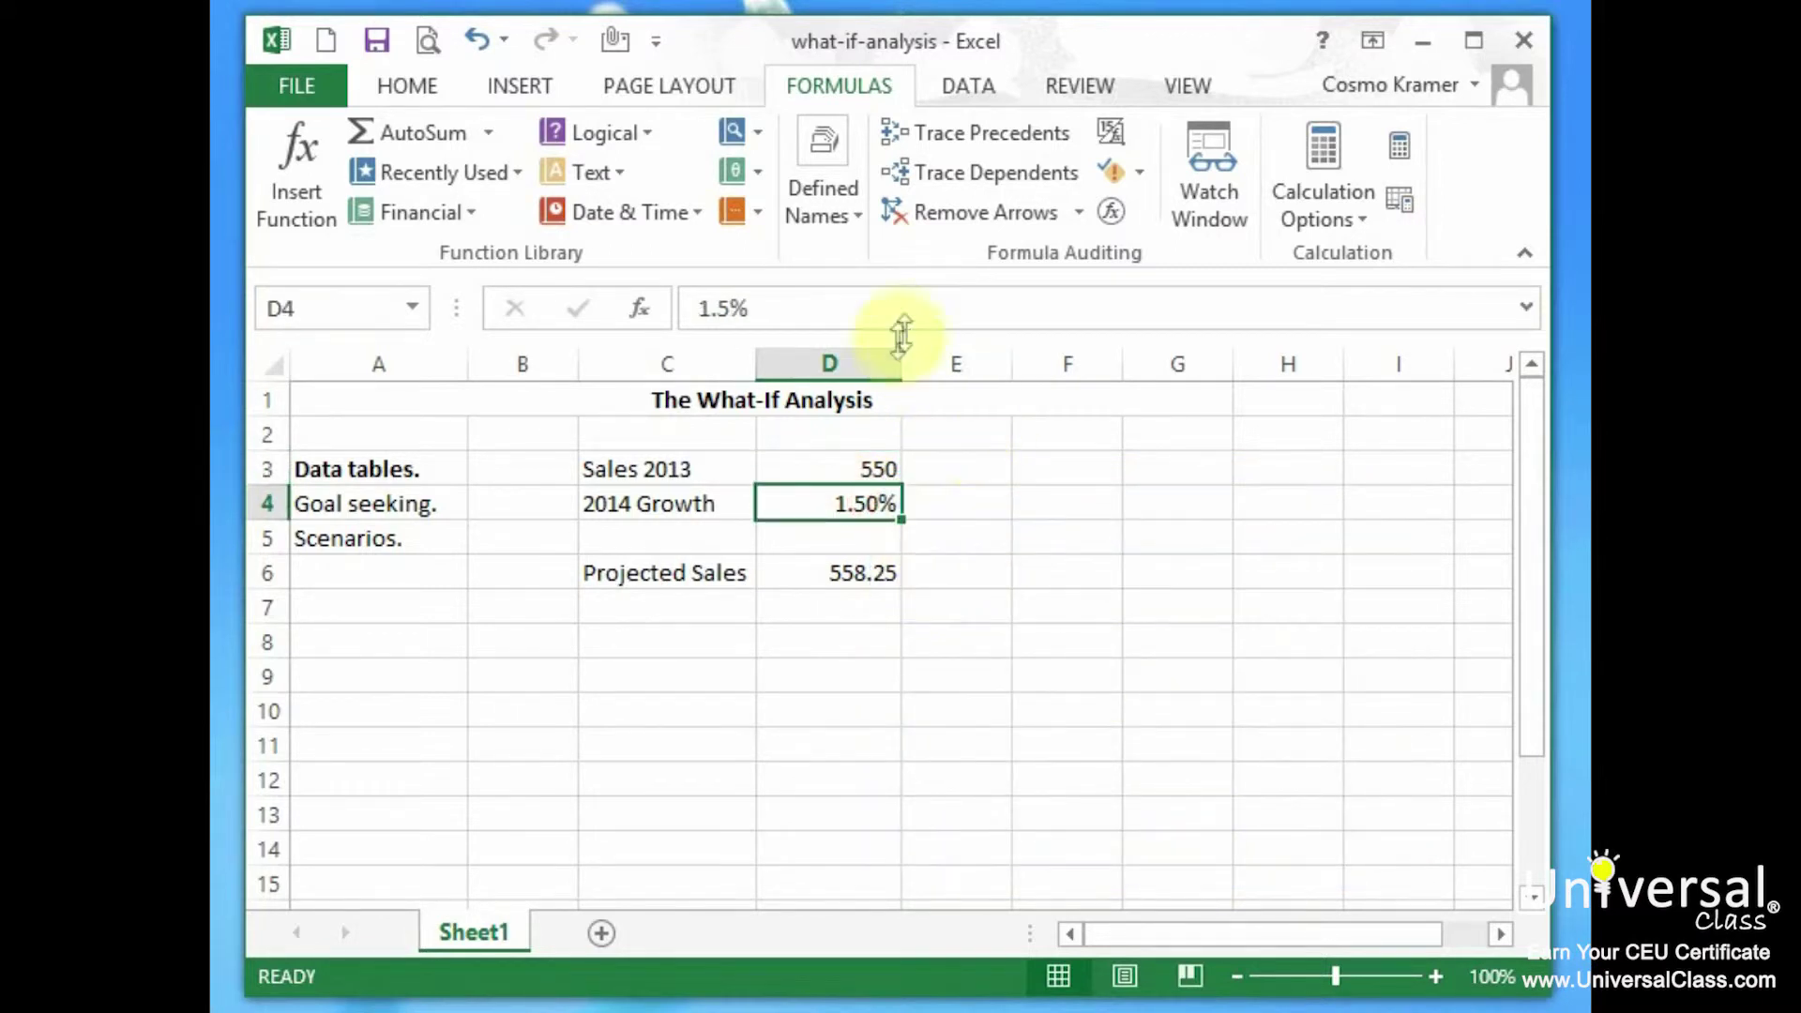
left_click(853, 219)
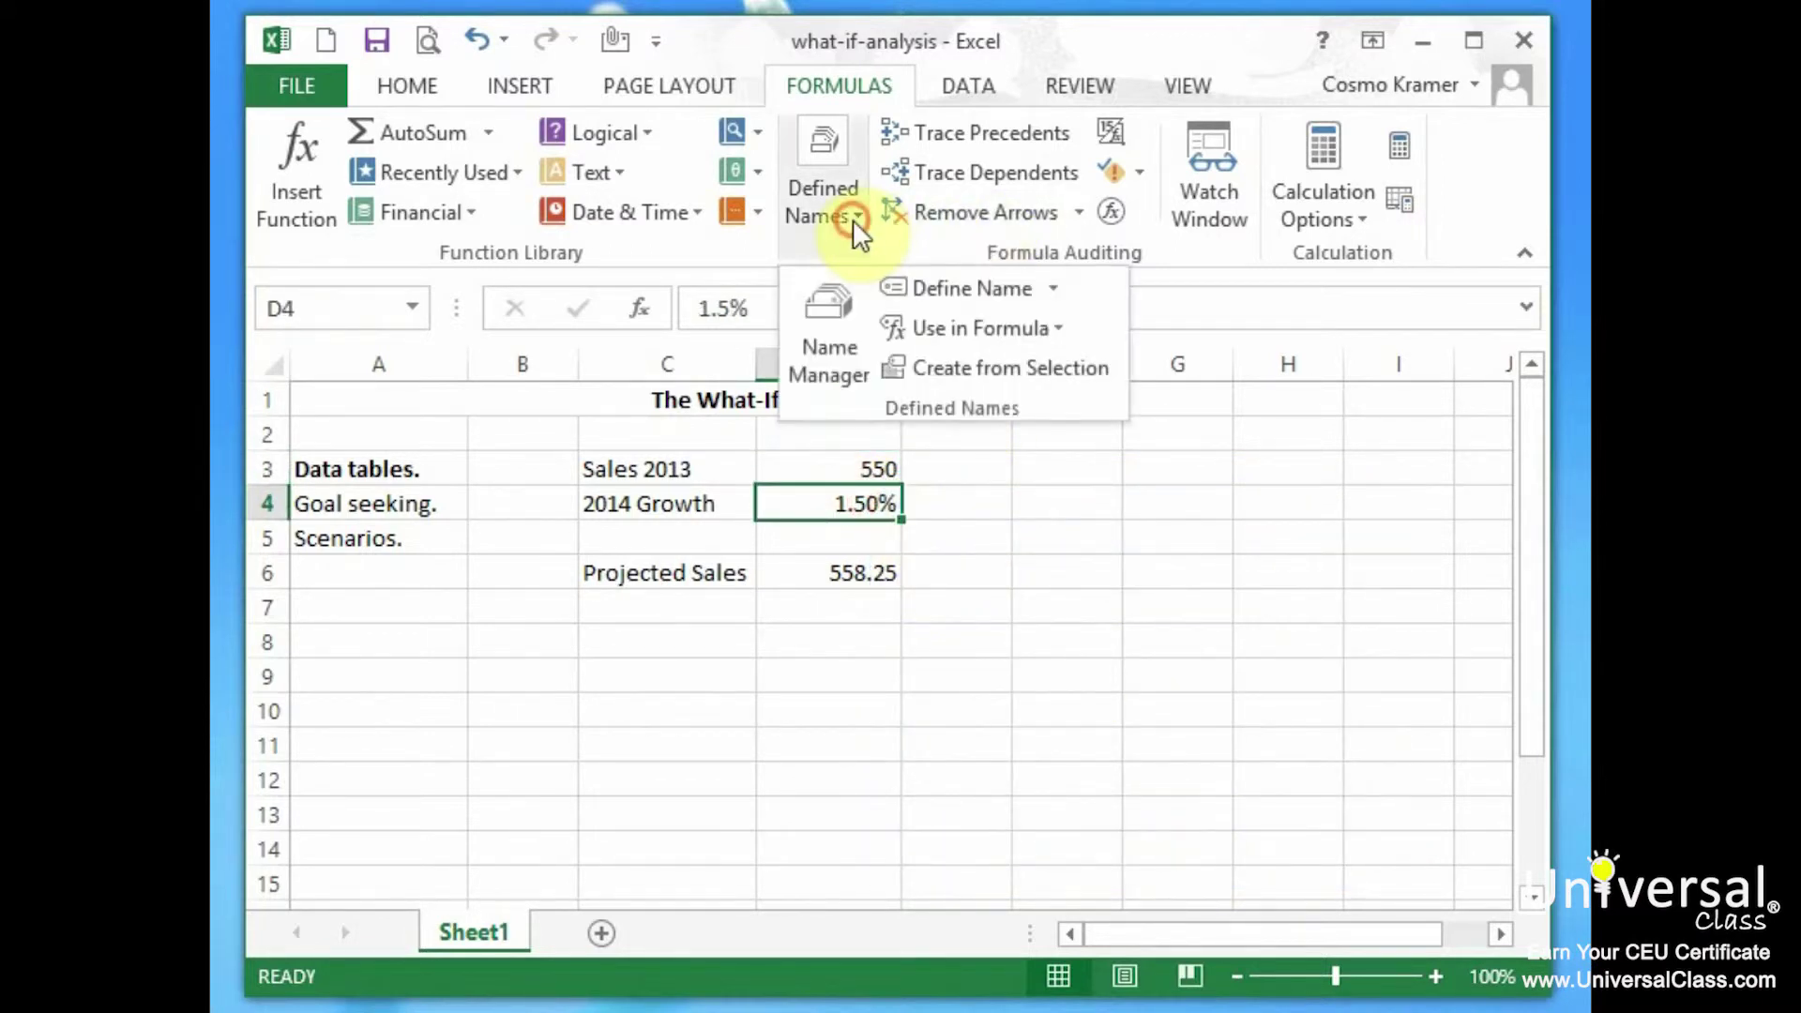
left_click(964, 283)
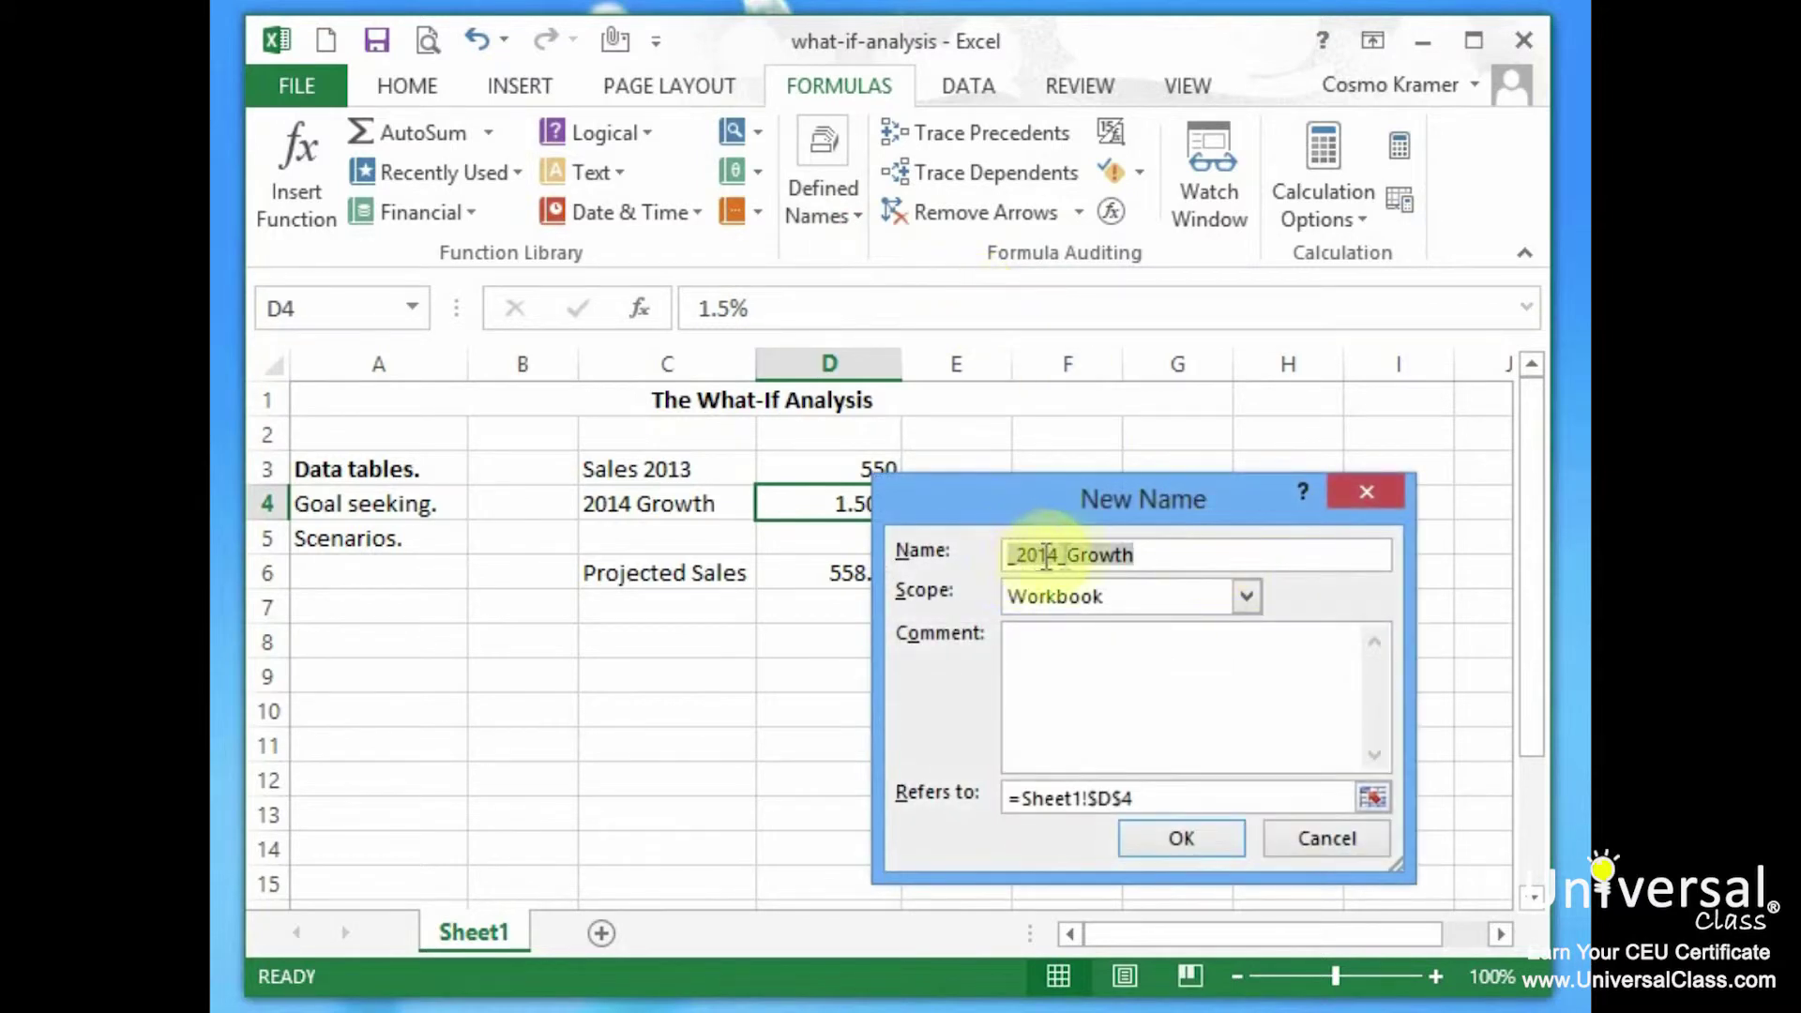
left_click_drag(1013, 554, 1135, 553)
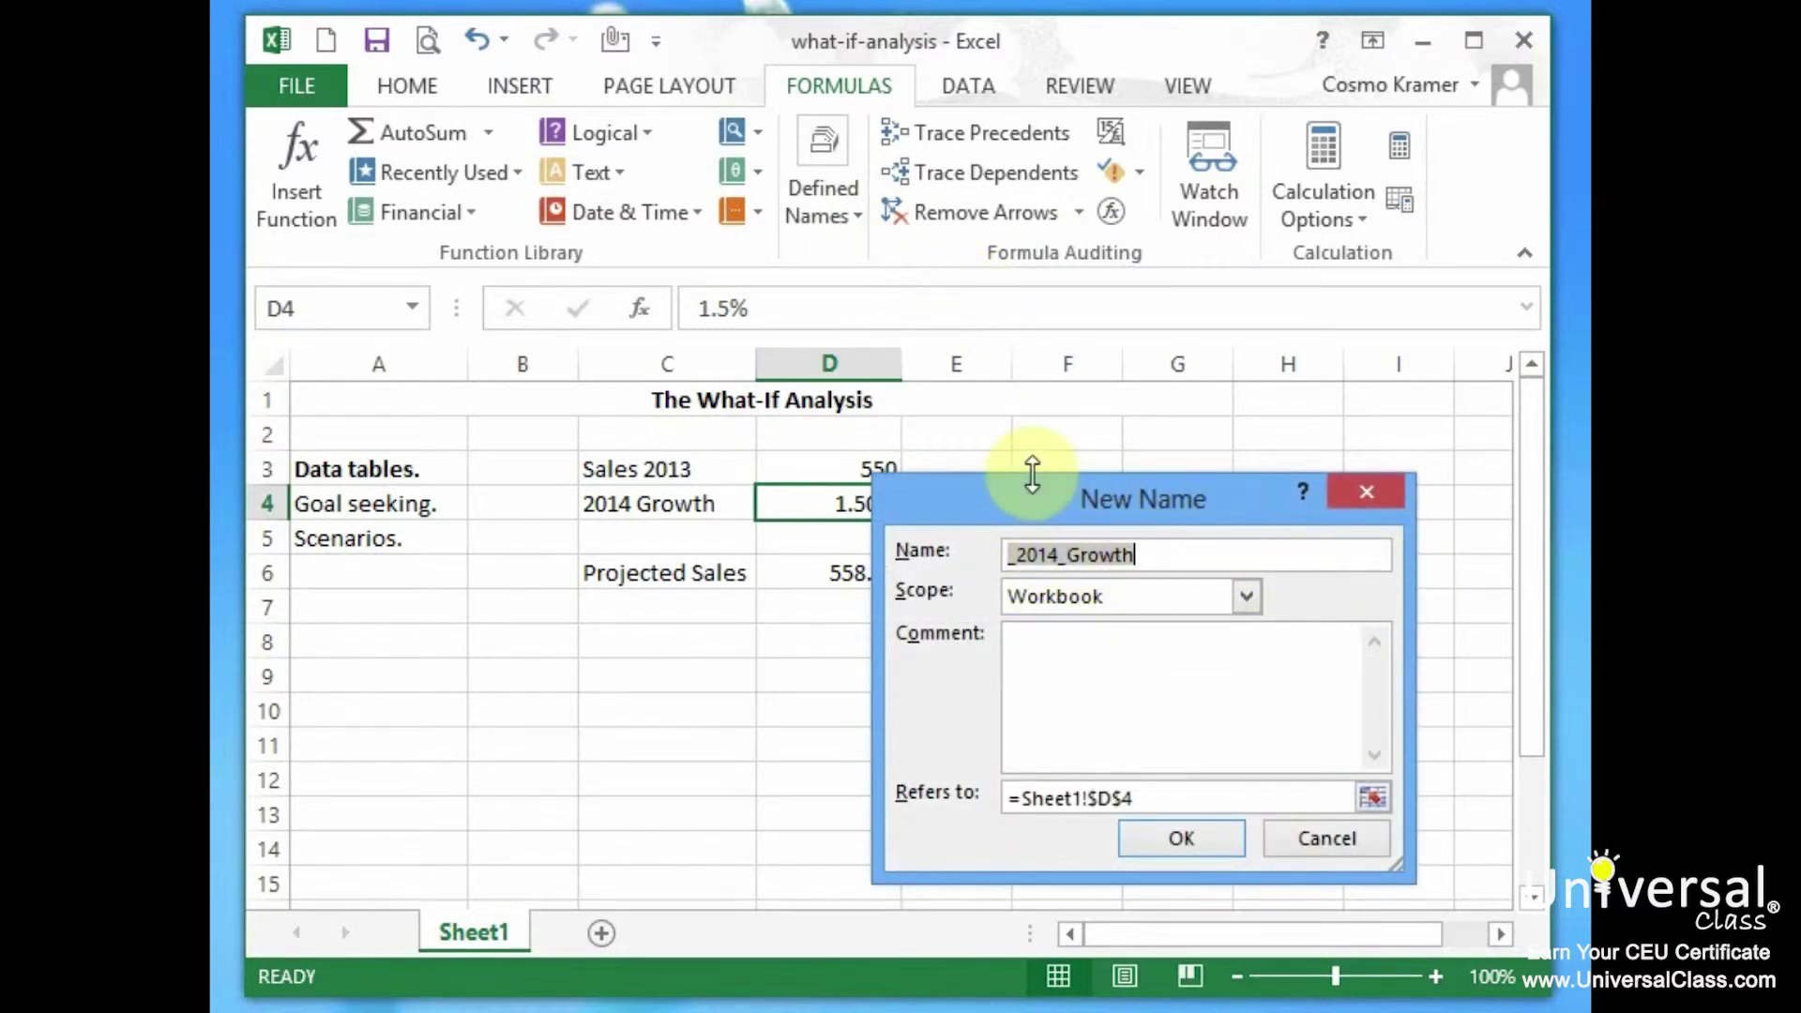
type("Growth_")
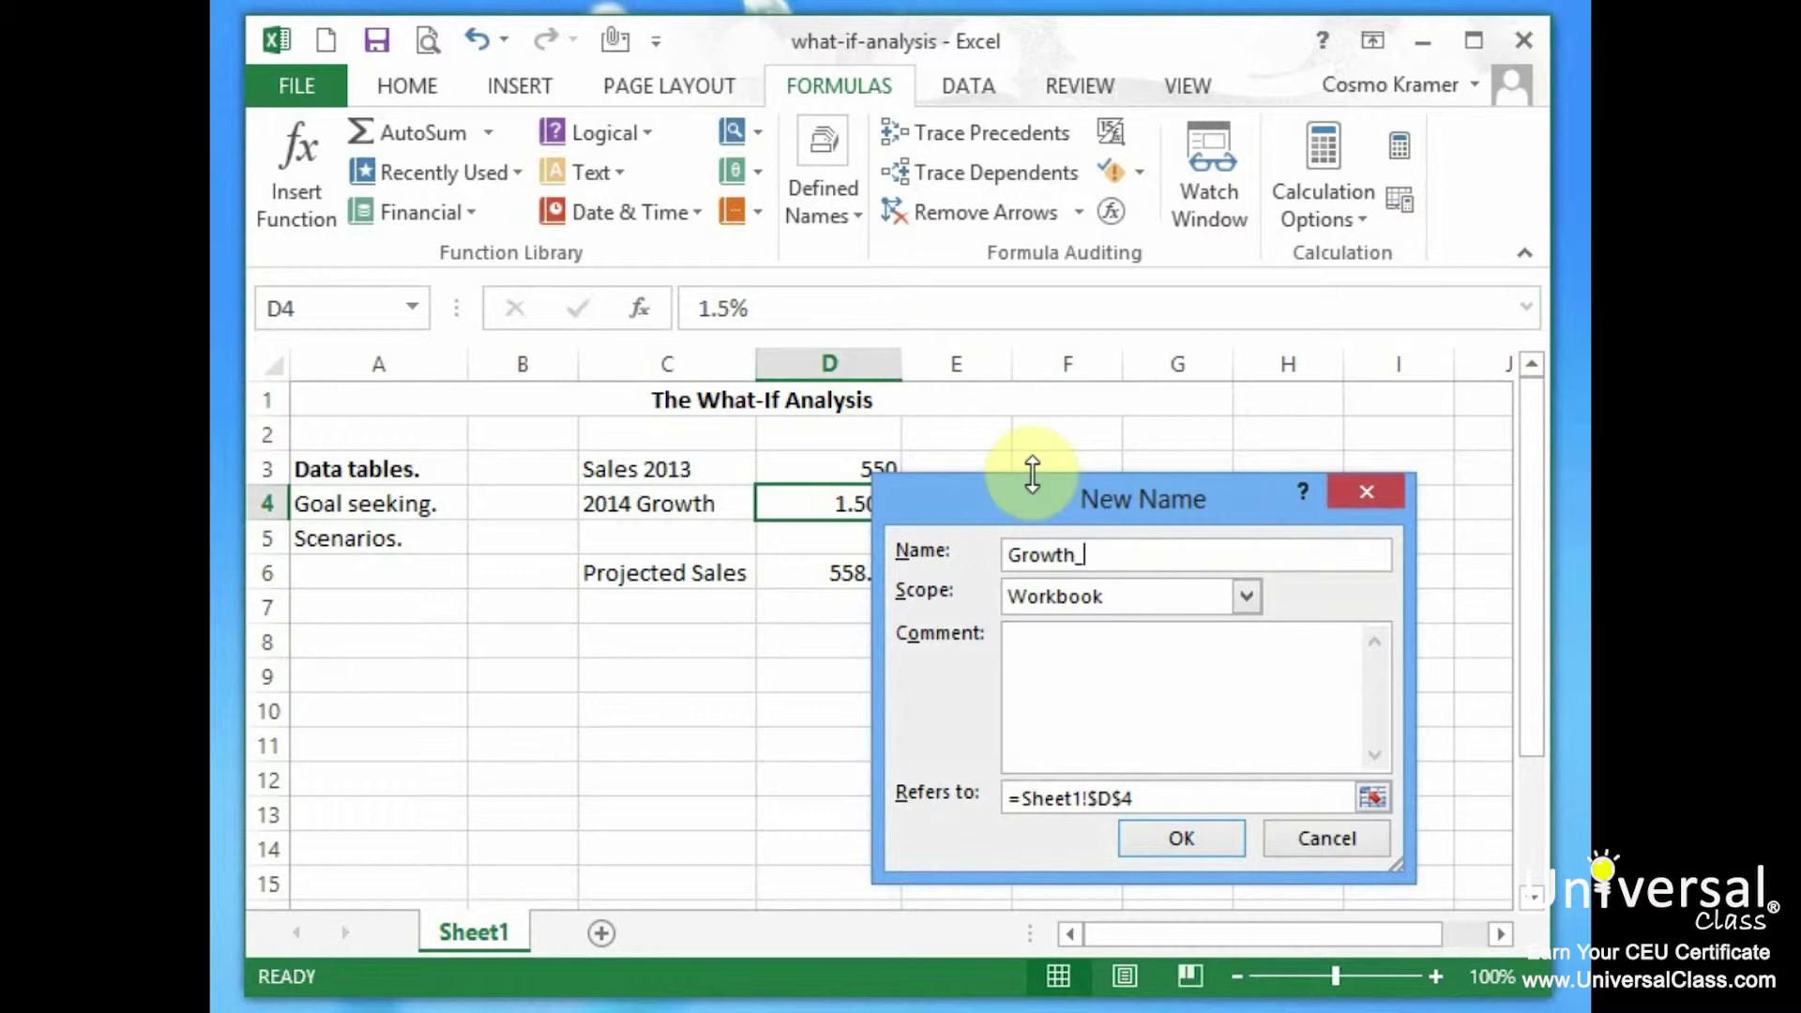
type("2014")
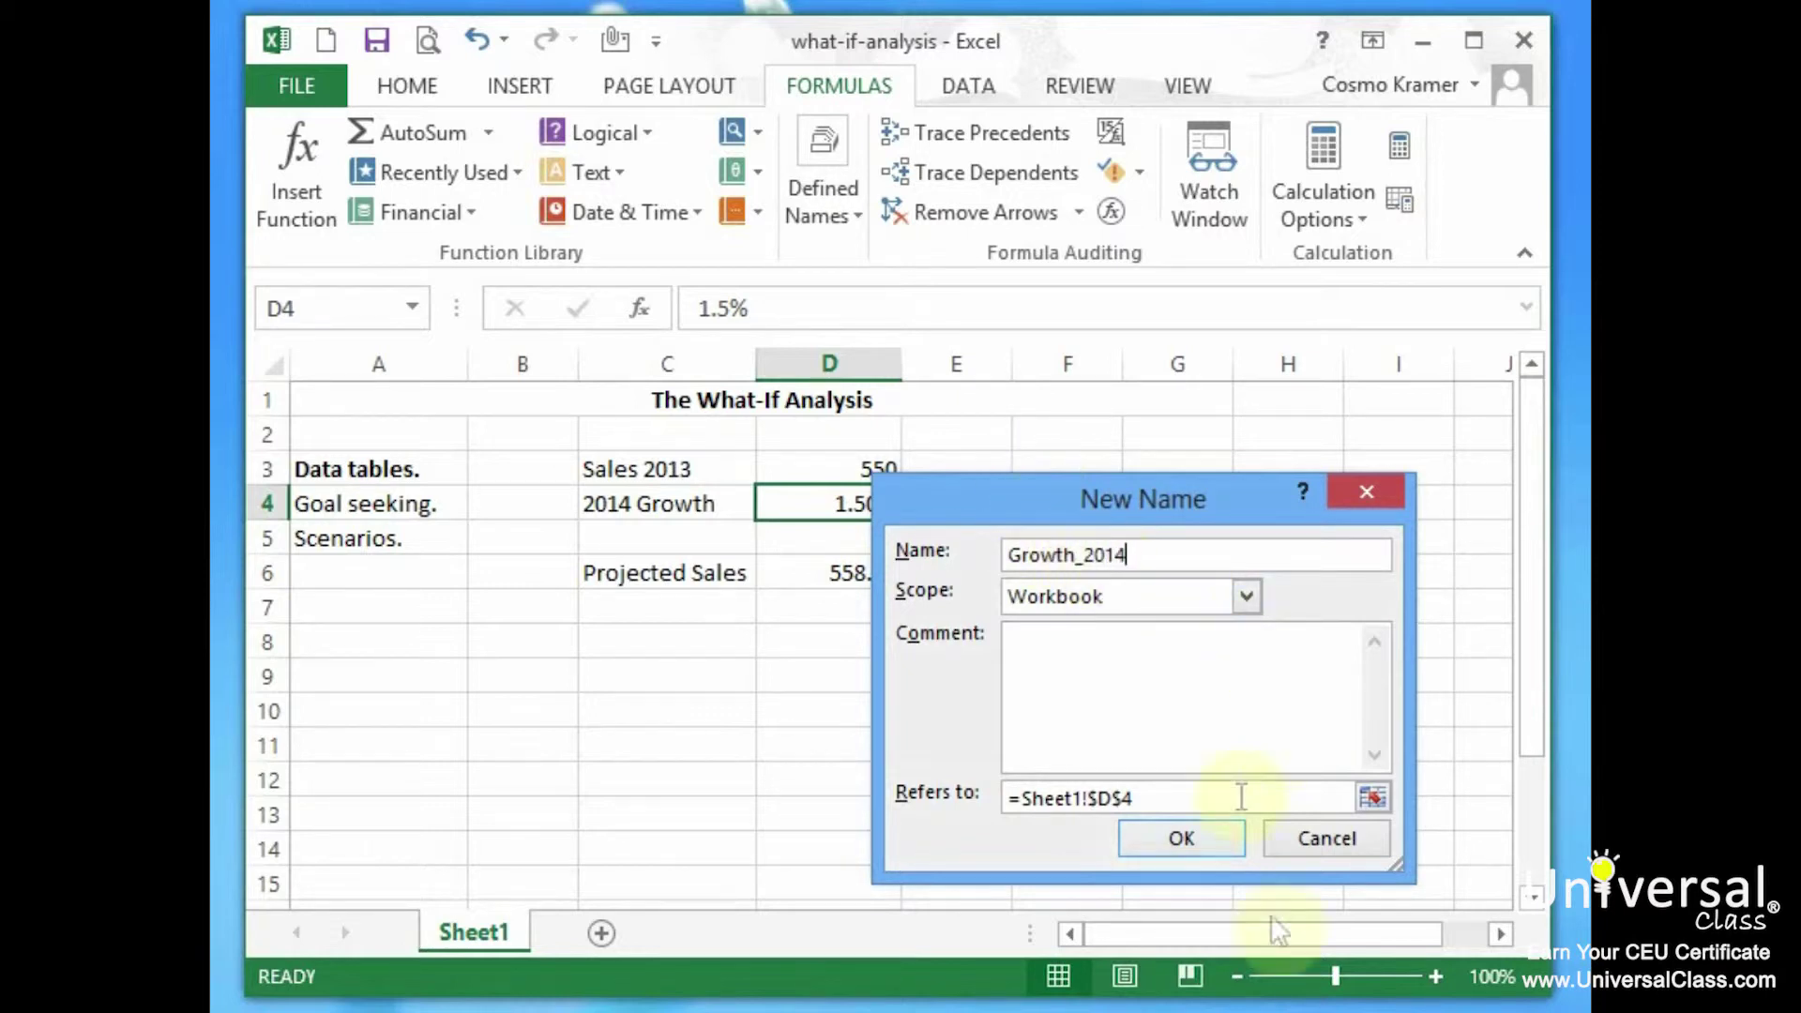
left_click(1211, 838)
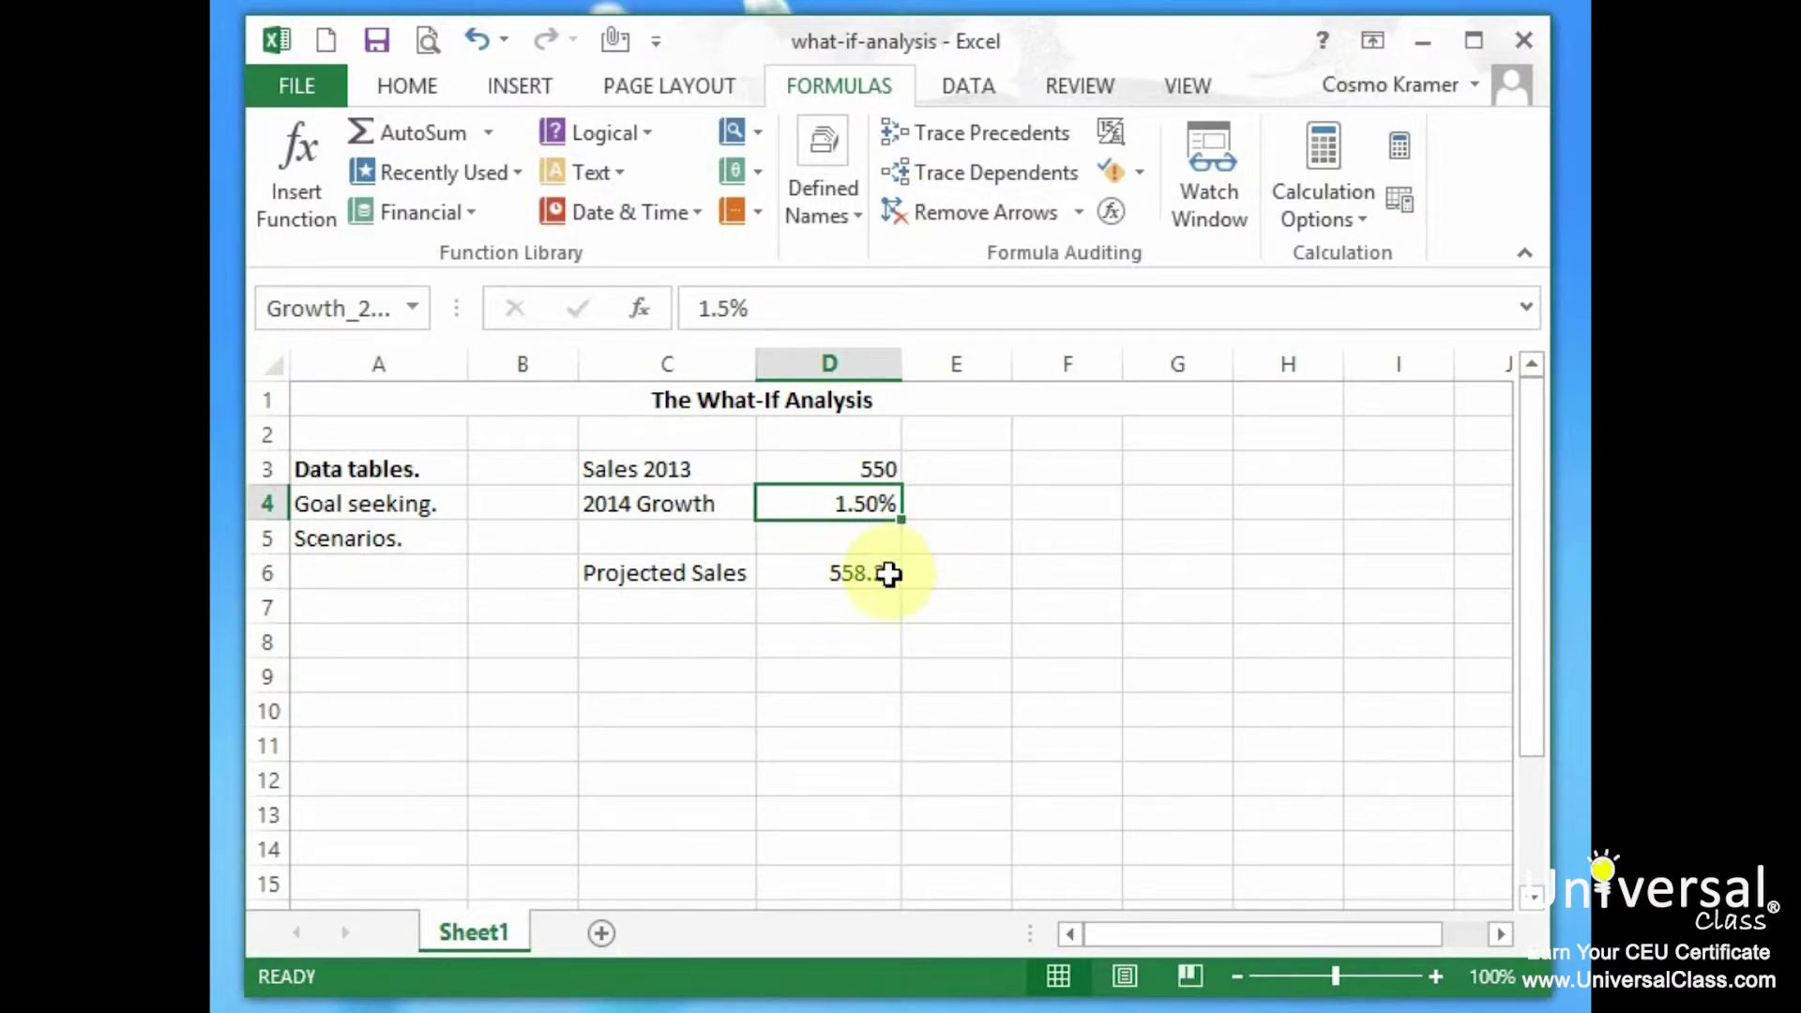
Step: Define the workbook-scope name Projected_Sales for the projected sales result in cell D6
left_click(884, 571)
left_click(847, 211)
left_click(1010, 282)
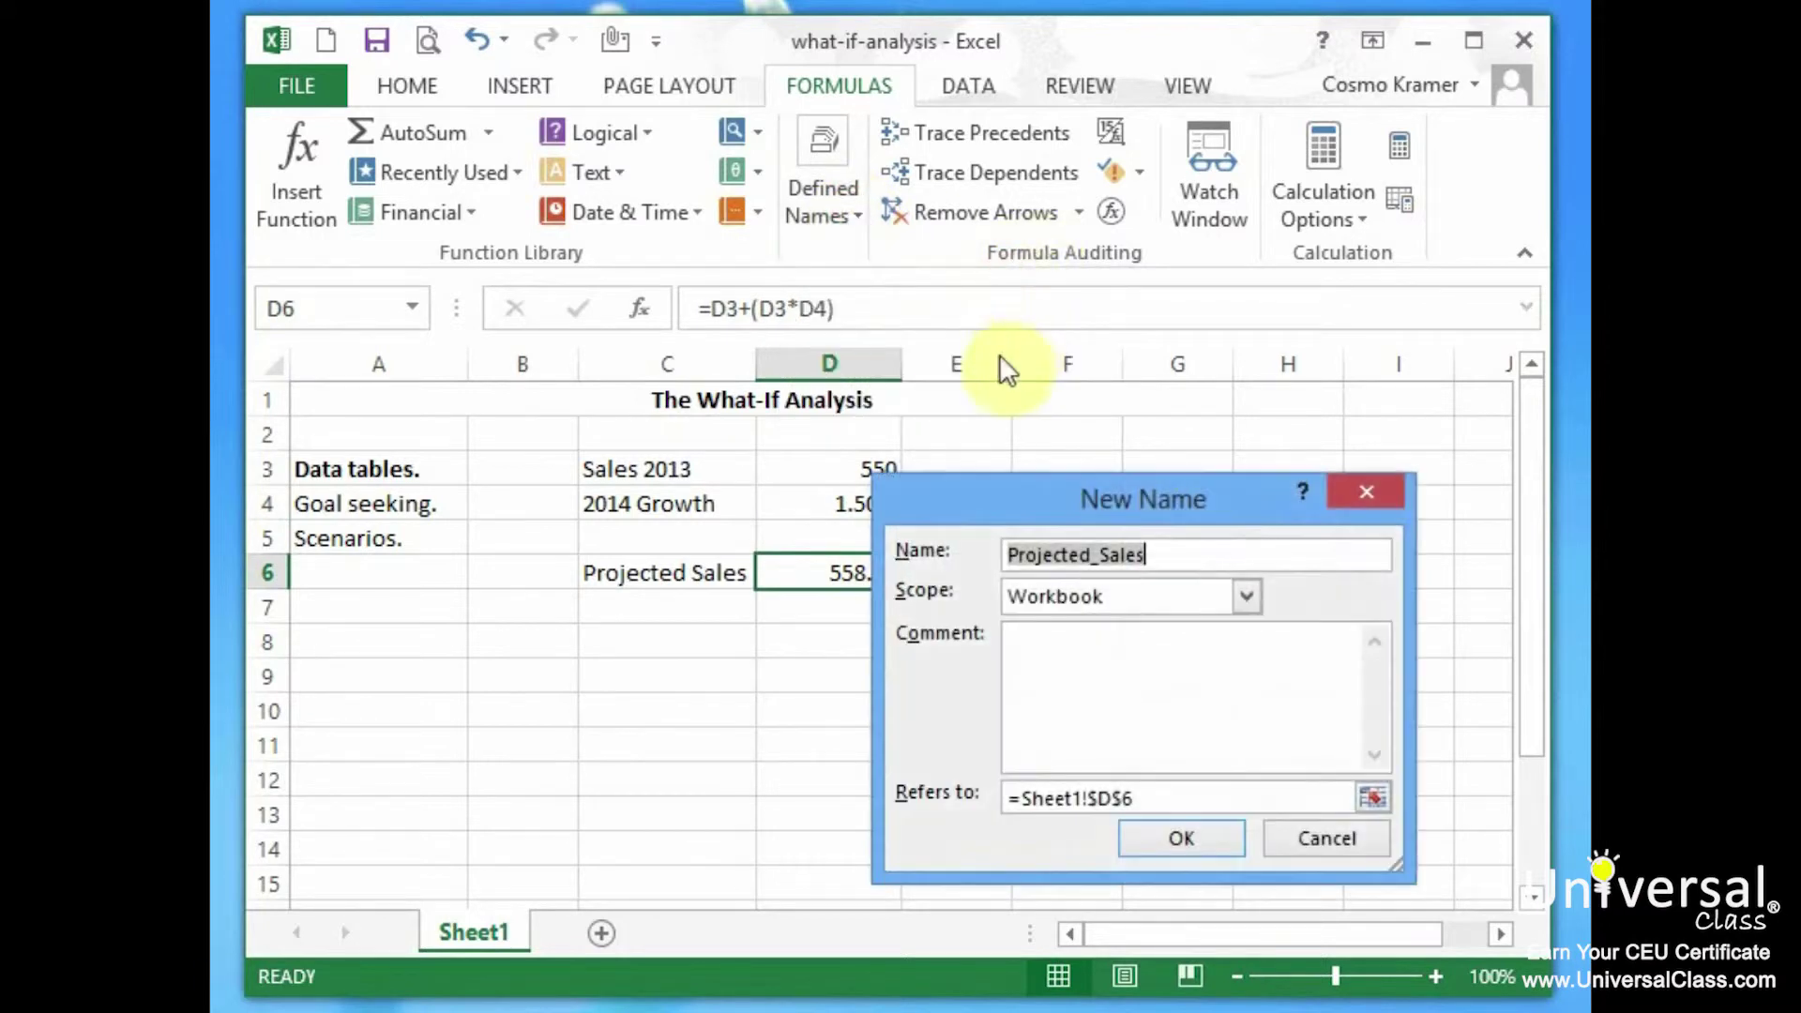
left_click(1189, 845)
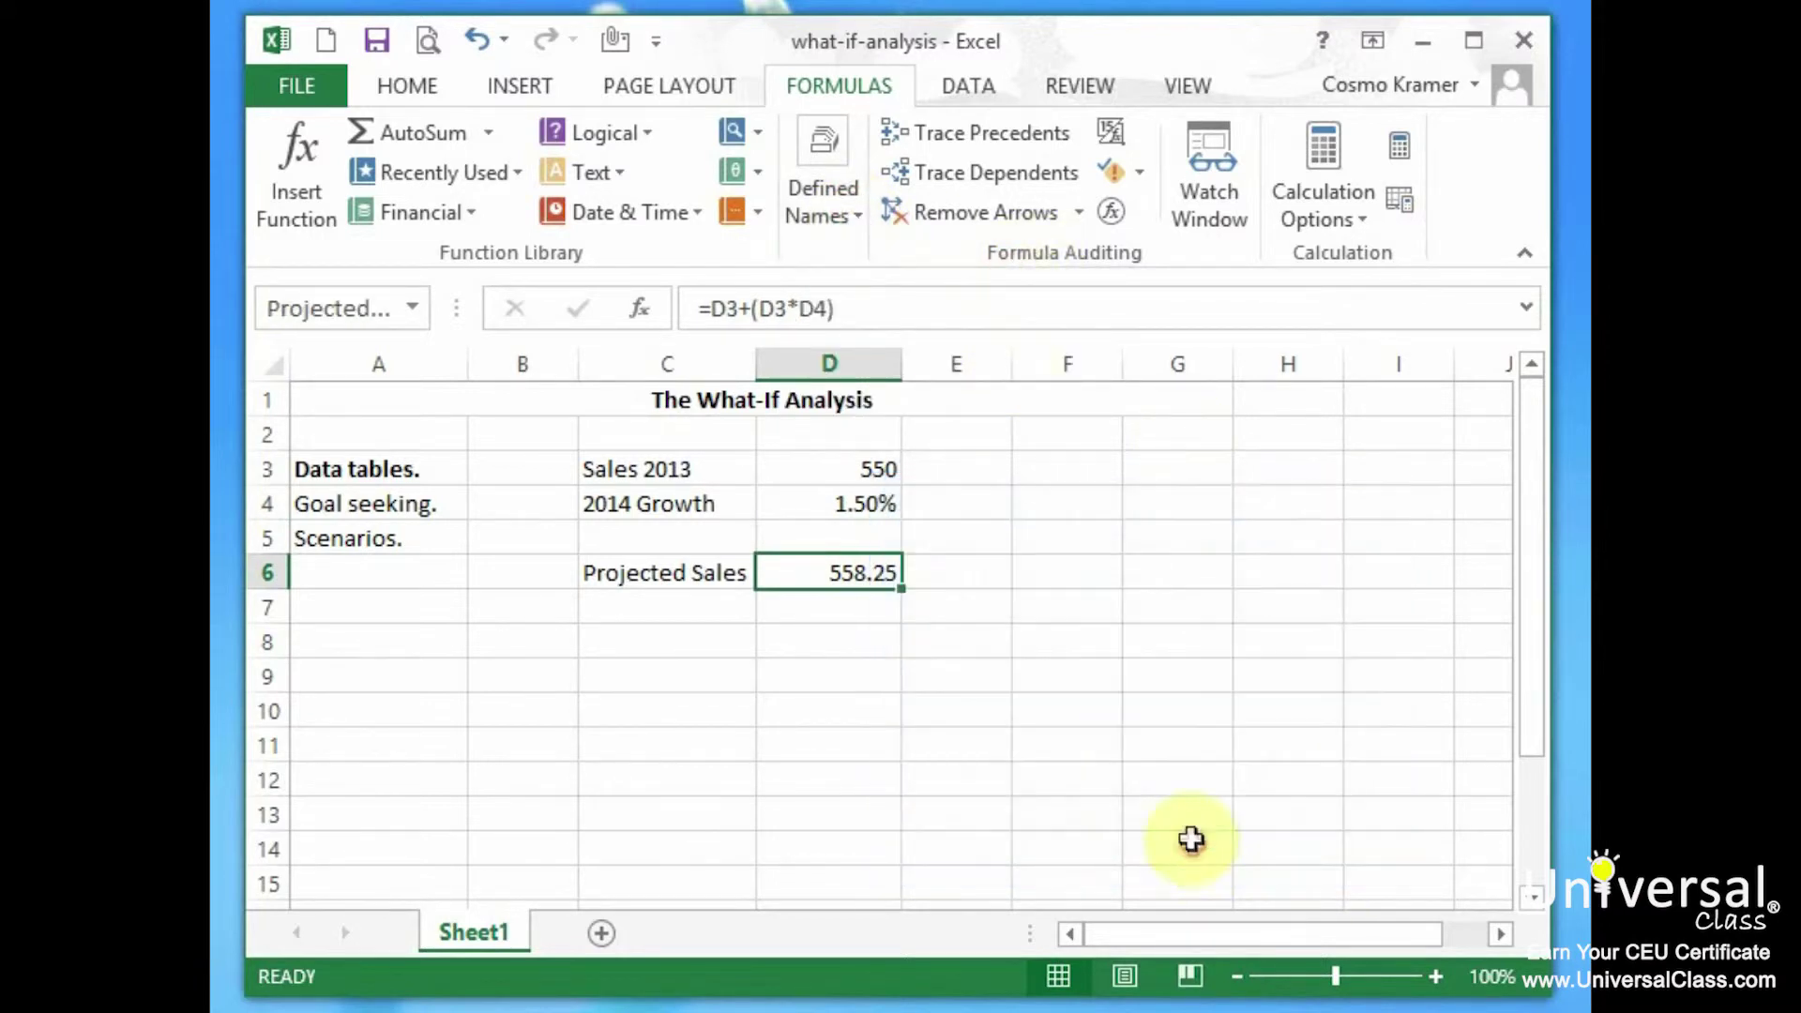
Step: Enter the text Sales_2013+(Sales_2013*Growth_2014) in cell E6, without an equals sign, beside the projected sales value
left_click(857, 619)
left_click(864, 580)
left_click(977, 575)
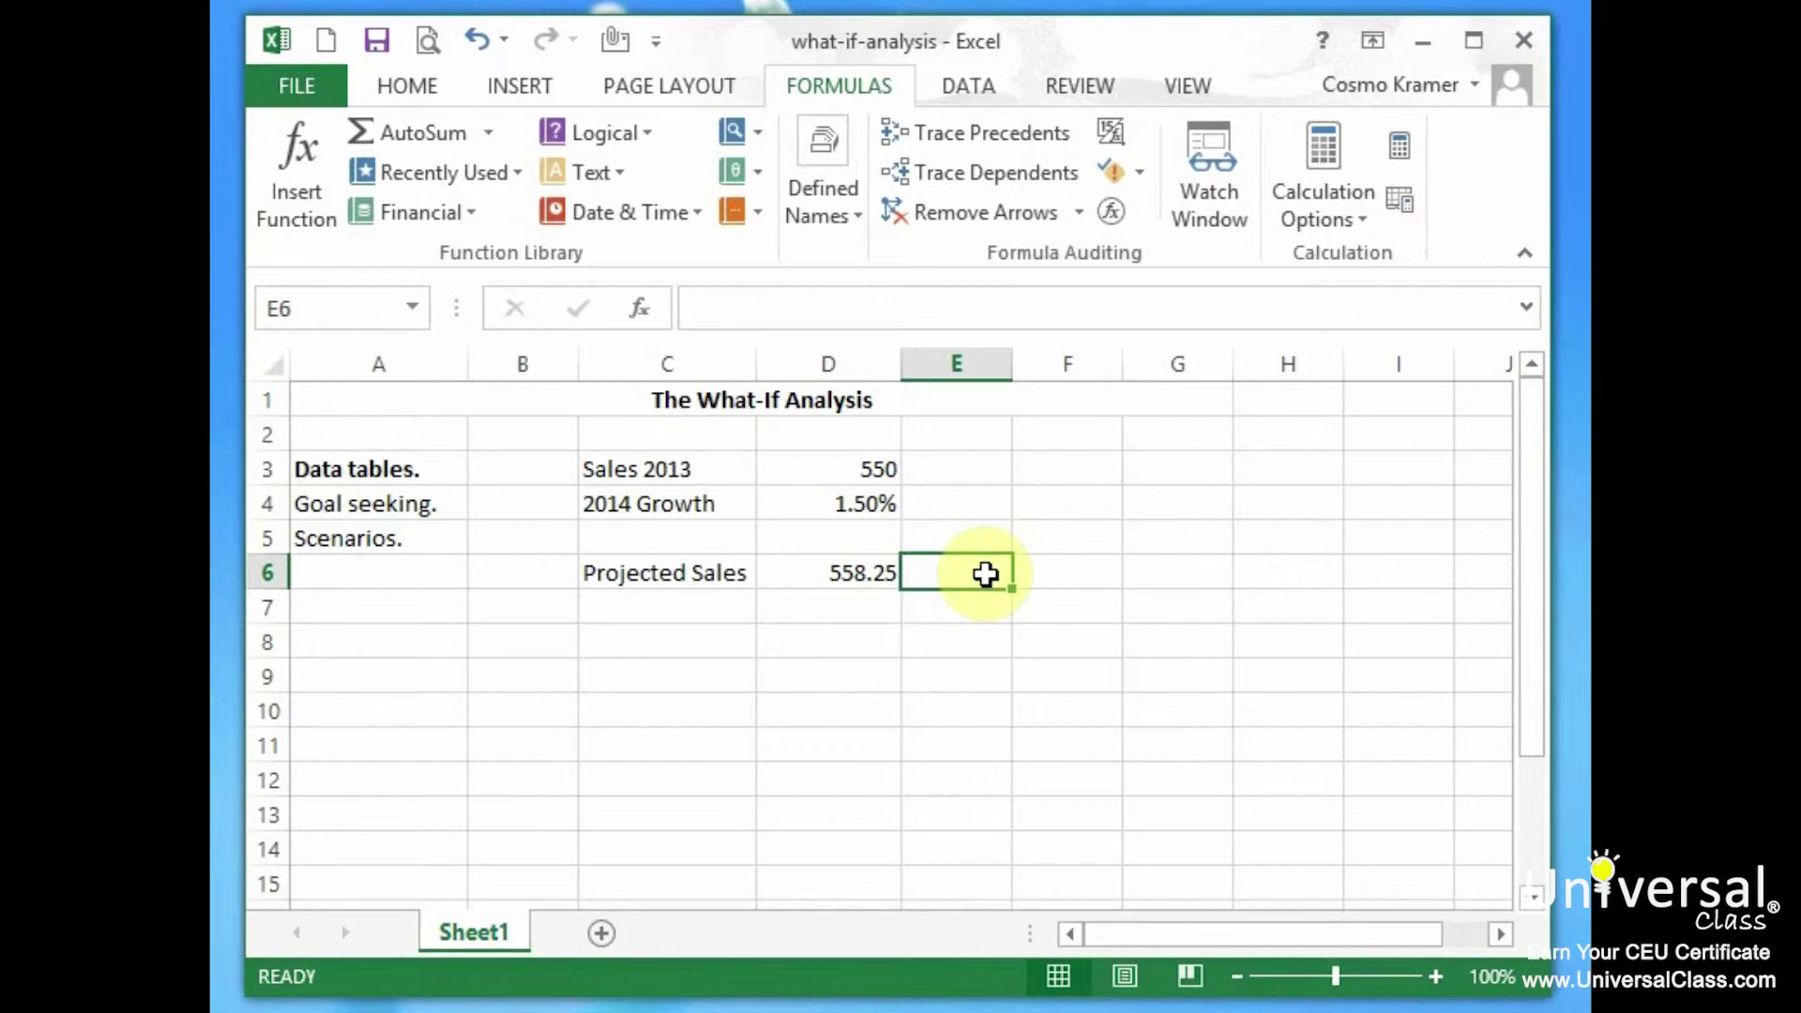
type("Sale")
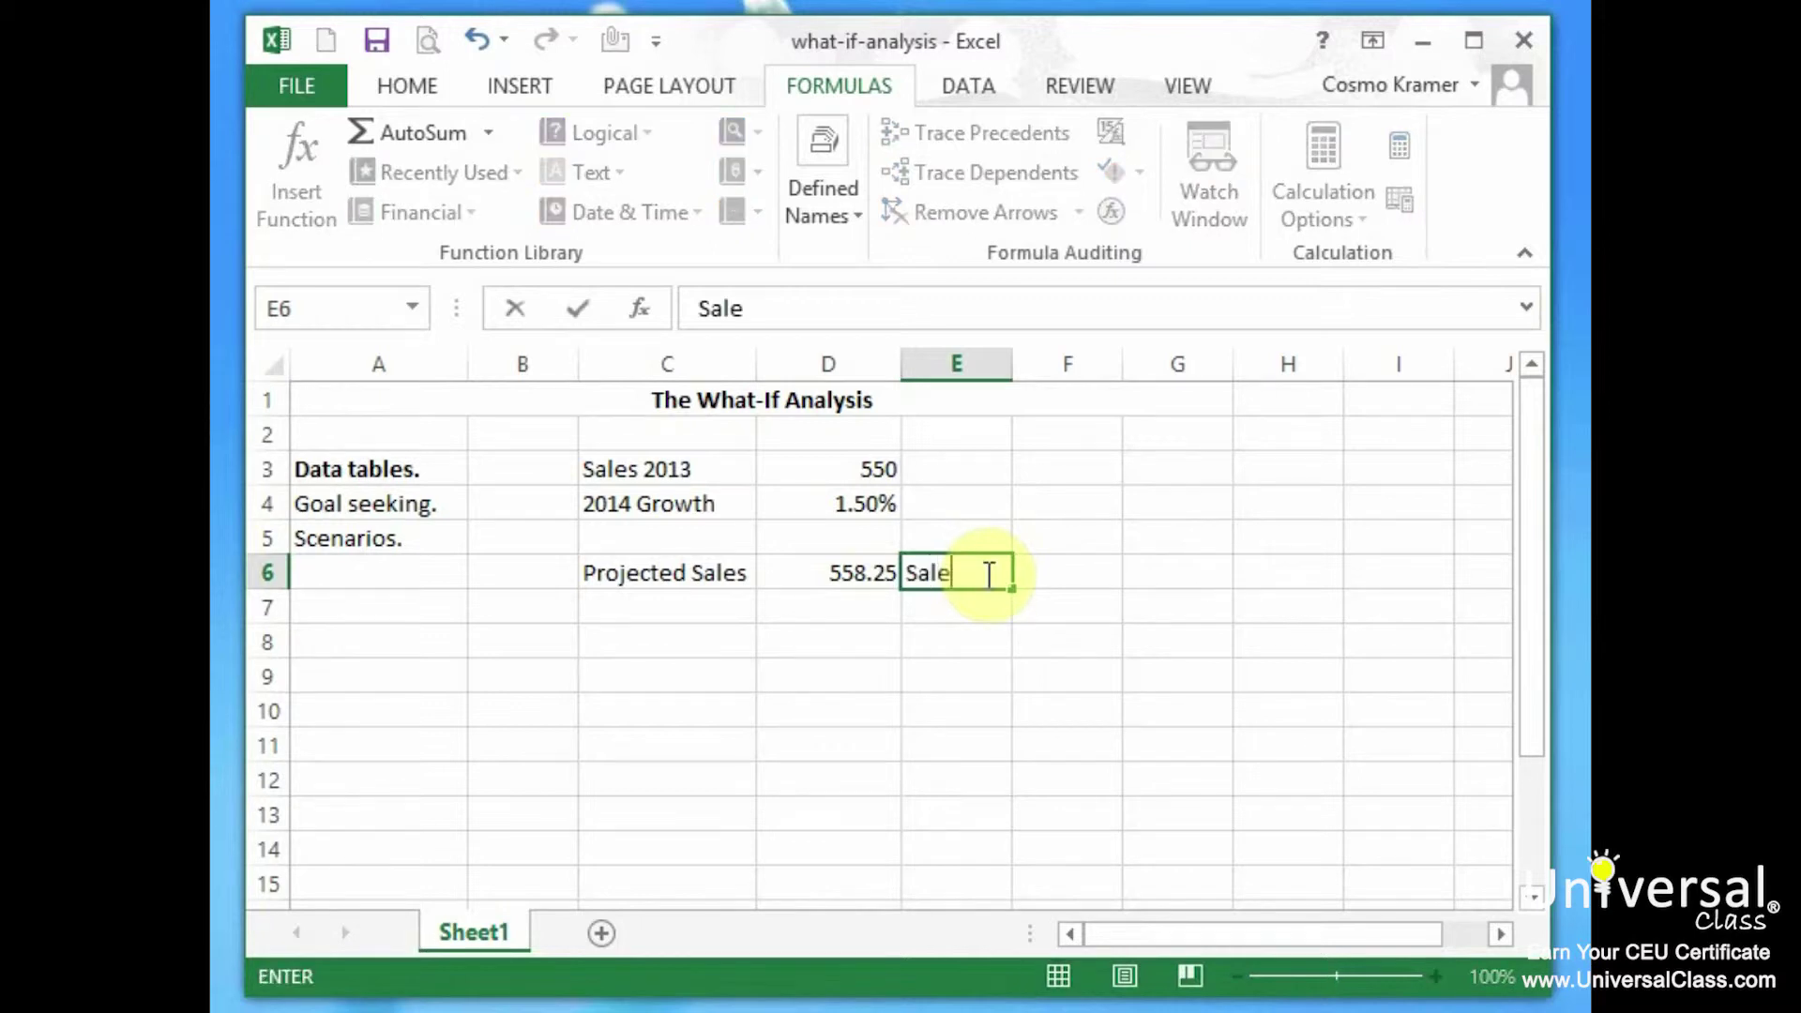
type("s_2013+(Sales_2013")
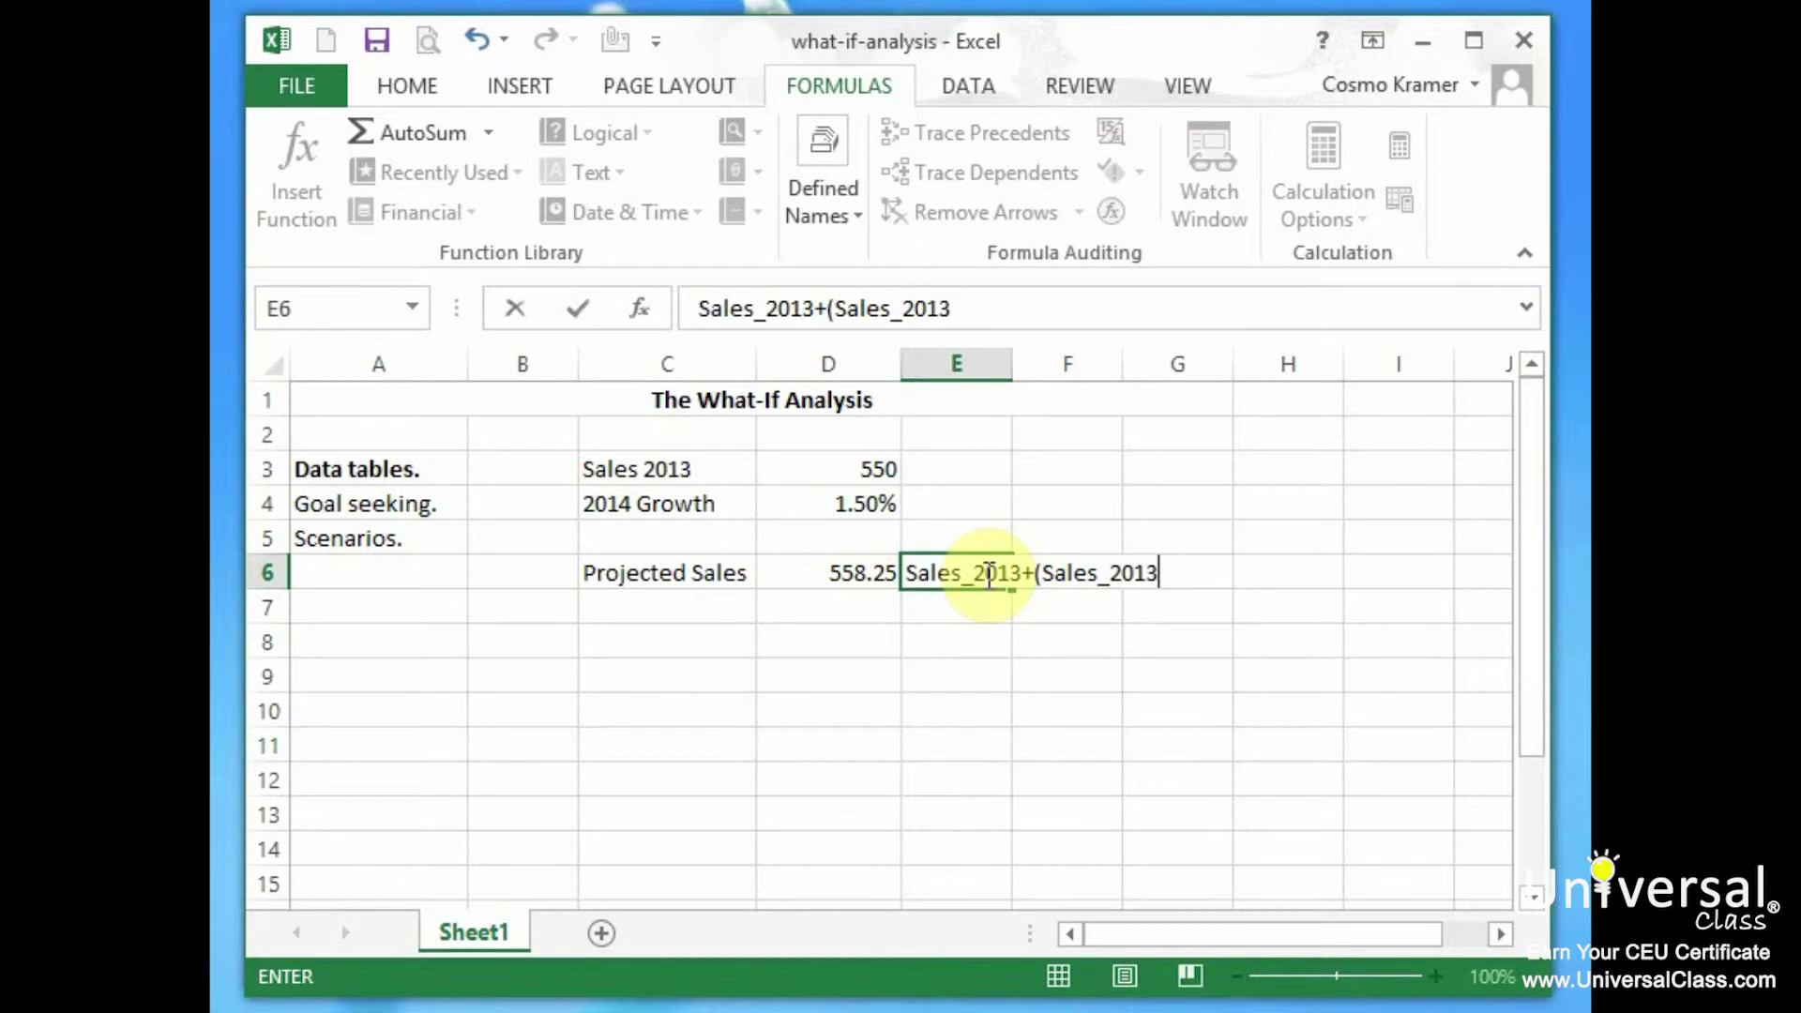
type("*Growth")
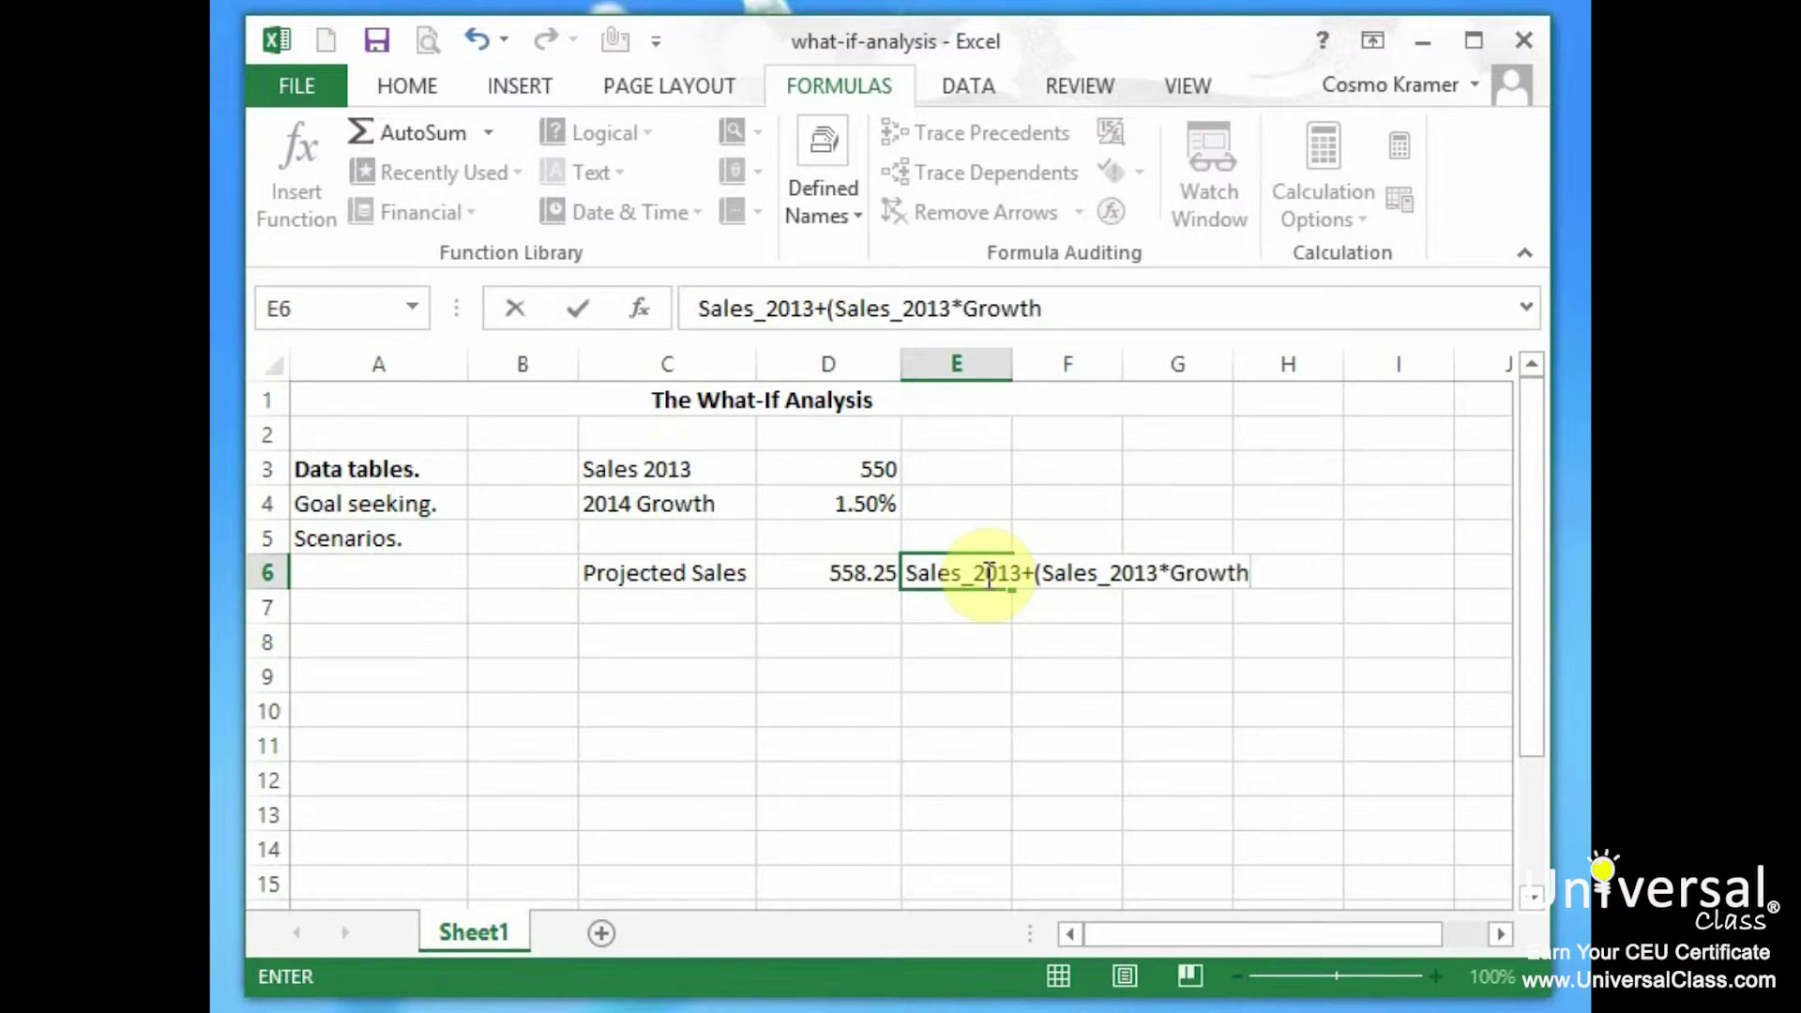
type("_2014)")
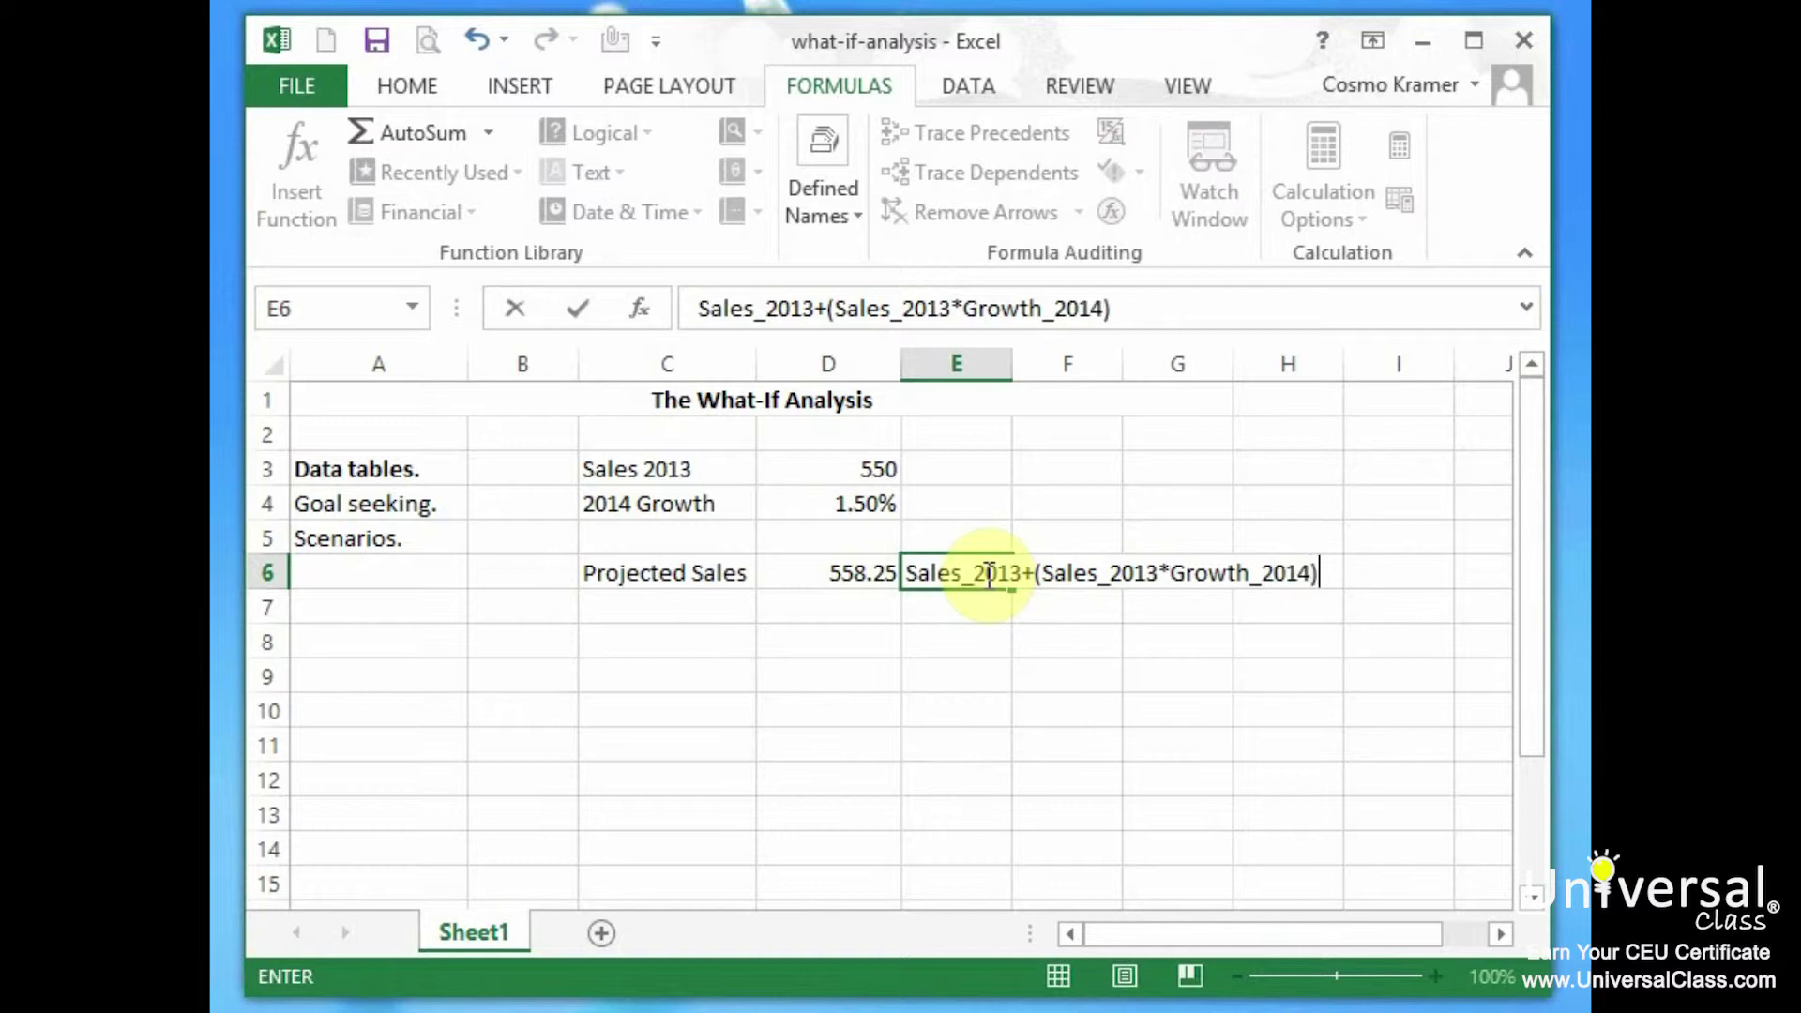
key("Return")
Step: Widen column E so that the whole formula text in cell E6 fits inside it
left_click(985, 362)
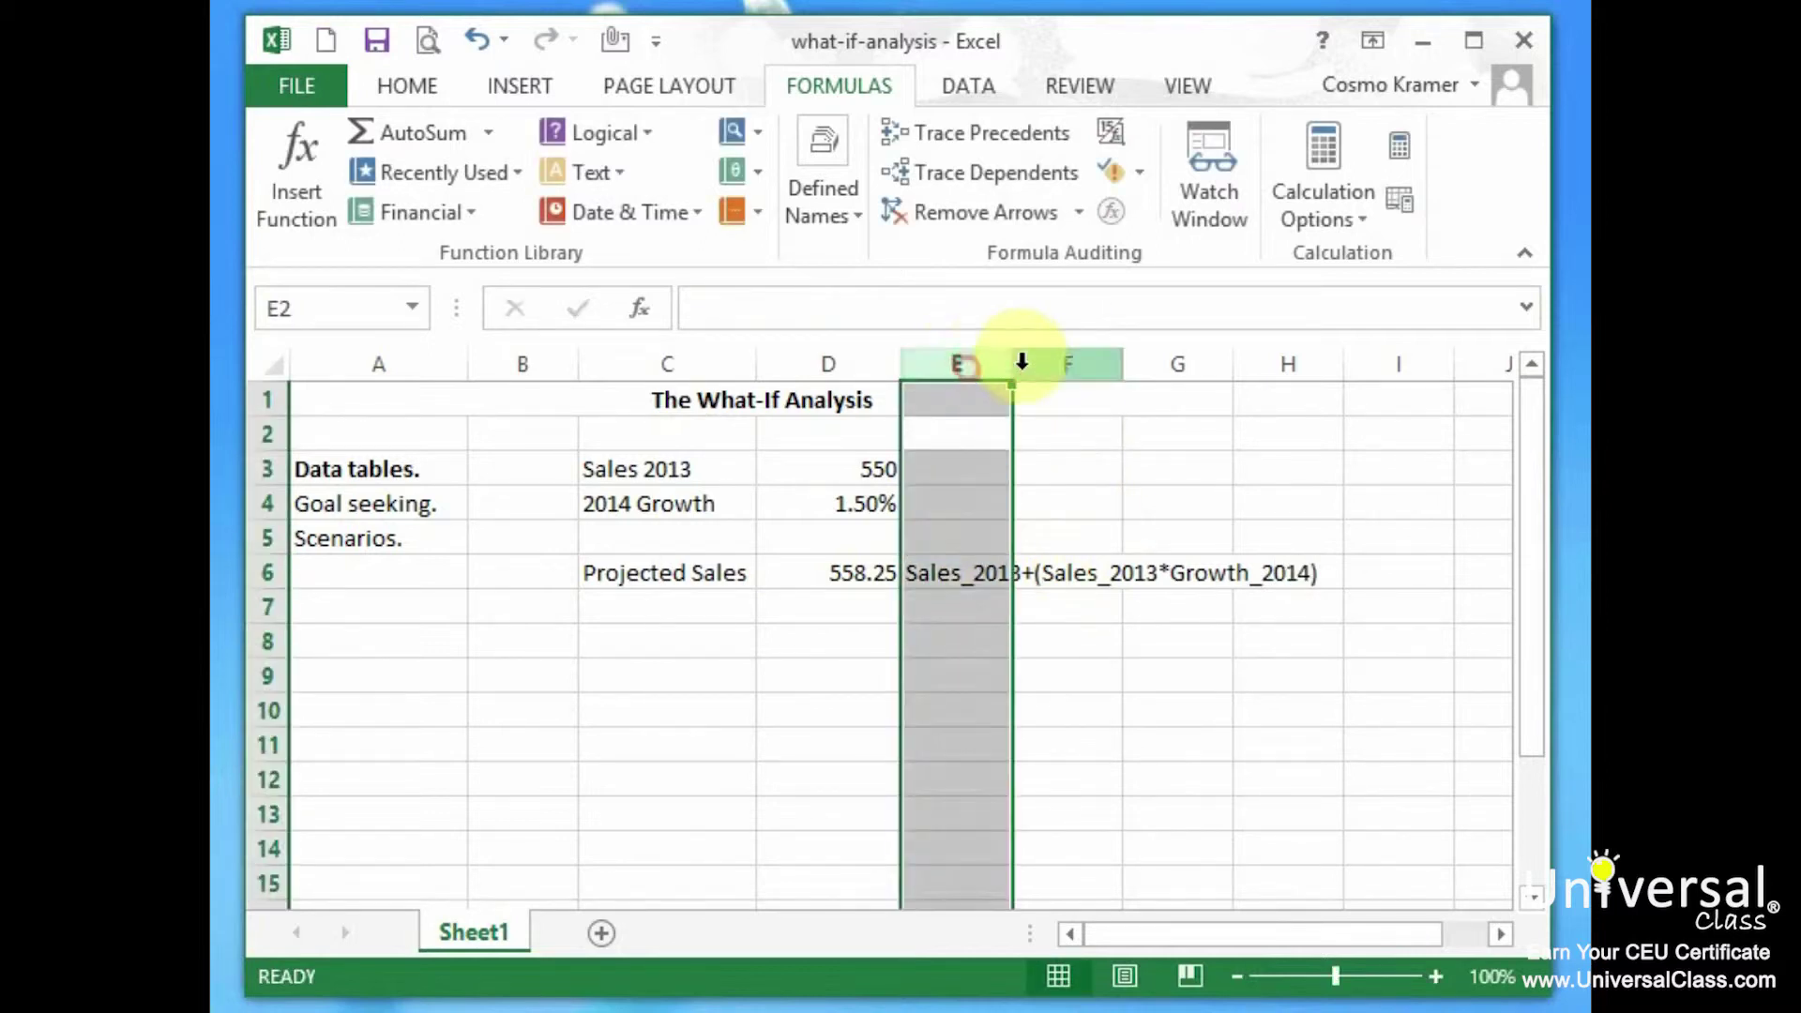
left_click_drag(1015, 365, 1326, 391)
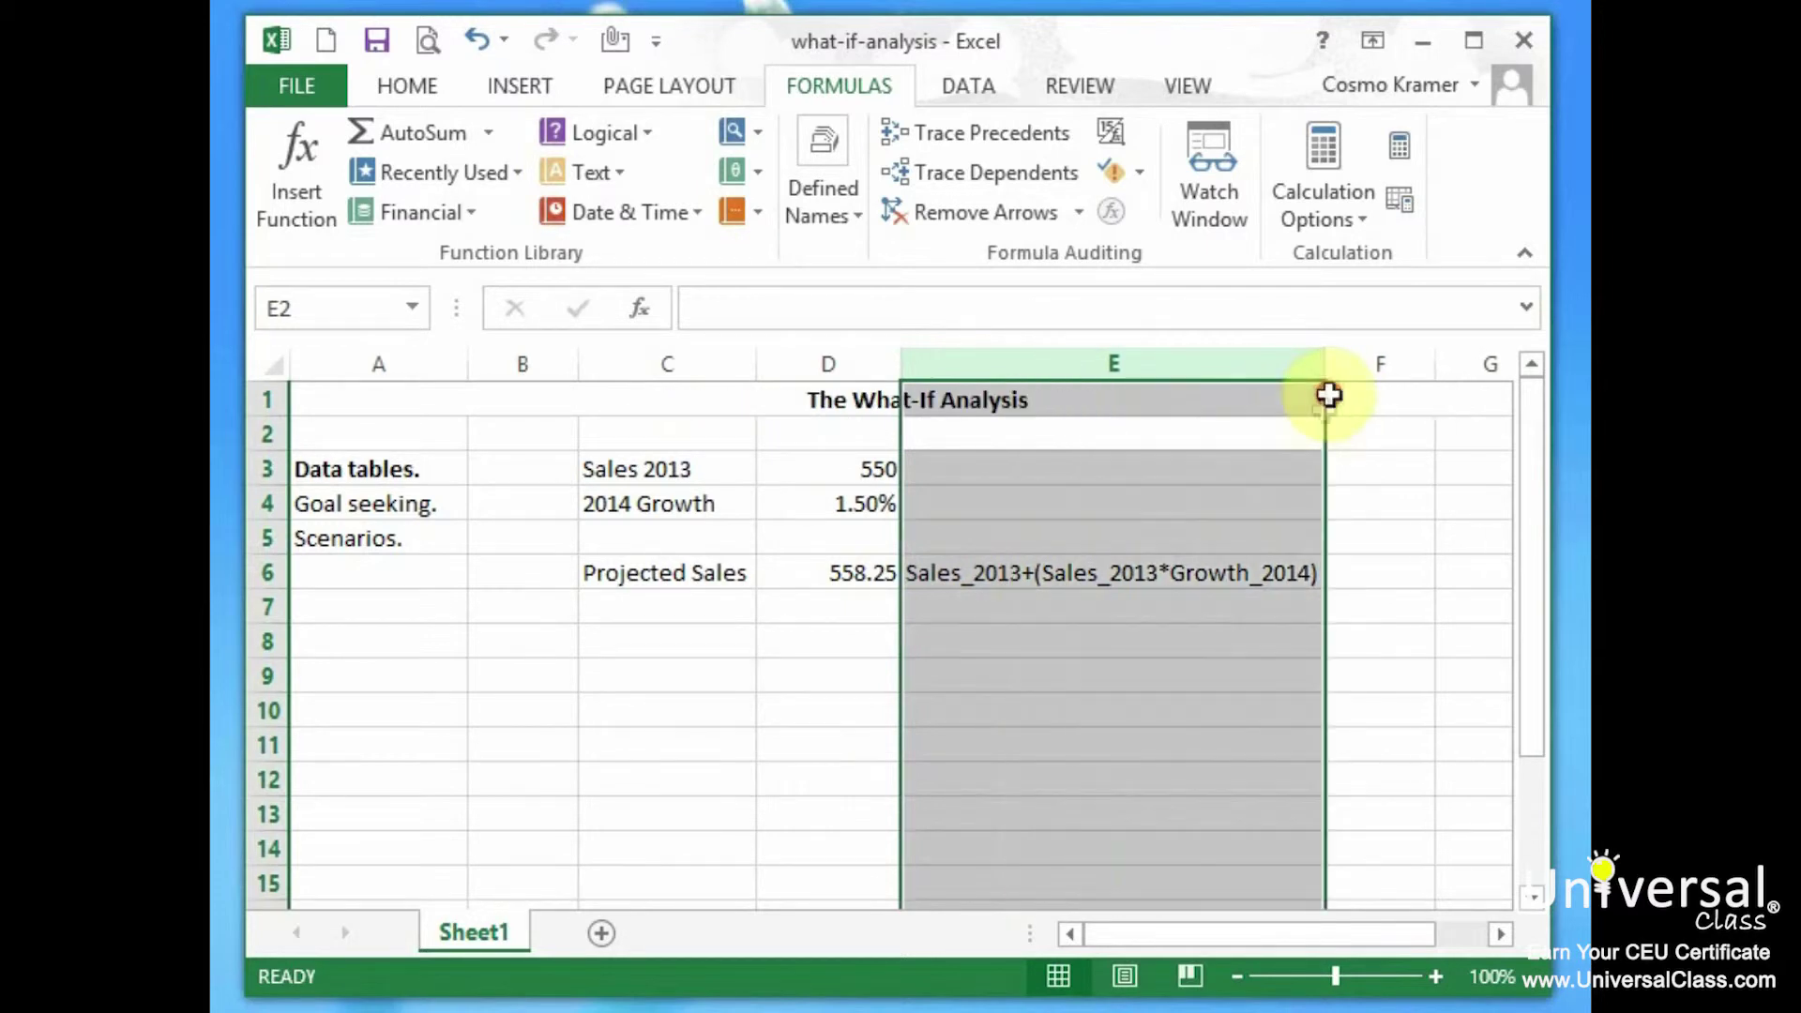
left_click(1071, 607)
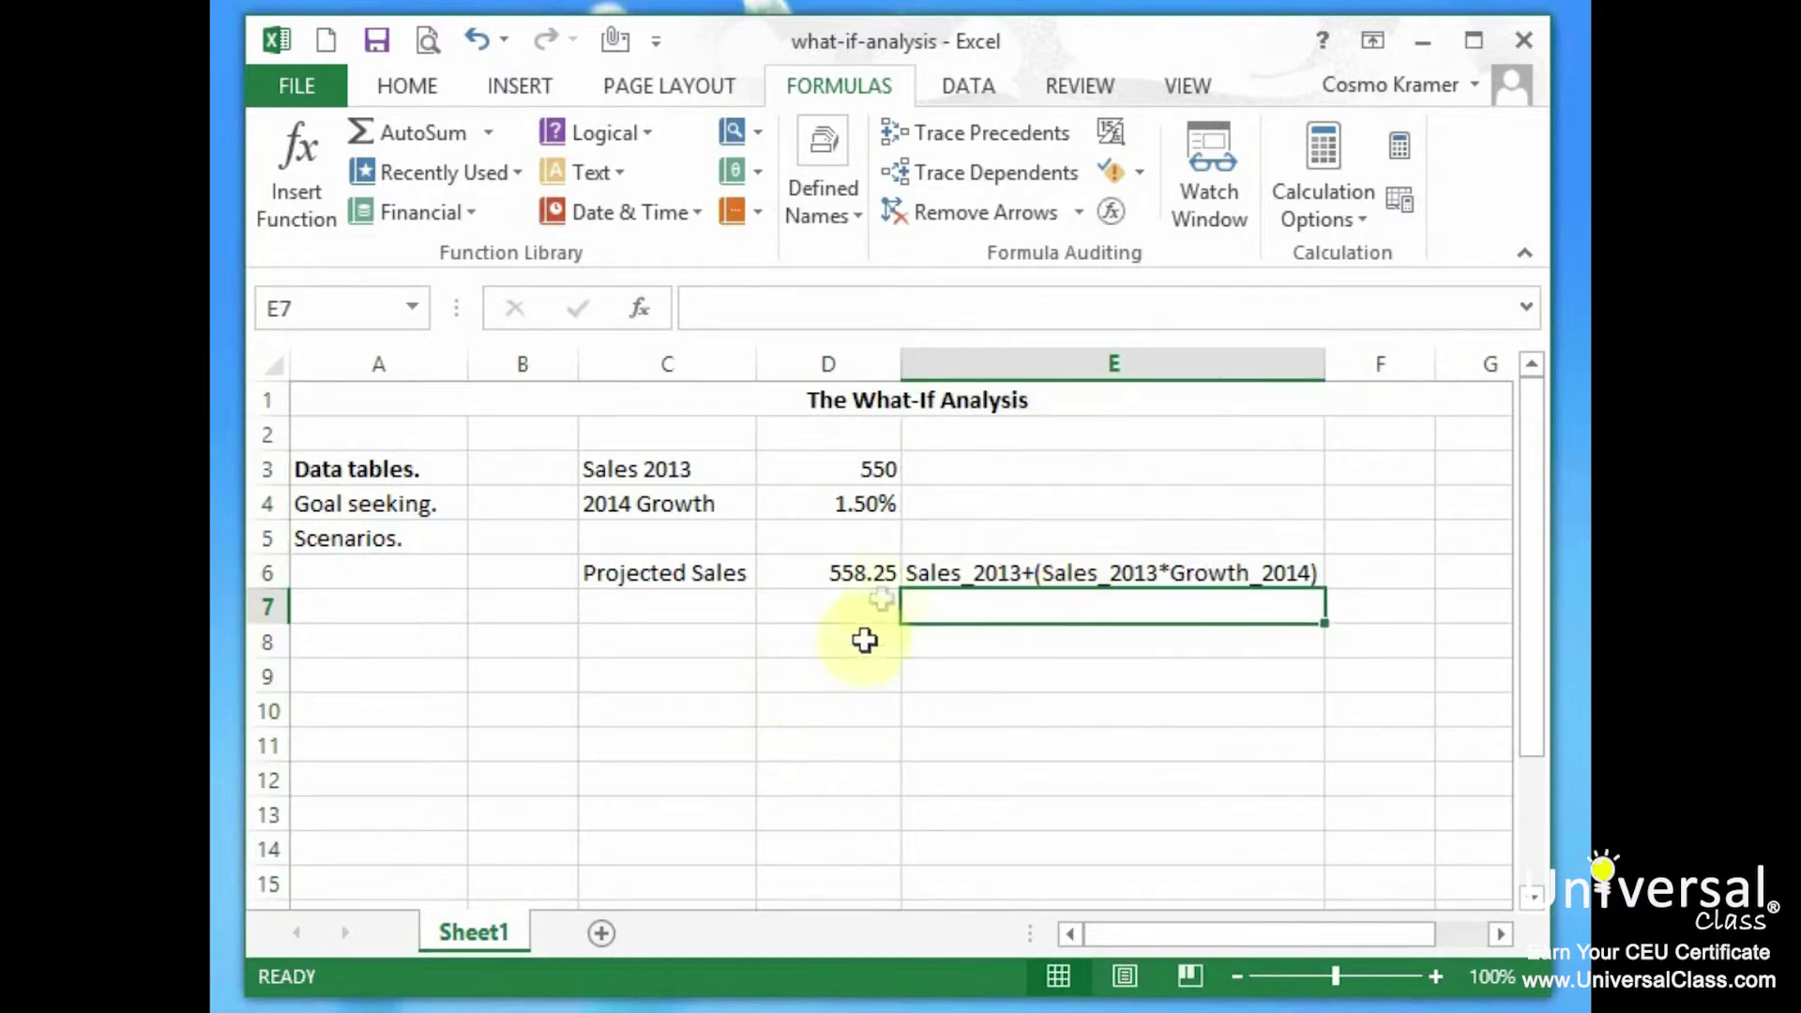
left_click(863, 574)
left_click(1006, 572)
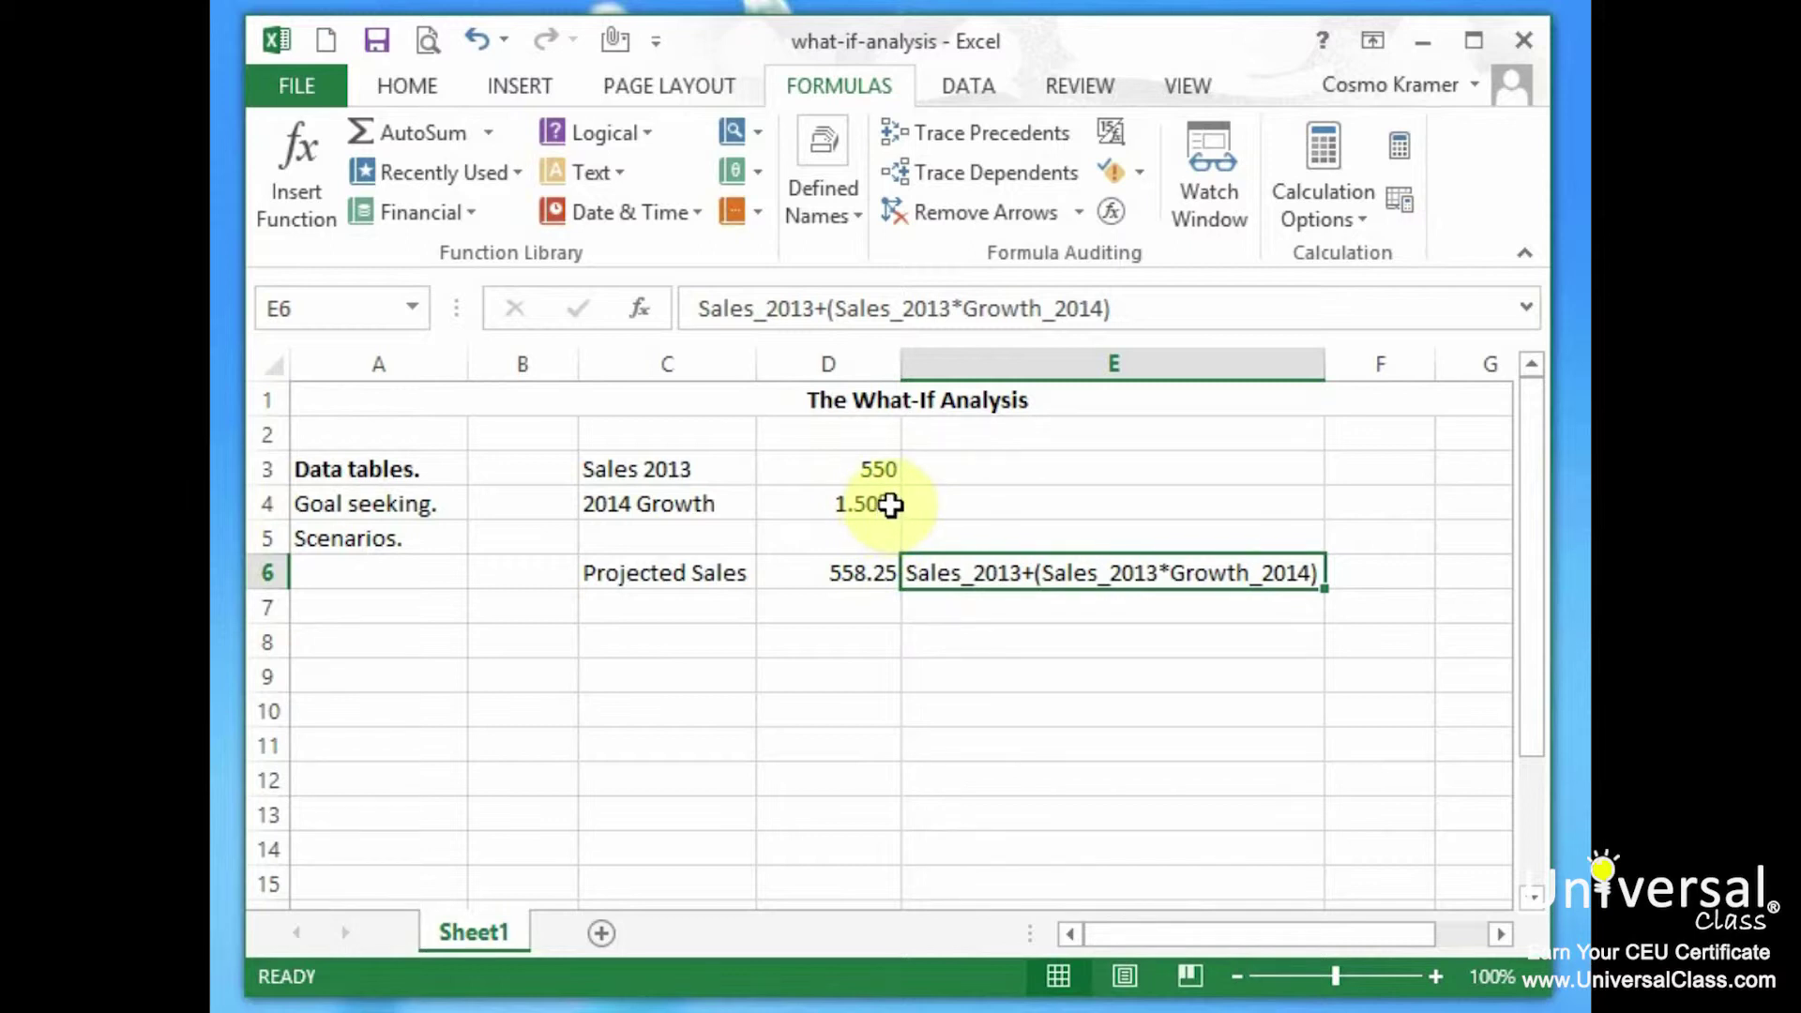
left_click(856, 575)
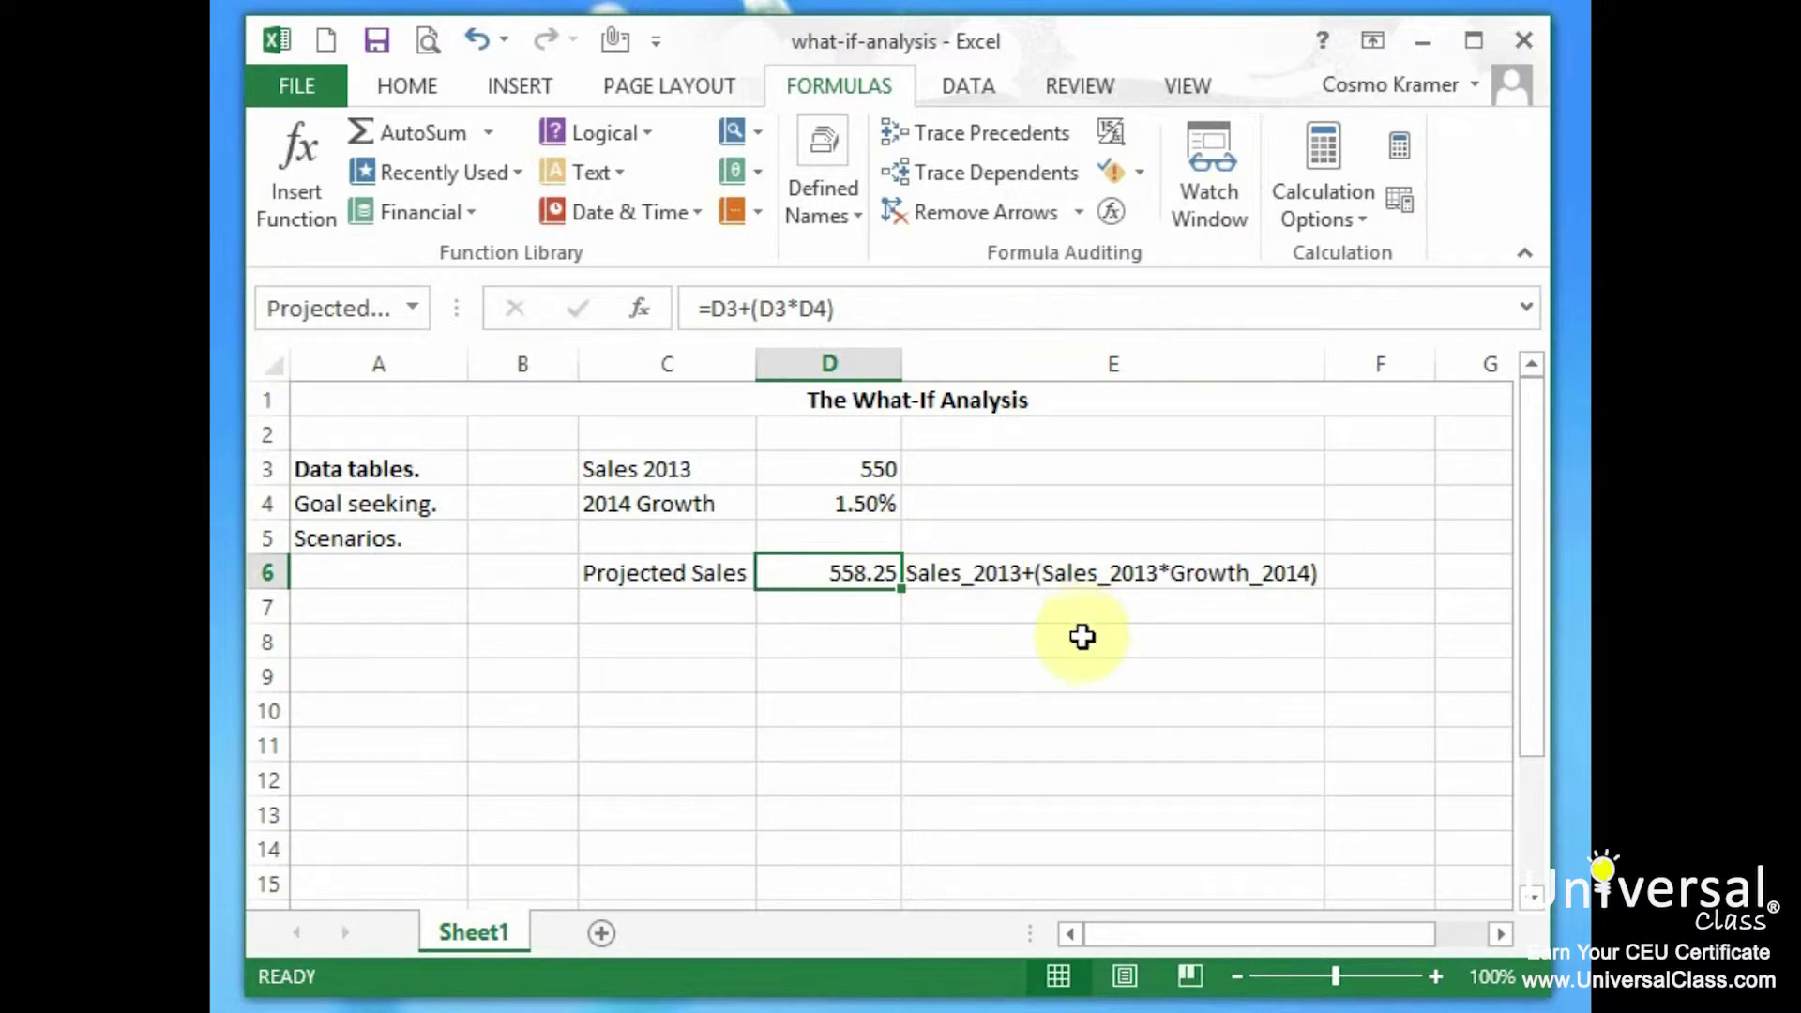
Step: Enter the alternative growth rates 1%, 2% and 5% down cells D10 to D12
left_click(857, 629)
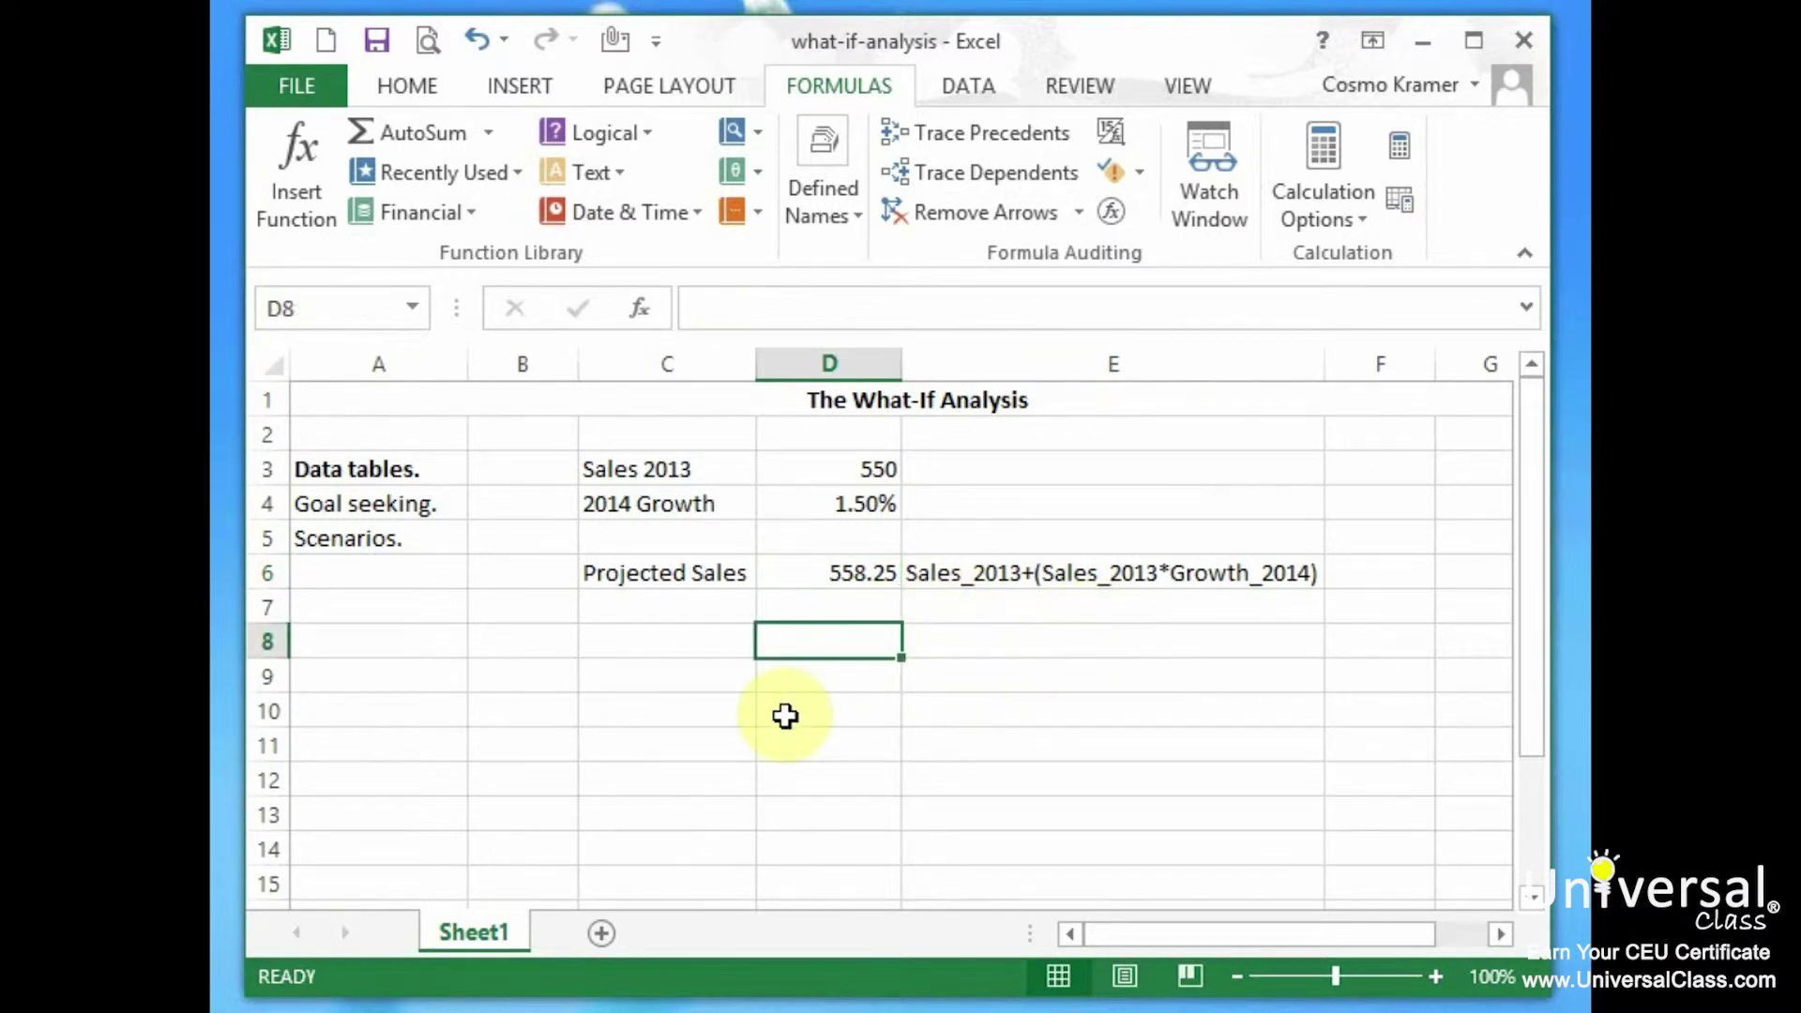
left_click(812, 704)
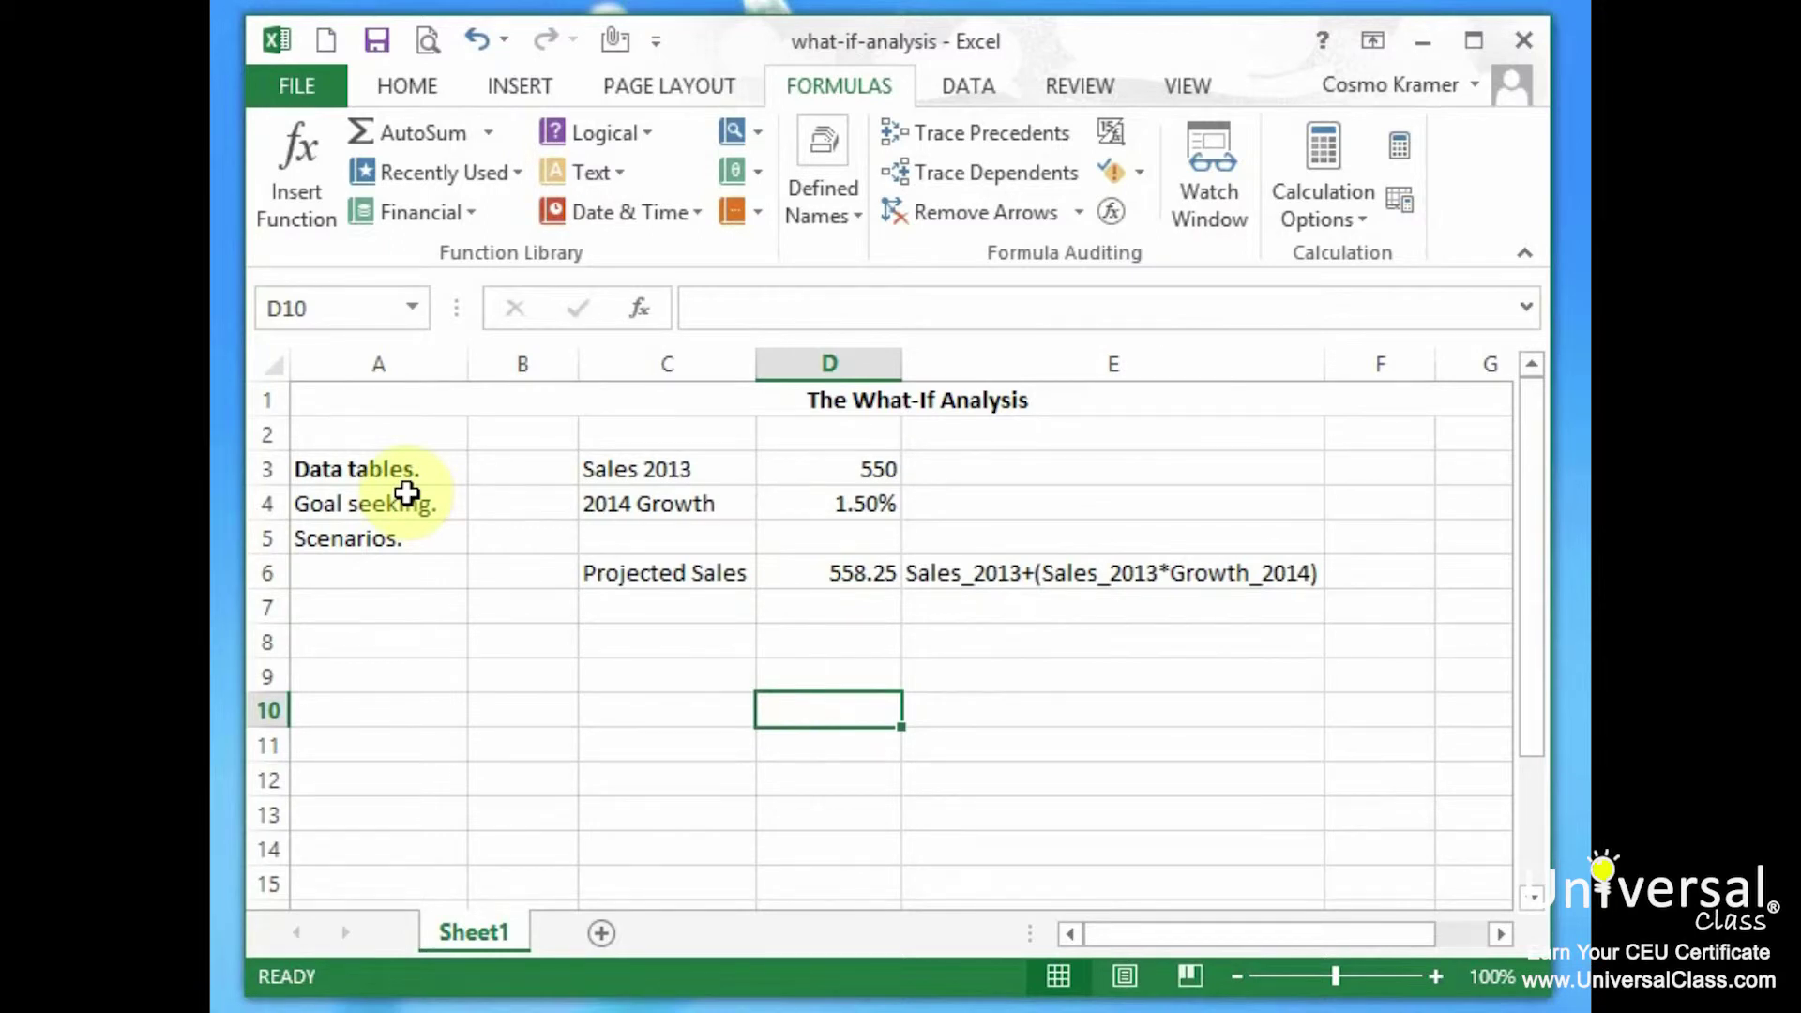
type("1%")
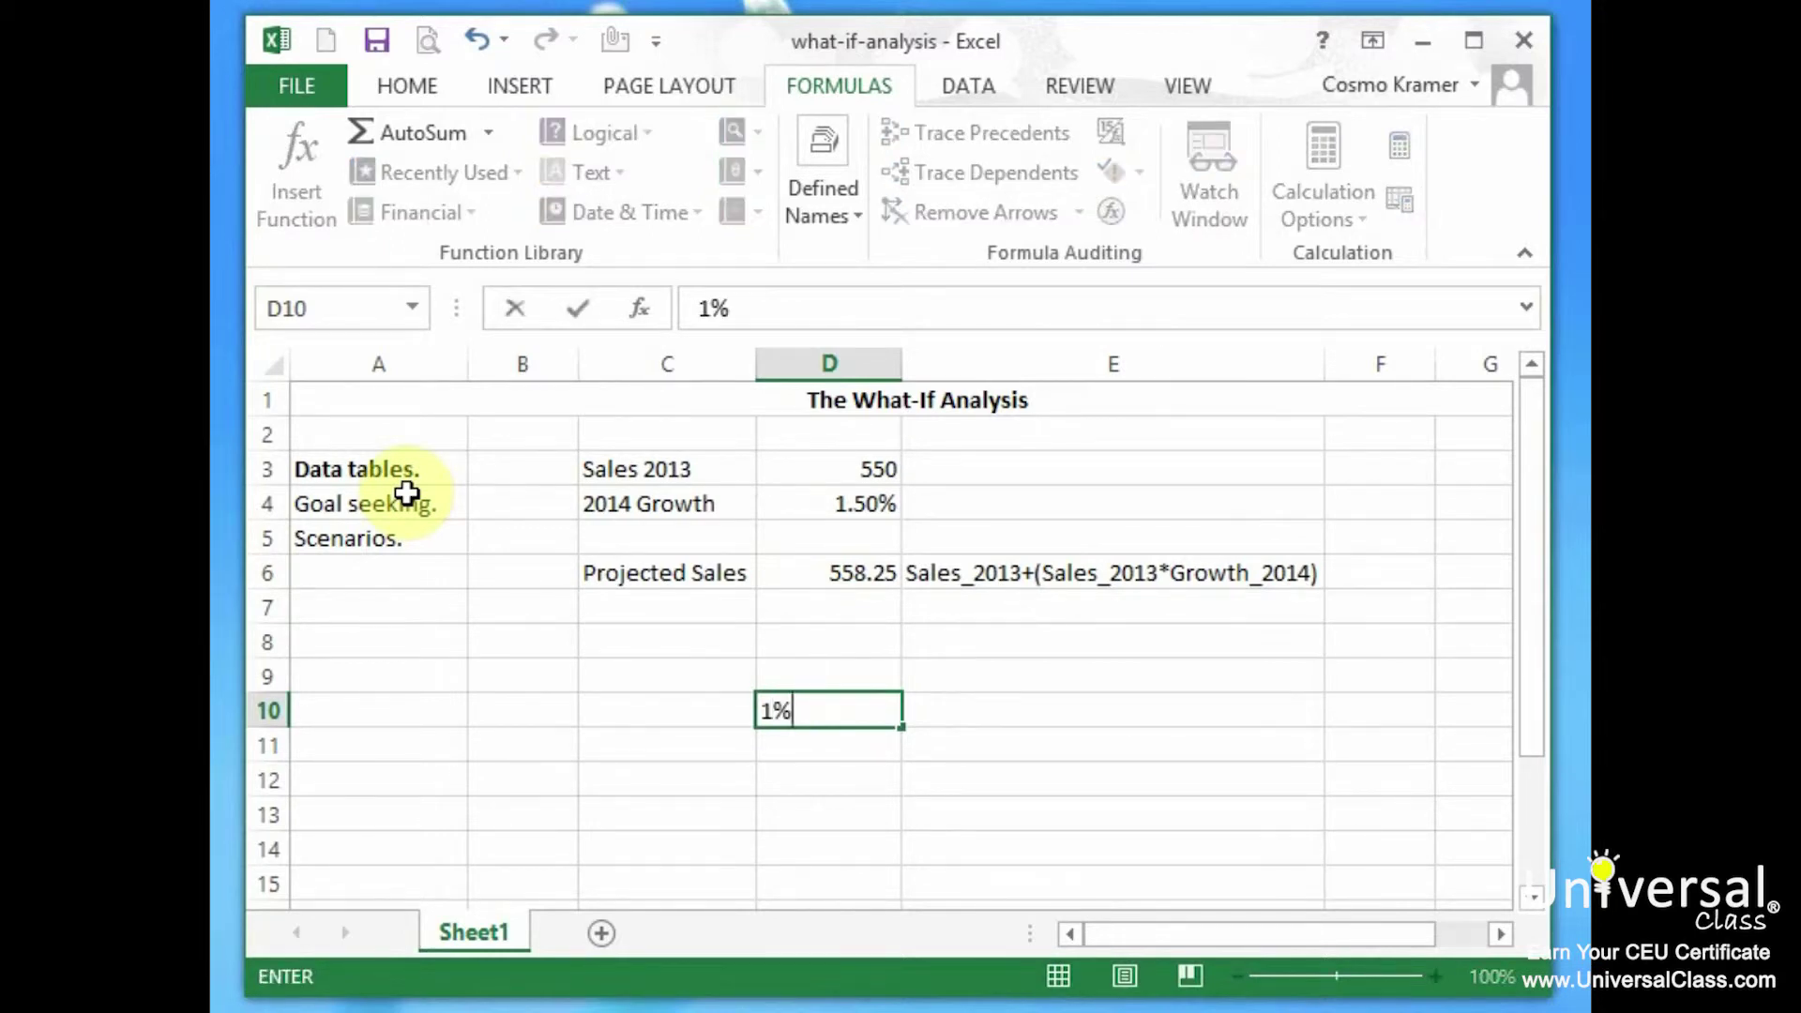
key("Return")
type("2%")
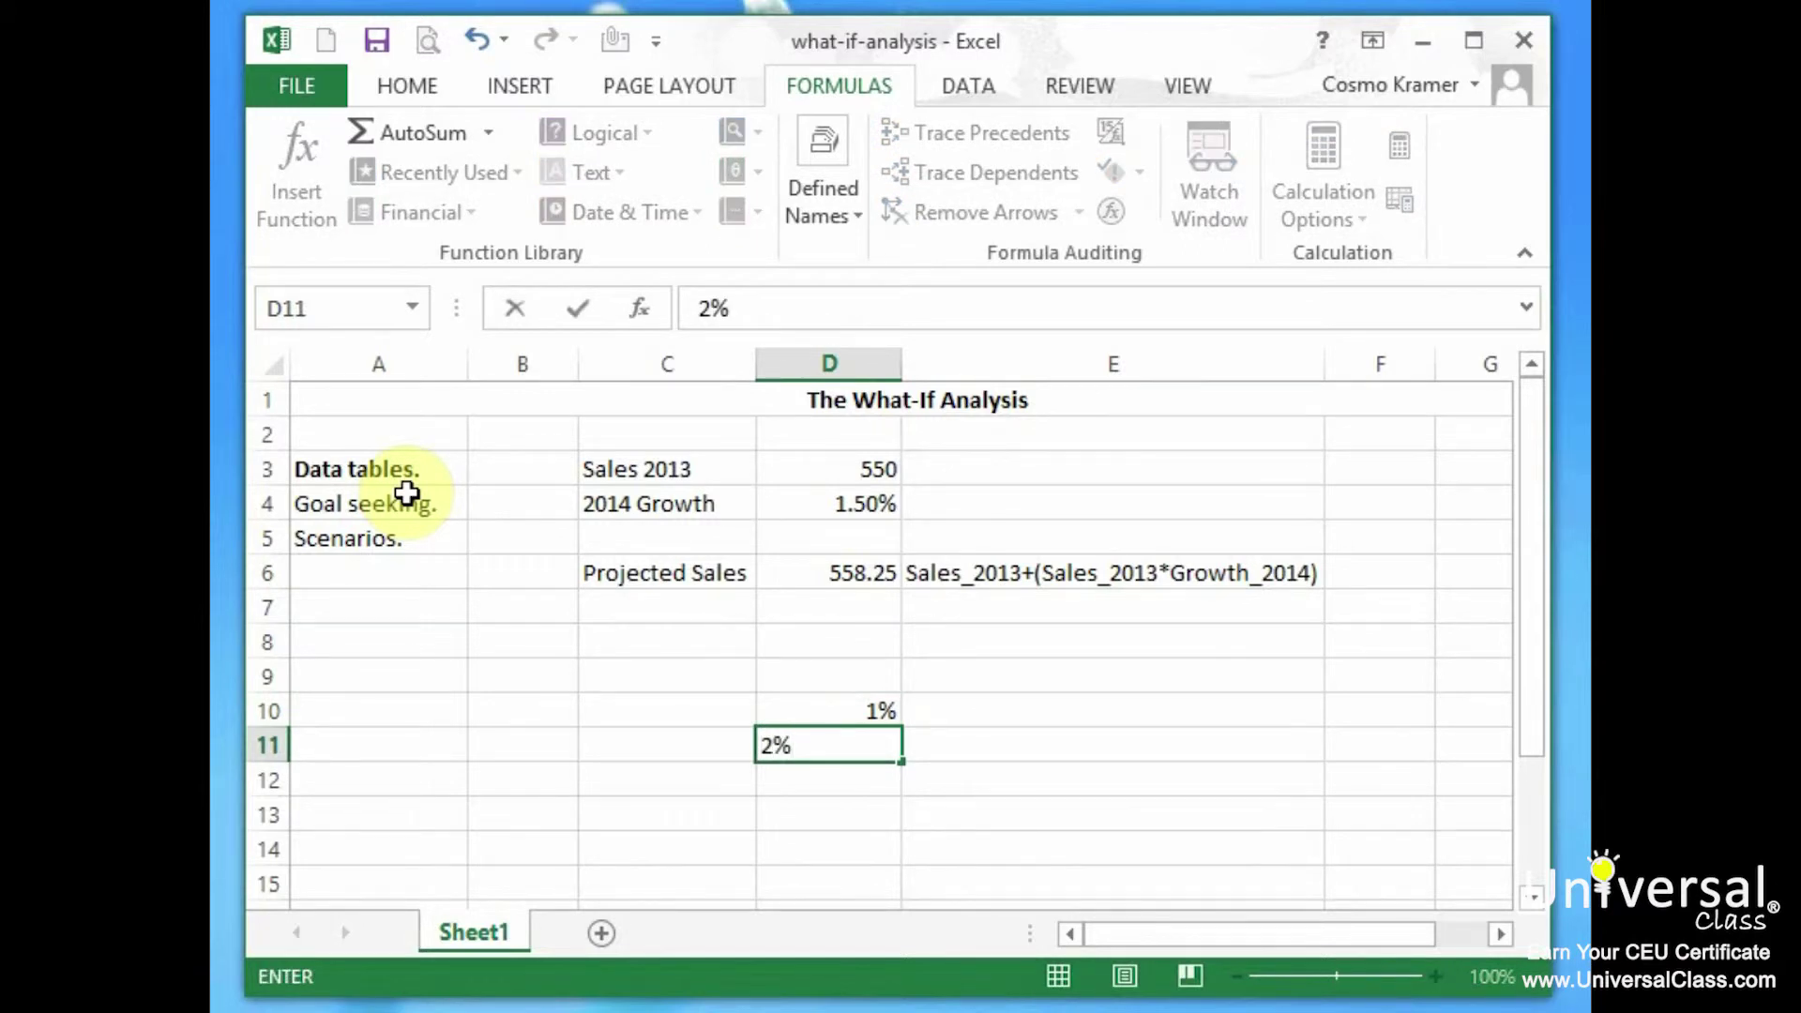
key("Return")
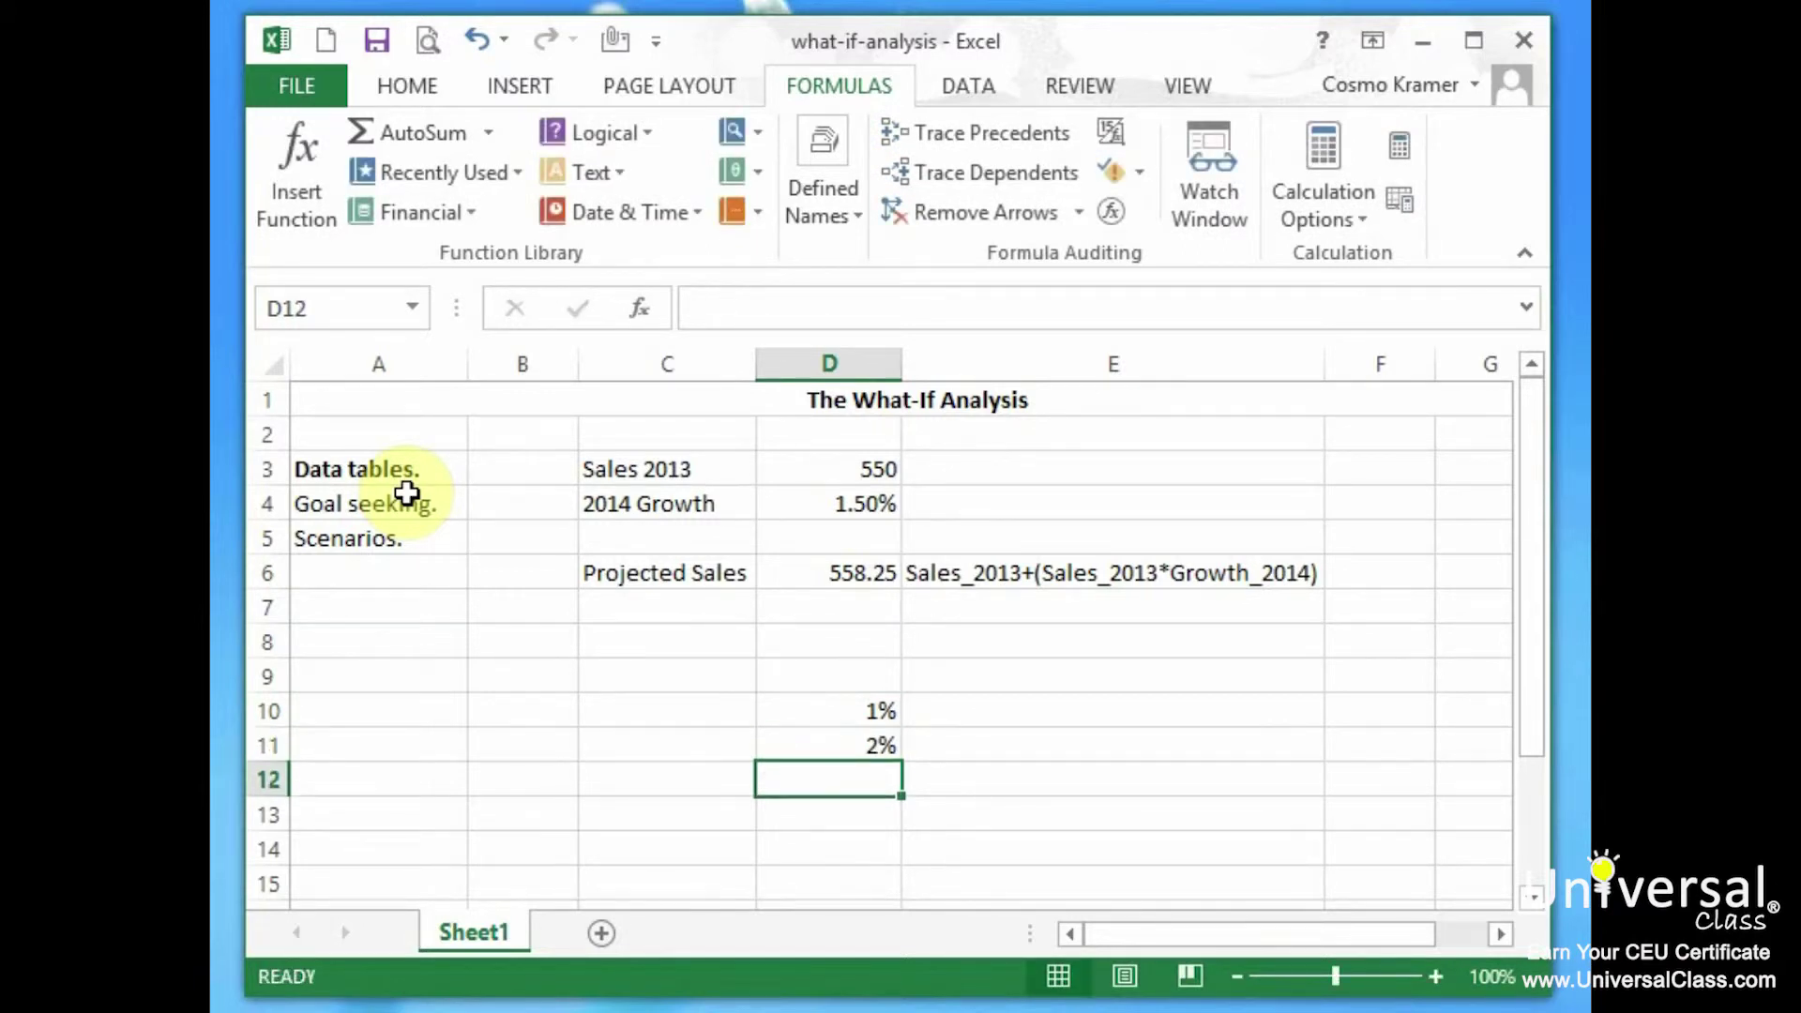
type("5%")
key("Return")
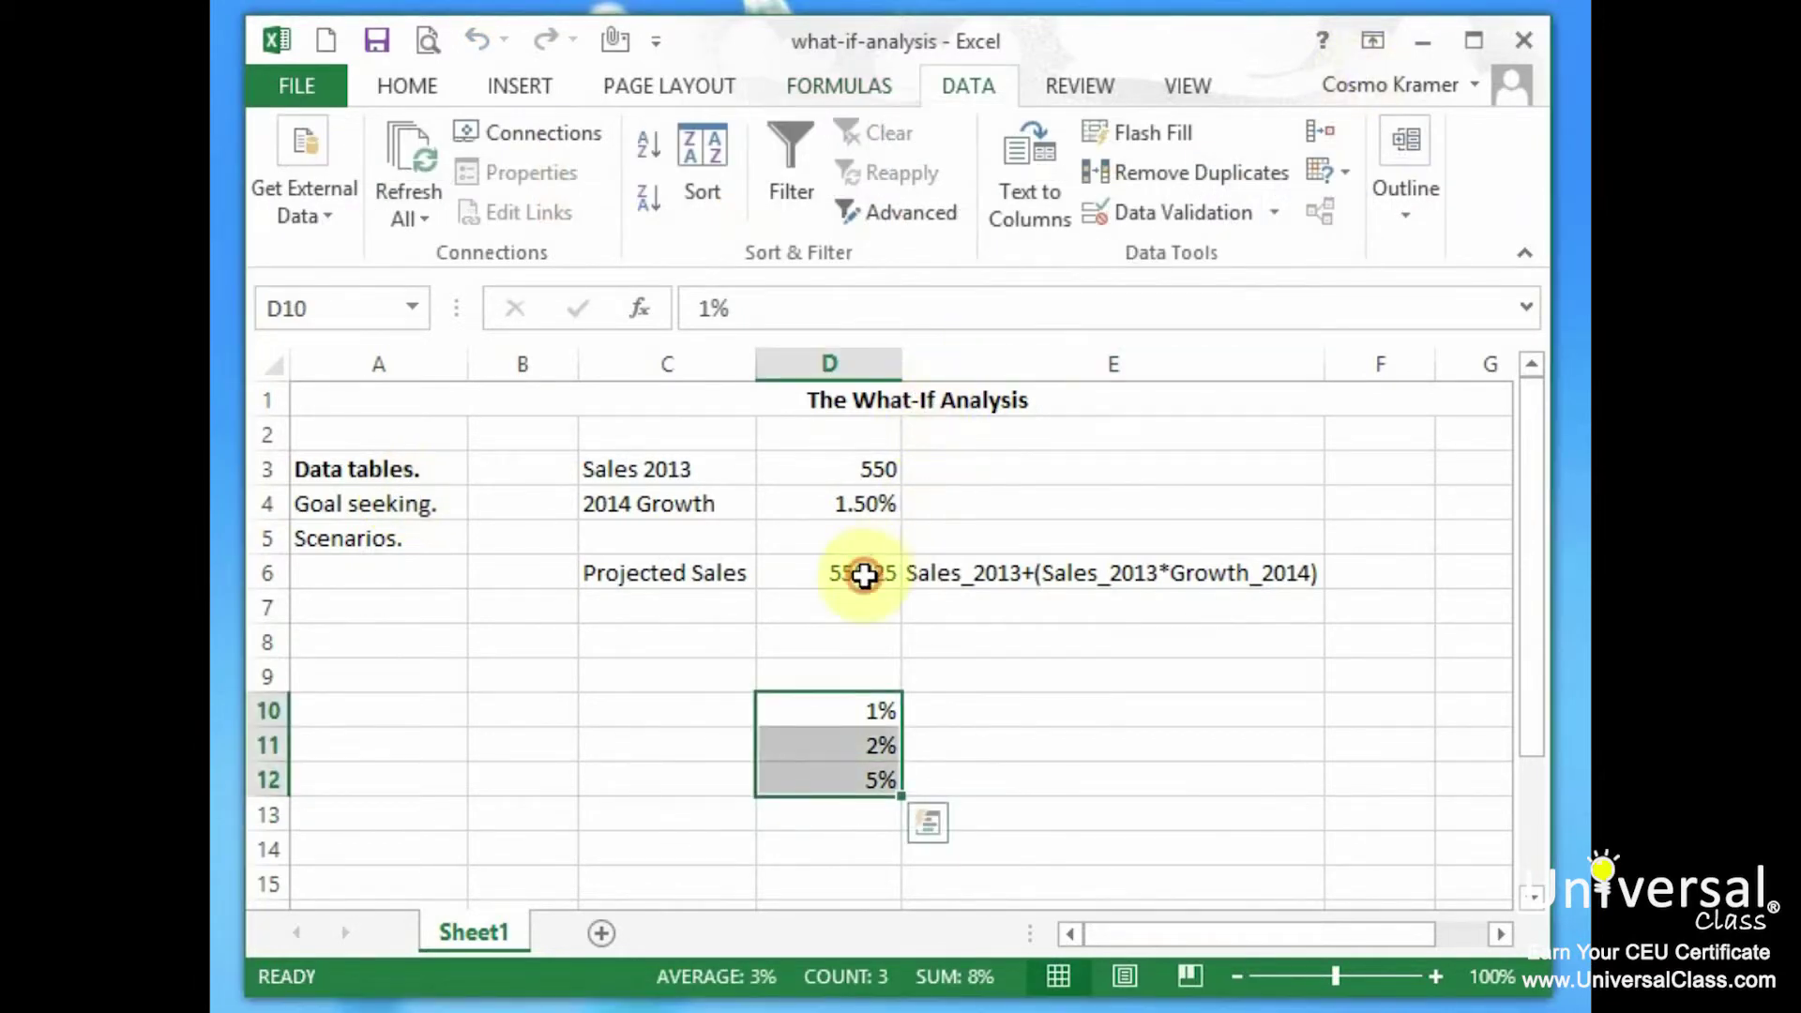
Step: Try to copy the projected sales formula from cell D6 into cell E7
left_click(862, 574)
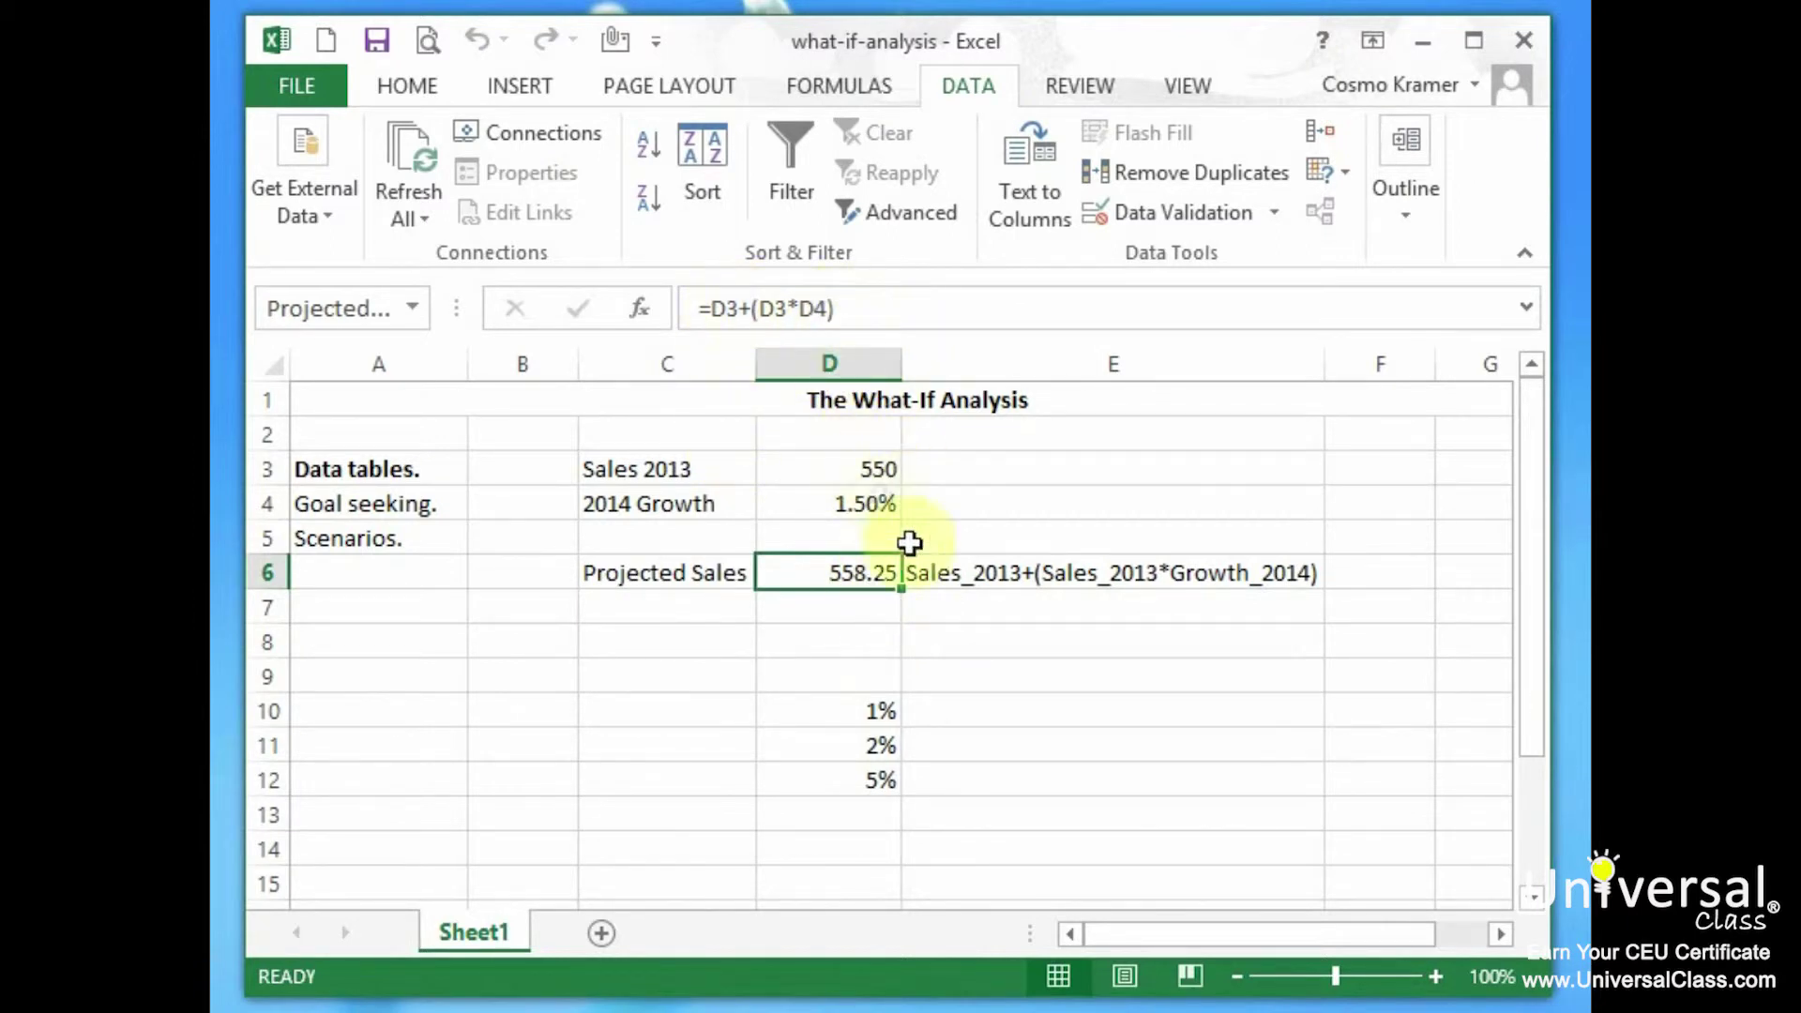
key("ctrl+c")
left_click(980, 614)
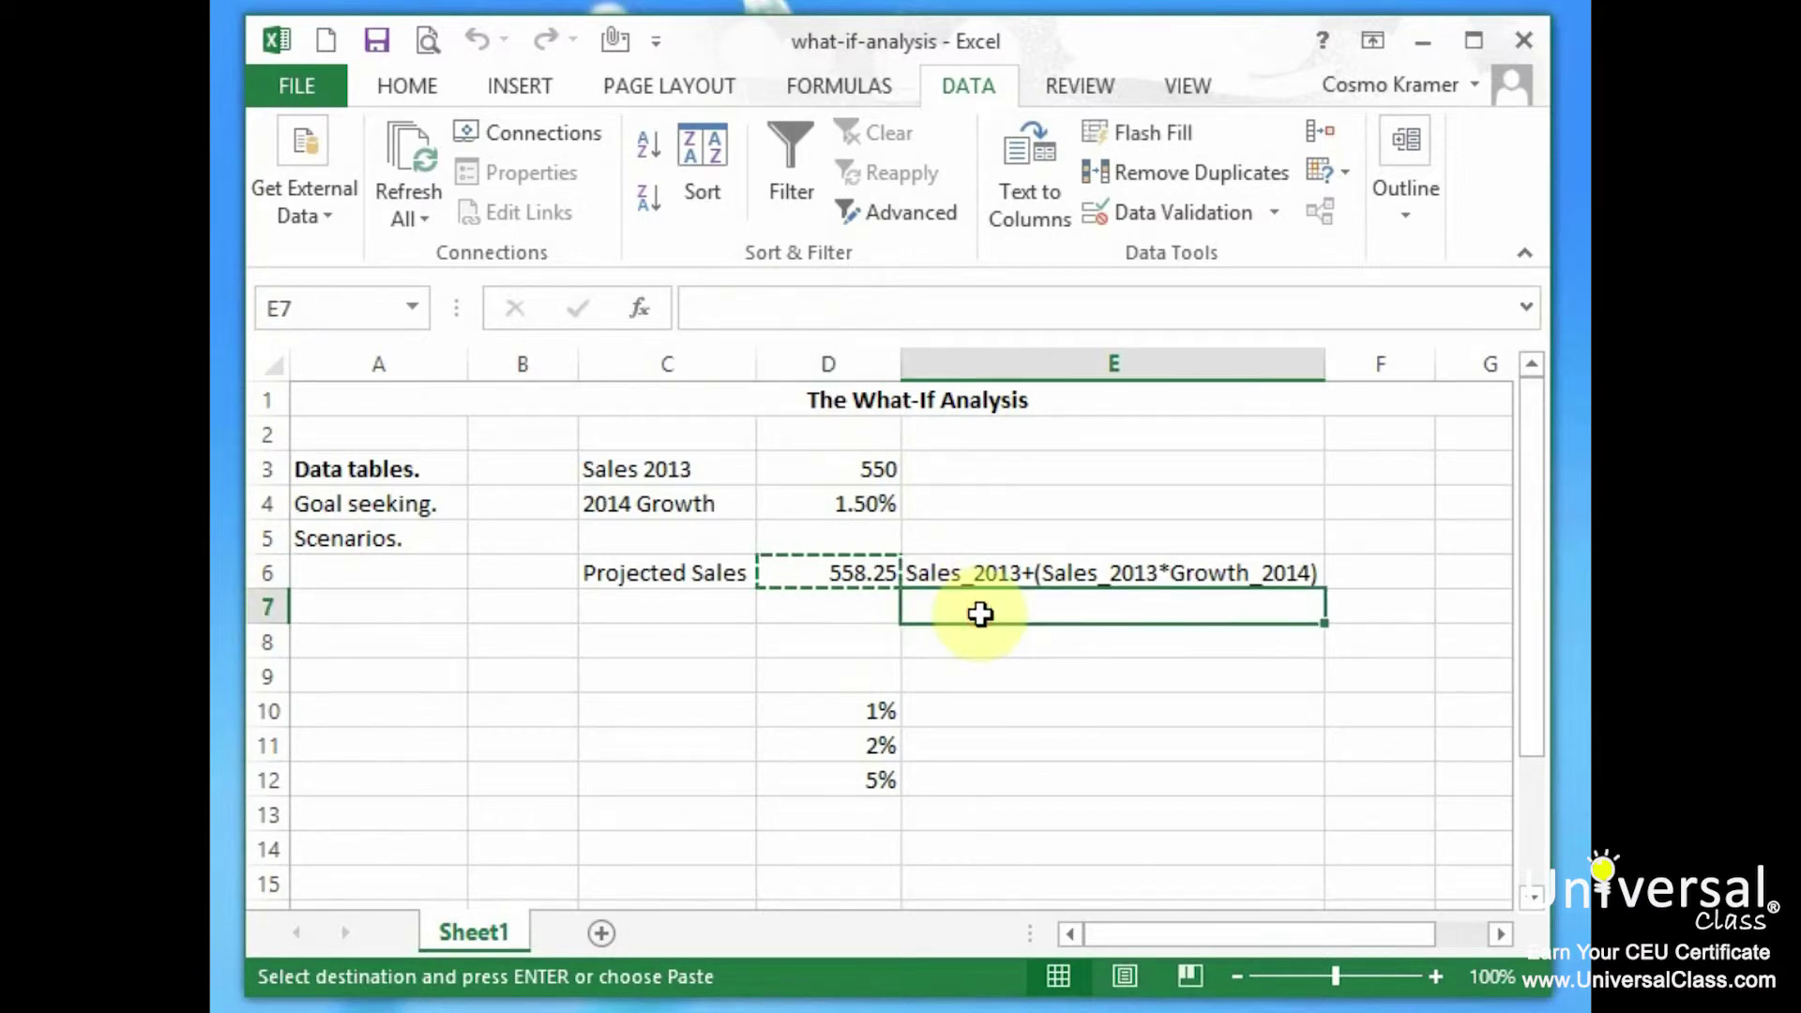
key("ctrl+v")
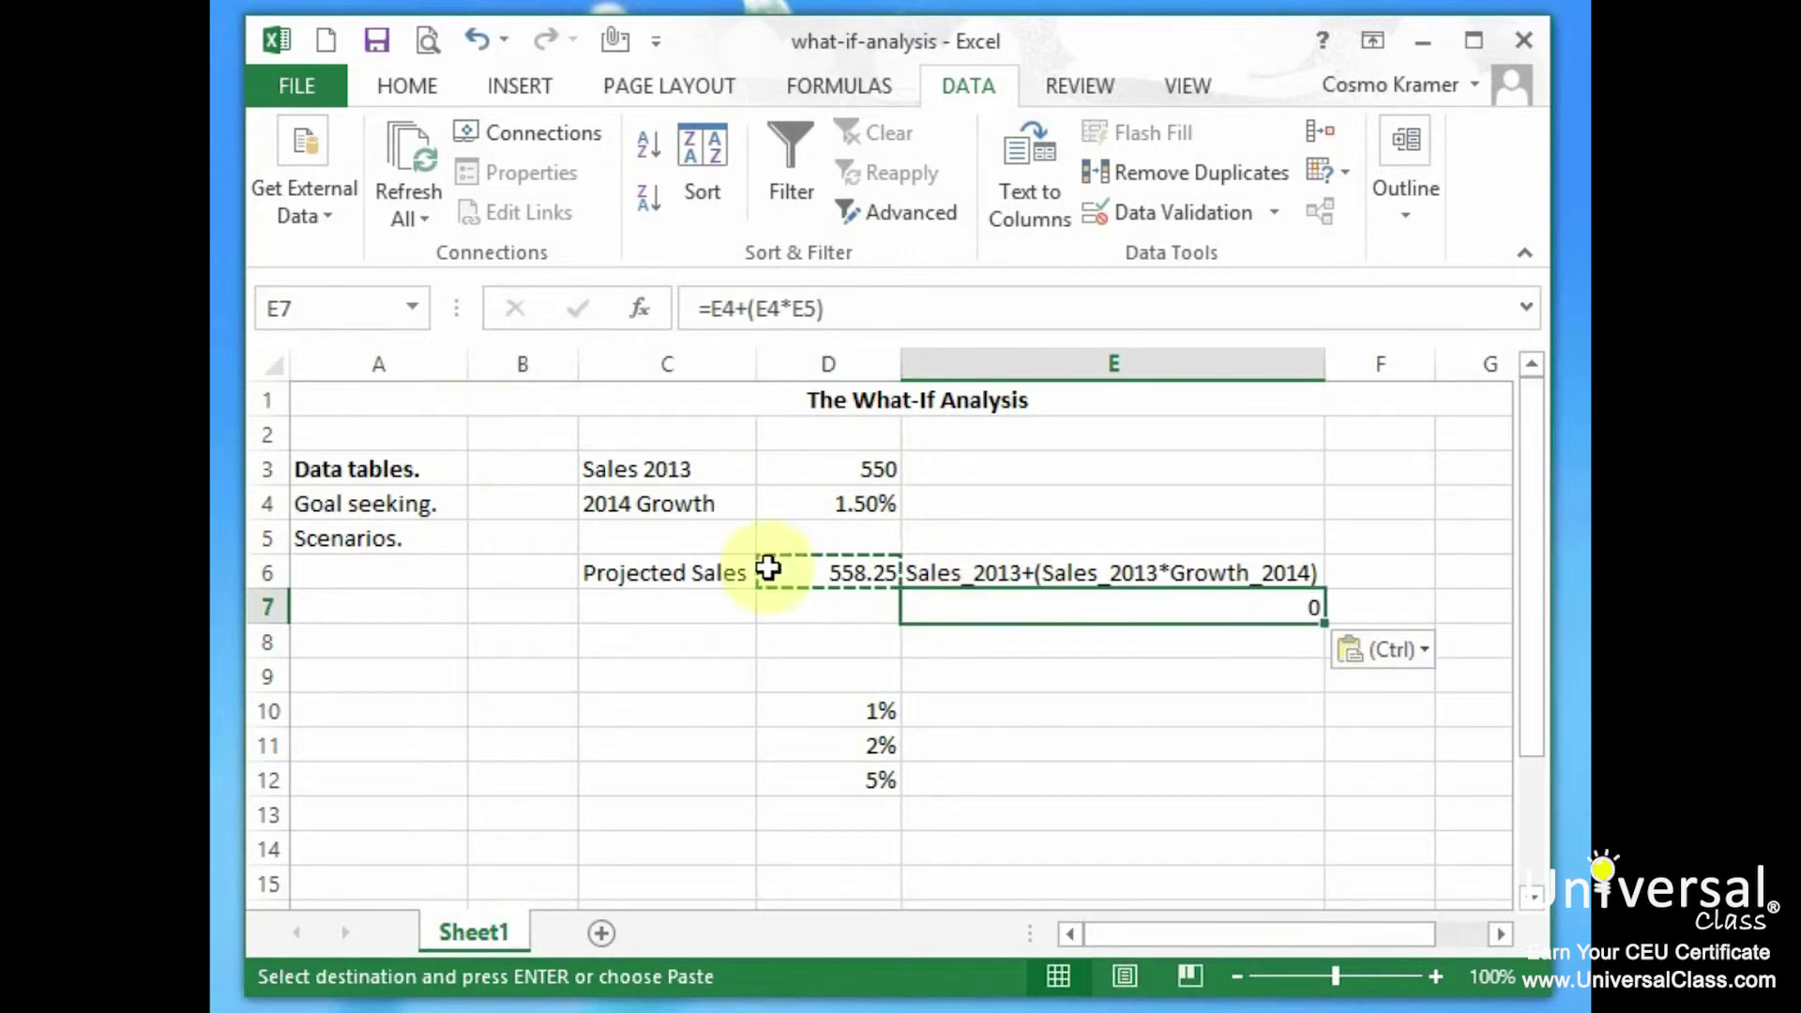
Step: Replace the content of cell E7 with the formula =Projected_Sales, referring to cell D6
type("=")
left_click(826, 574)
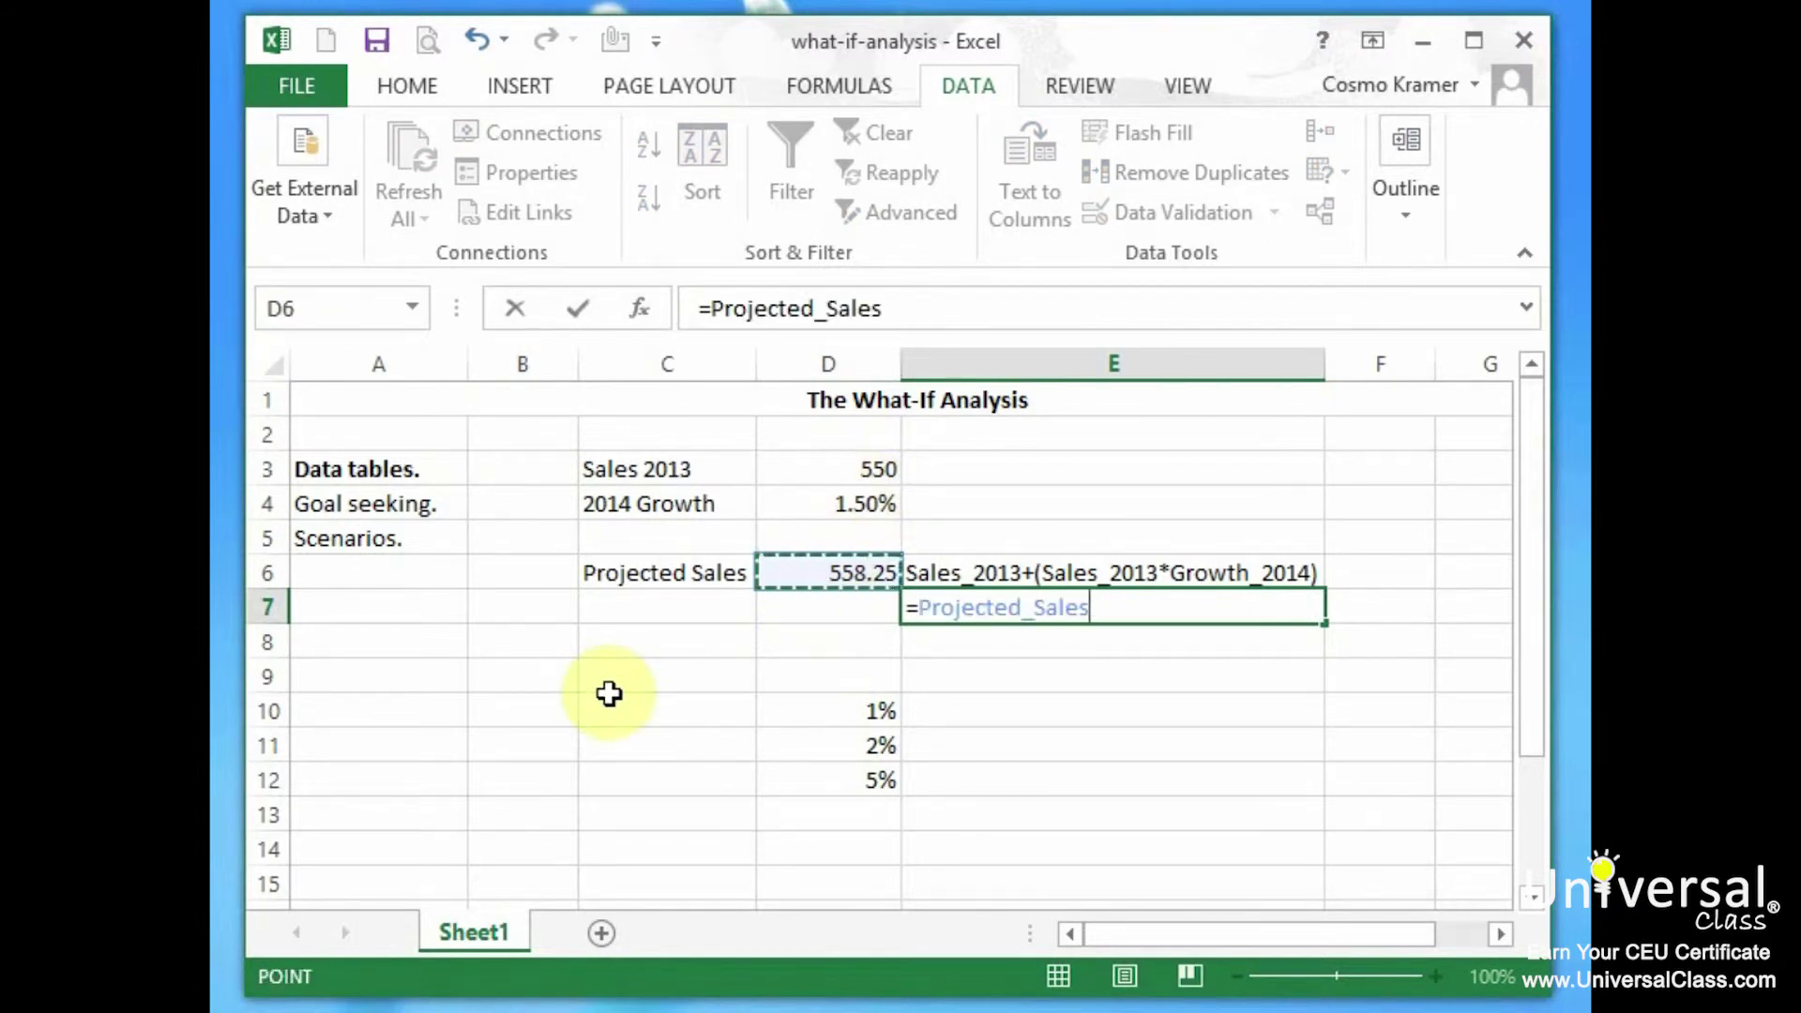
key("Return")
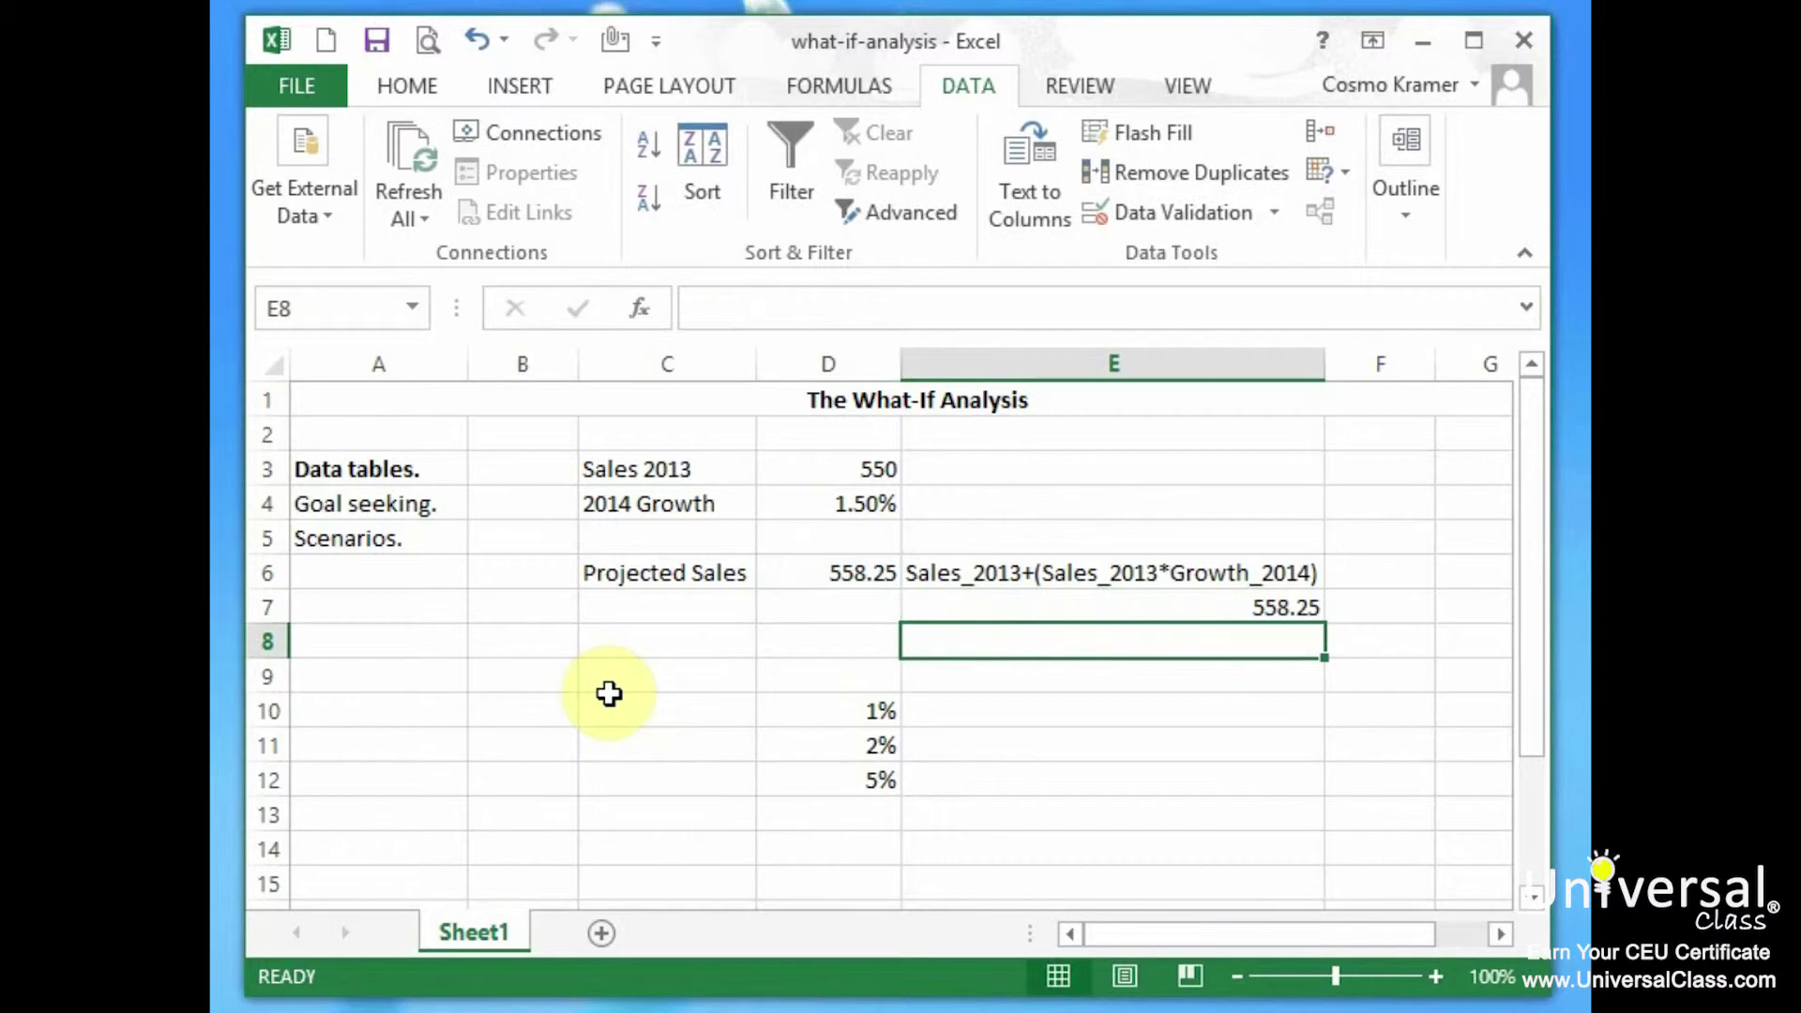
Step: Format the growth rates in D10:D12 as percentages with two decimal places
left_click_drag(845, 713, 850, 777)
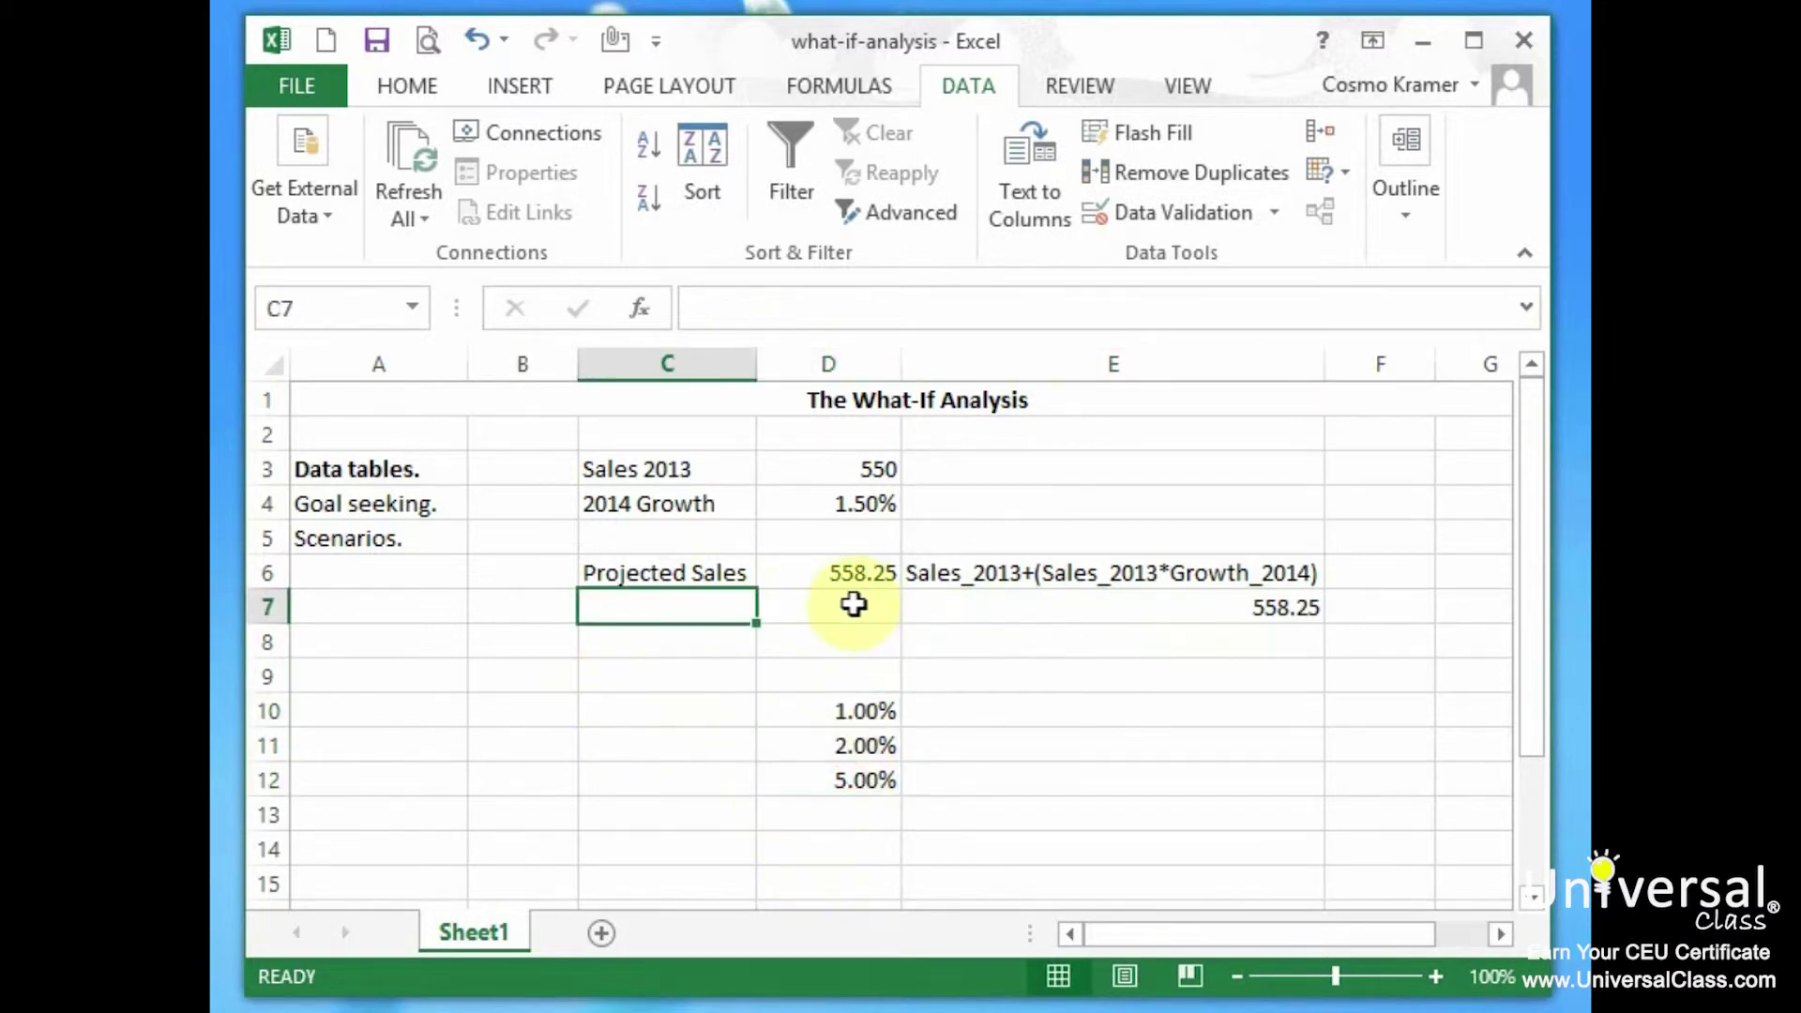
left_click(854, 606)
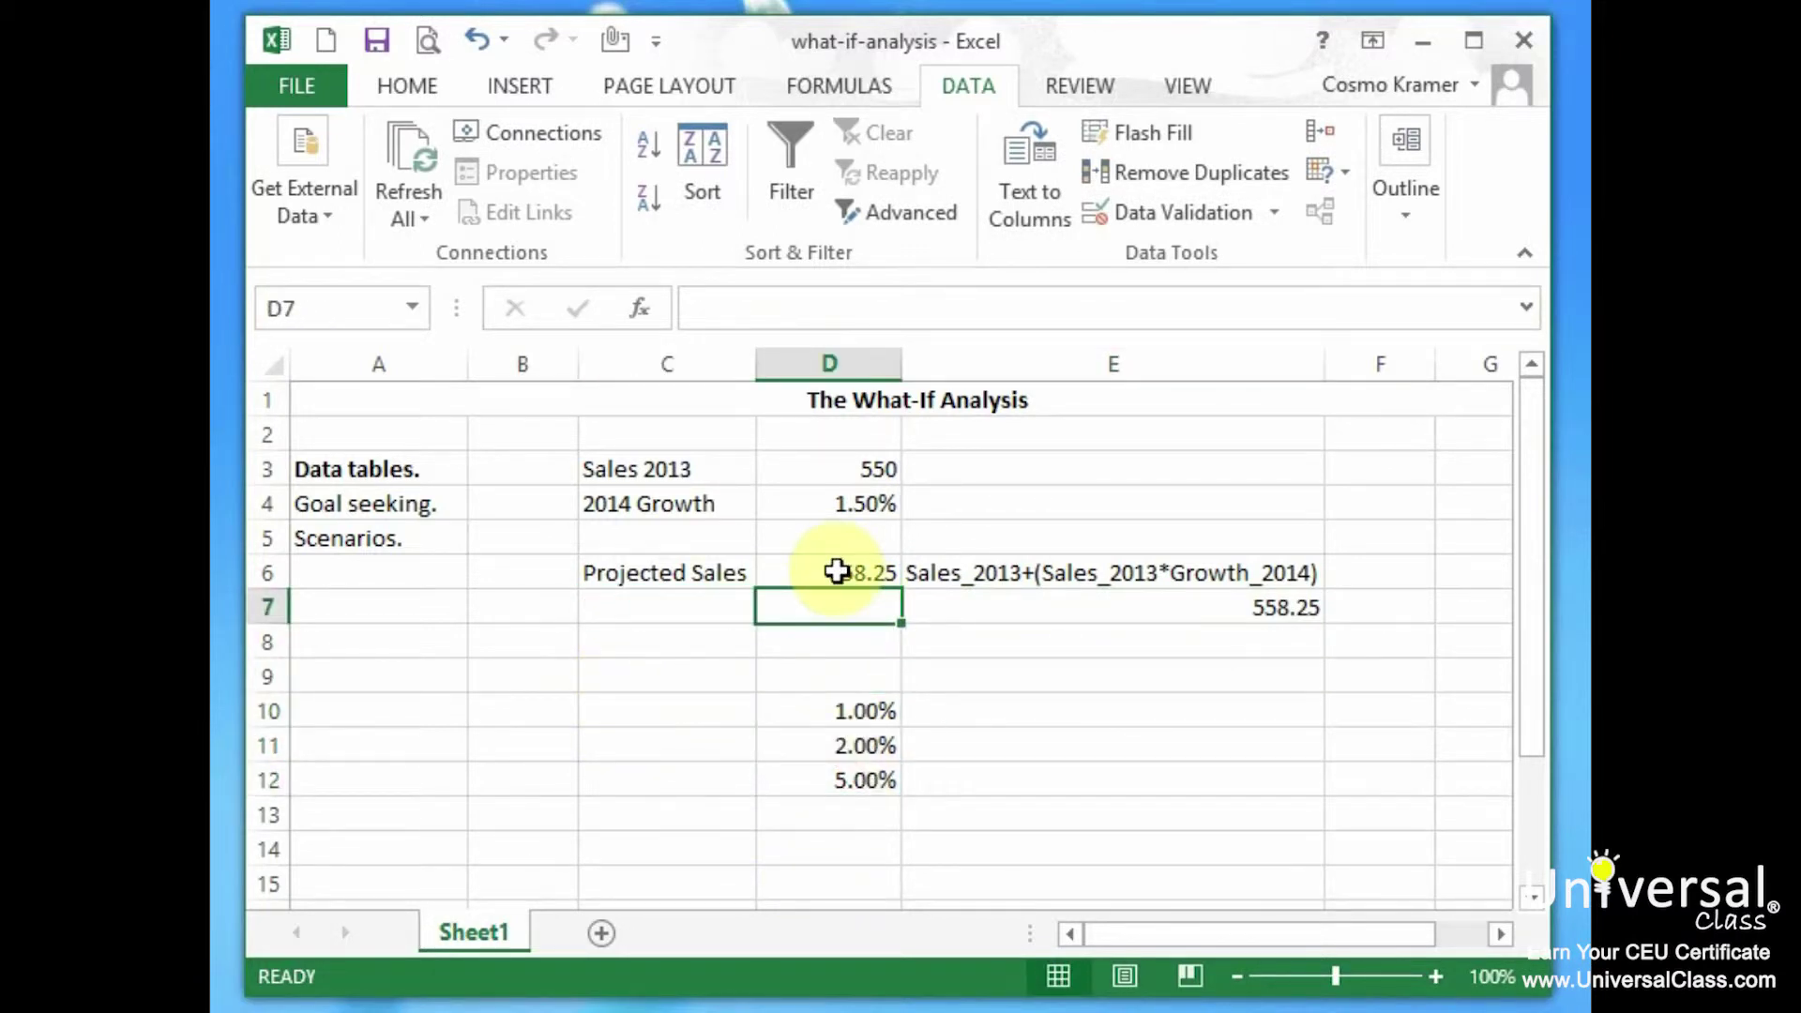
left_click(835, 573)
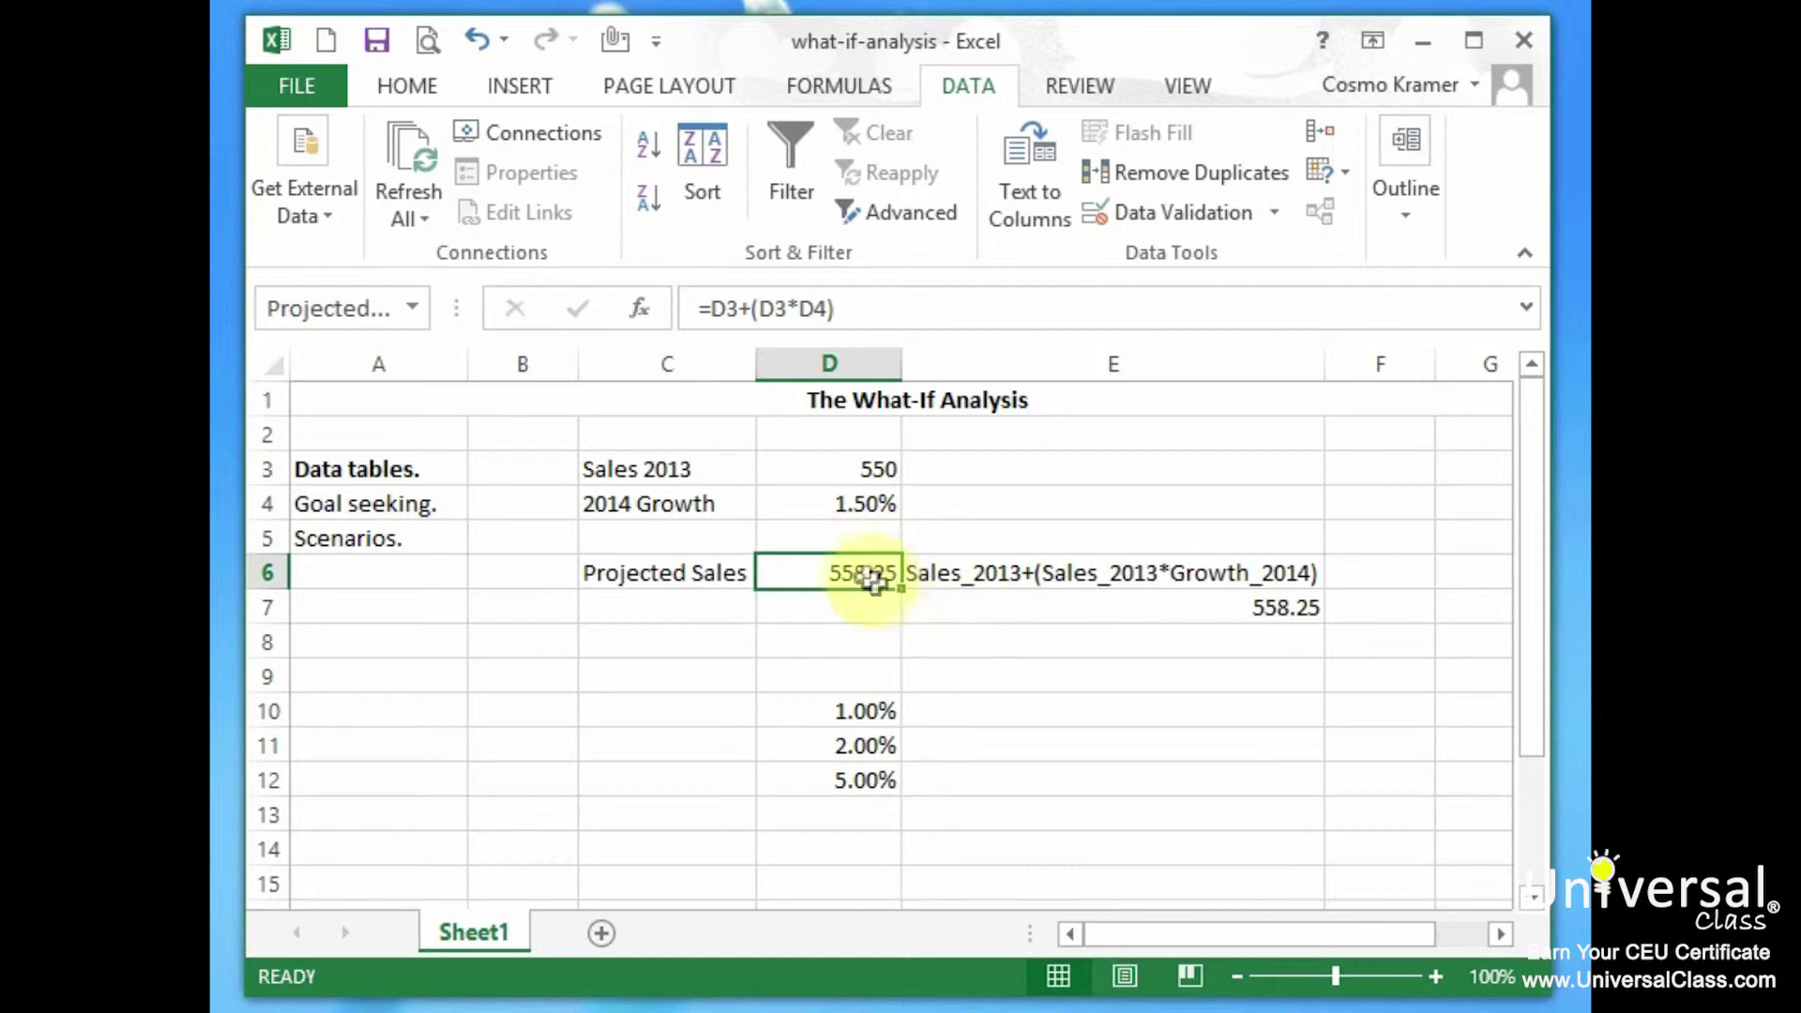
left_click(967, 605)
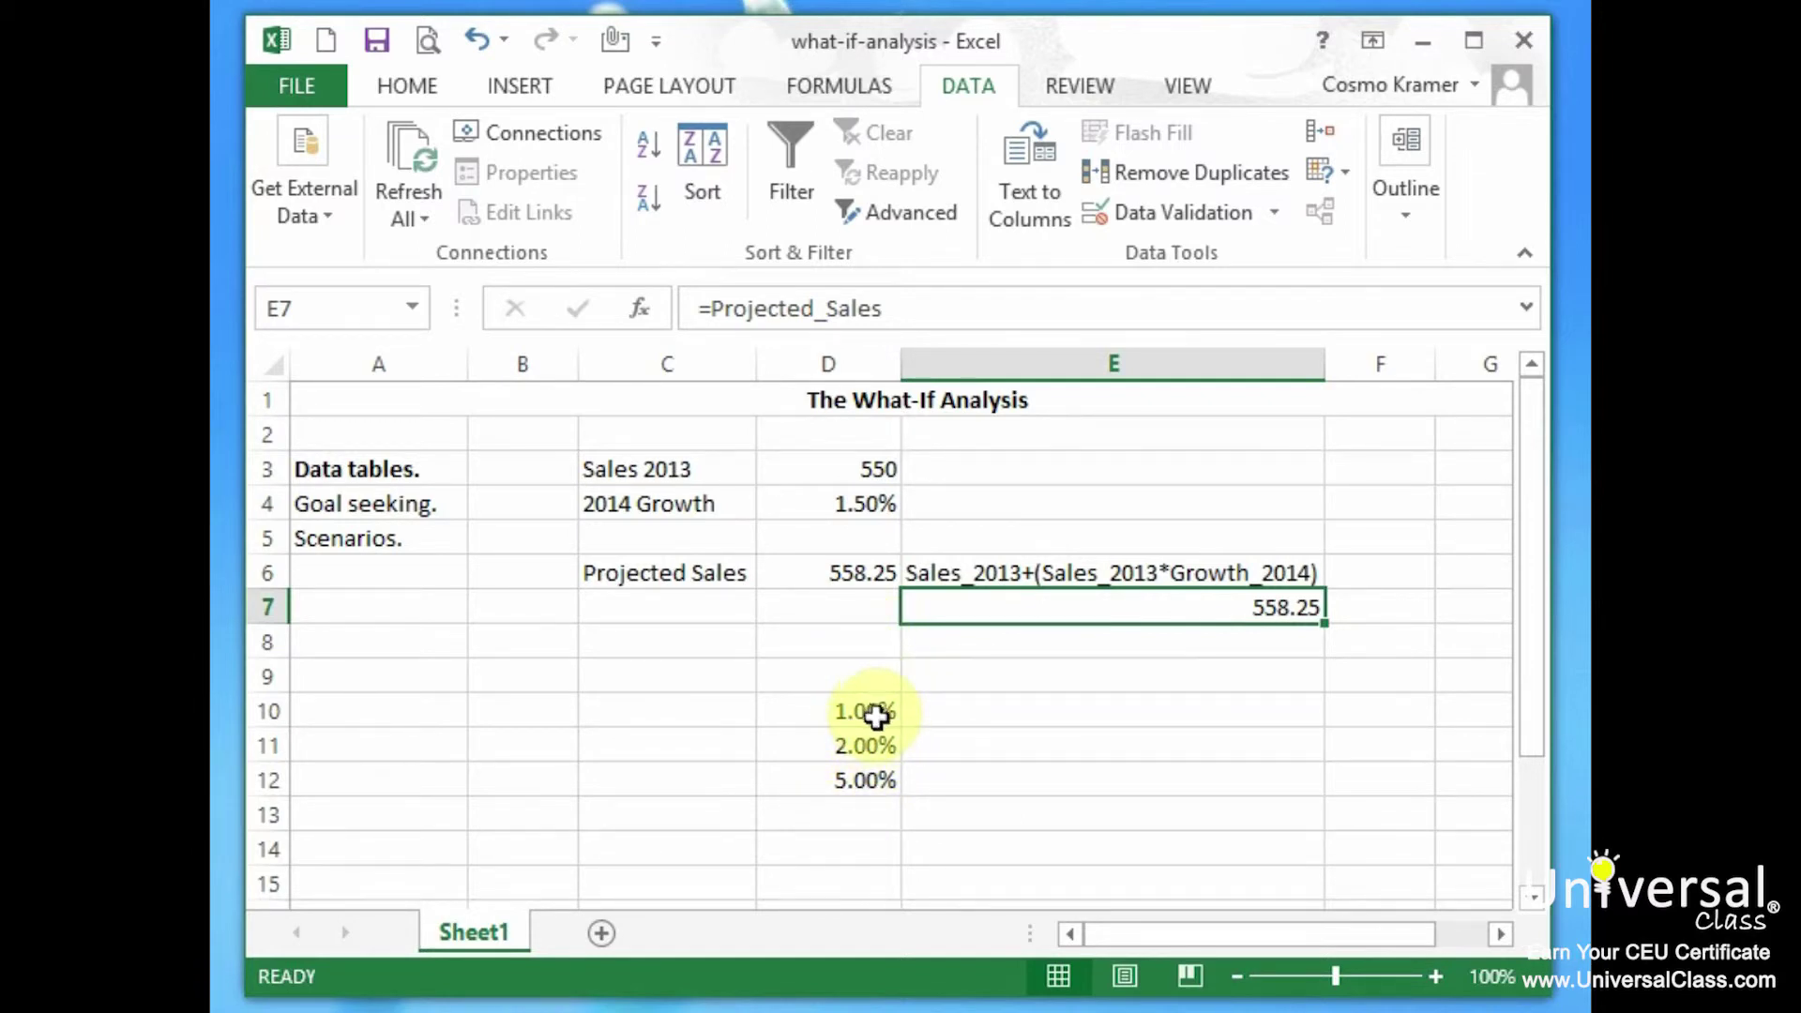
left_click_drag(874, 715, 865, 788)
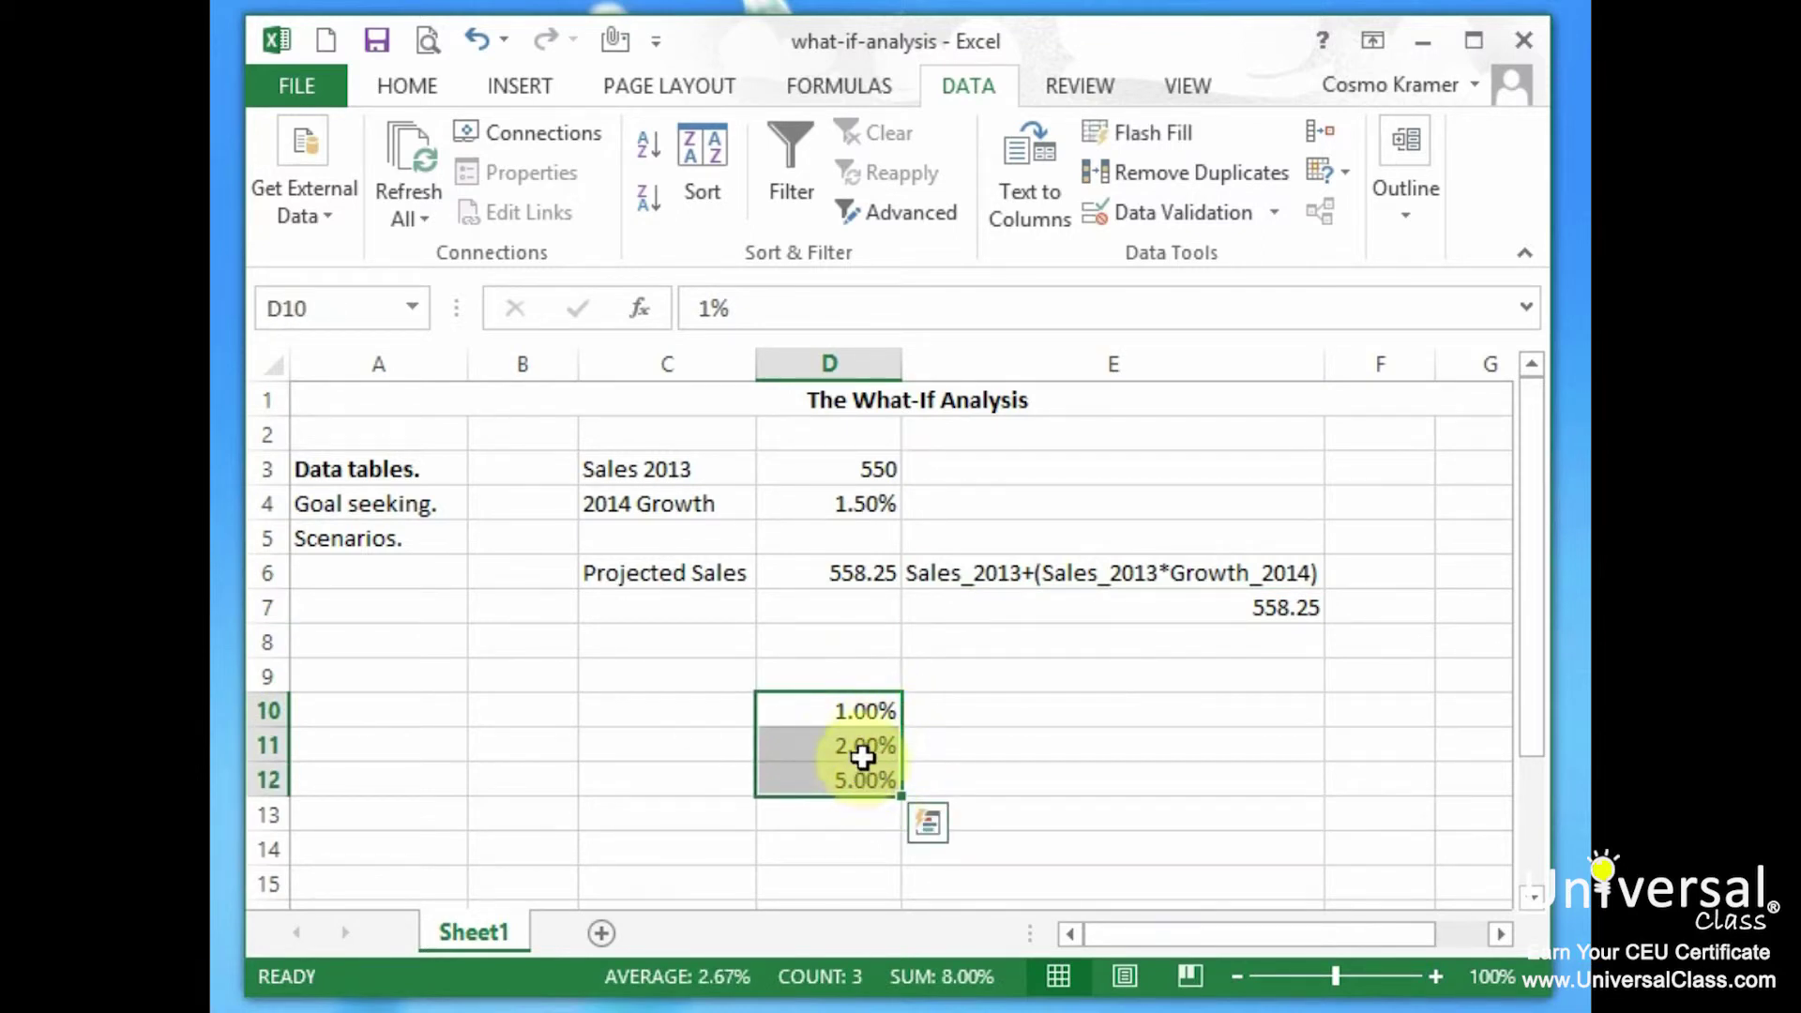
Step: Create a one-variable data table over D7:E12 with the 2014 Growth cell D4 as its column input cell
left_click_drag(837, 613, 1086, 776)
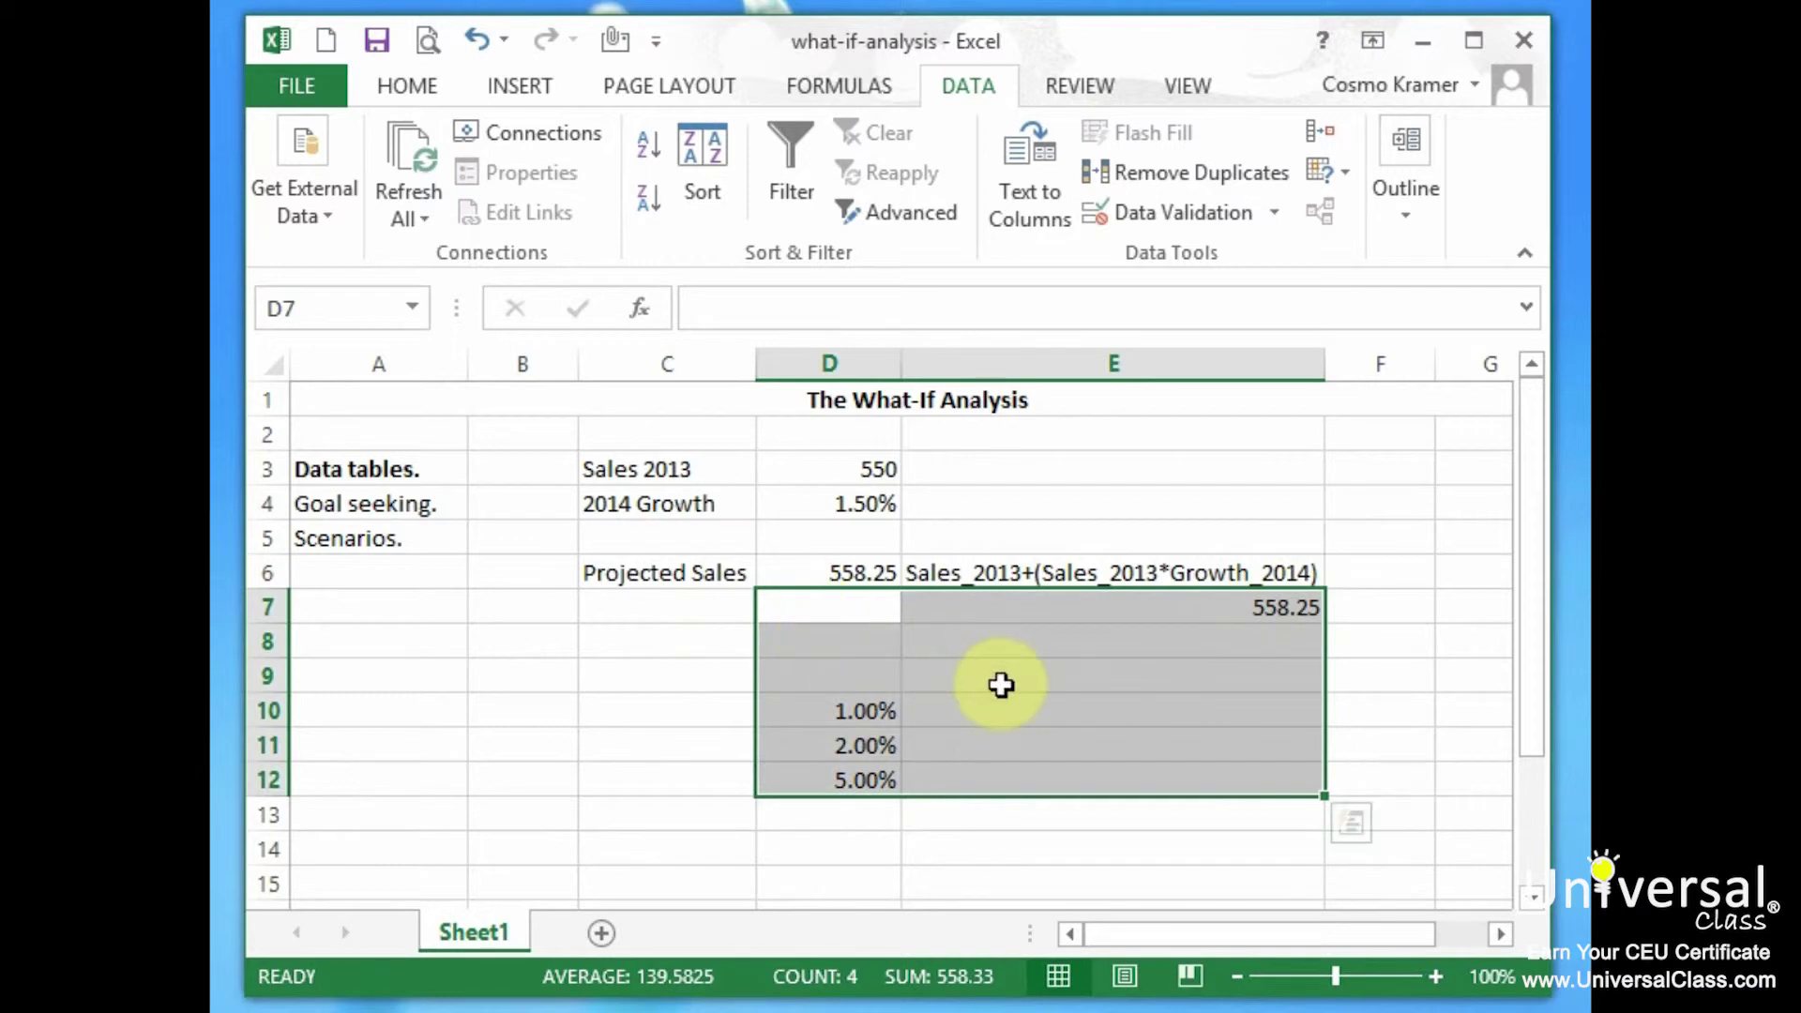
left_click(1326, 171)
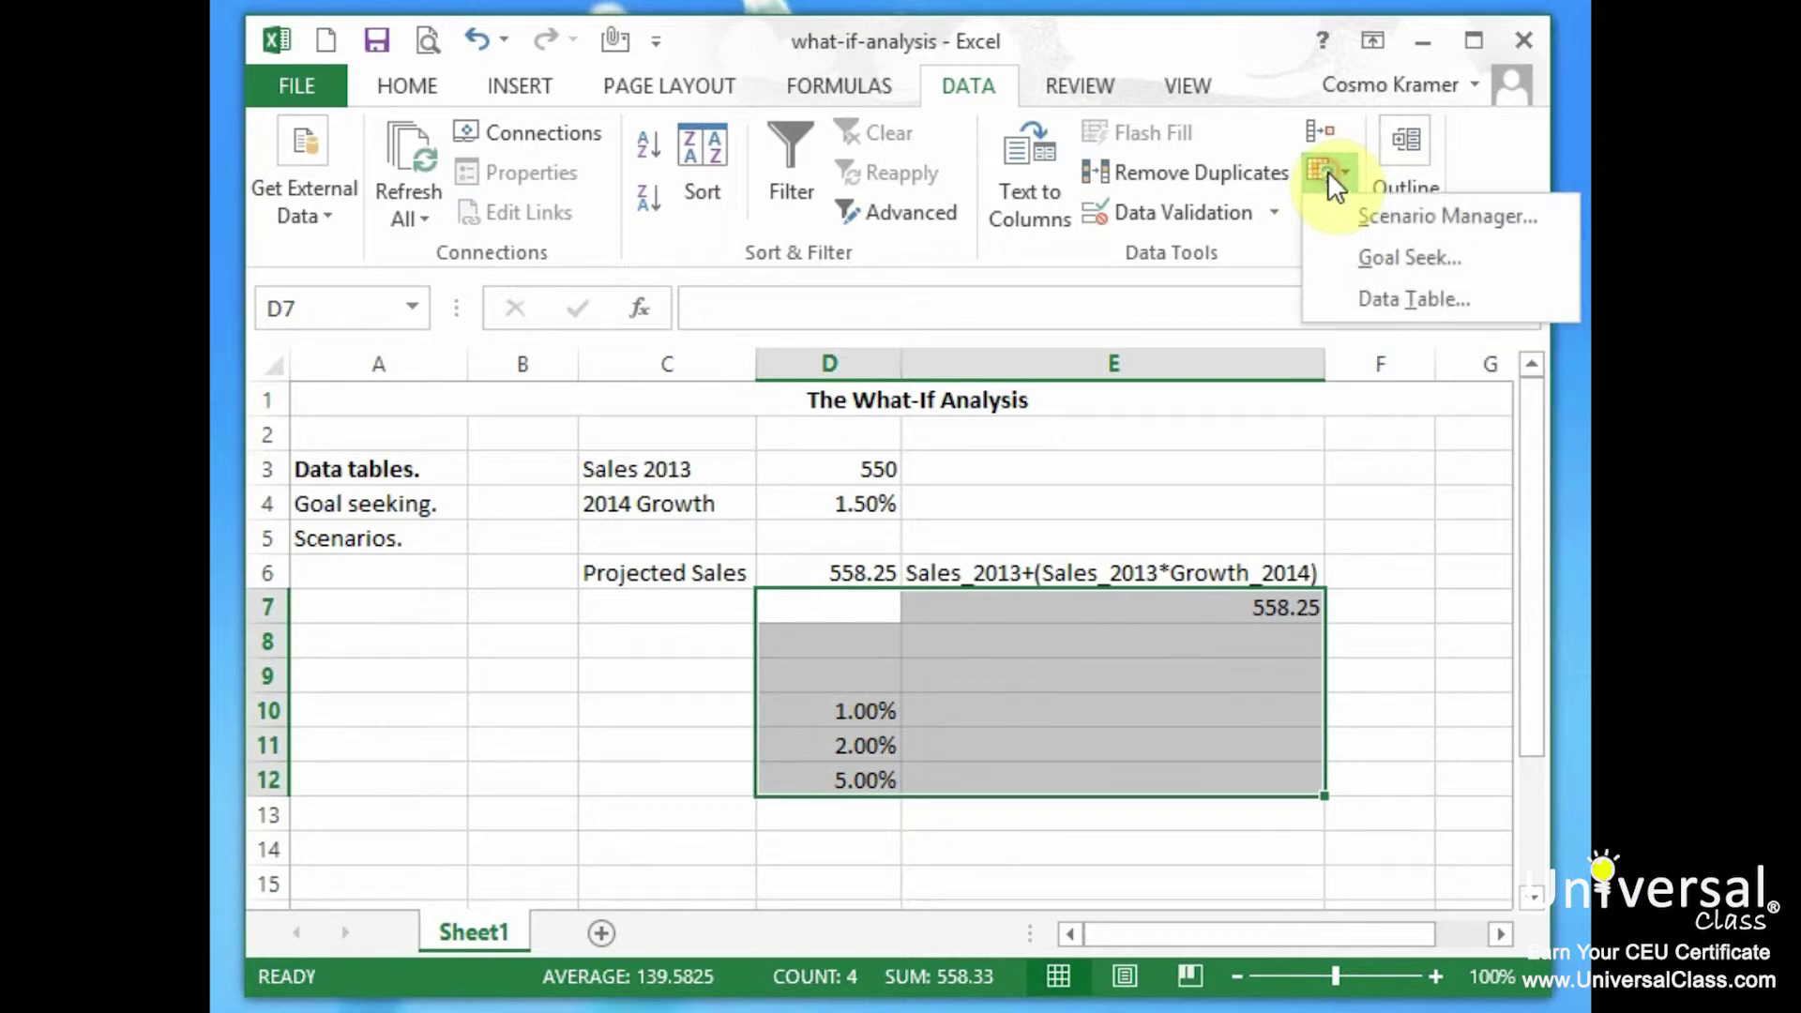
left_click(1454, 299)
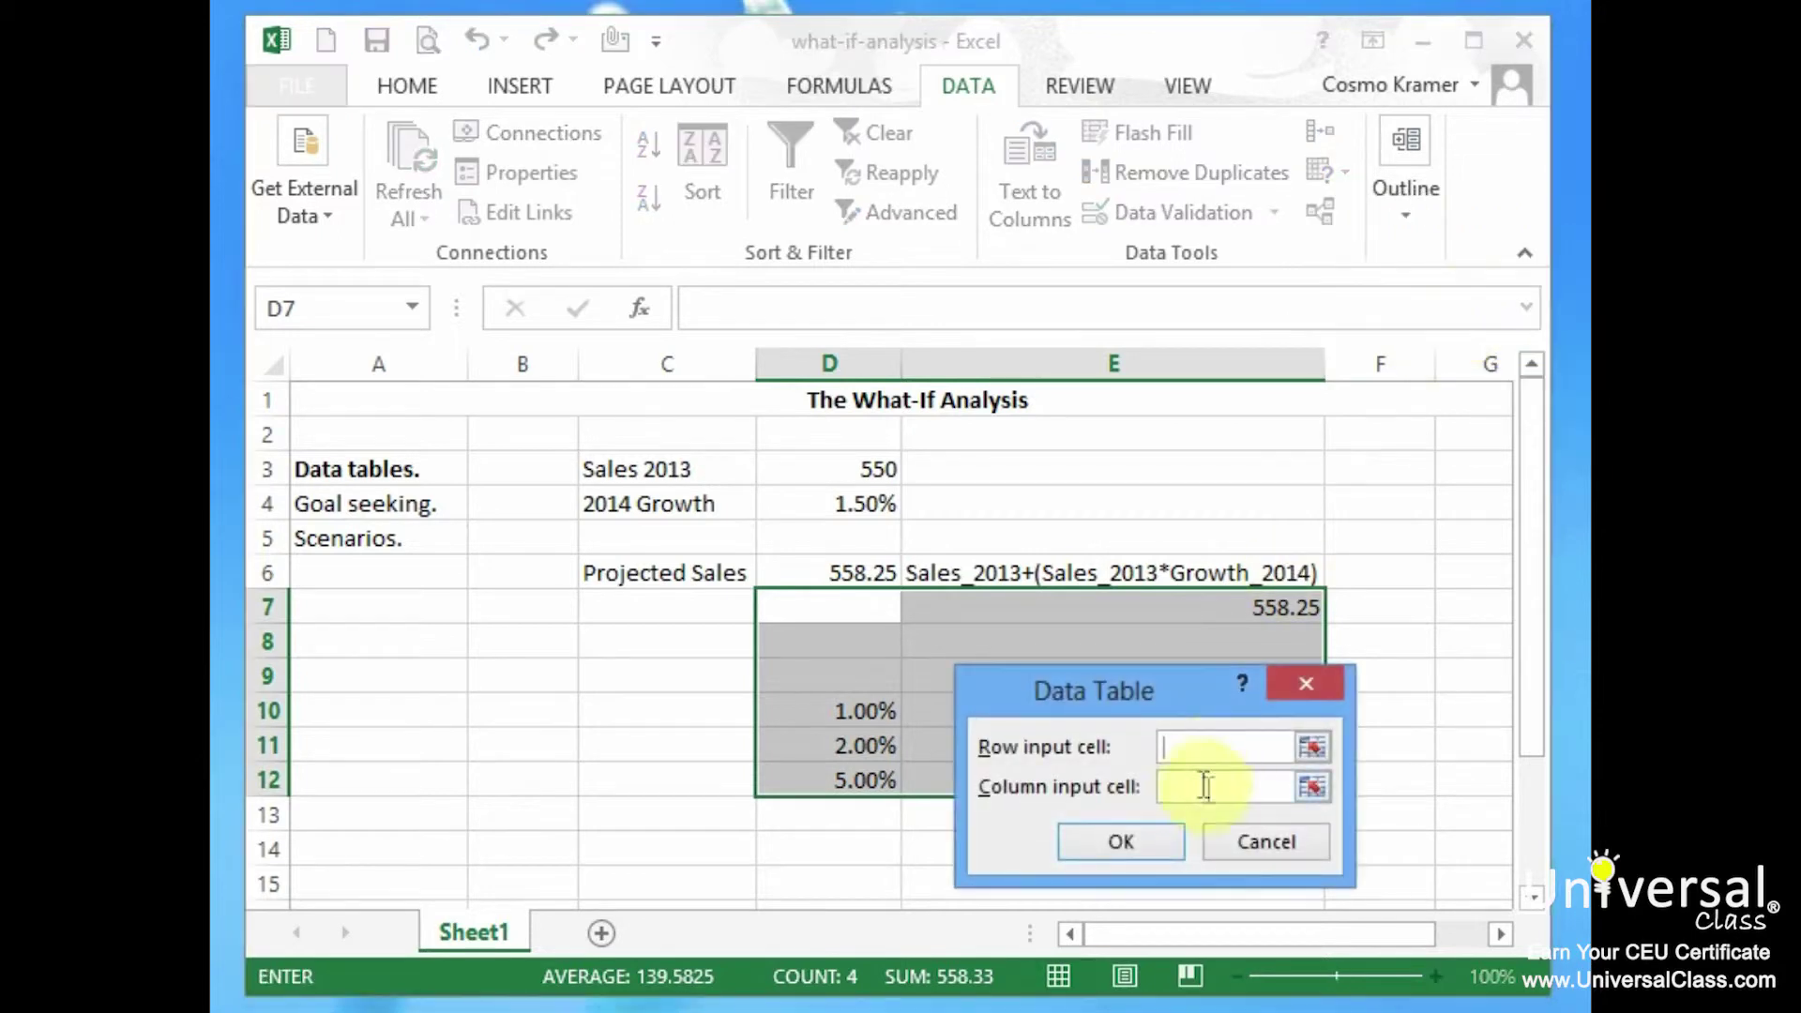
left_click_drag(1151, 689, 1223, 683)
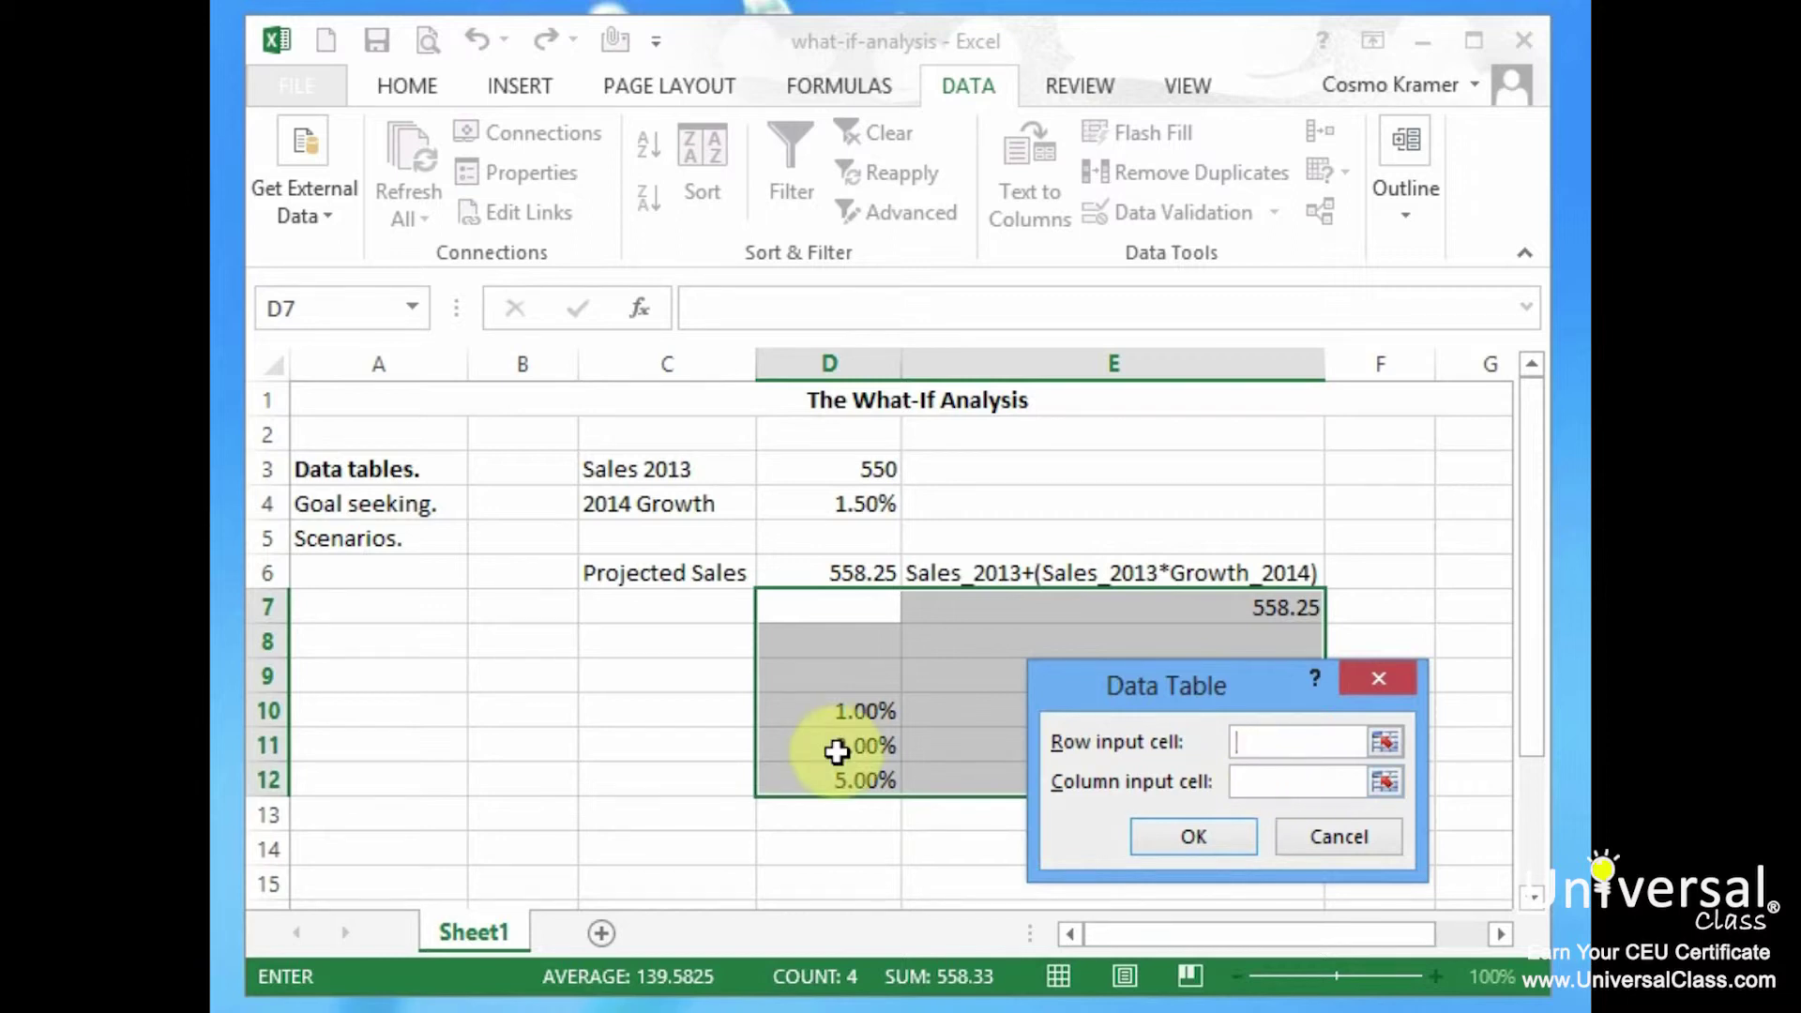
left_click(1275, 781)
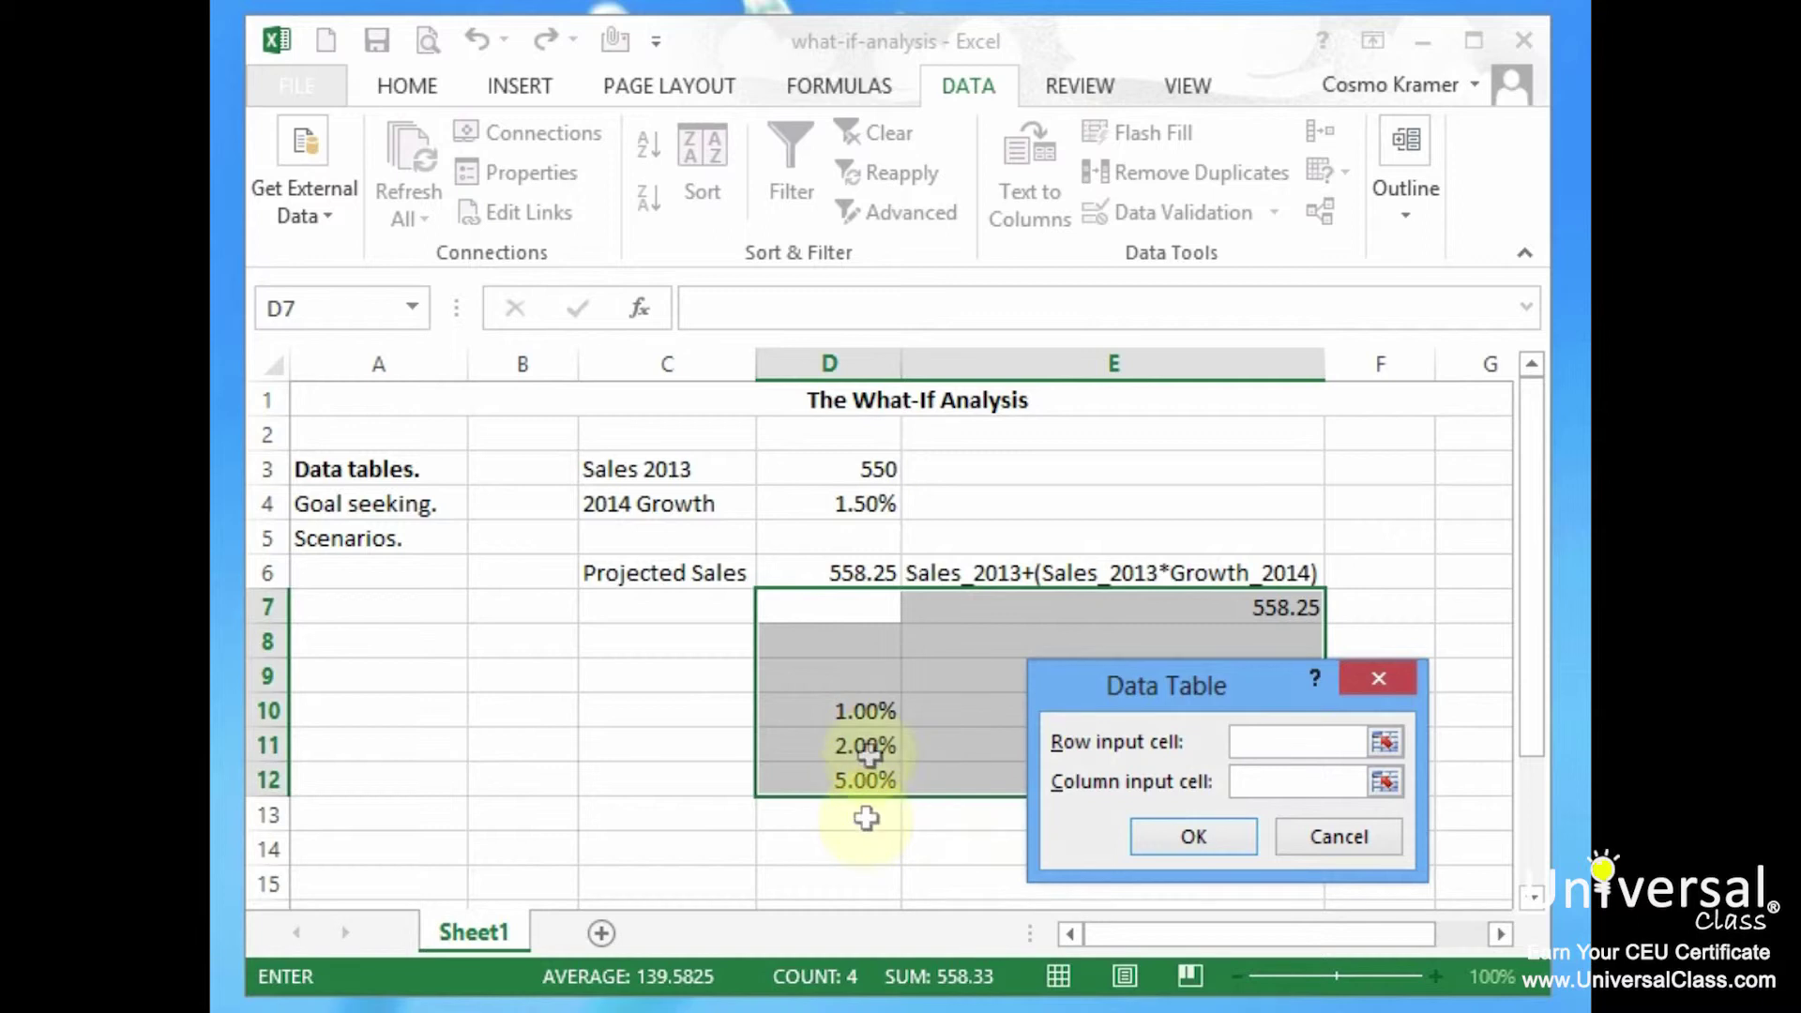
left_click(876, 510)
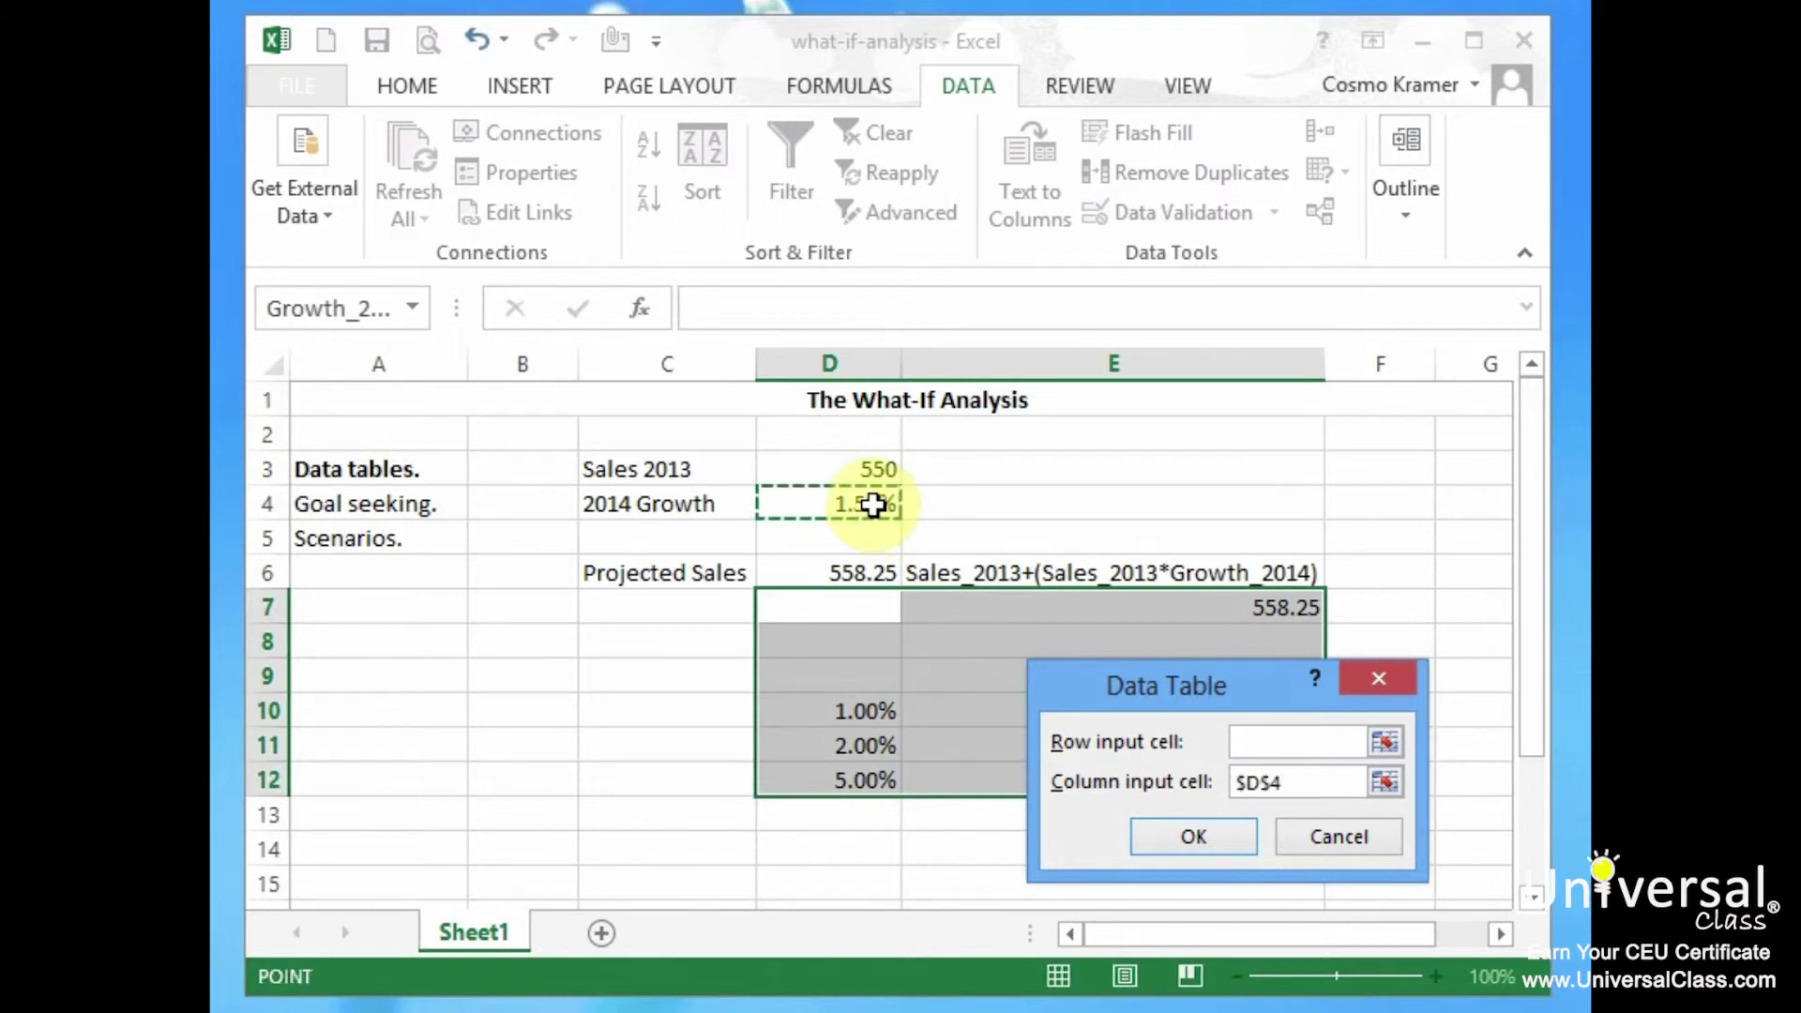
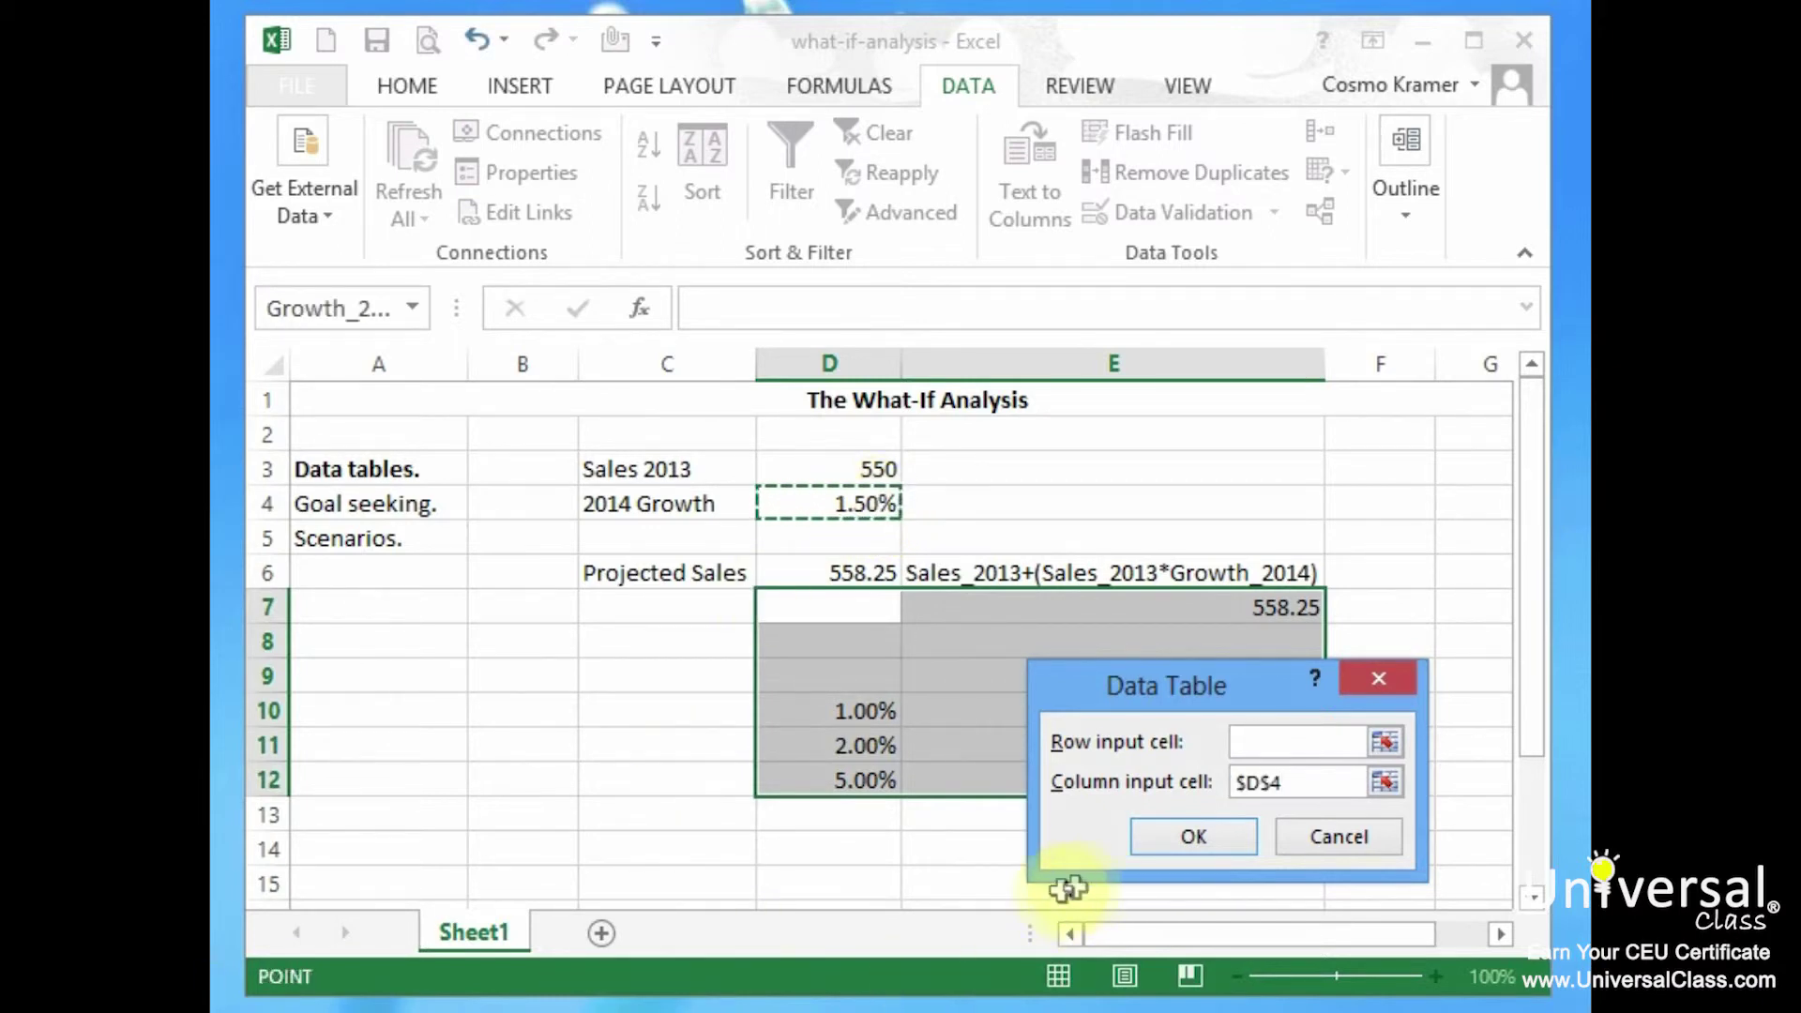
left_click(1220, 835)
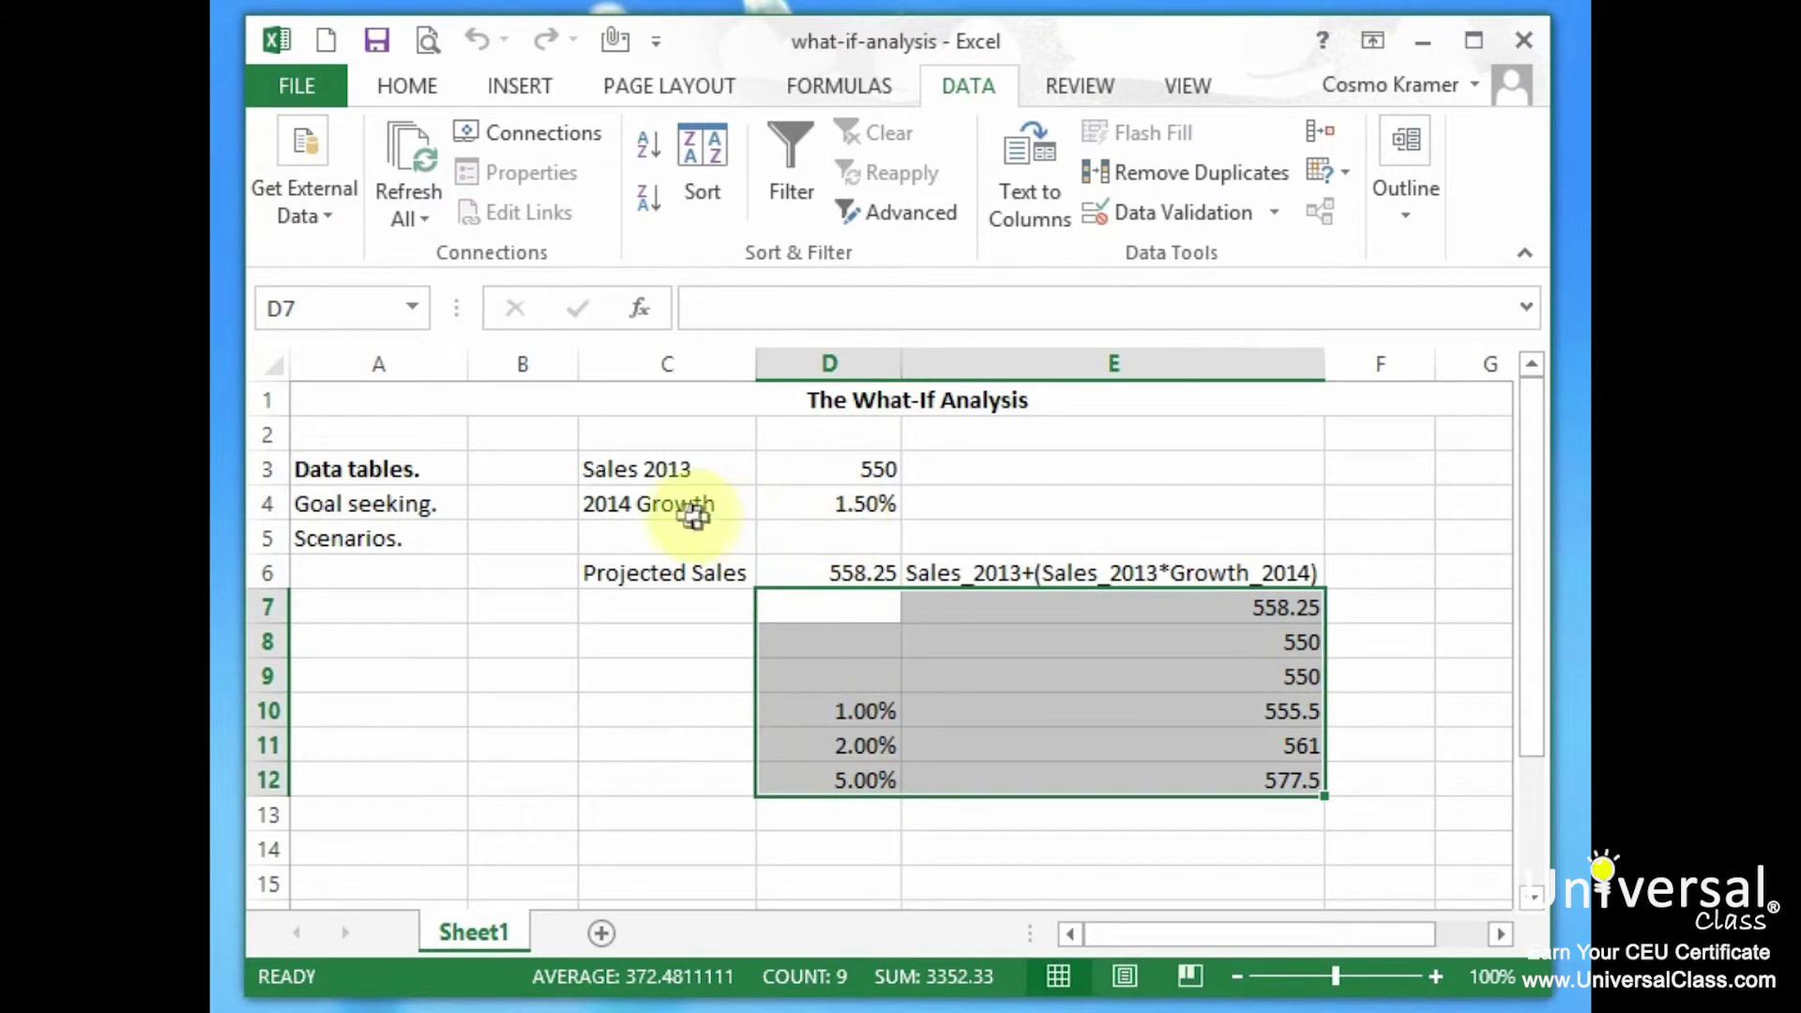
Step: Add a growth rate of 0.50% in cell D9 of the data table
left_click(871, 576)
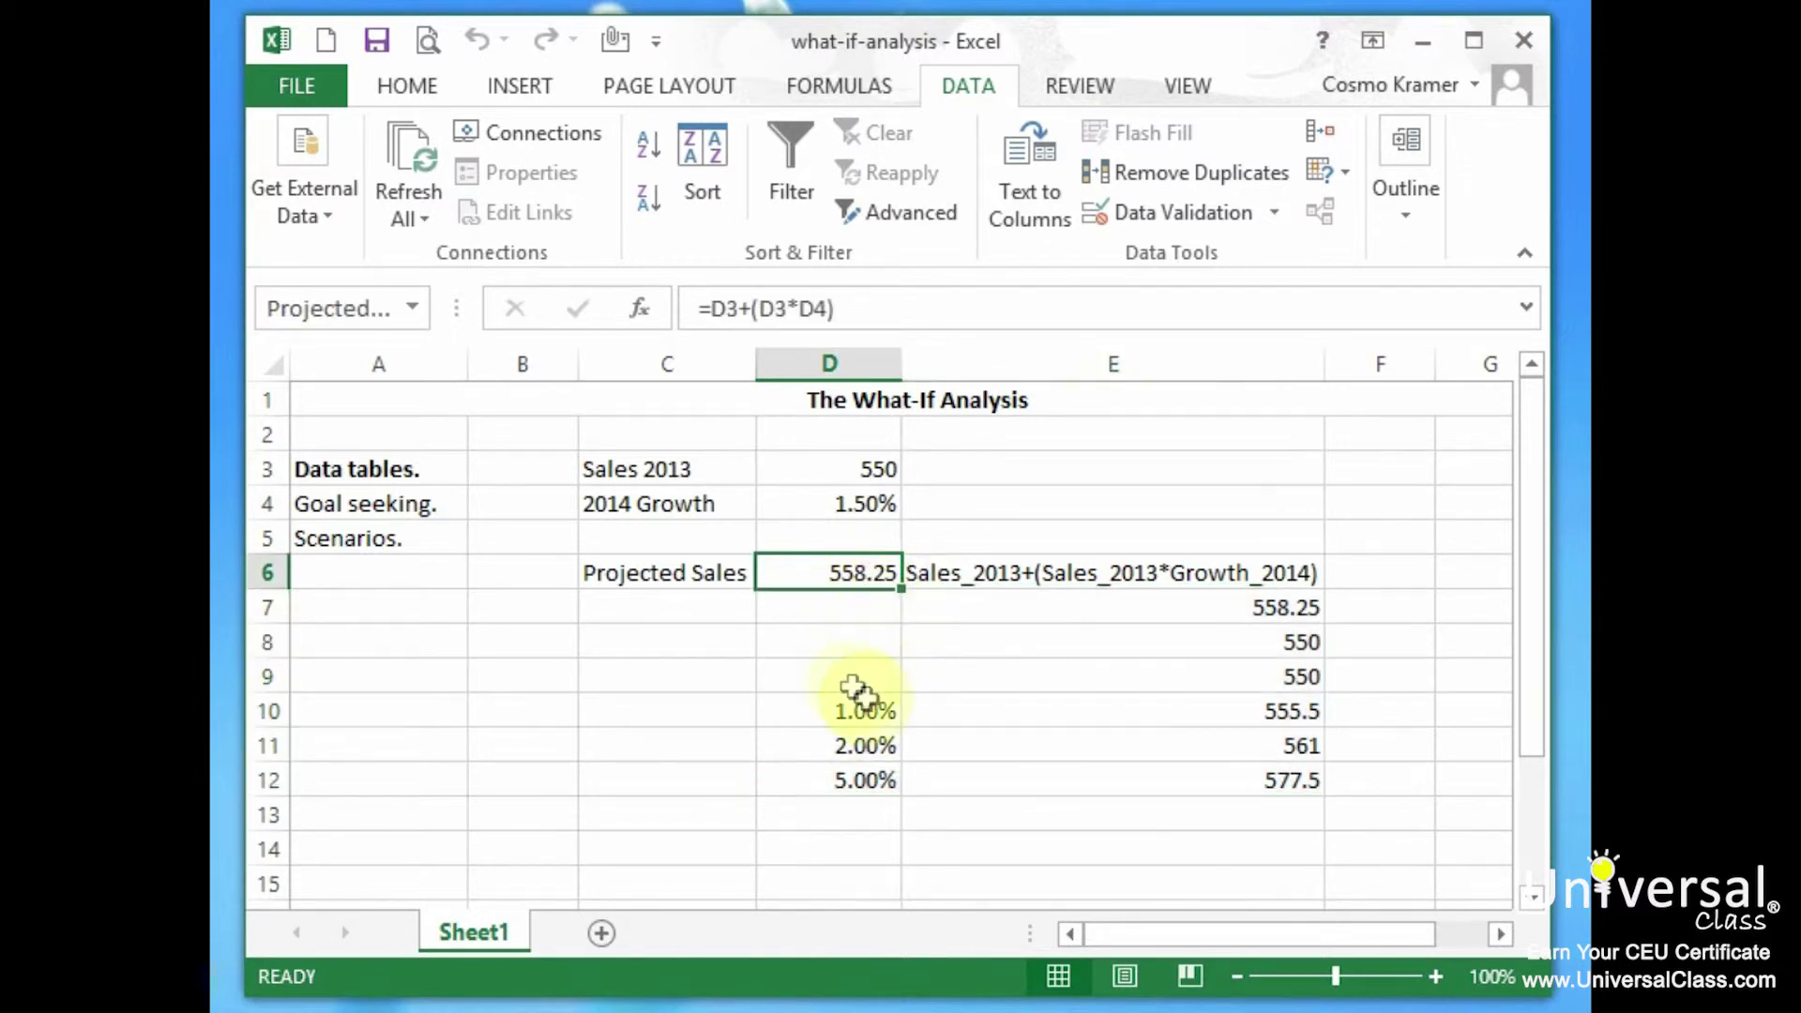
left_click_drag(865, 644, 1186, 671)
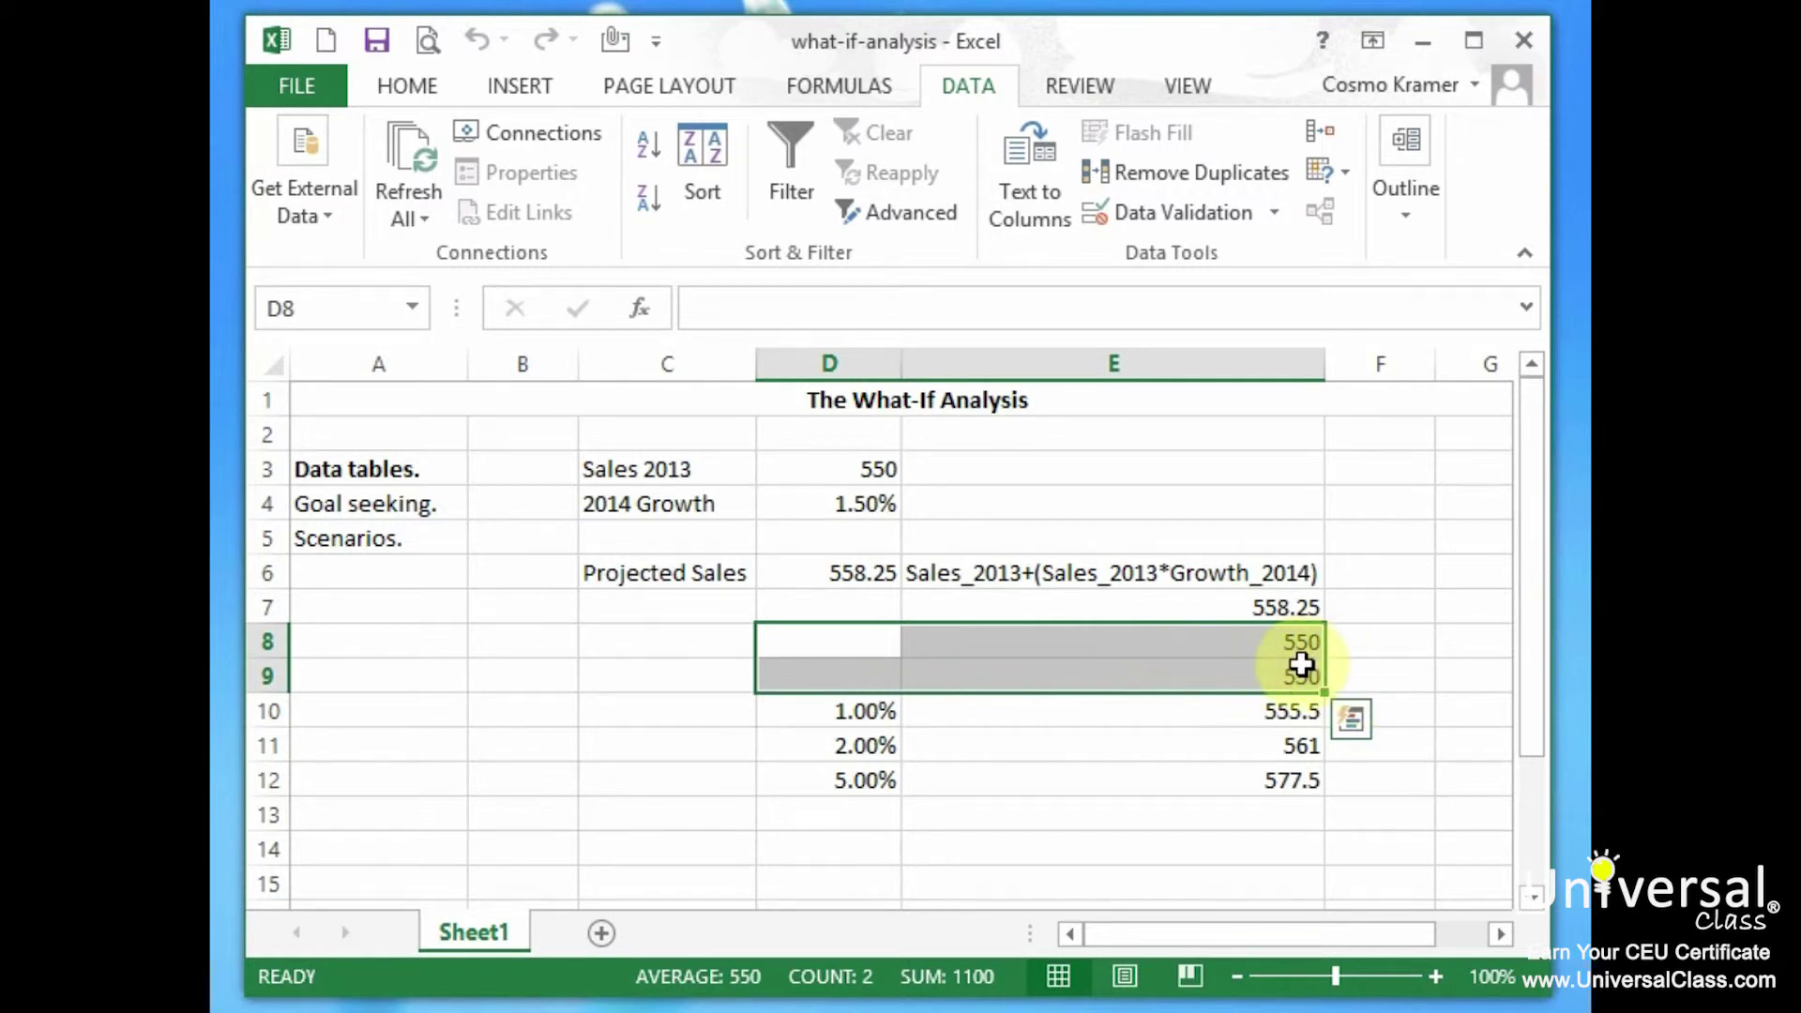
left_click(880, 654)
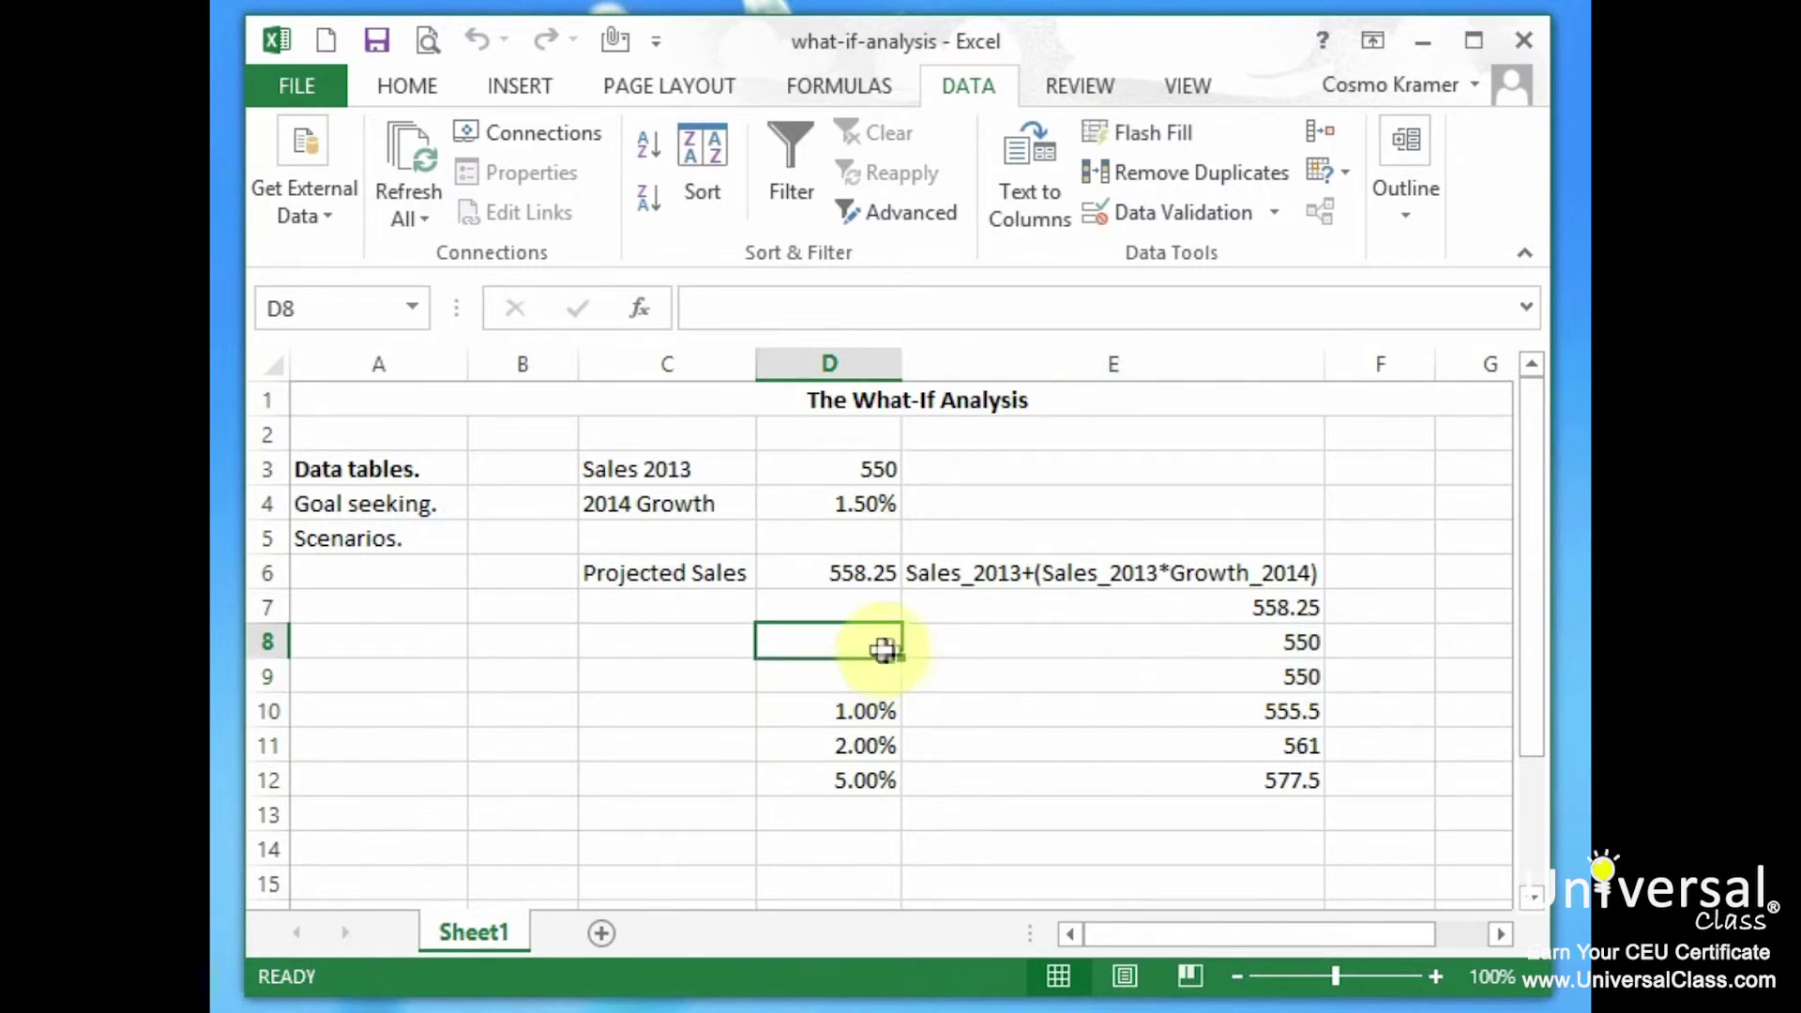
left_click_drag(878, 649, 1067, 666)
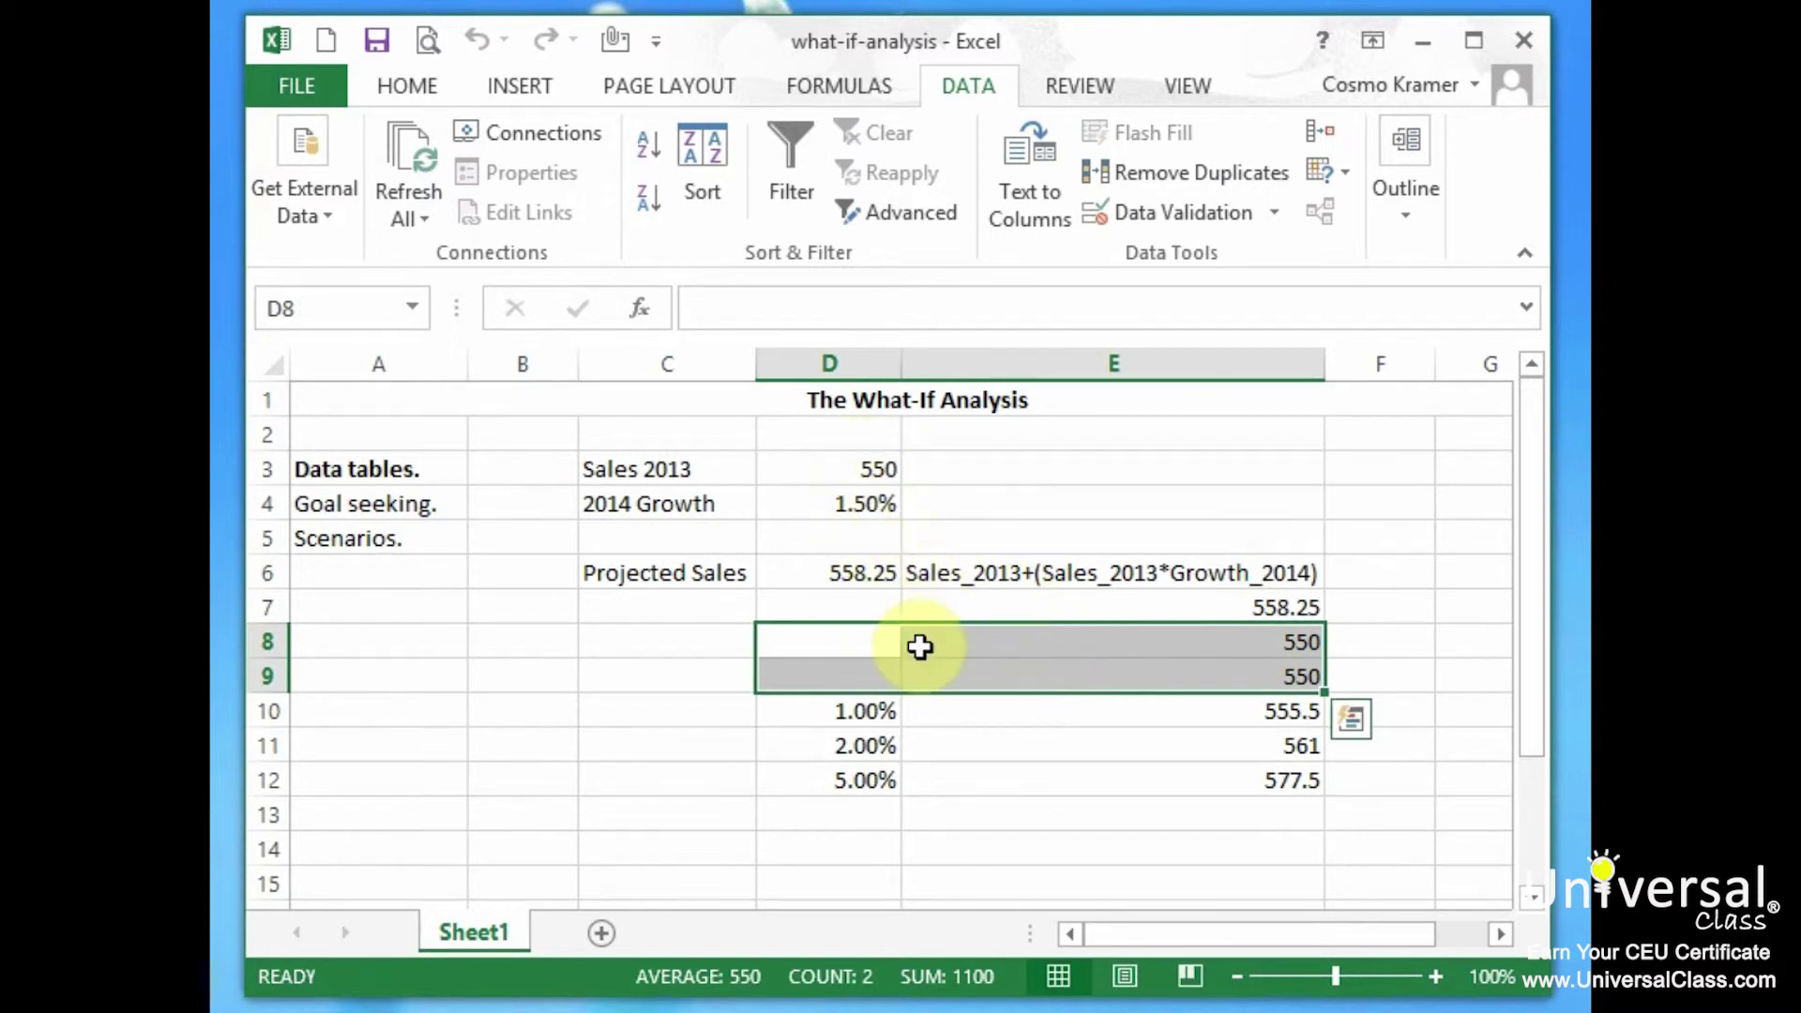
key("Down")
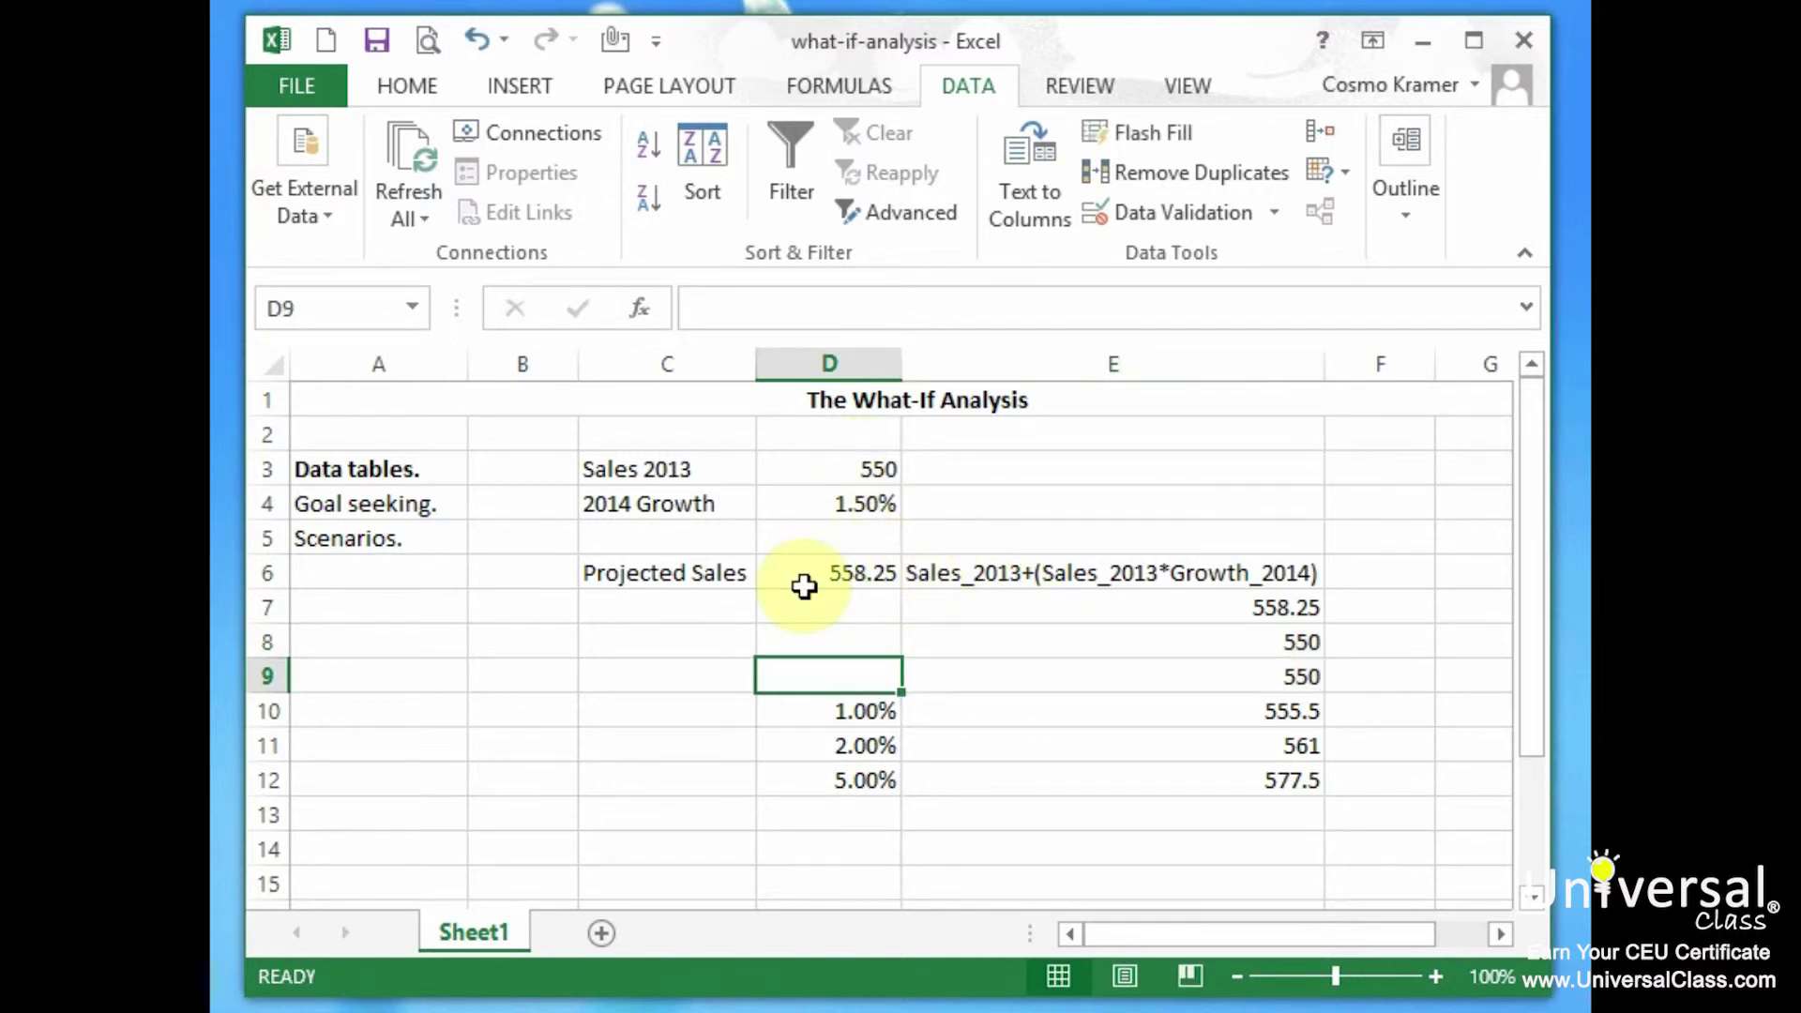
type("0.")
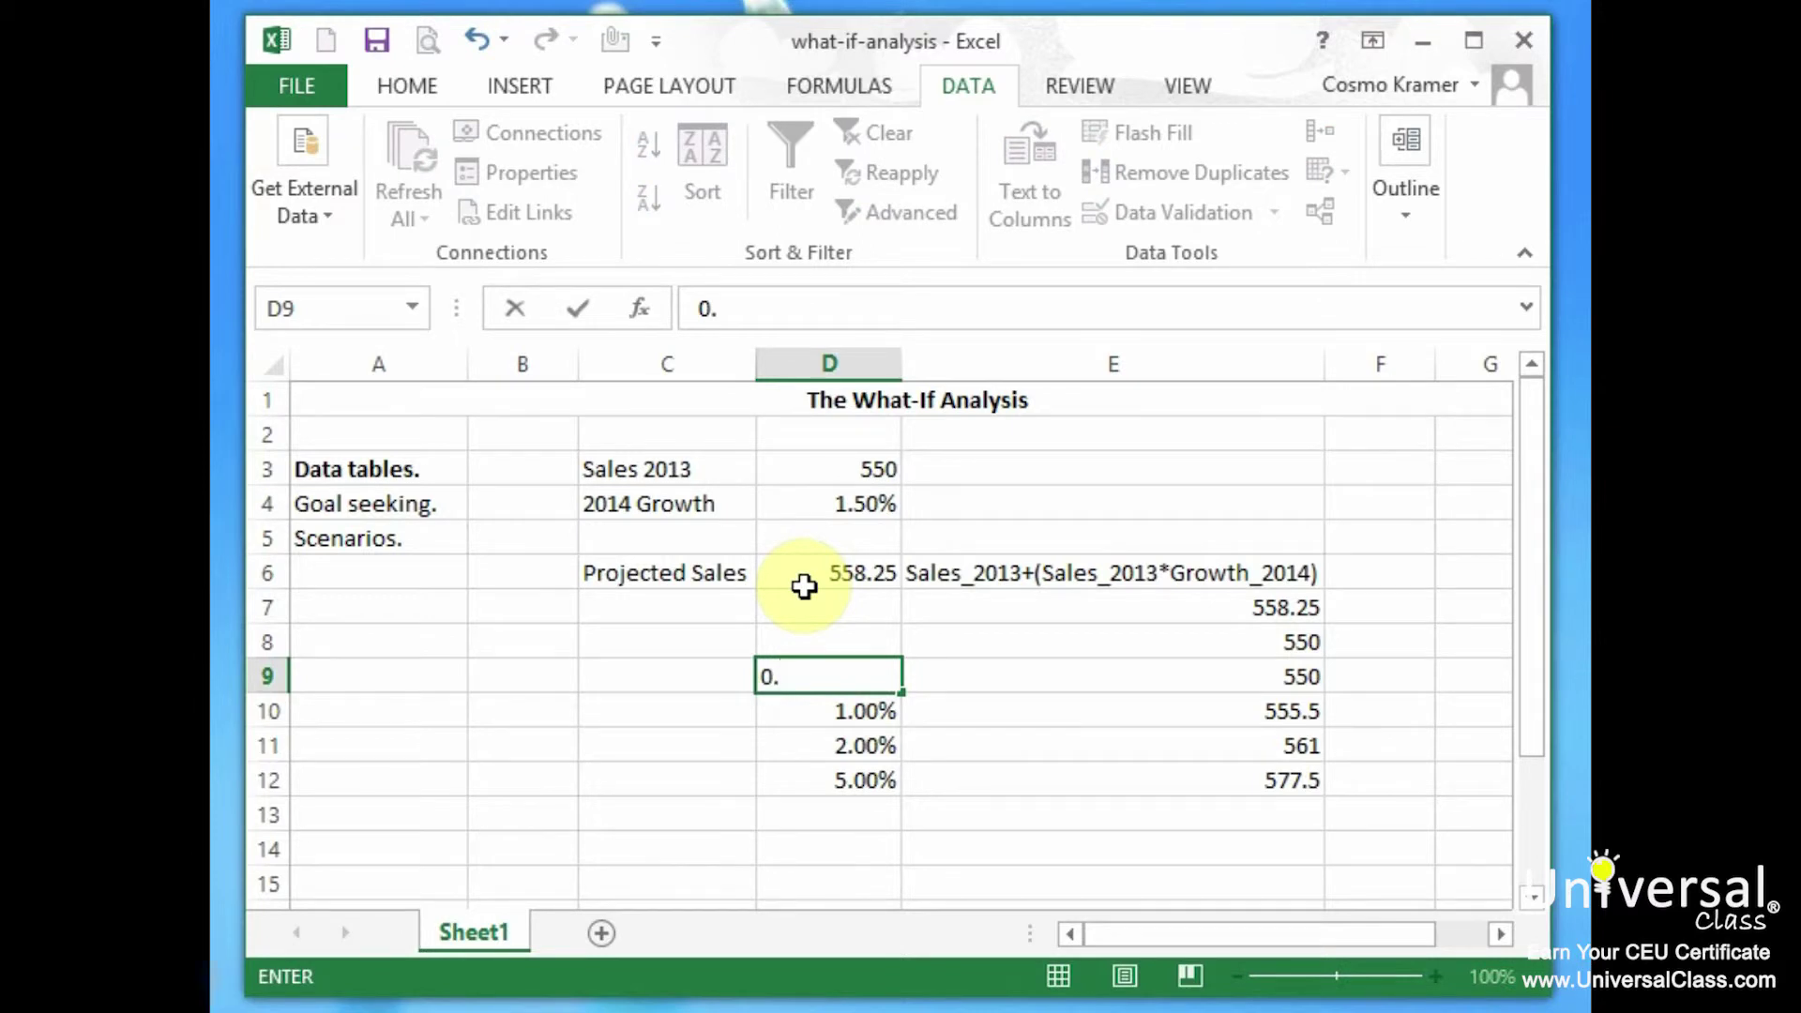
key("BackSpace")
key("BackSpace")
type("0.50%")
key("Return")
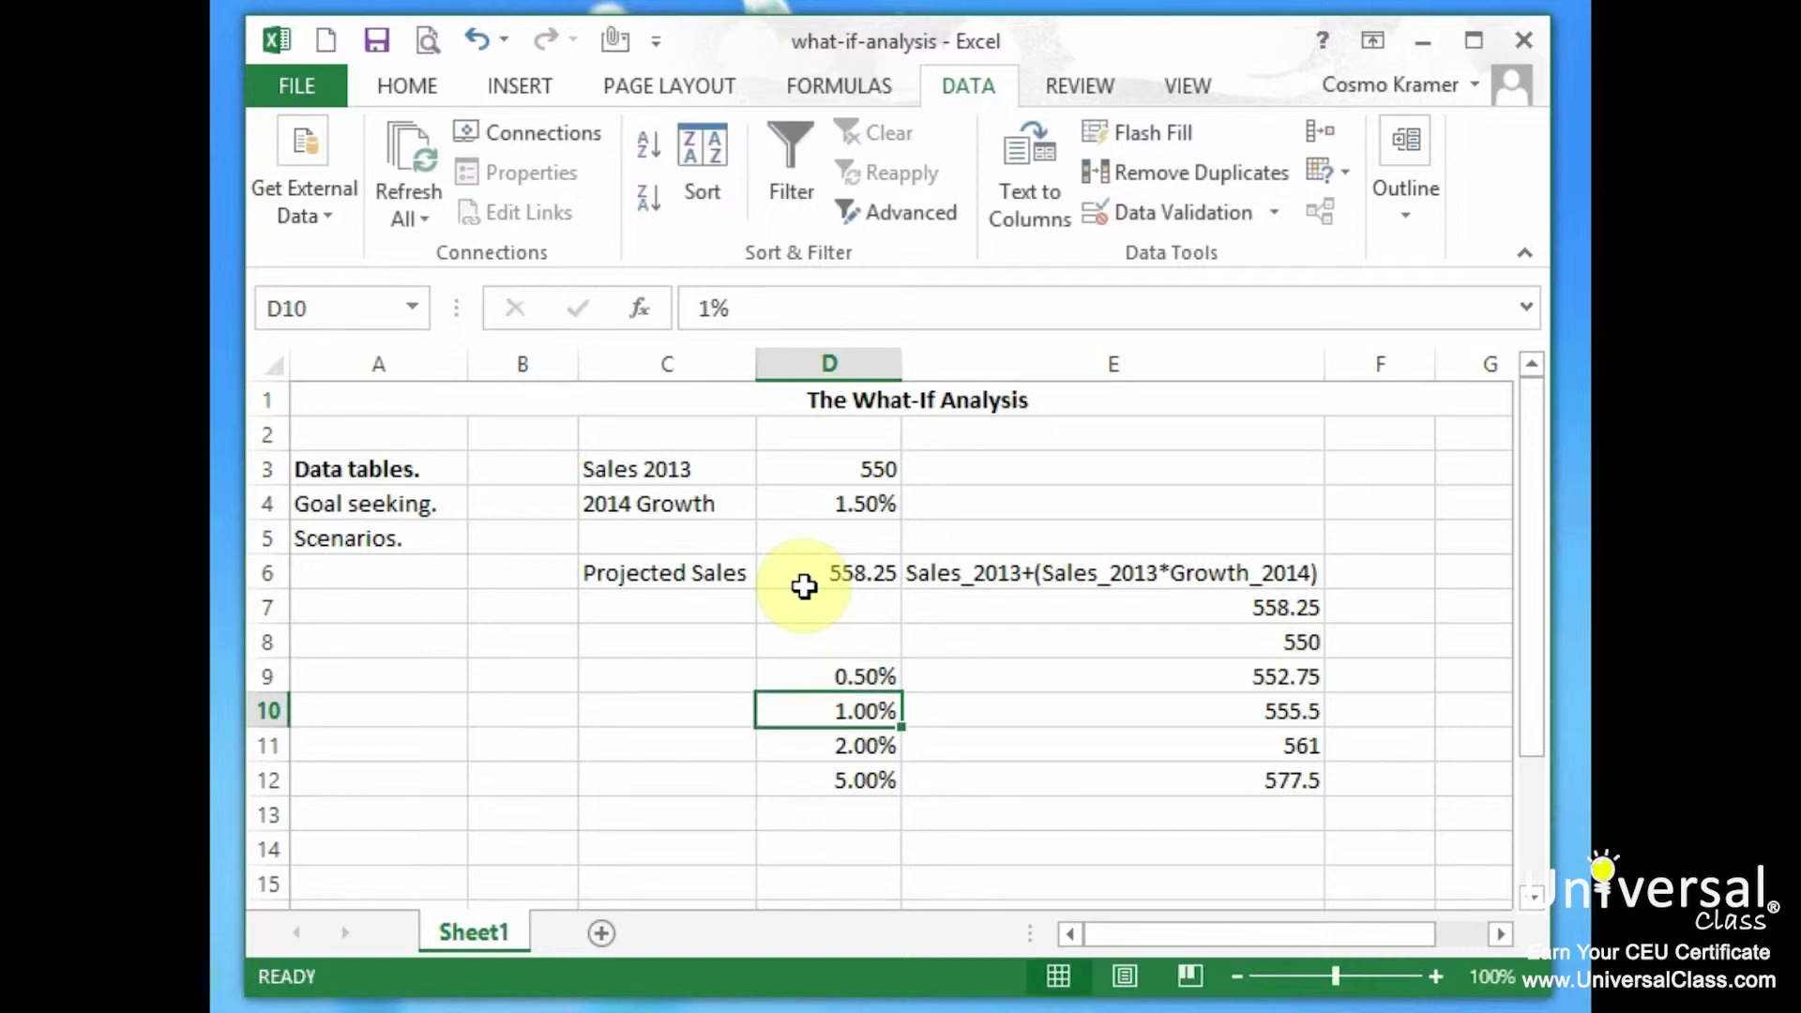
Step: Examine the projected sales in column E against each growth rate in rows 9 to 12
key("Up")
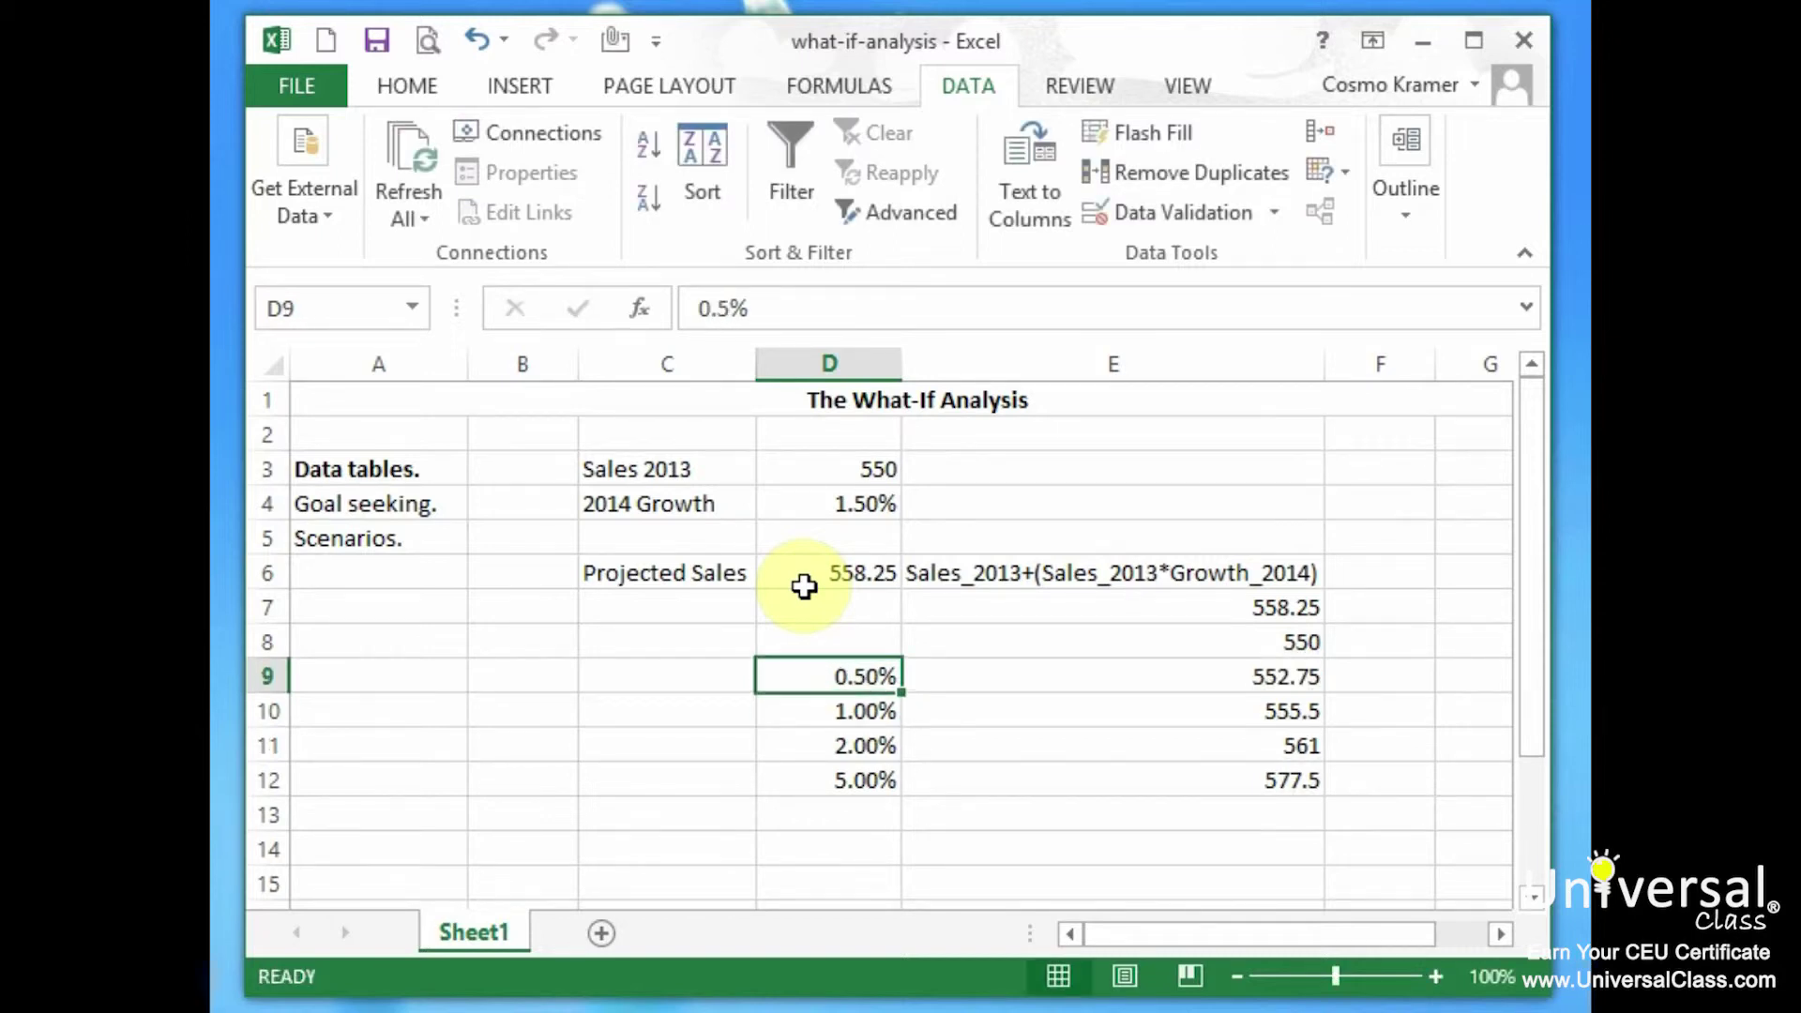
key("Down")
left_click(1279, 710)
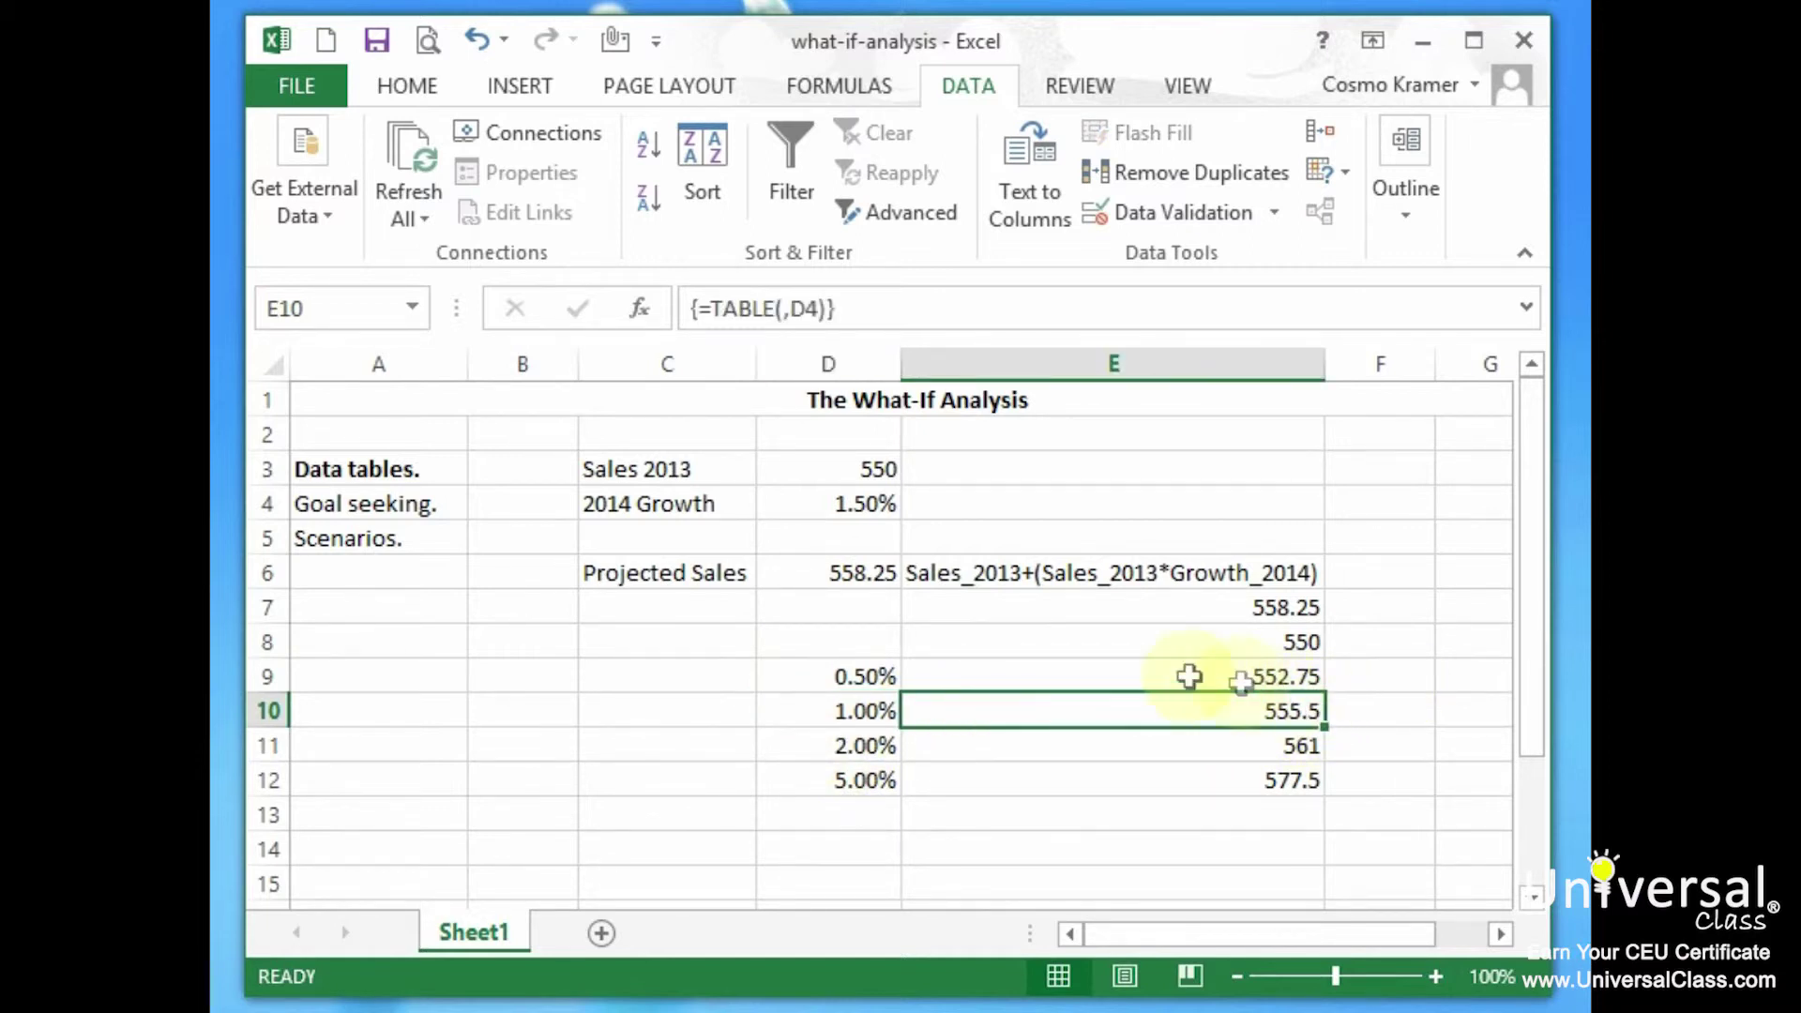
left_click(821, 748)
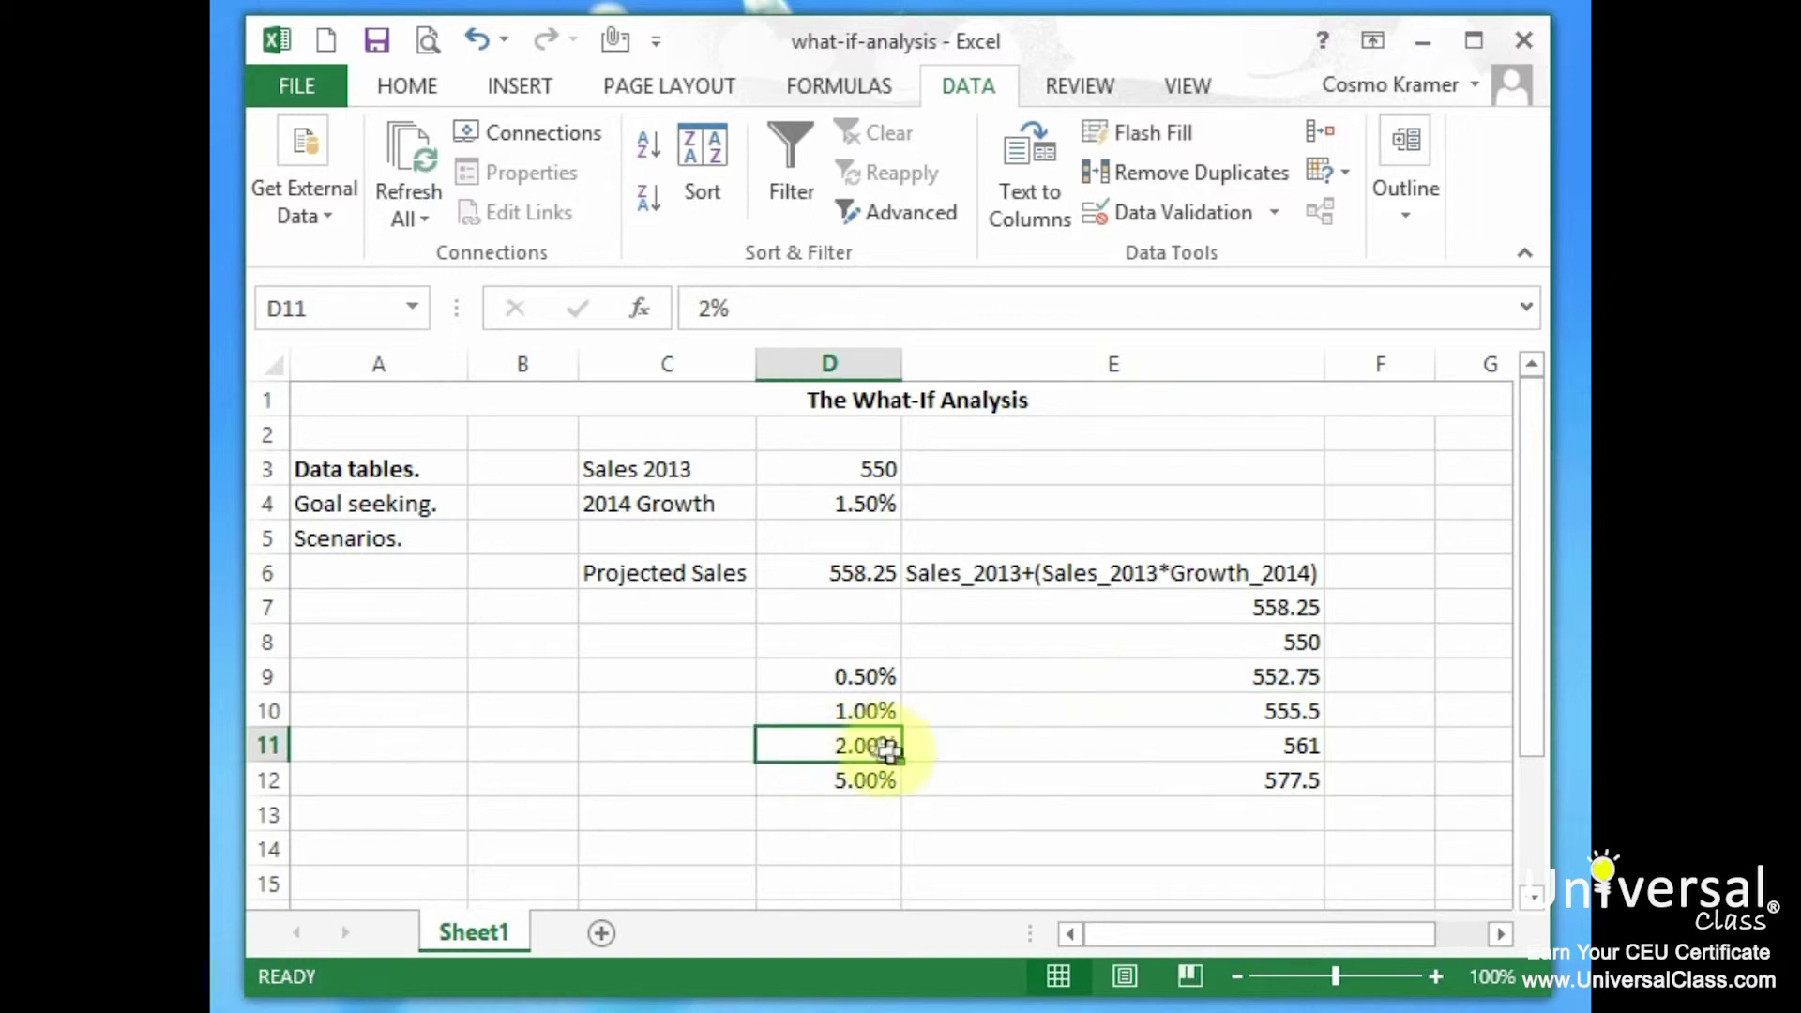
left_click(1279, 746)
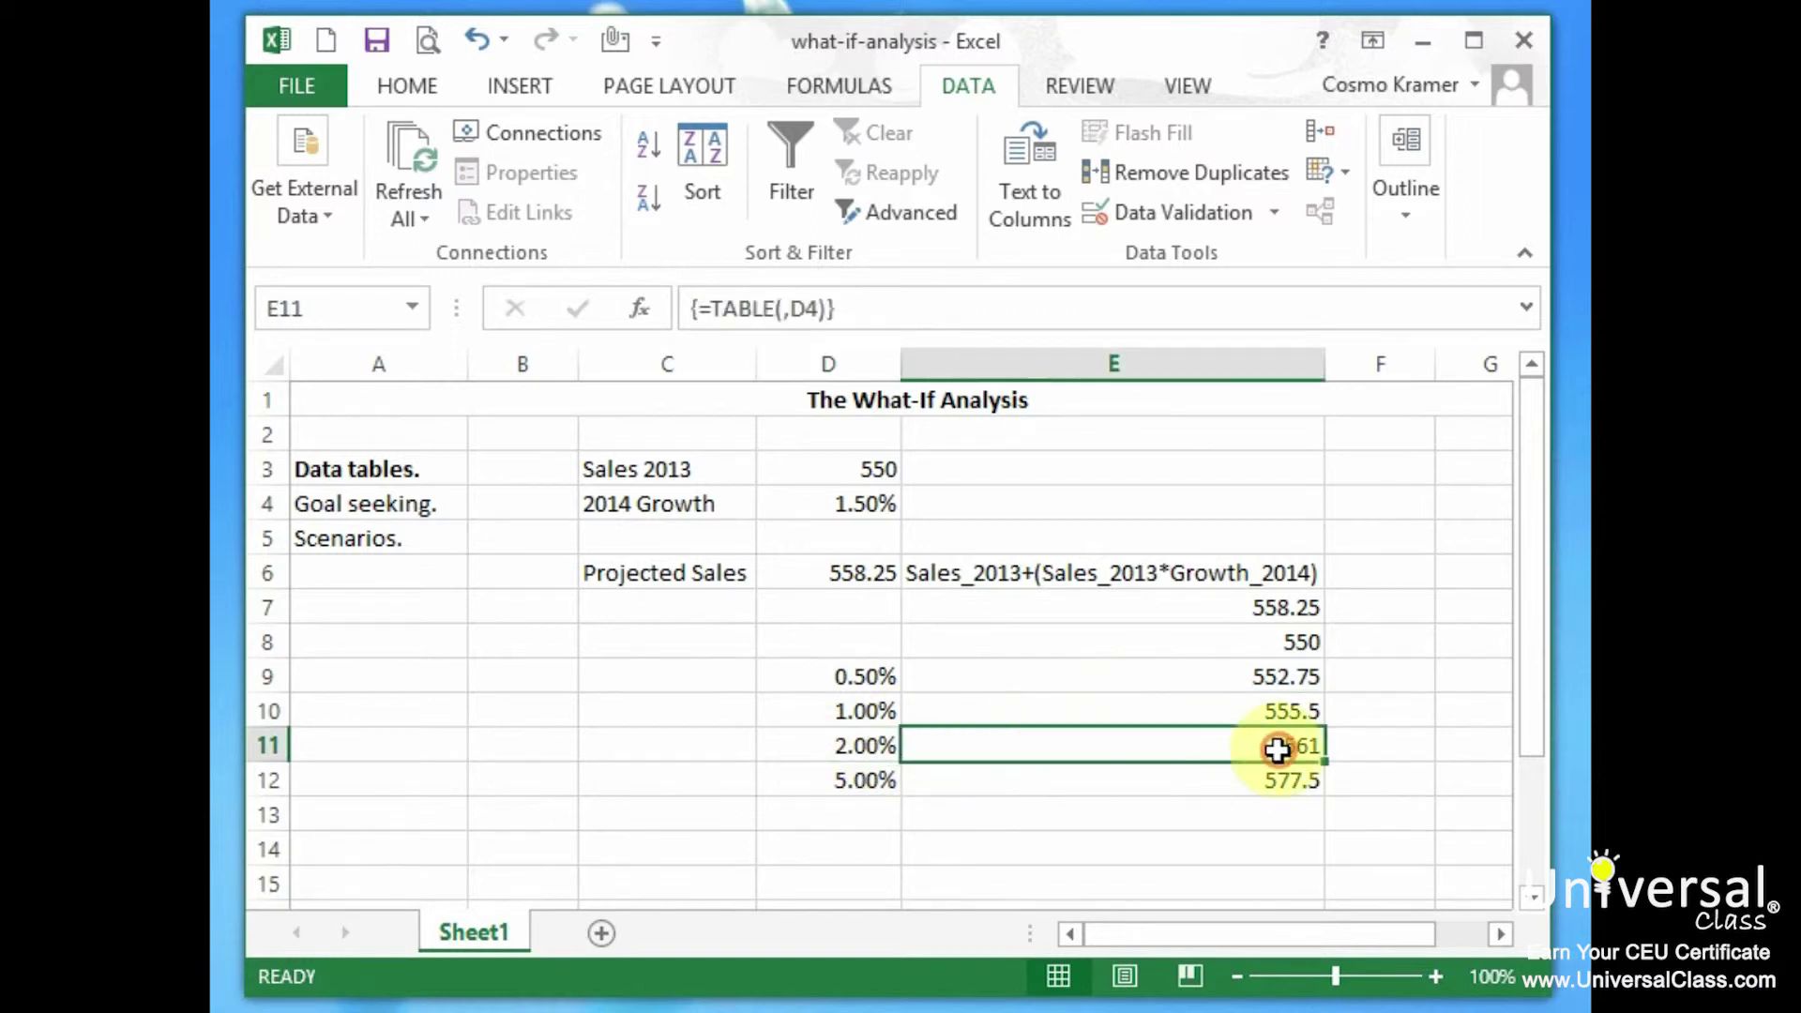
left_click(856, 779)
left_click(1105, 781)
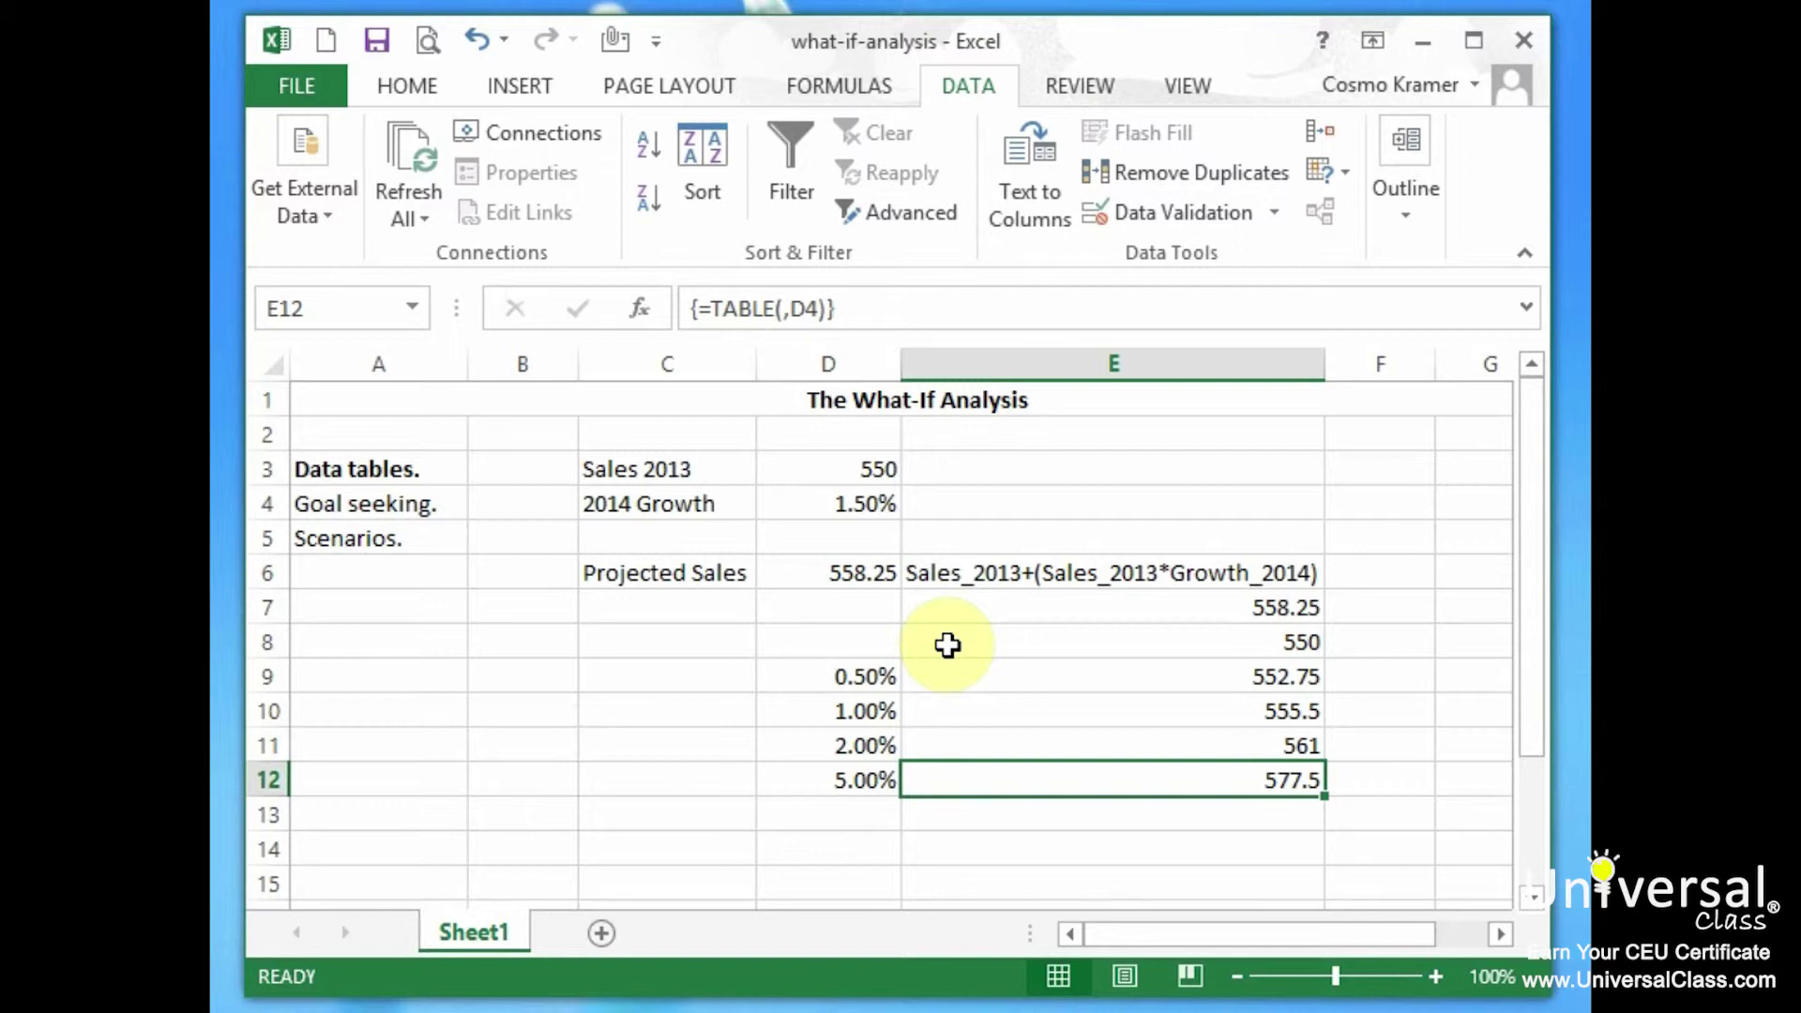
left_click(647, 661)
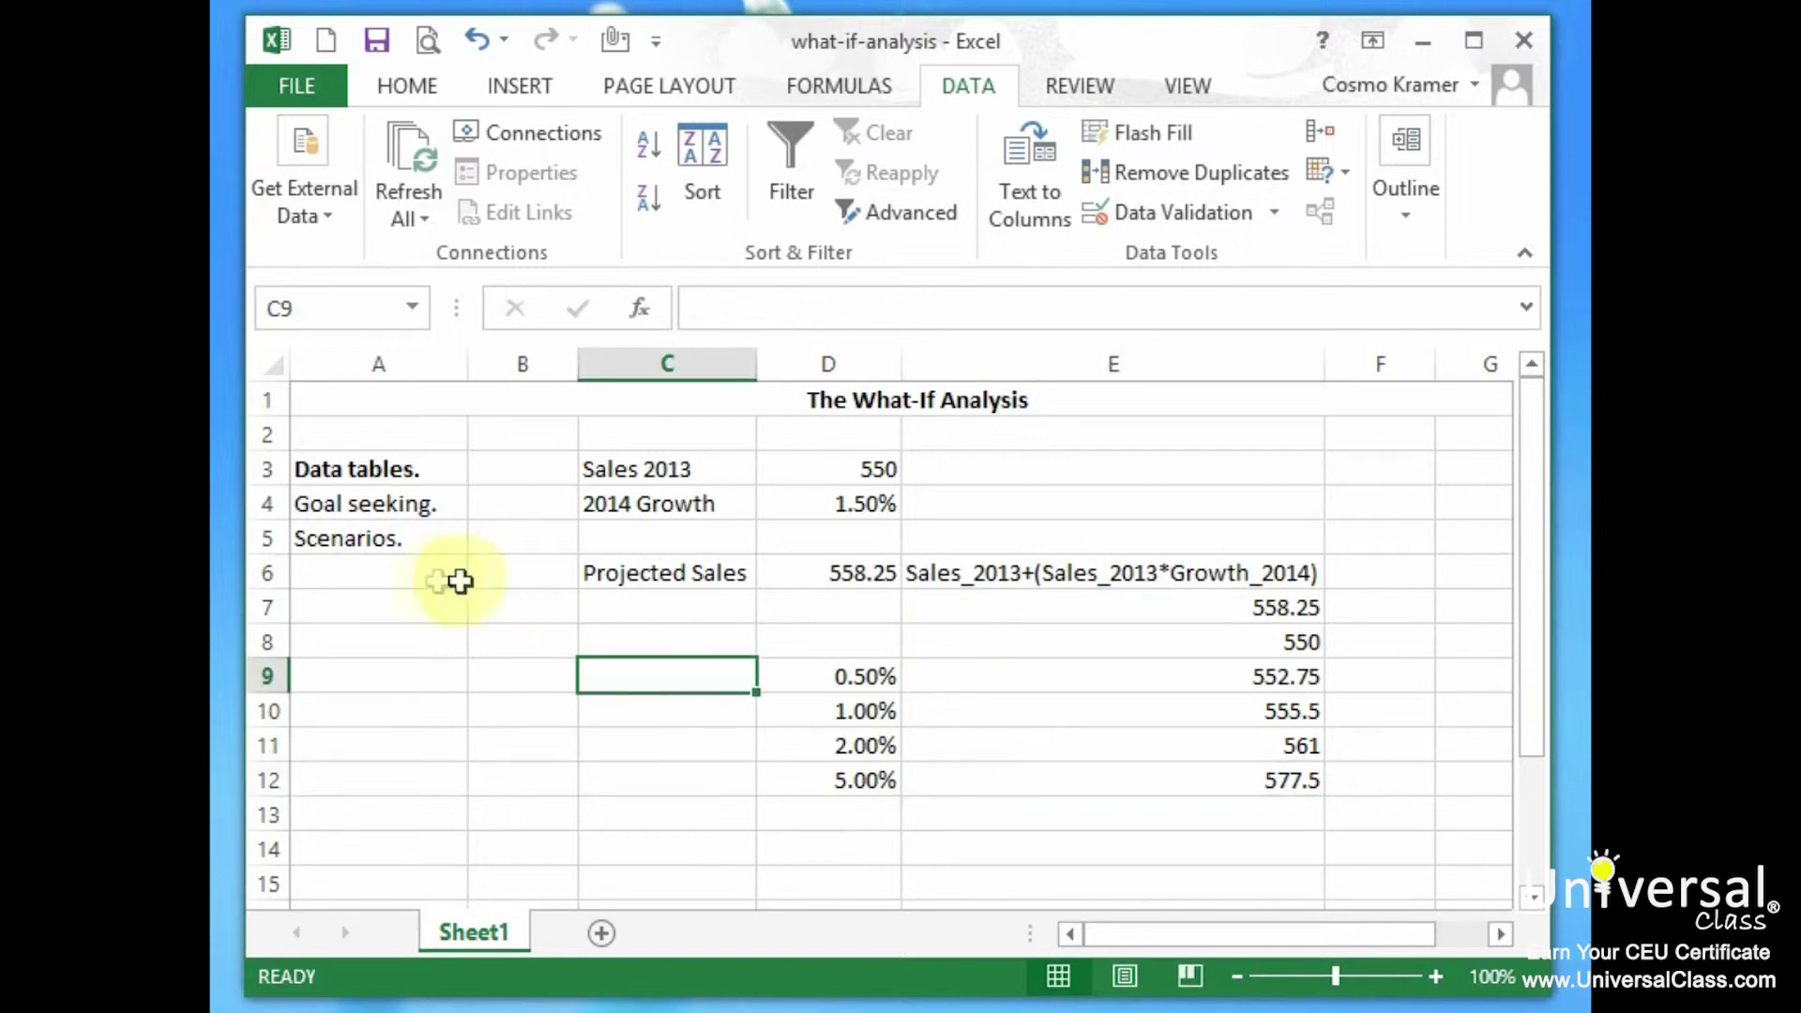
Step: Make the "Goal seeking." topic in A4 bold and clear the contents of B3:F14
left_click(422, 505)
key("ctrl+b")
left_click_drag(563, 478, 1368, 842)
key("Delete")
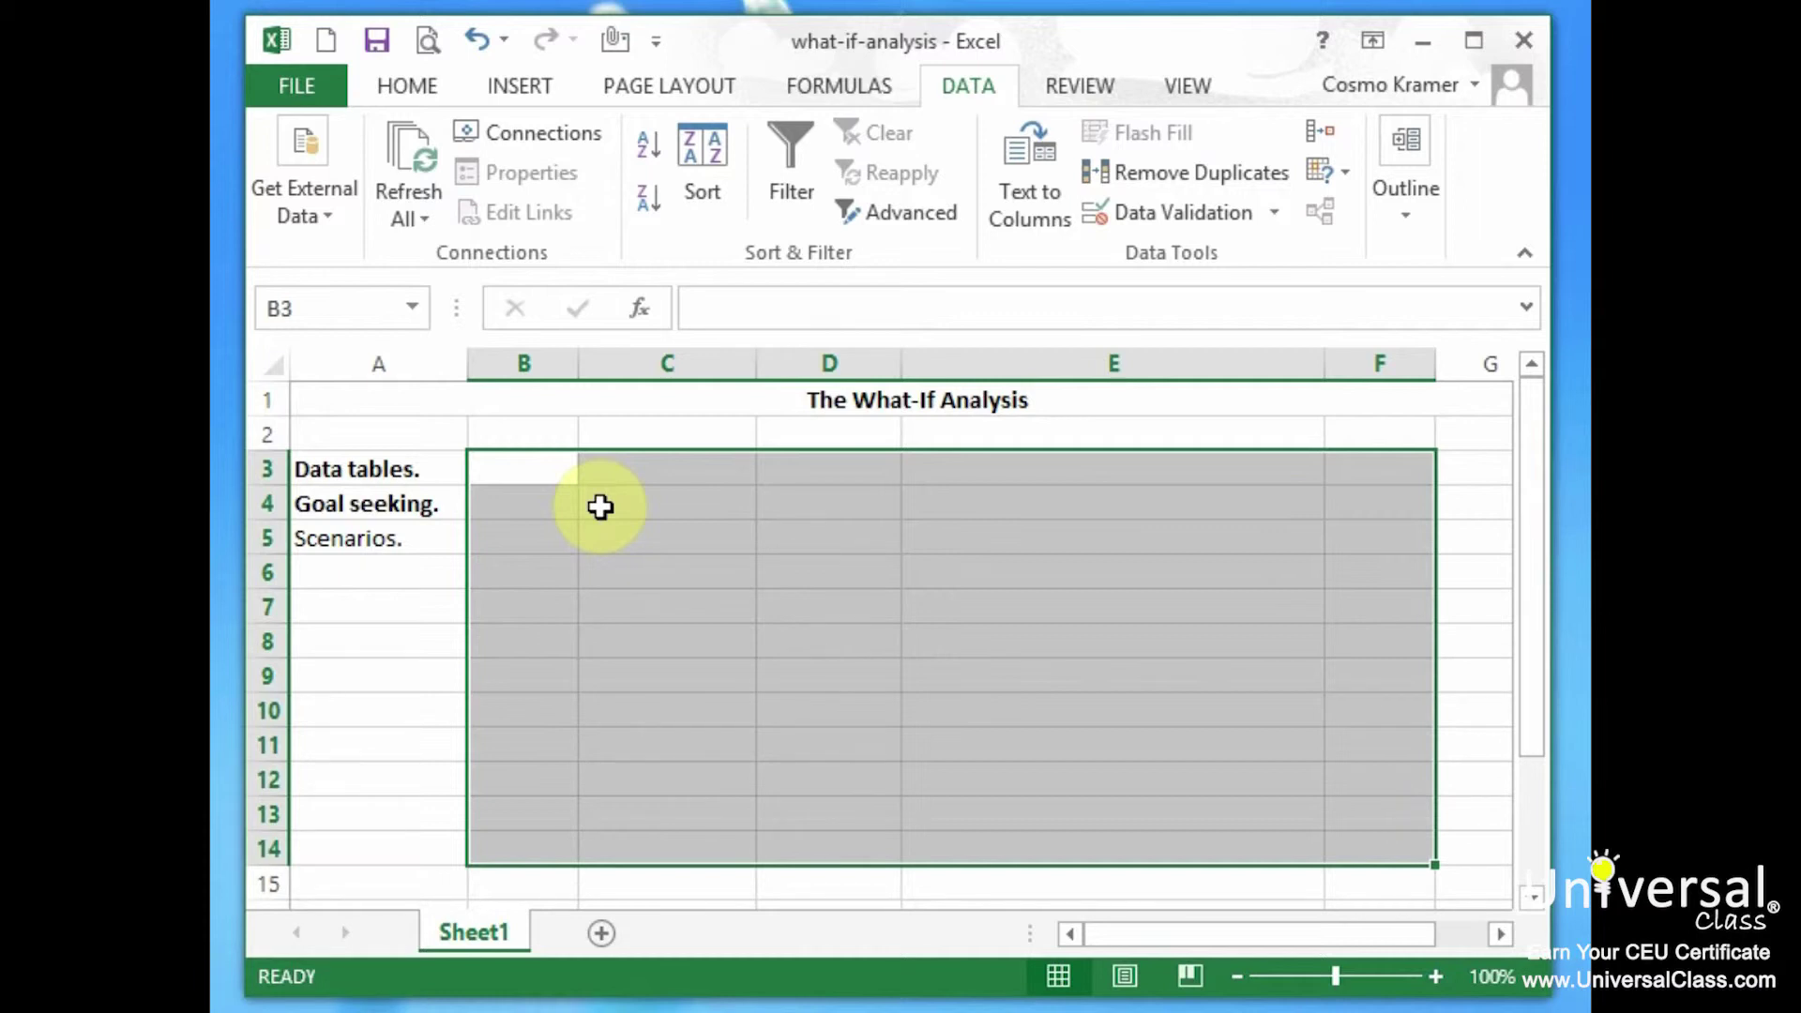
Step: Create a new blank workbook and place its window over the what-if-analysis workbook
left_click(354, 404)
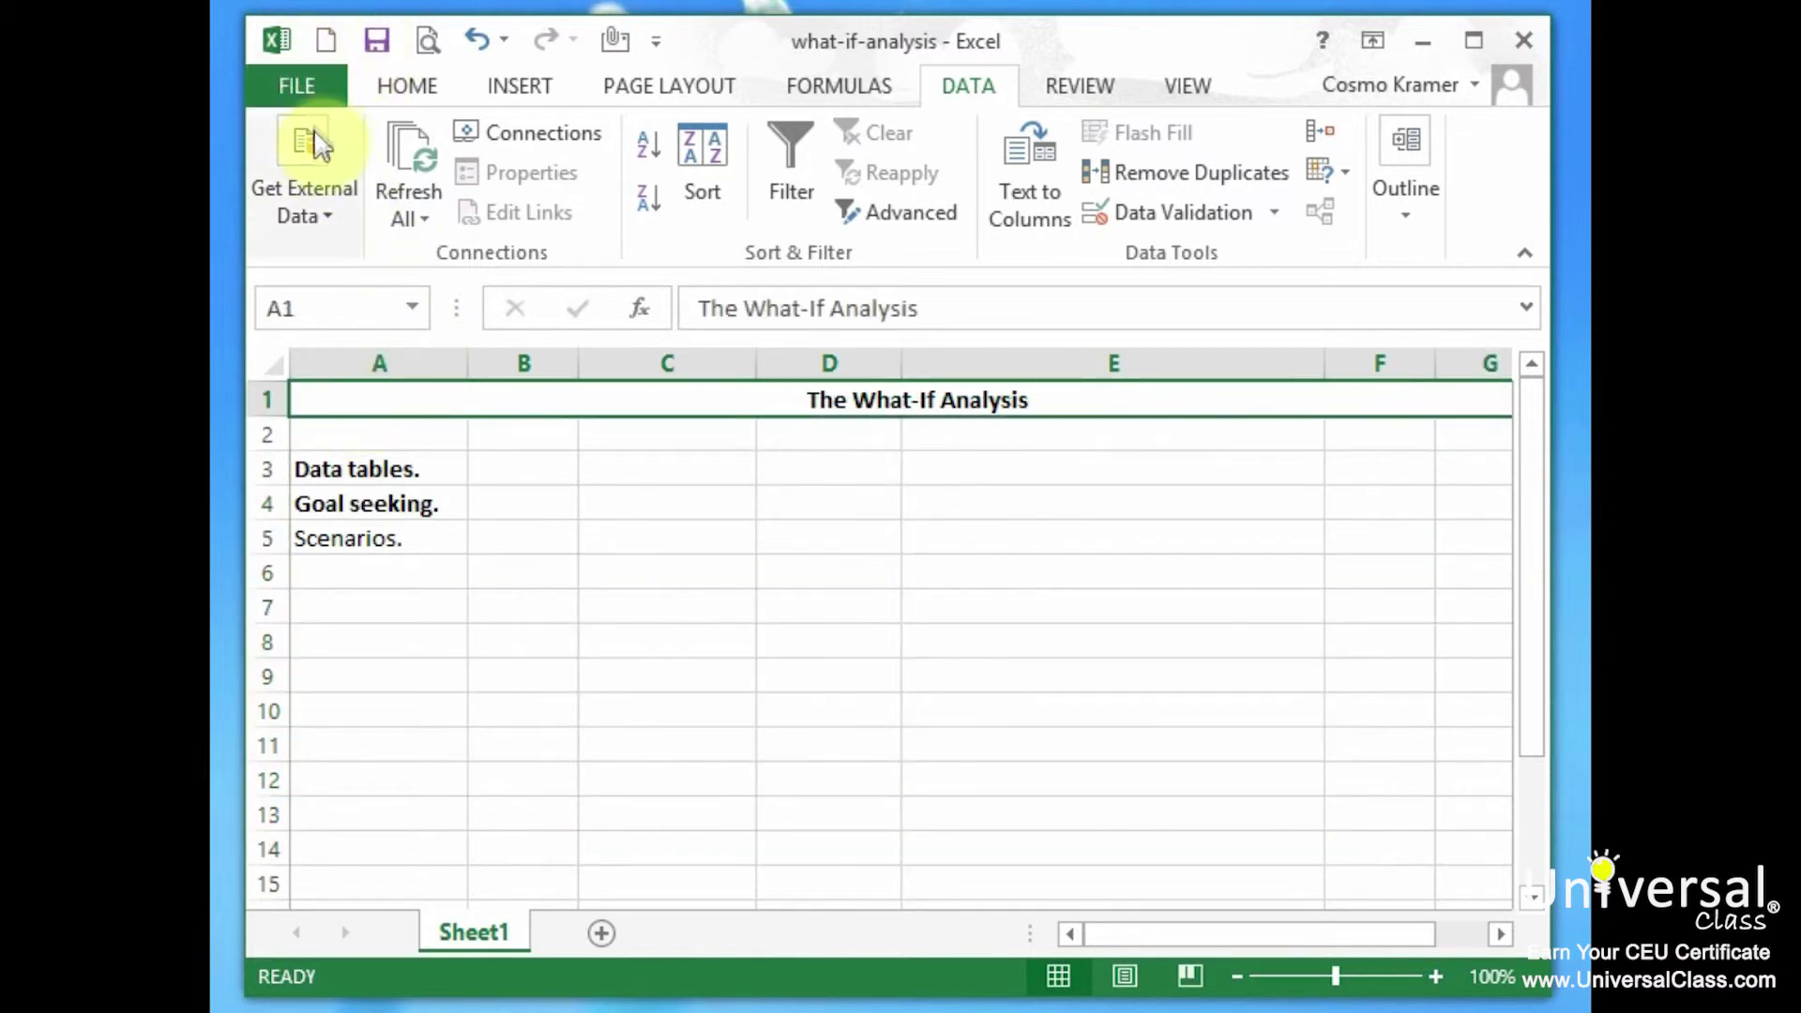
left_click(307, 85)
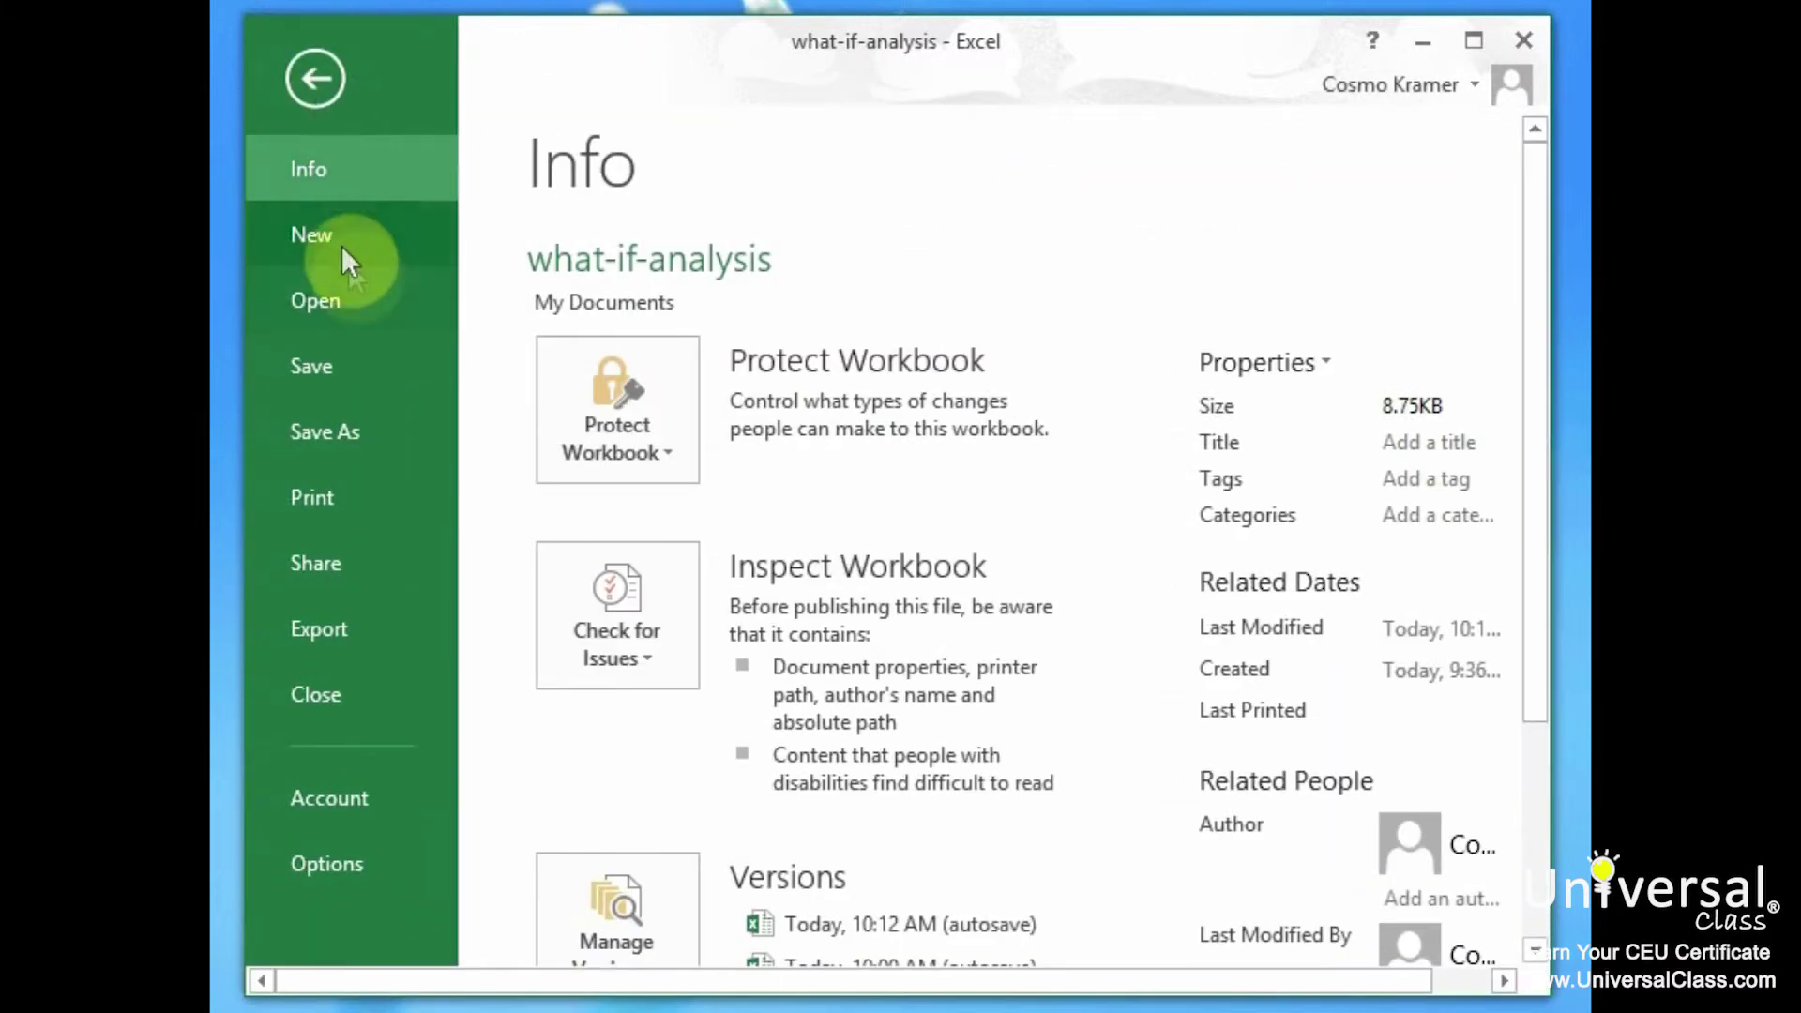
left_click(336, 230)
left_click(728, 604)
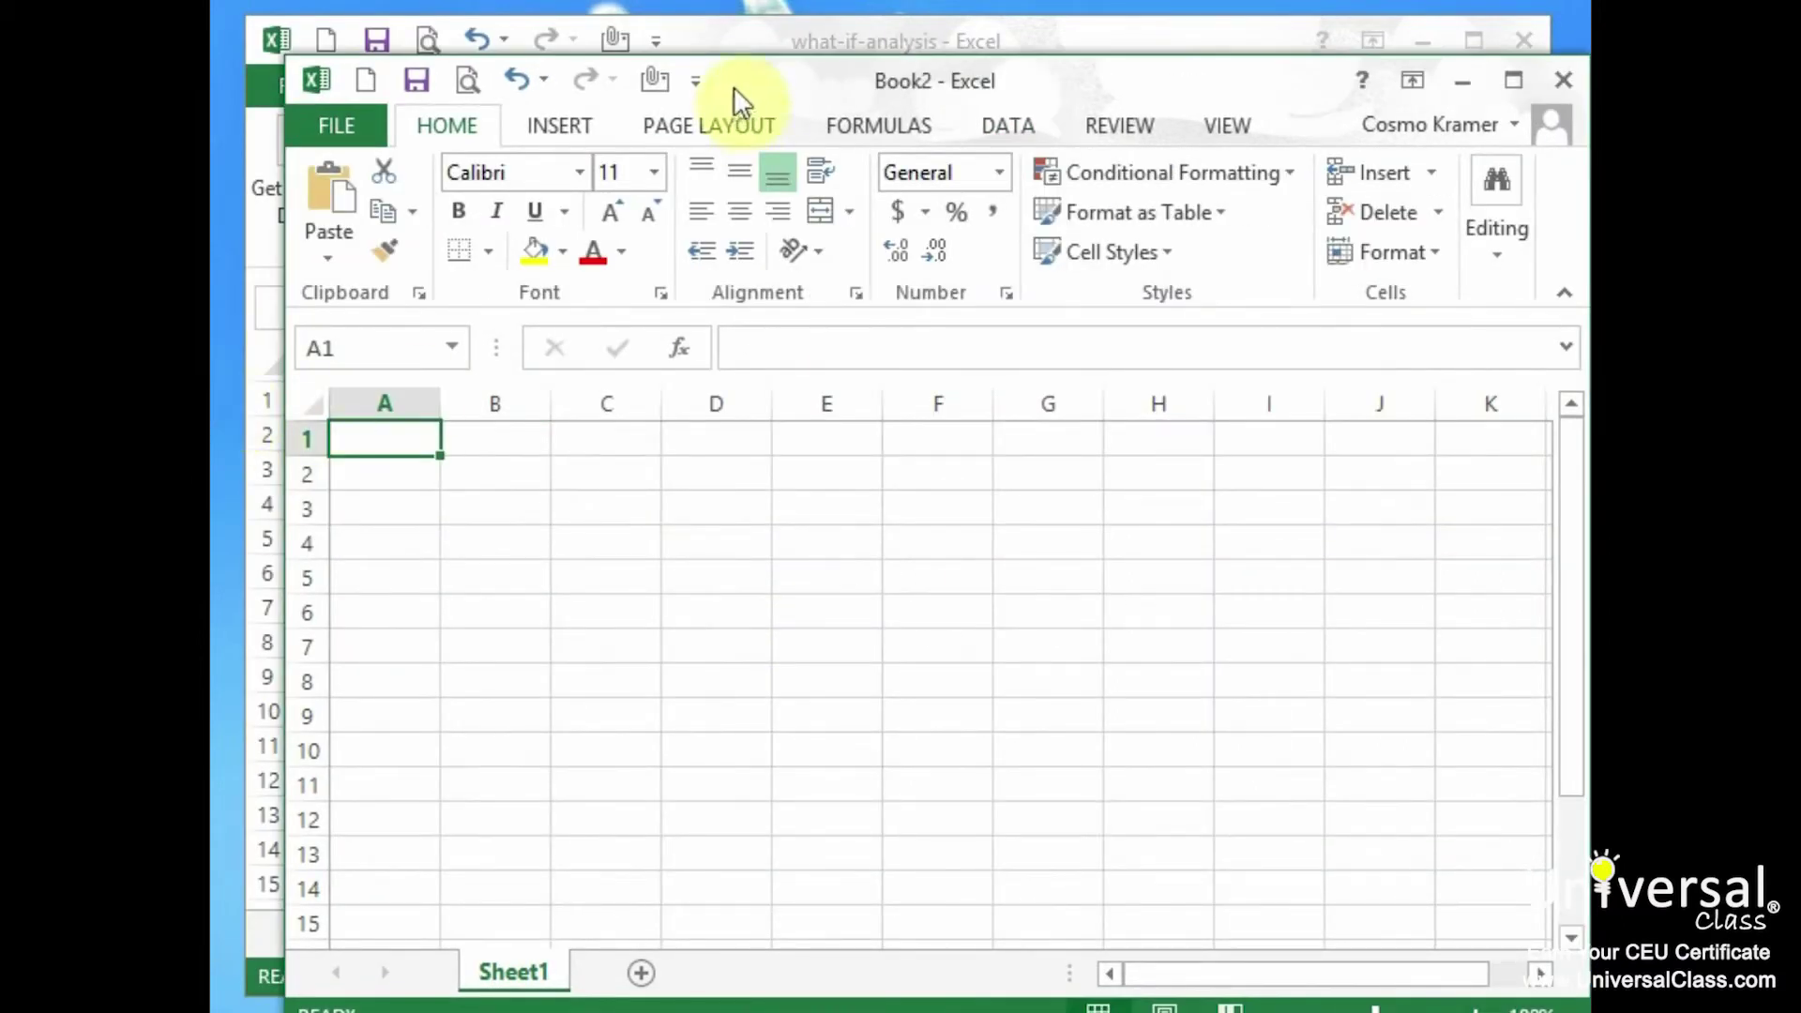
left_click_drag(790, 85, 752, 44)
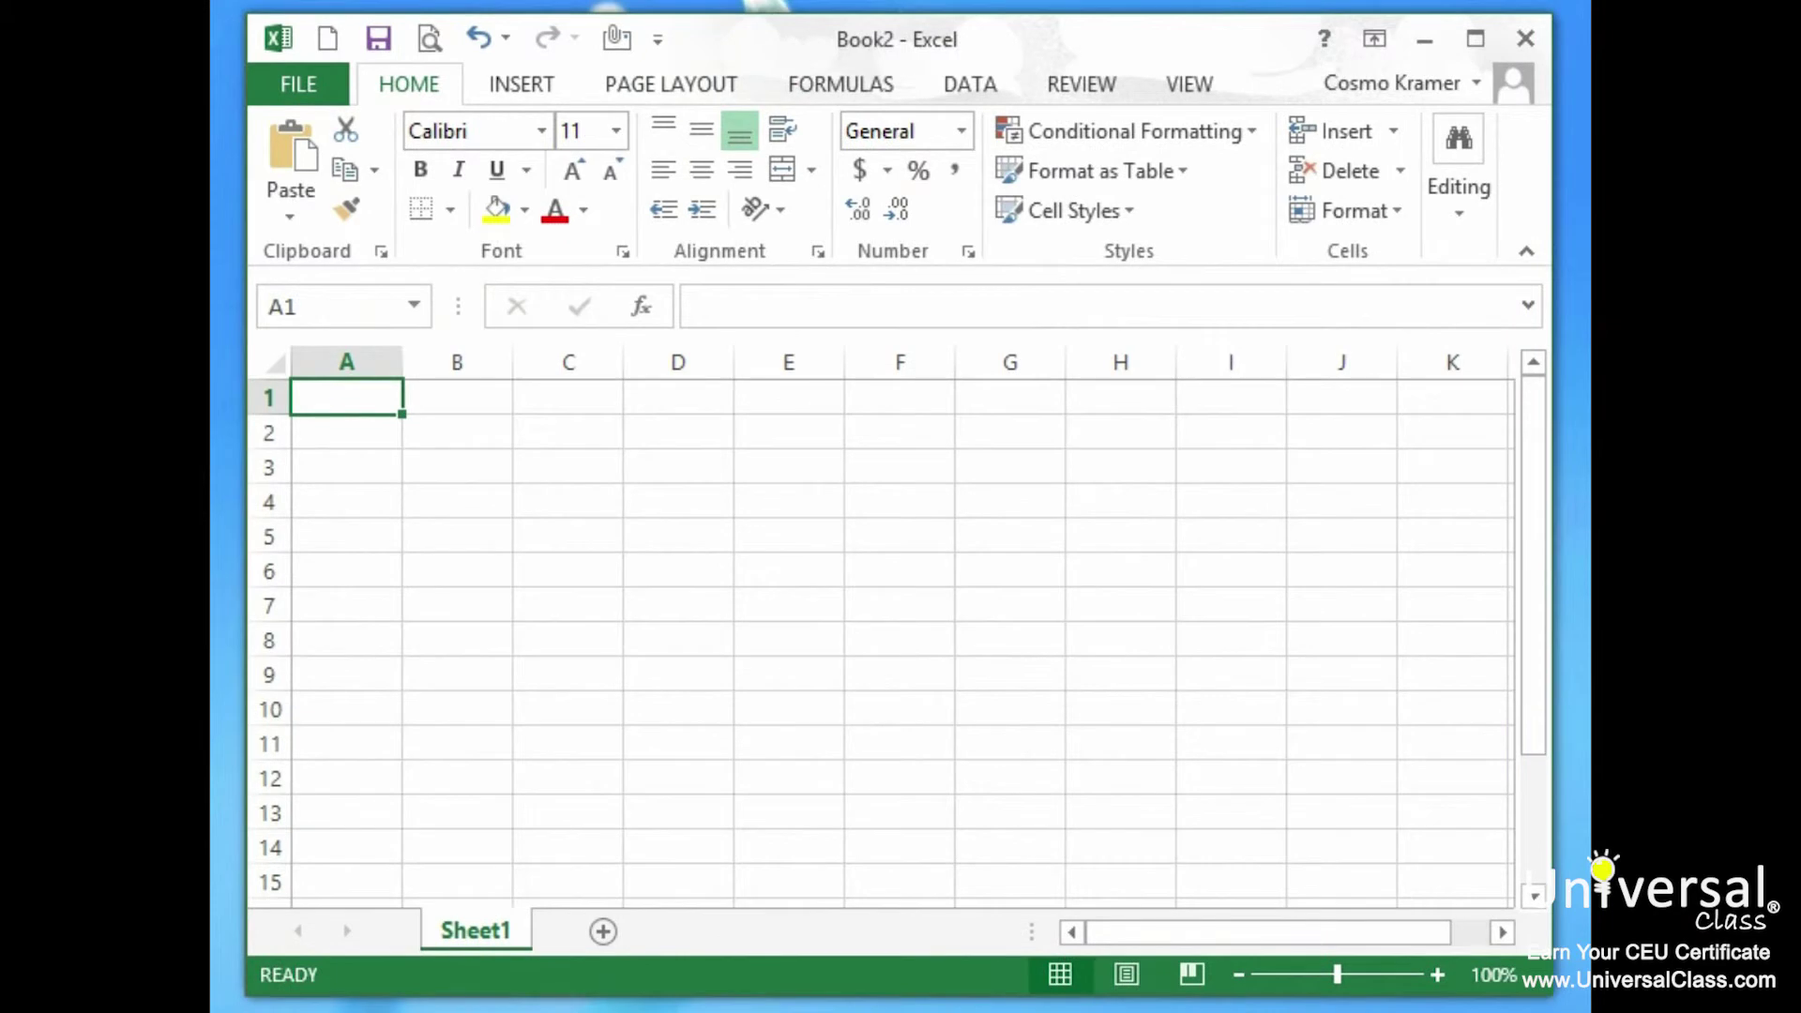
Step: Widen column B to about double its width and enter the bold heading "Quarter1" in cell B1
left_click(476, 399)
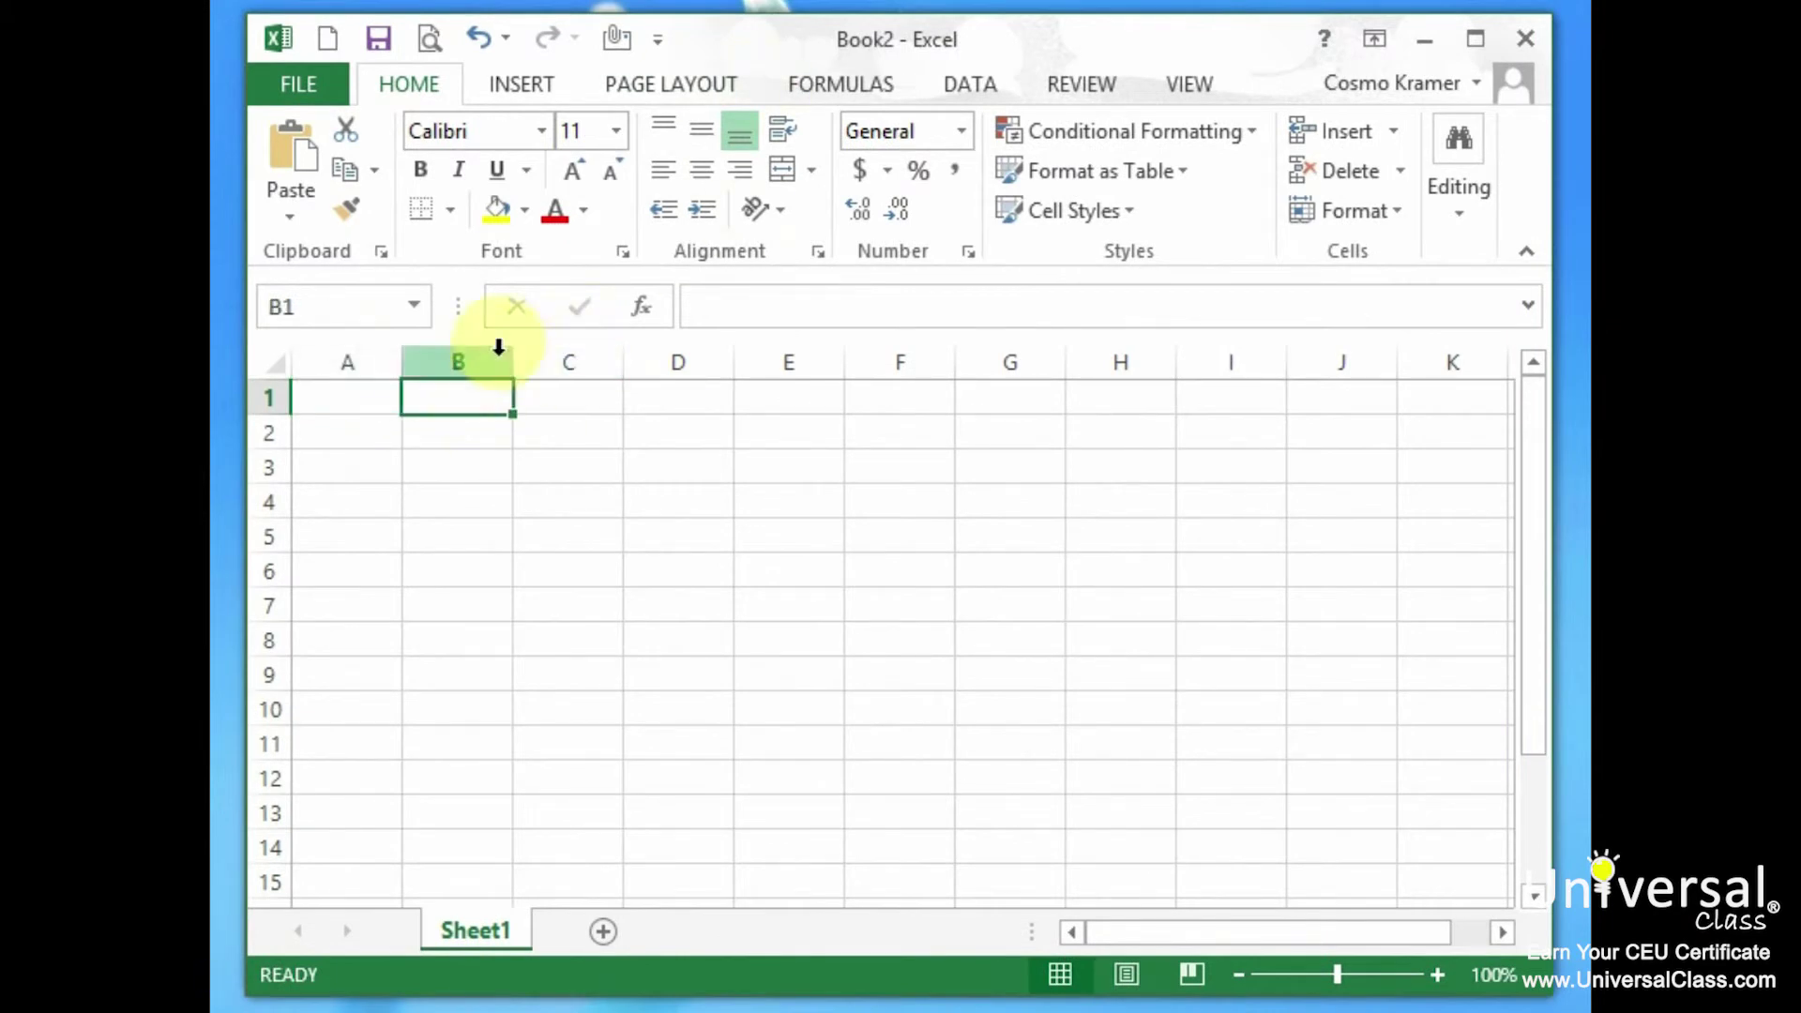
left_click(472, 361)
left_click_drag(513, 366, 618, 366)
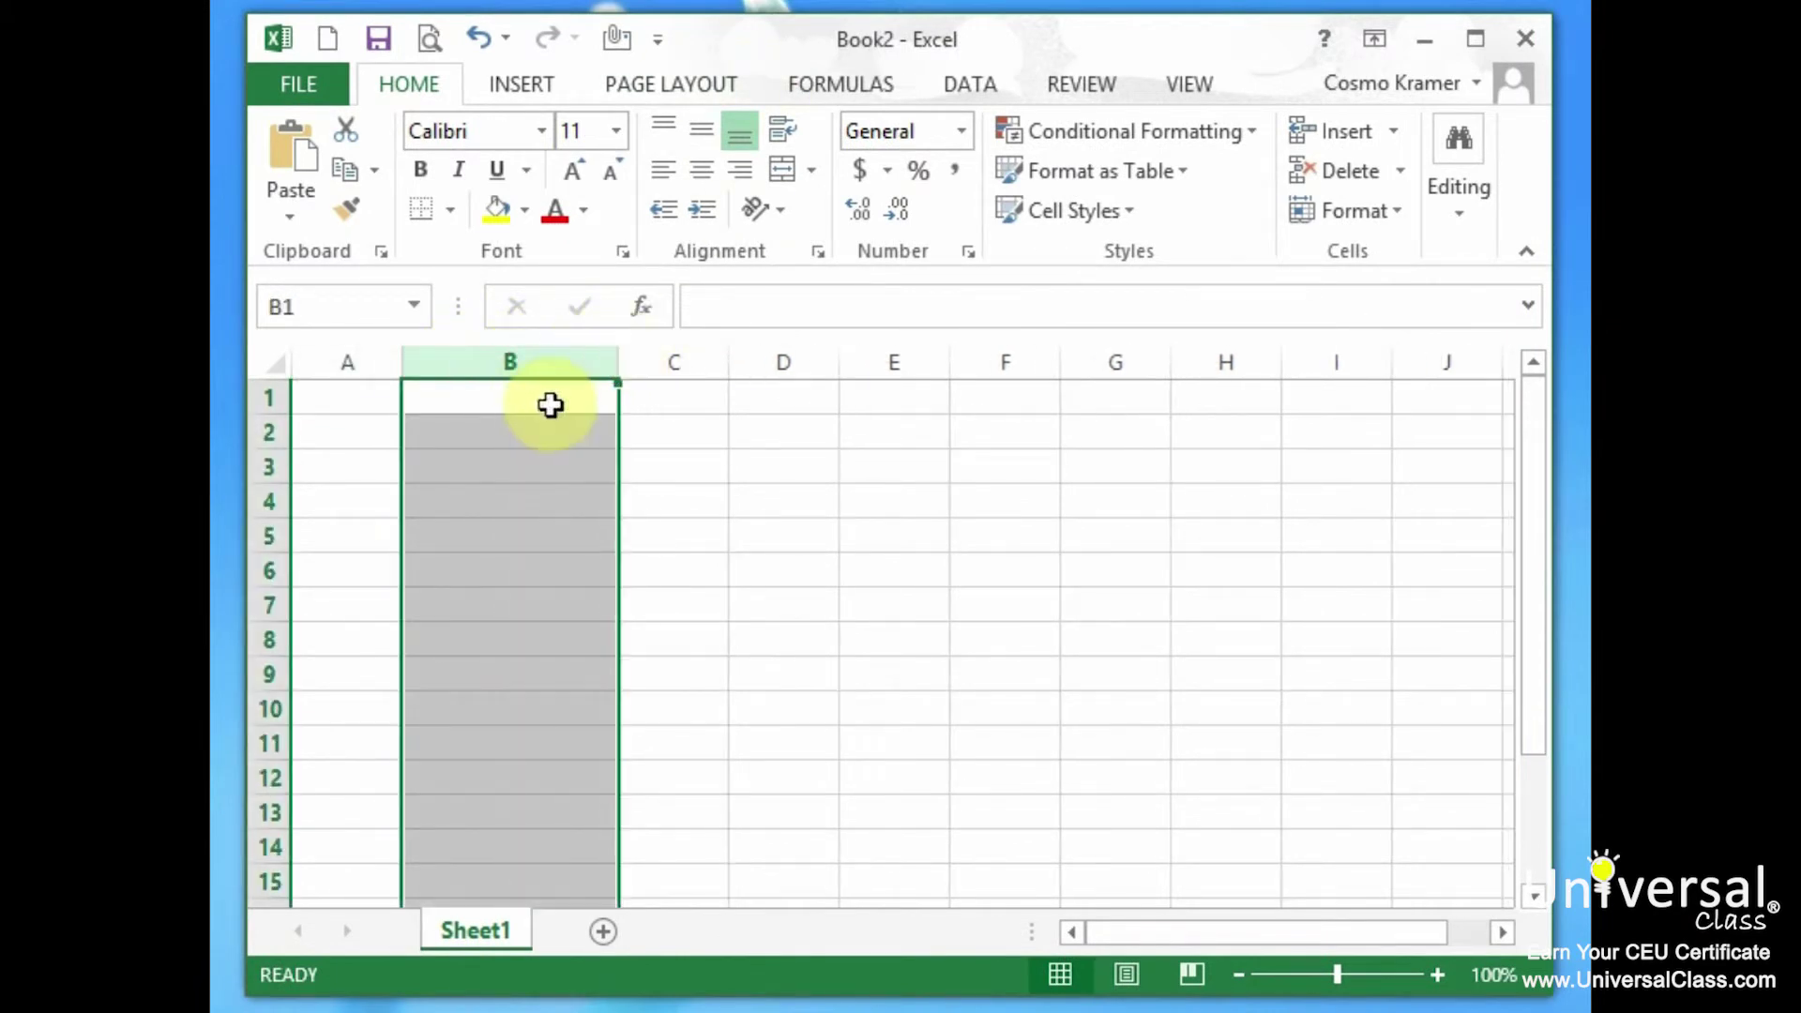
left_click(520, 386)
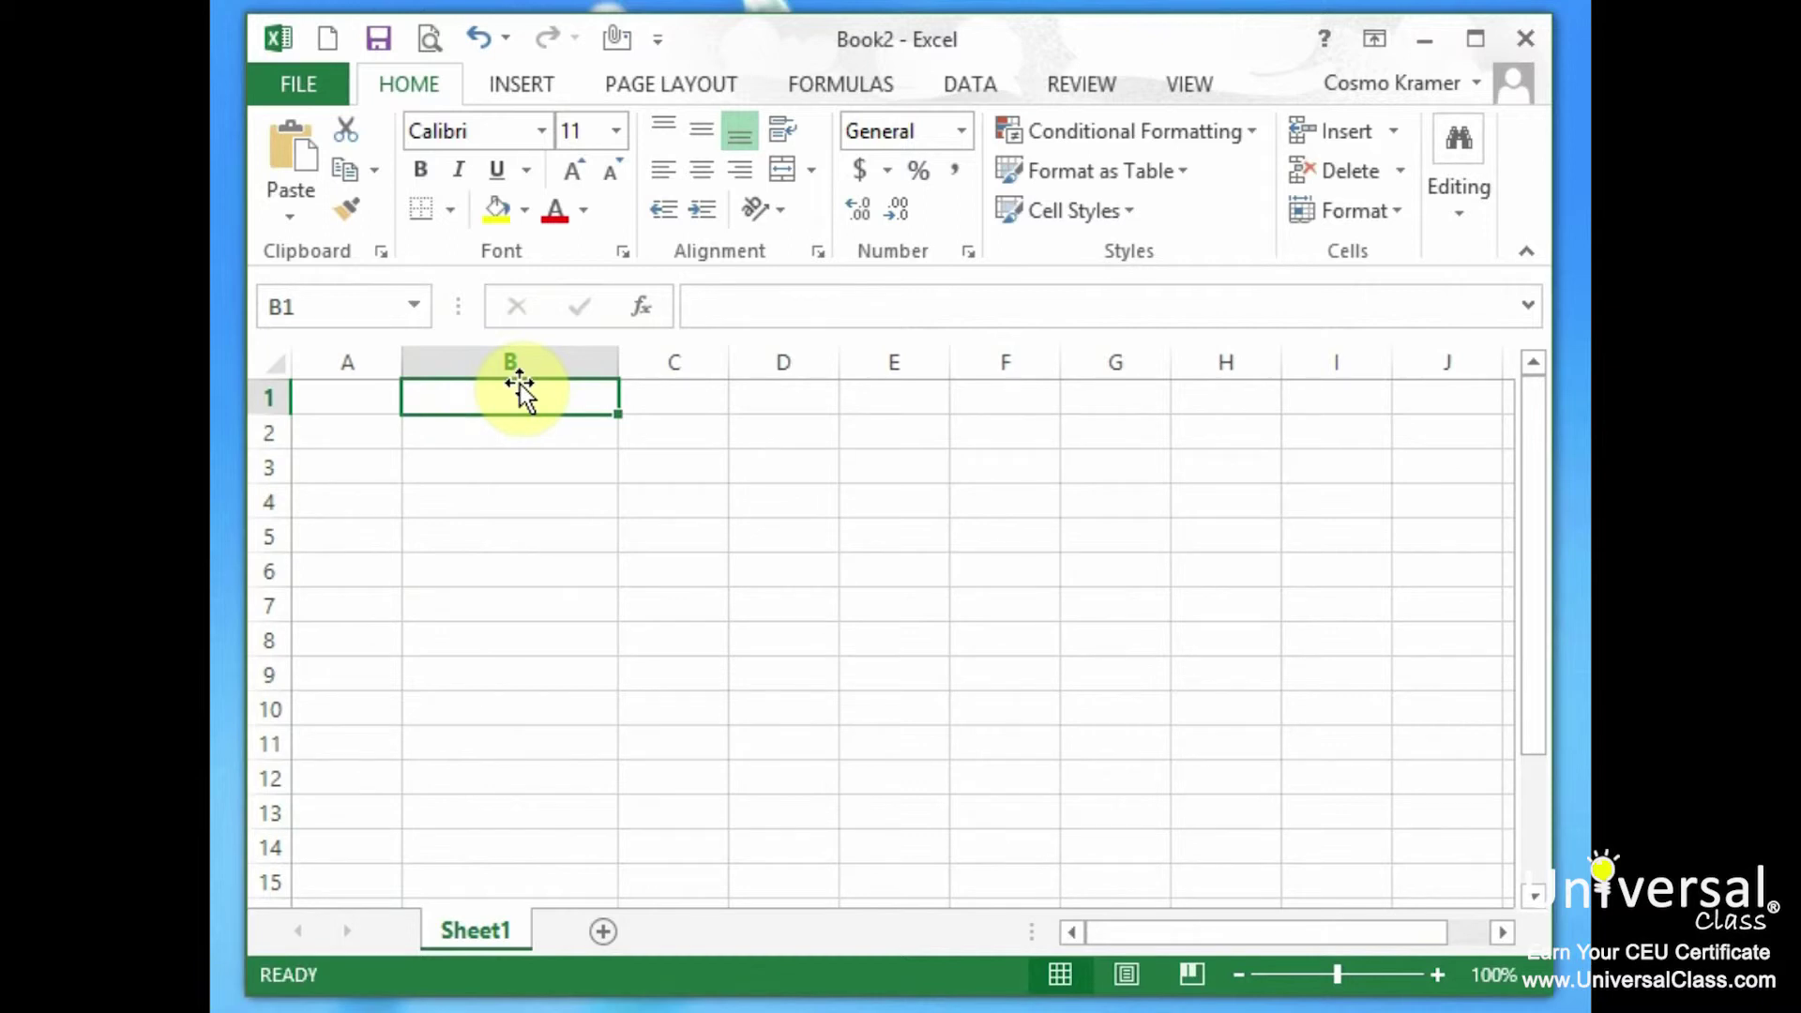
key("ctrl+b")
type("Quarter1")
key("Return")
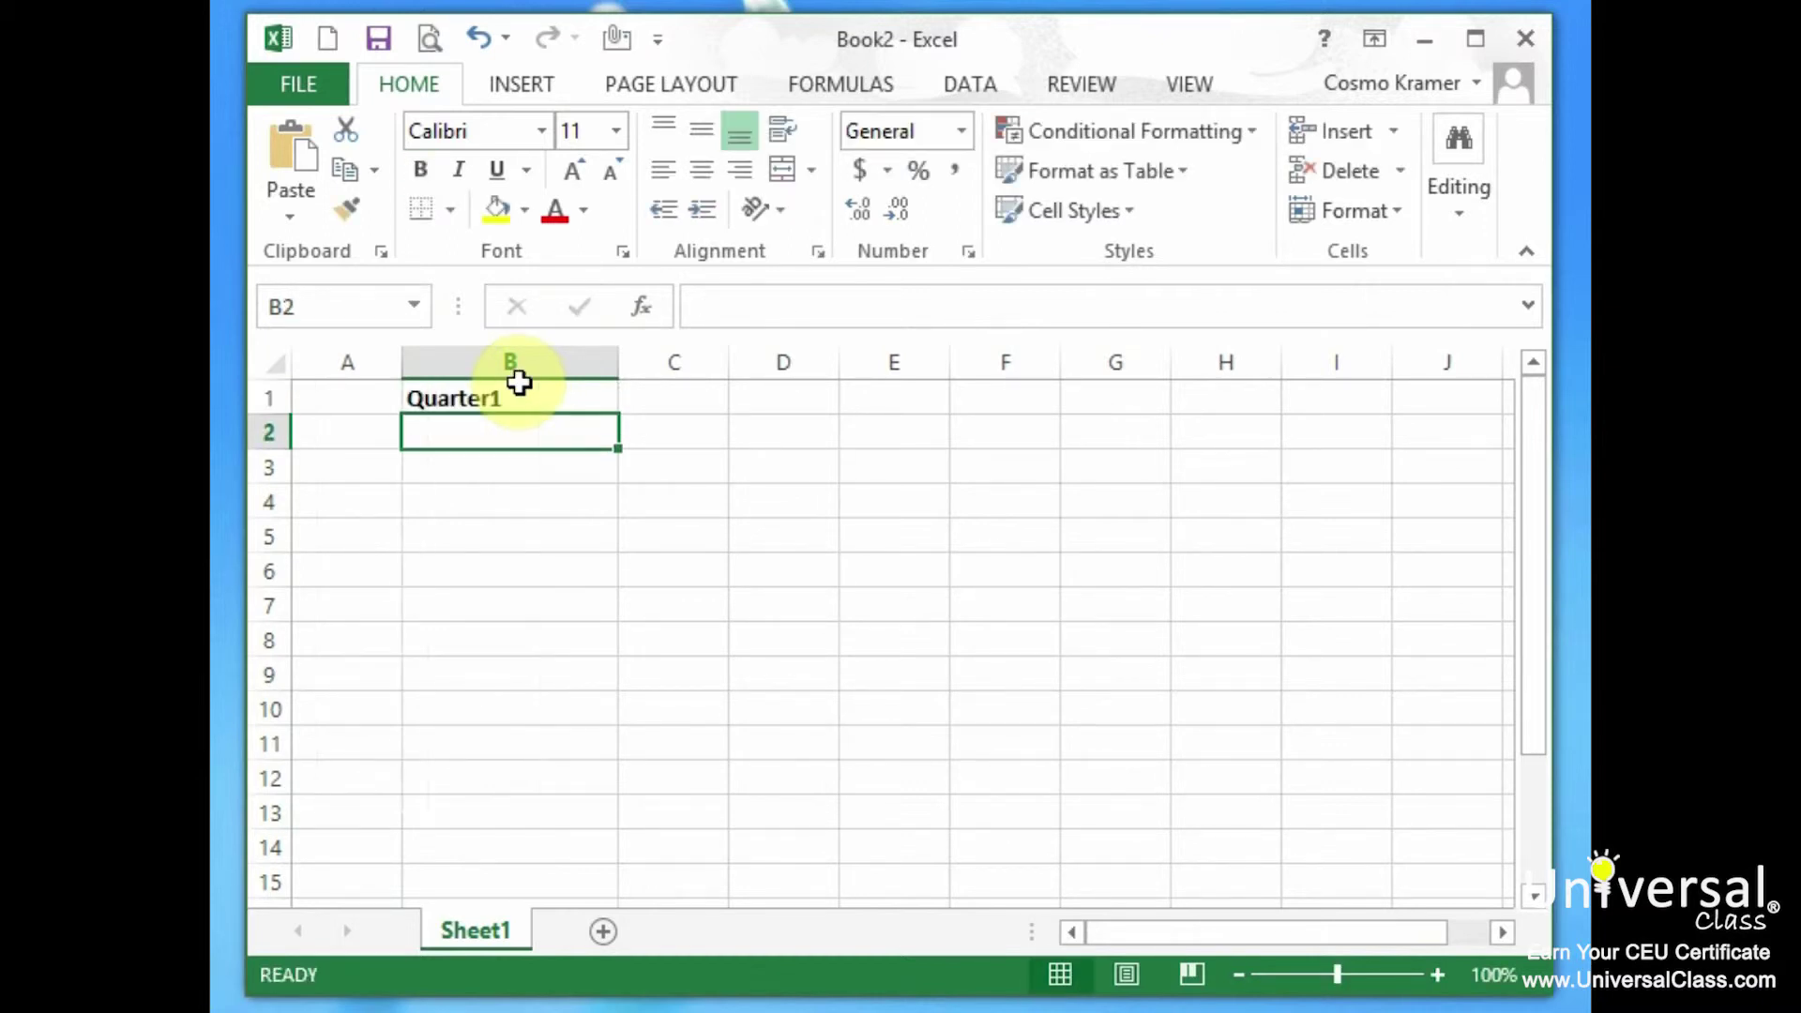
Step: Enter the labels Sales, Cost of Goods Sold, Gross Profit and Expenses down A2 to A5, and Income in A7
key("Left")
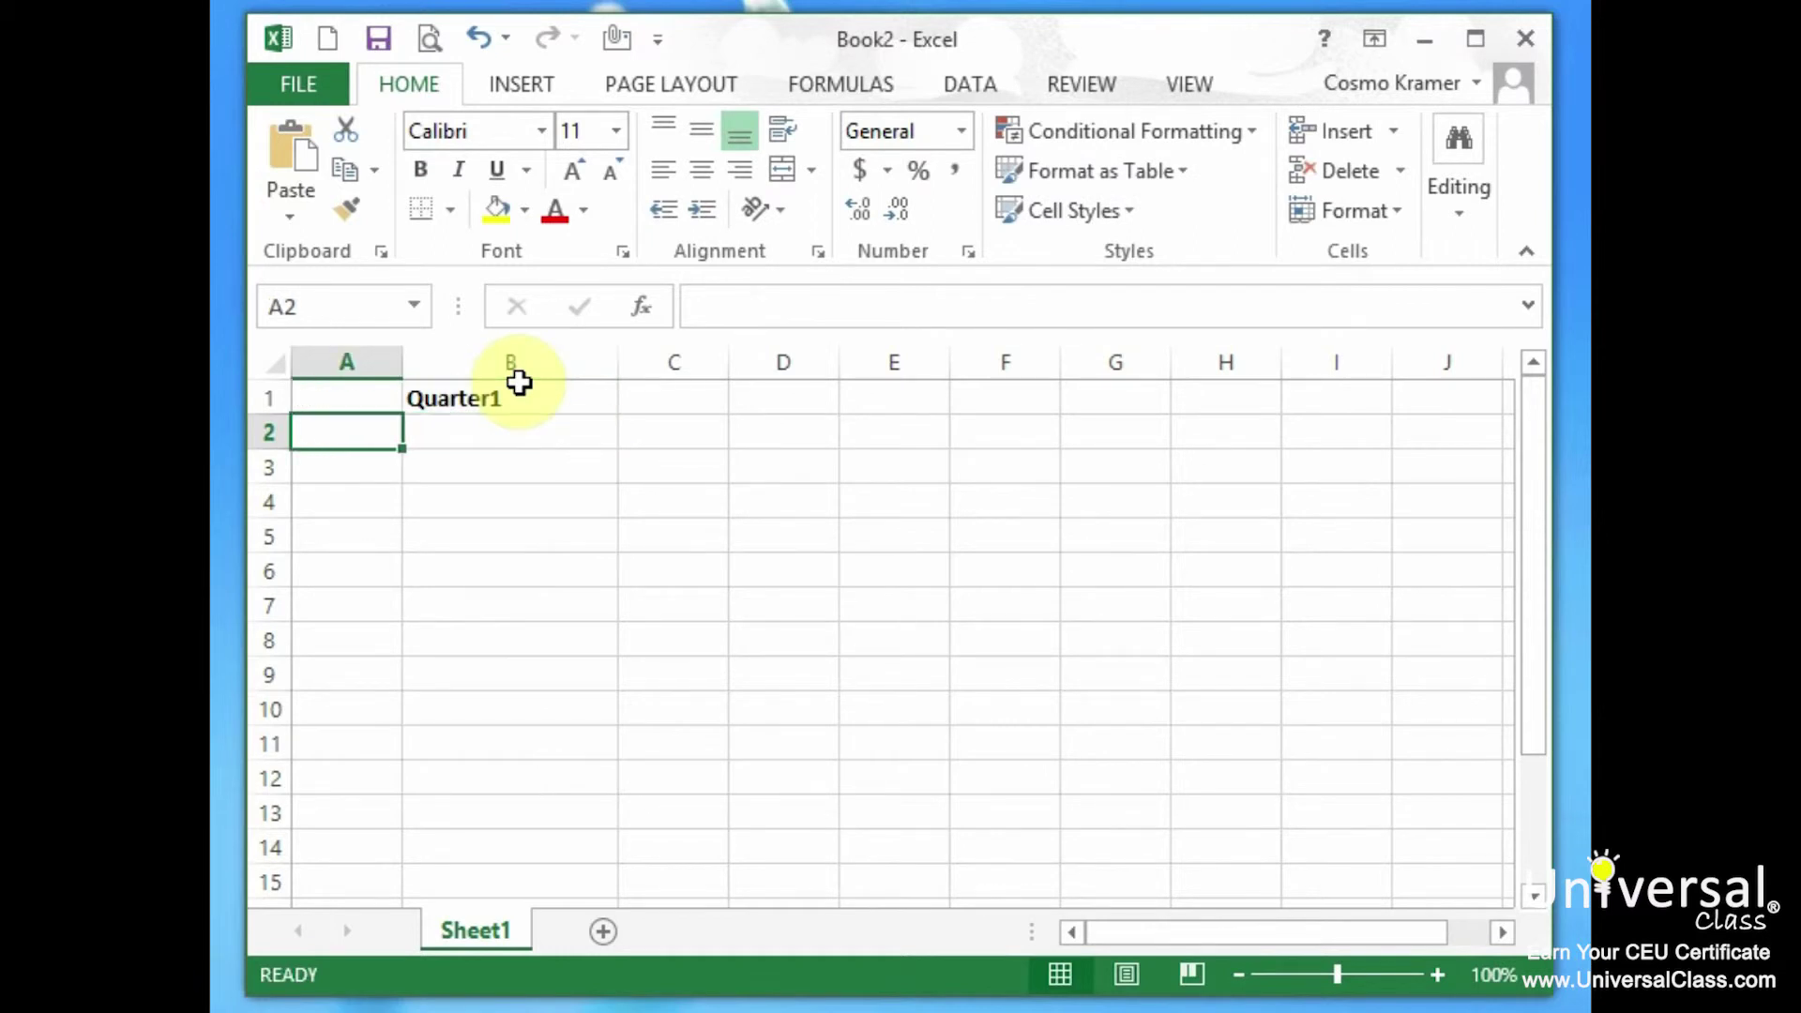
type("Sales")
key("Return")
type("Cost of Goods Sold")
key("Return")
type("Gross Profit")
key("Return")
type("Ex")
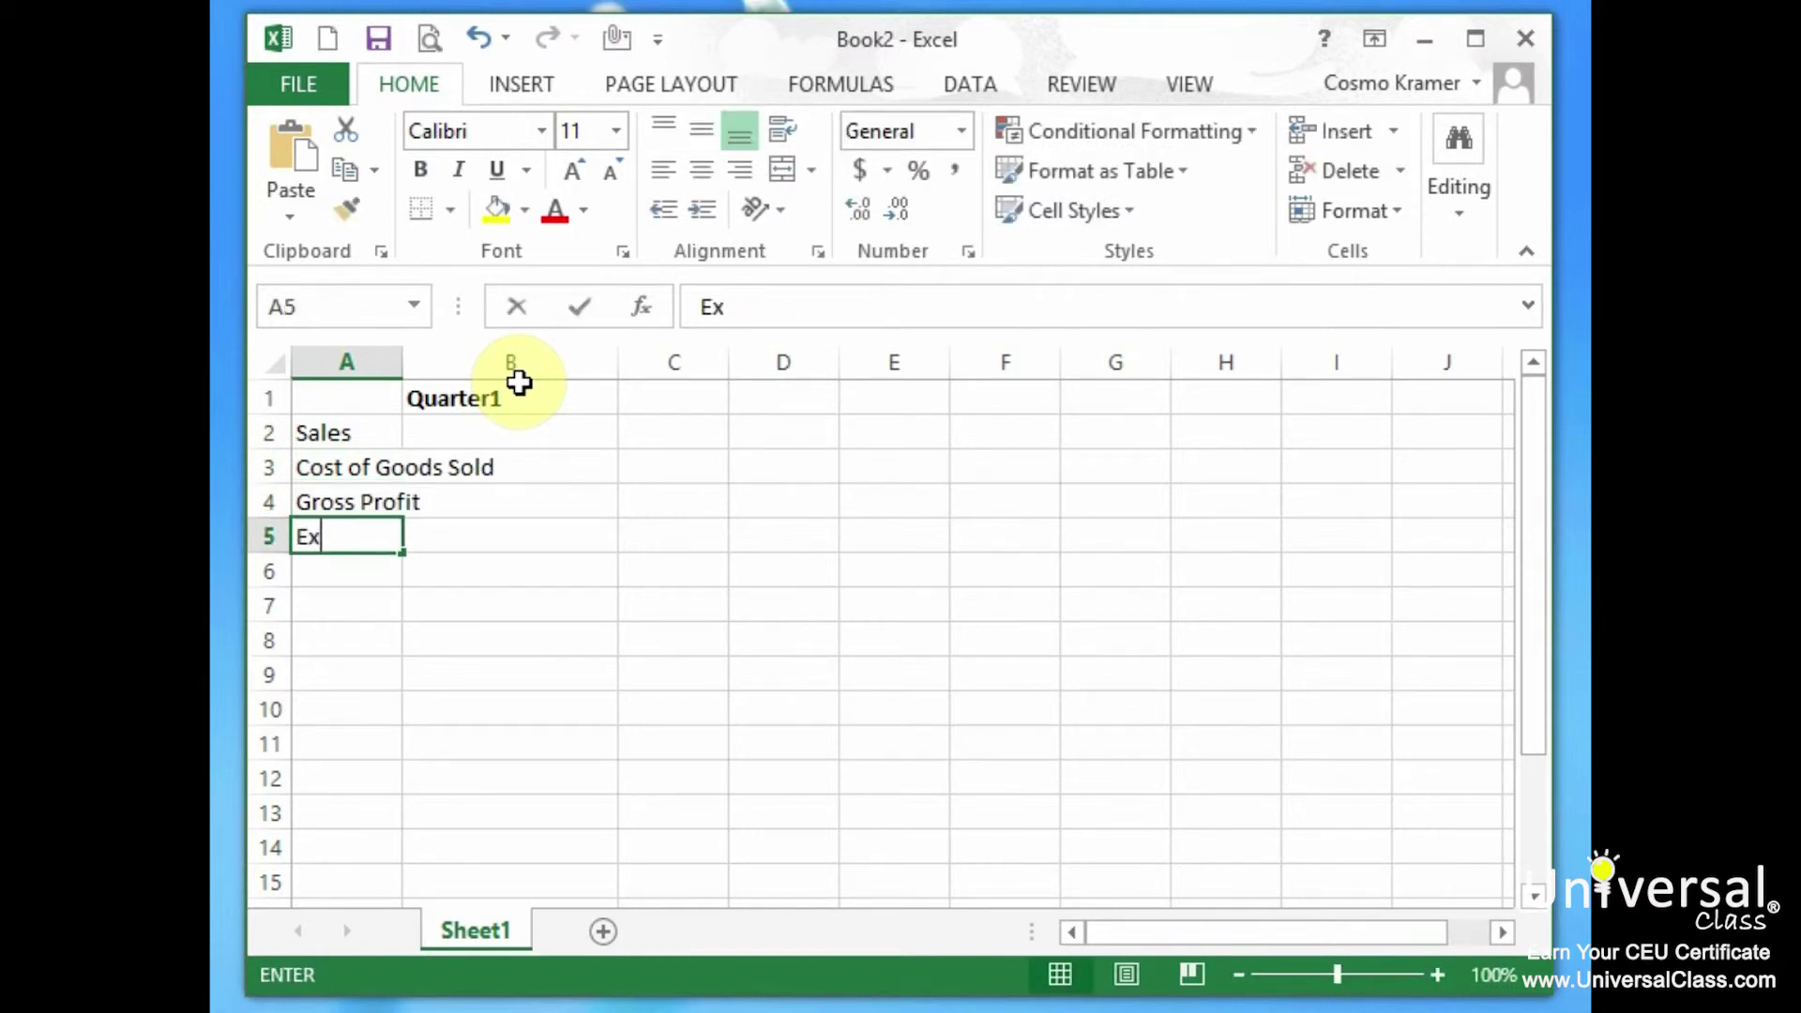
type("penses")
key("Return")
key("Return")
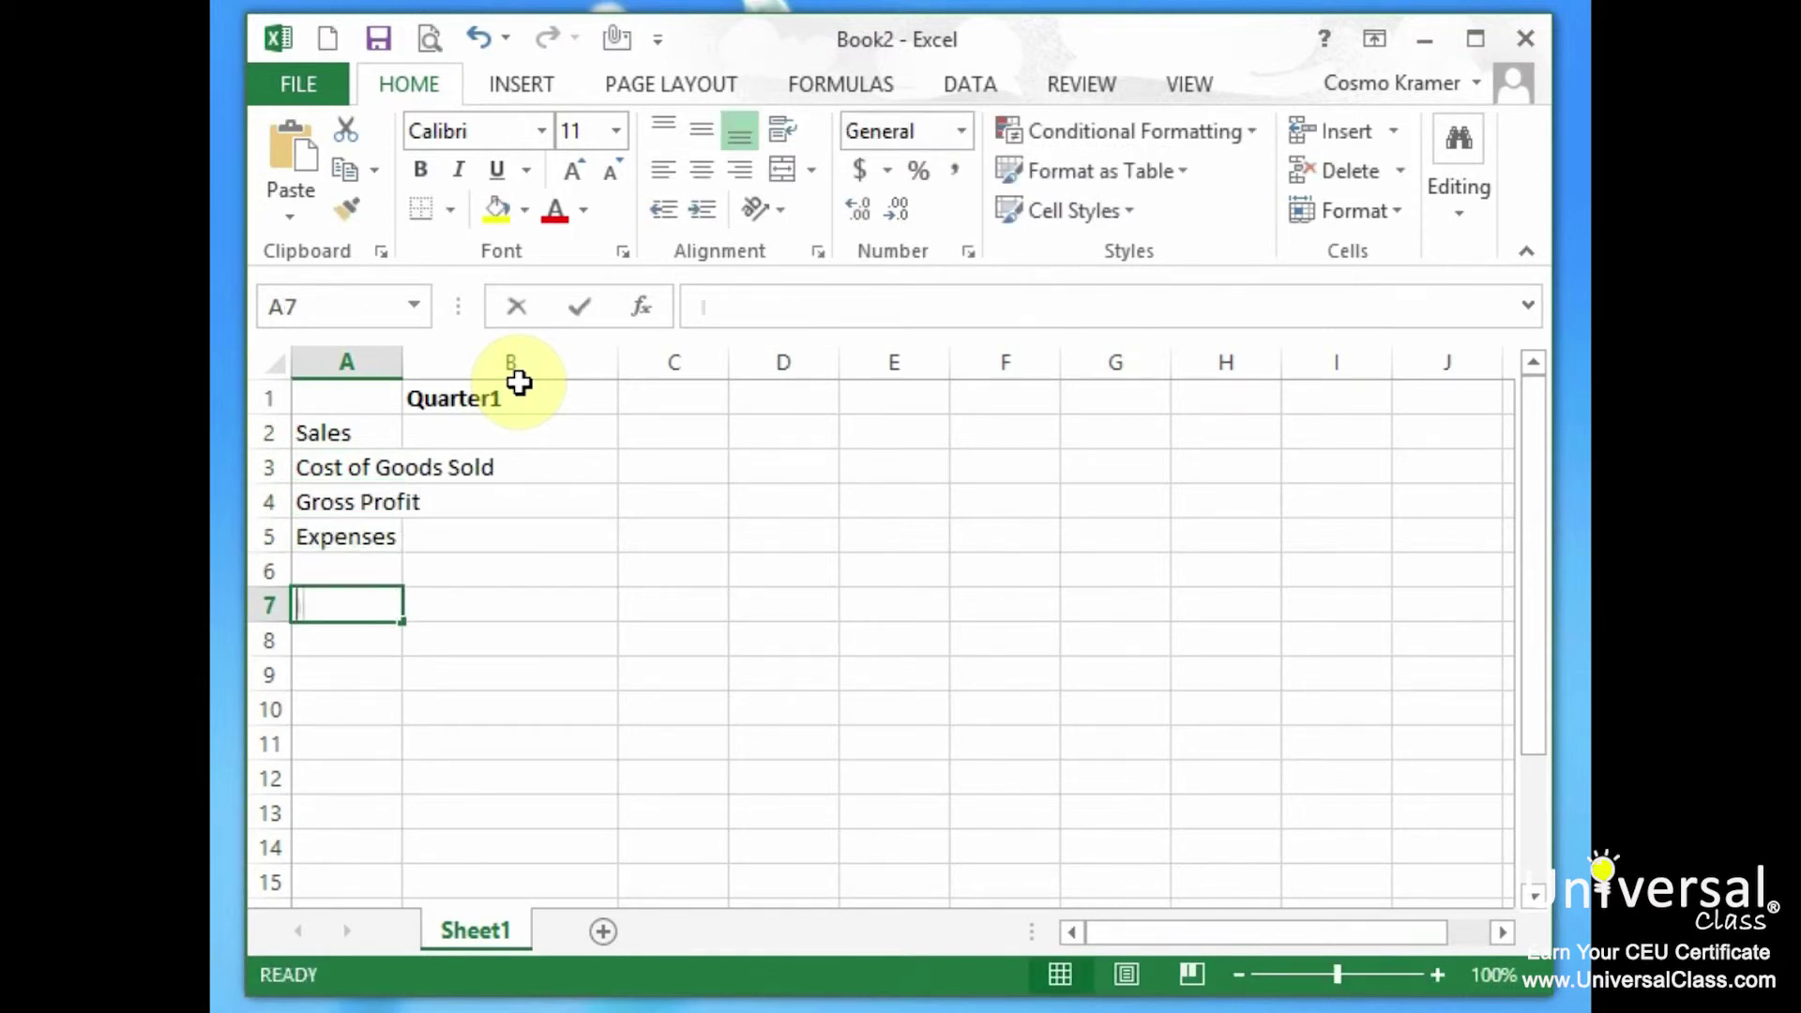
type("Income")
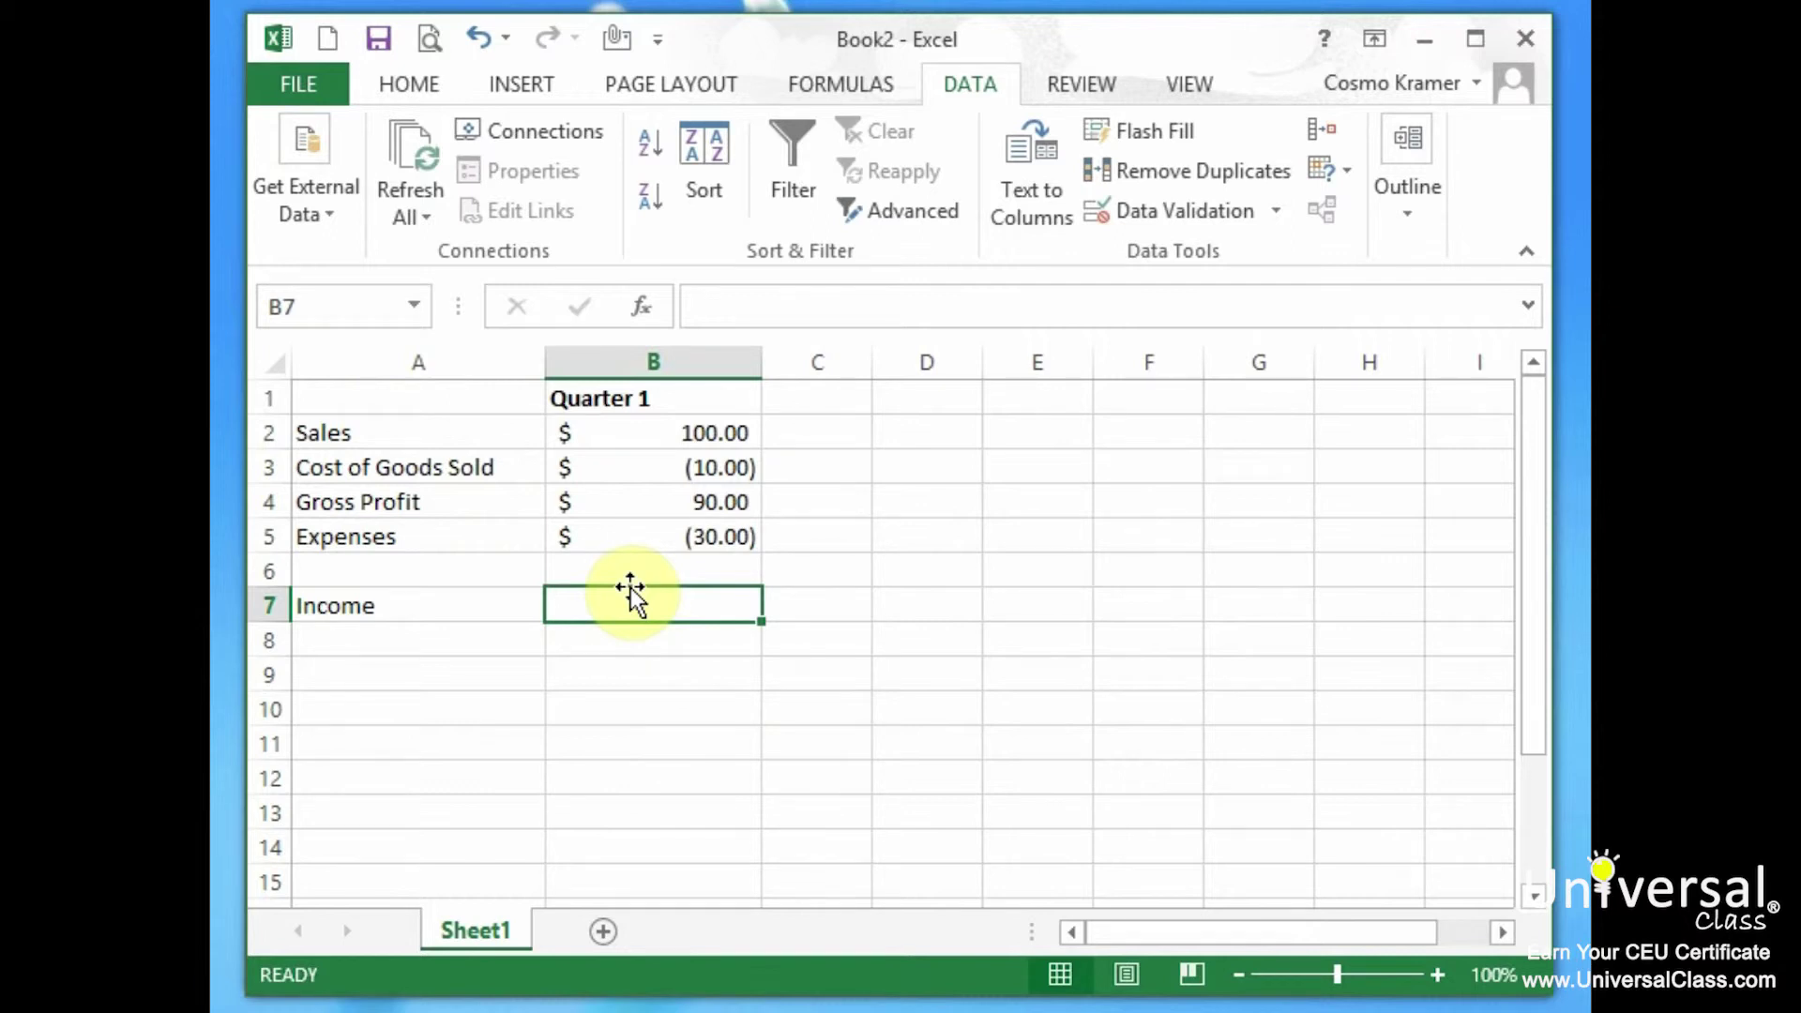
left_click(719, 433)
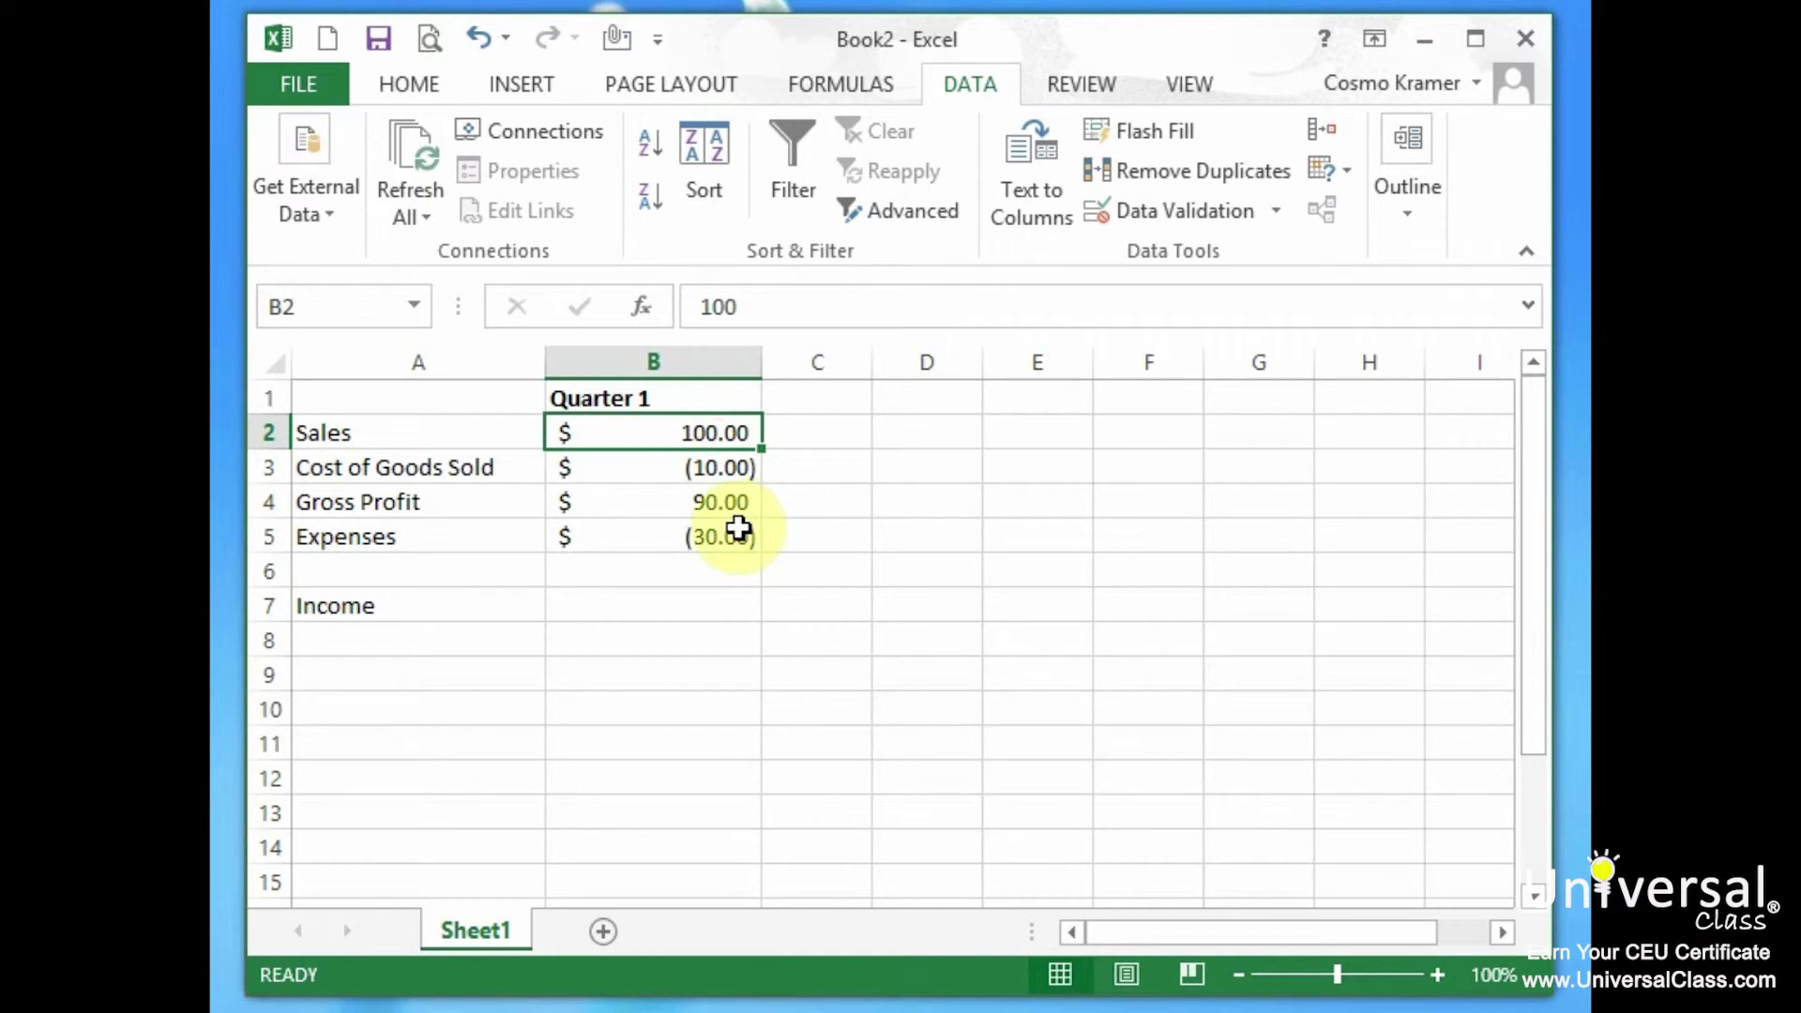
left_click(750, 468)
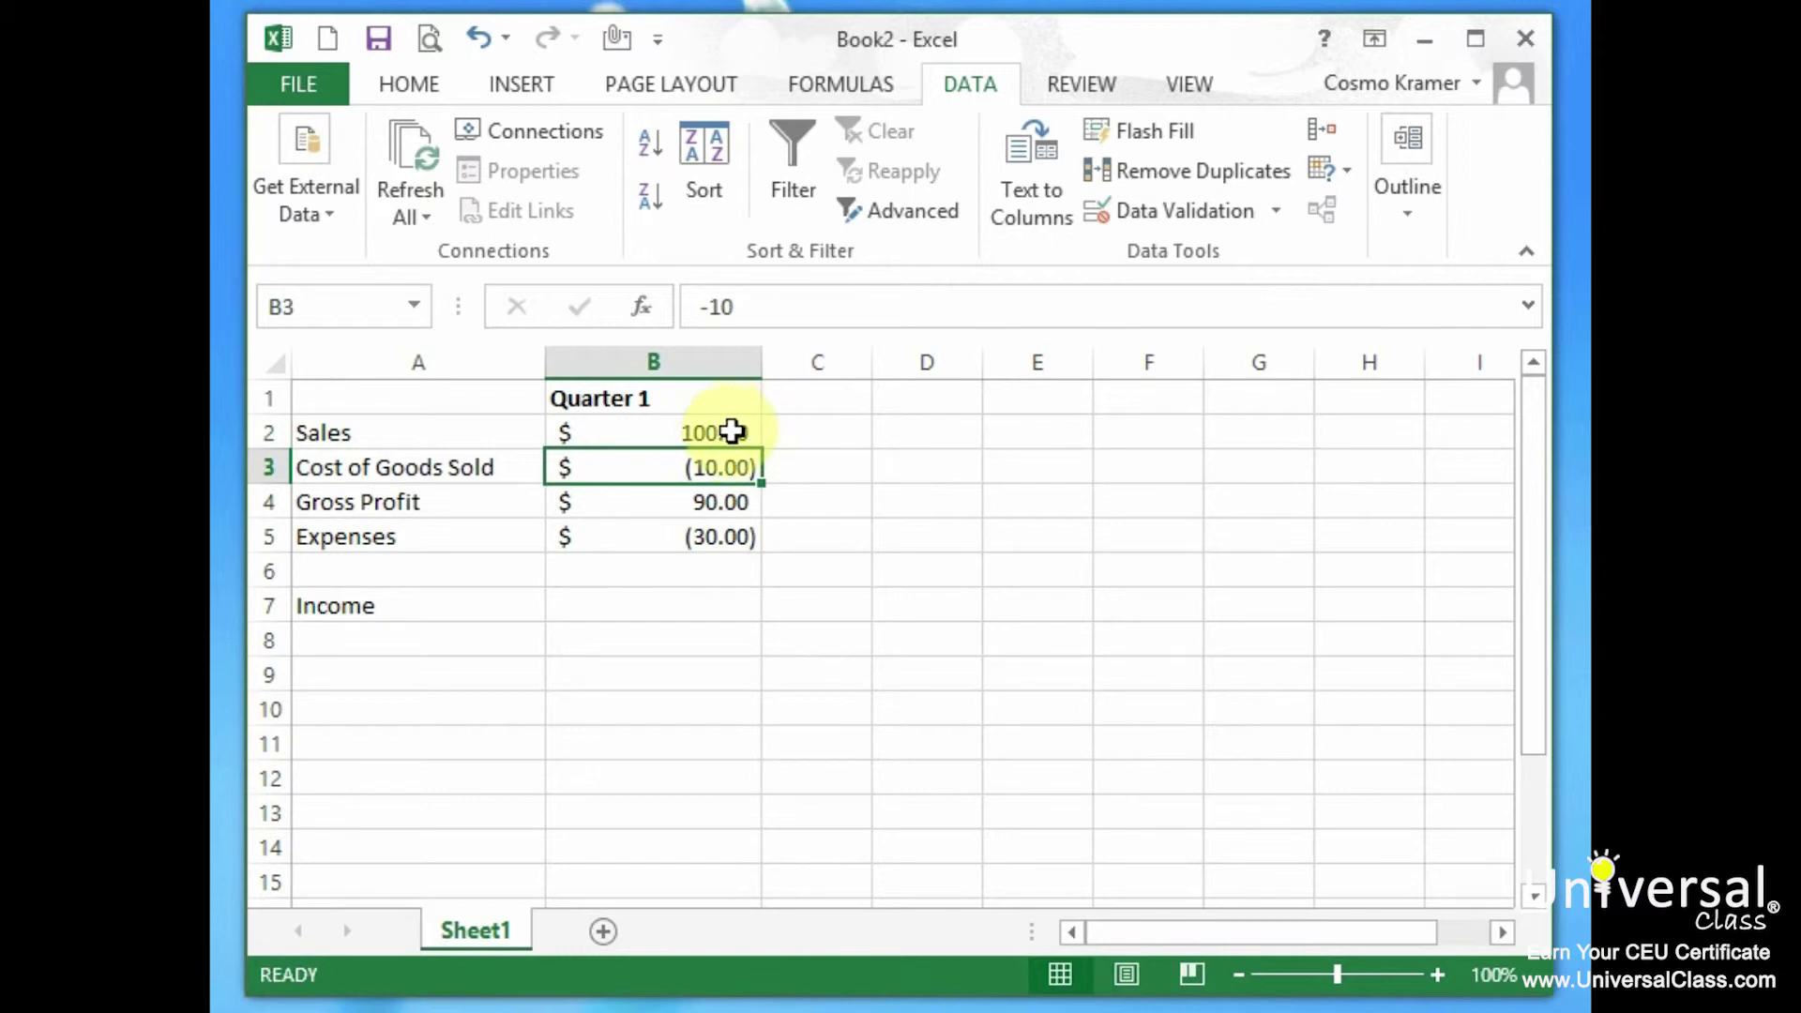
left_click(713, 539)
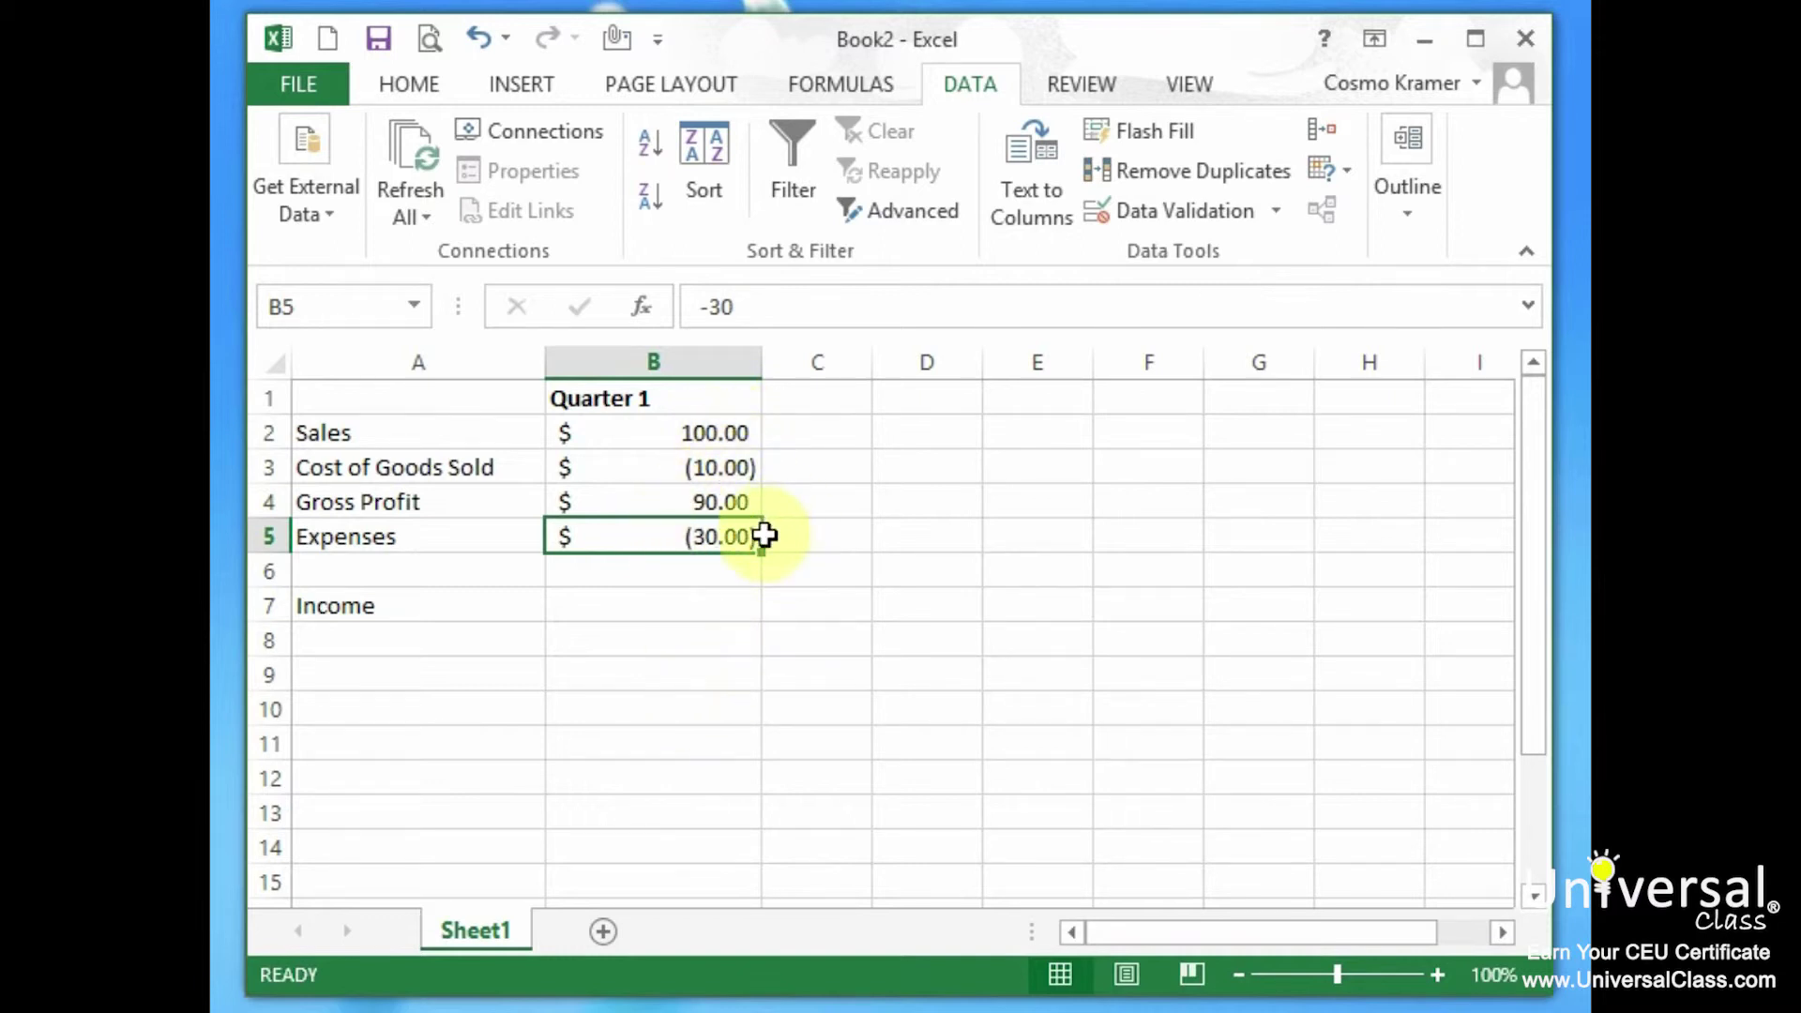
Step: Replace the Gross Profit amount in B4 with the formula =B2+B3
left_click(722, 497)
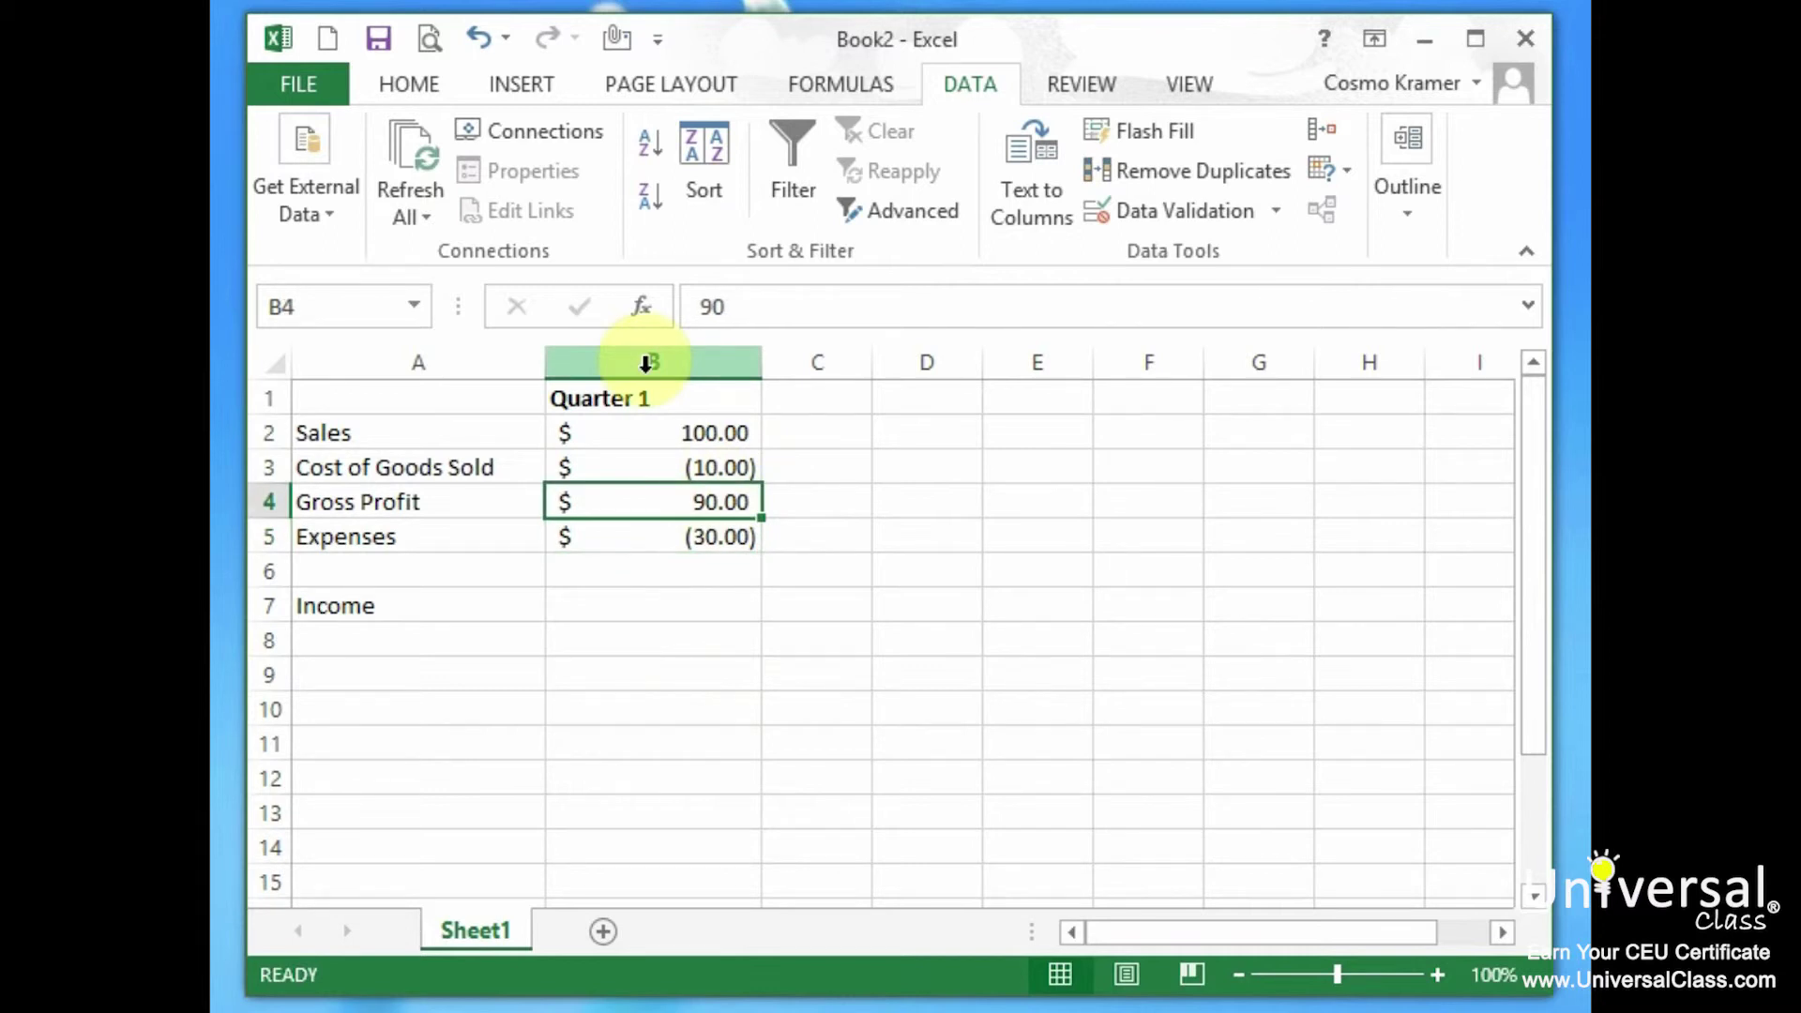
type("=")
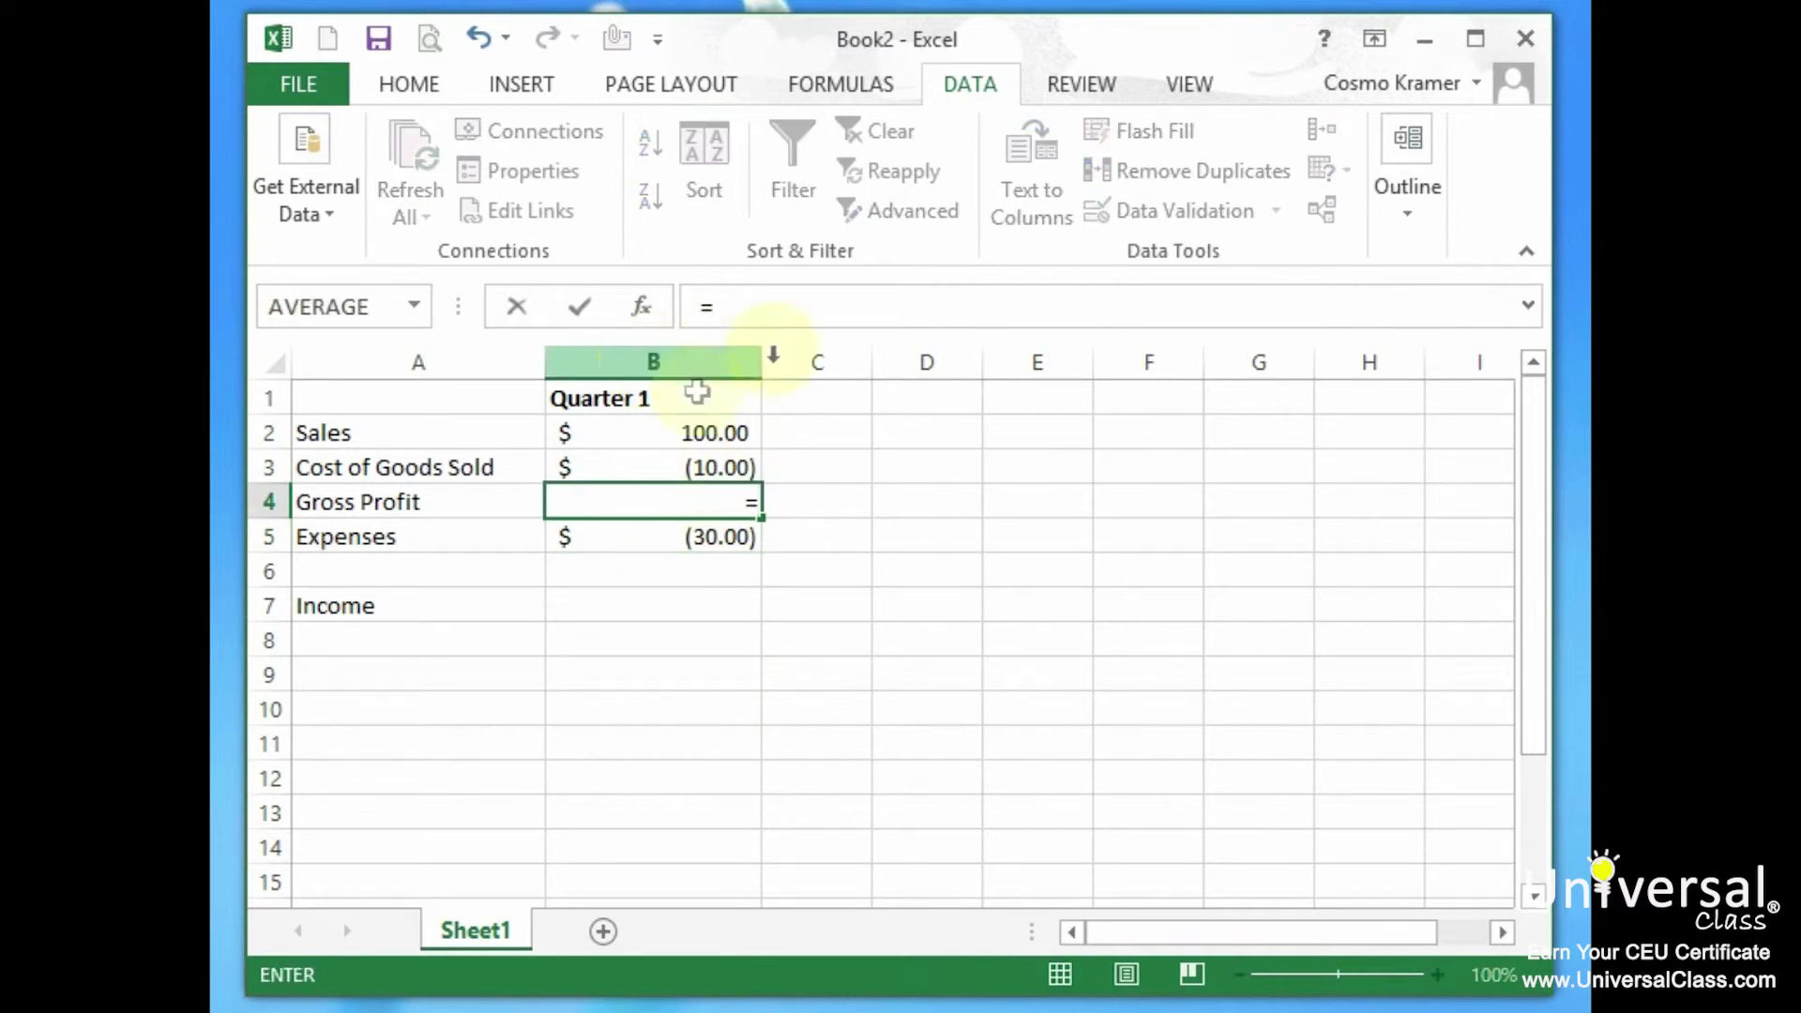
left_click(721, 433)
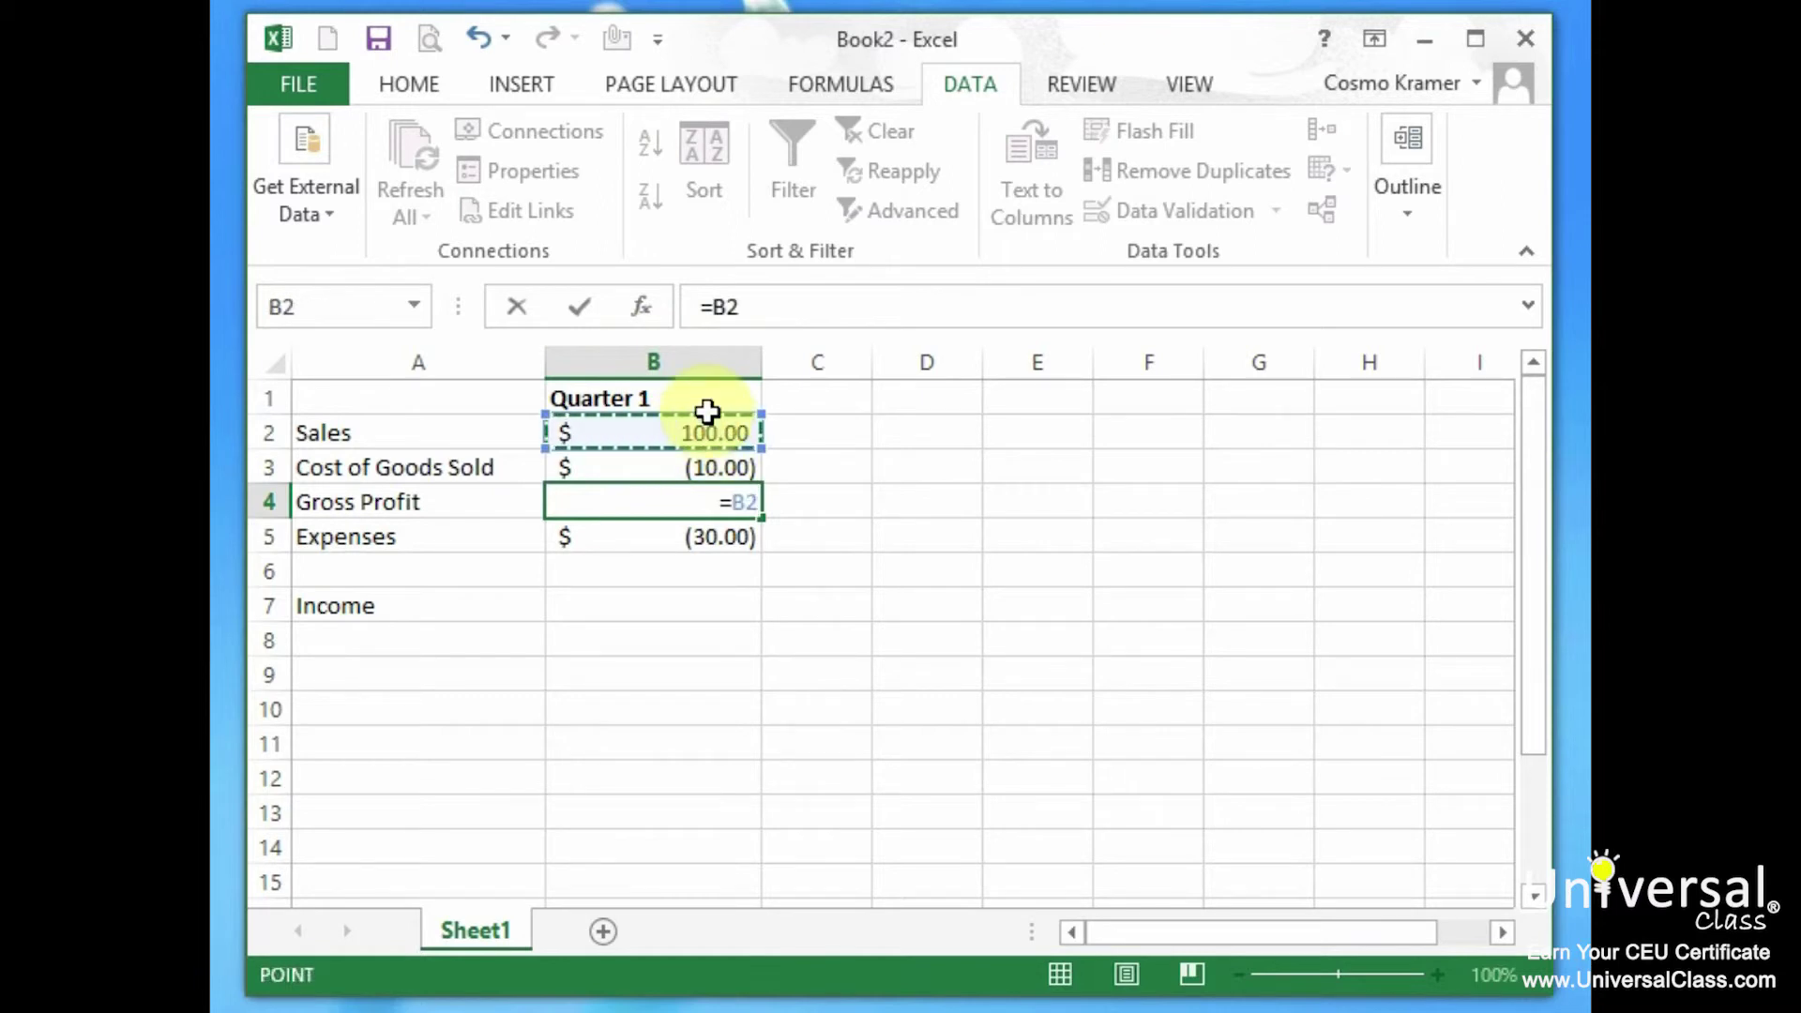
type("+")
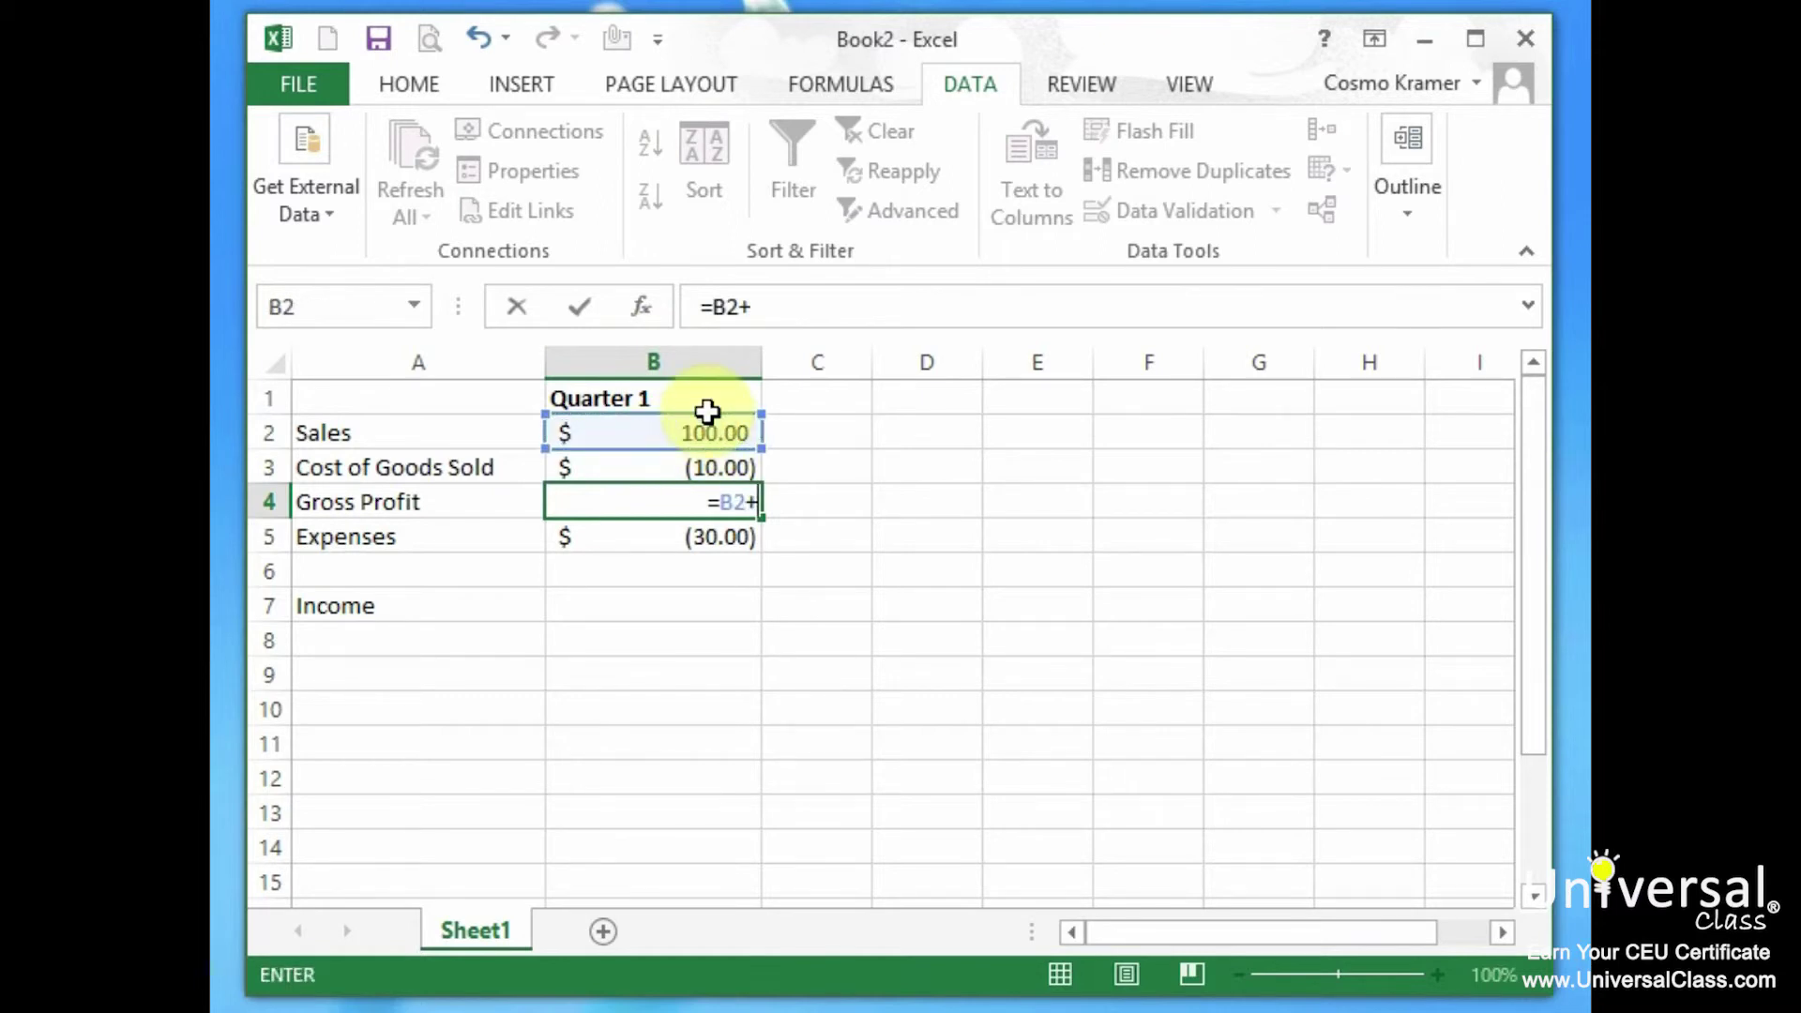
left_click(699, 467)
key("Return")
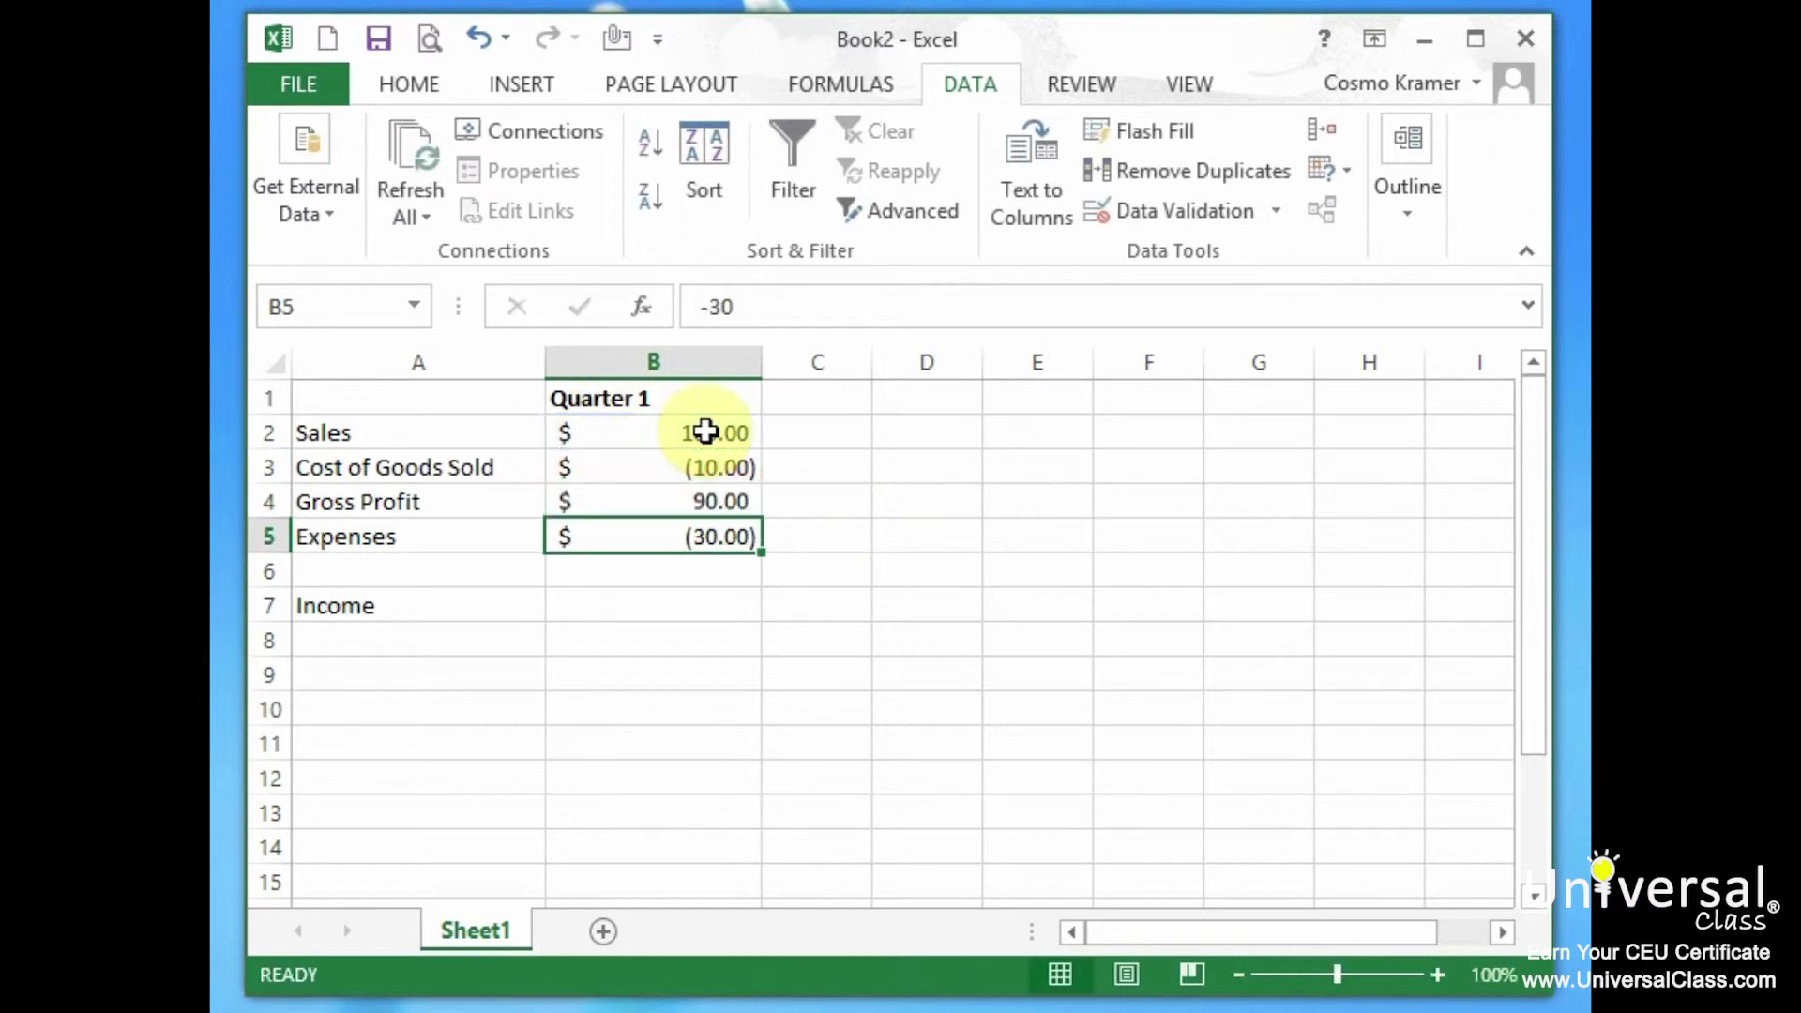
Step: Calculate Income in B7 with the formula =B2+B3+B5, adding Sales, Cost of Goods Sold and Expenses
left_click(720, 603)
type("=")
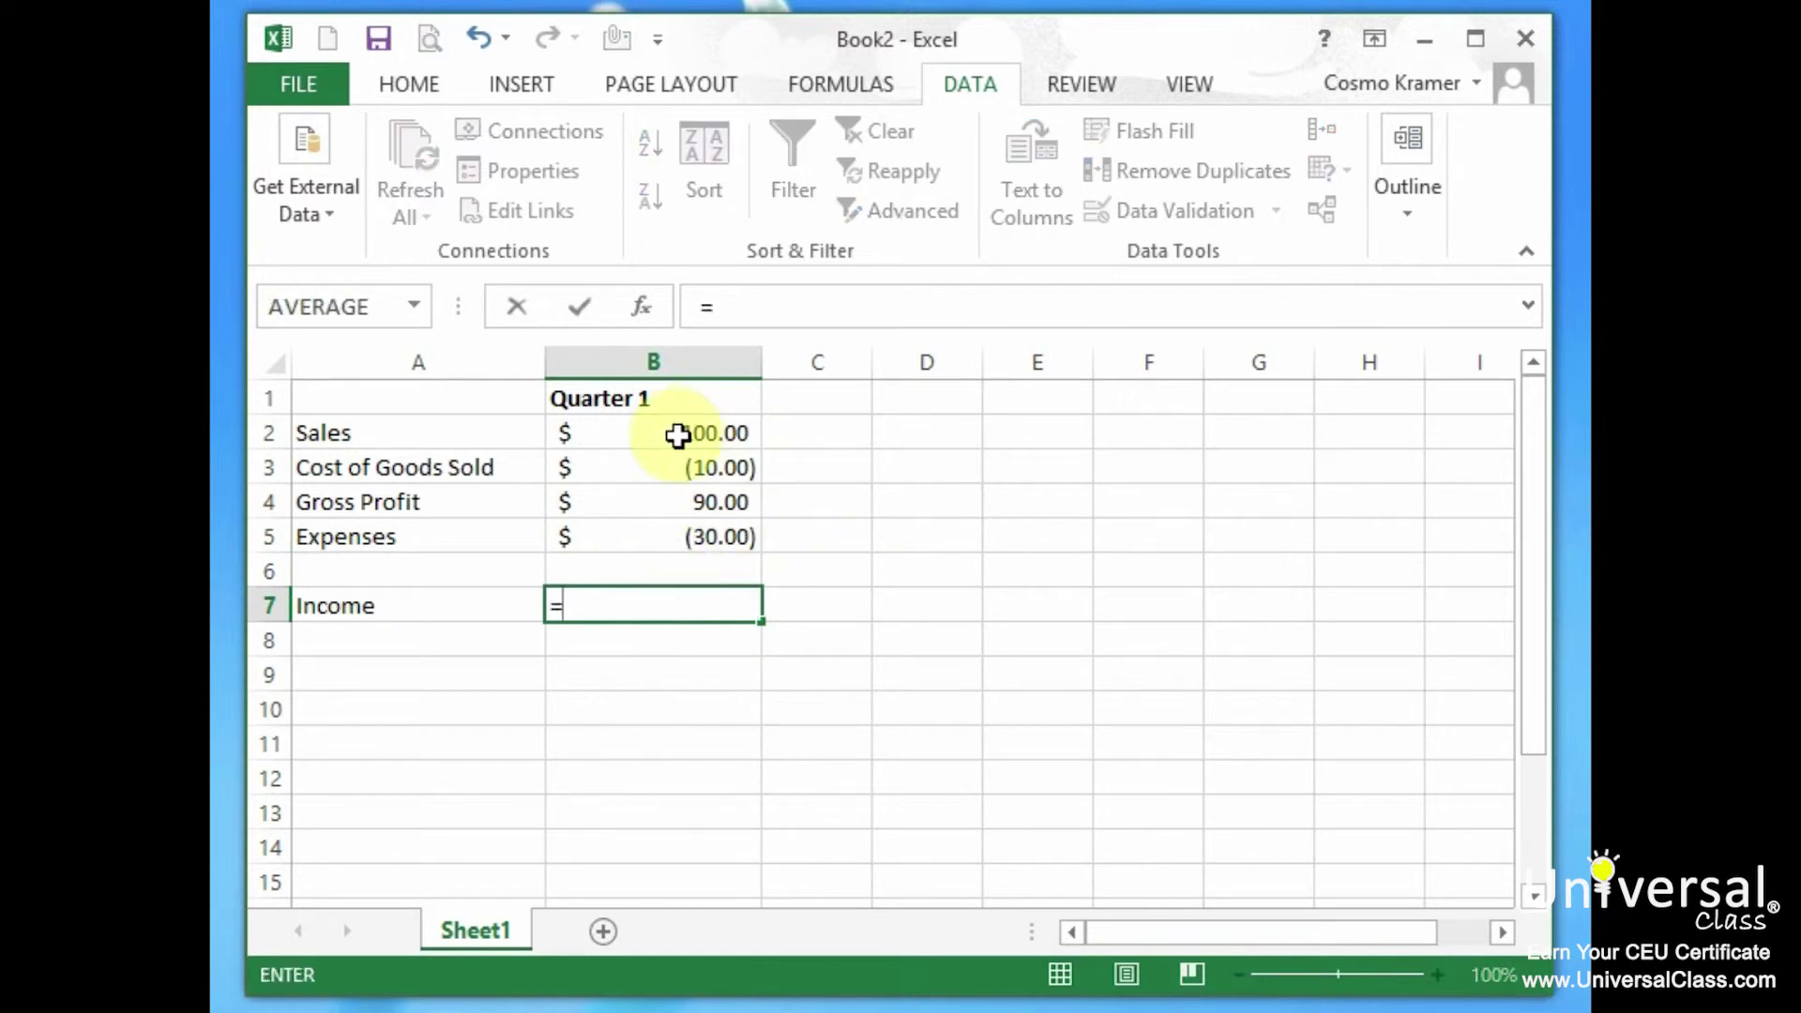
left_click(727, 424)
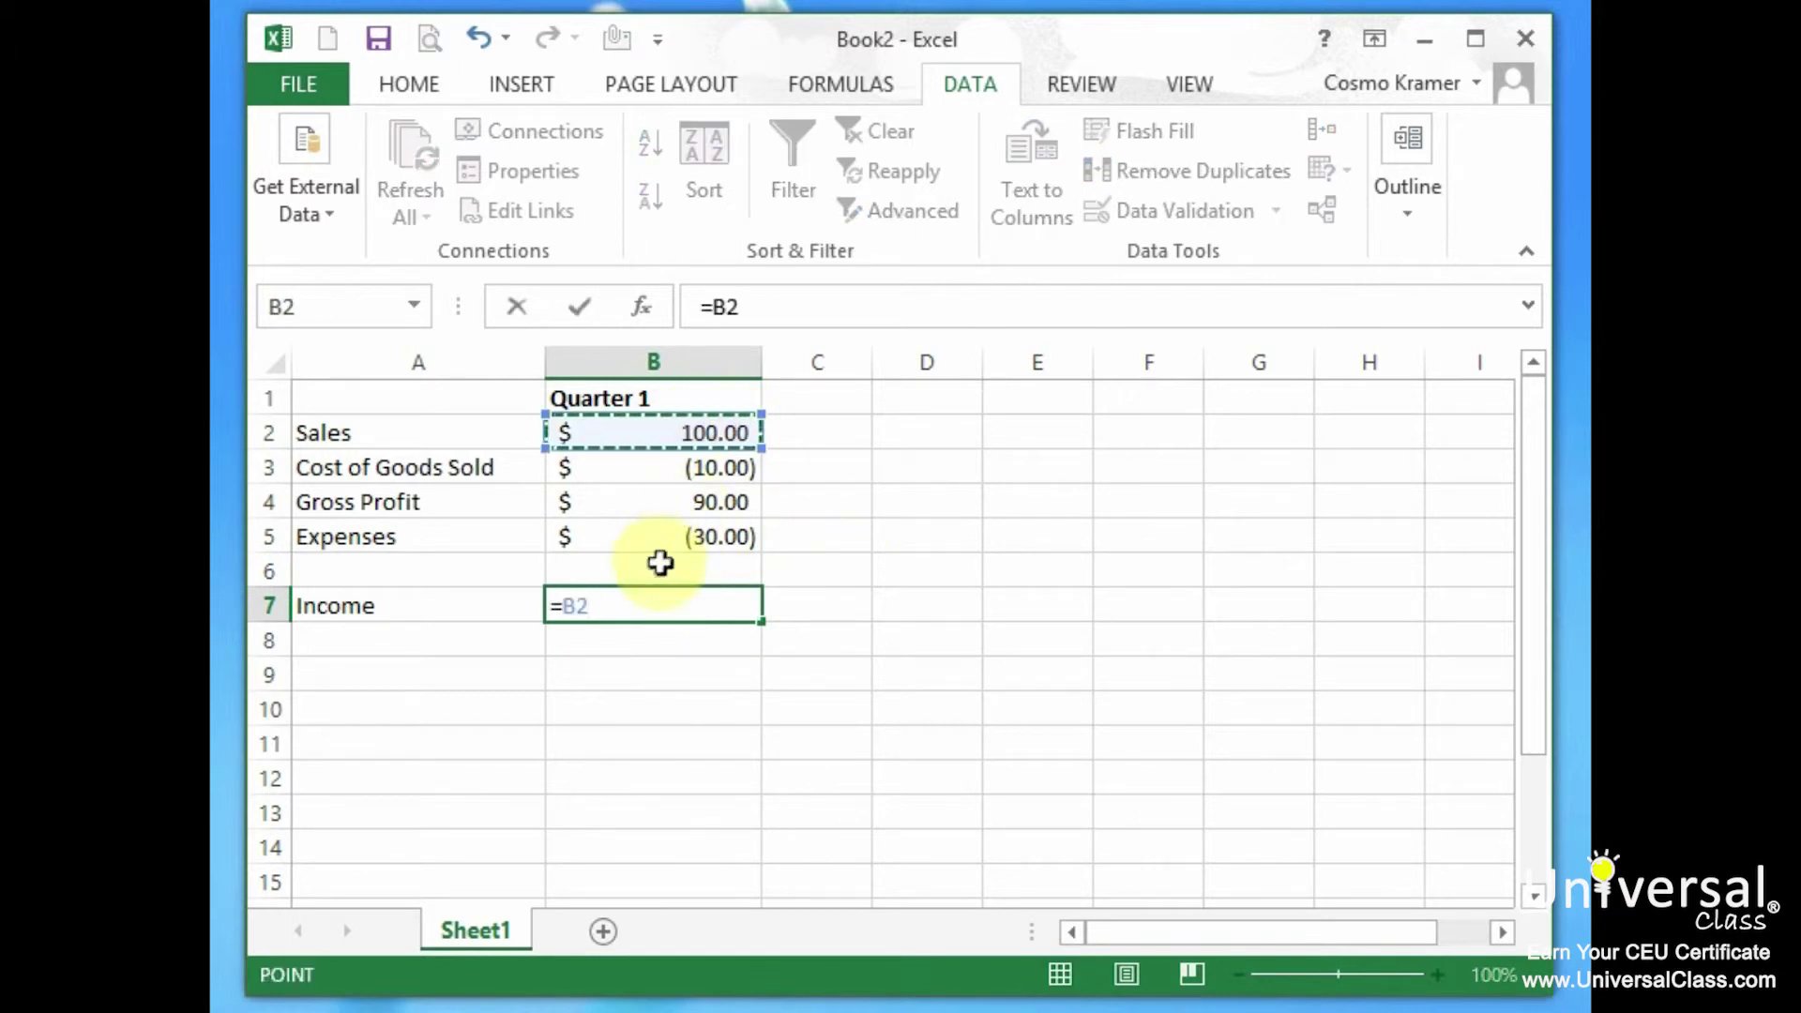
type("+")
left_click(728, 469)
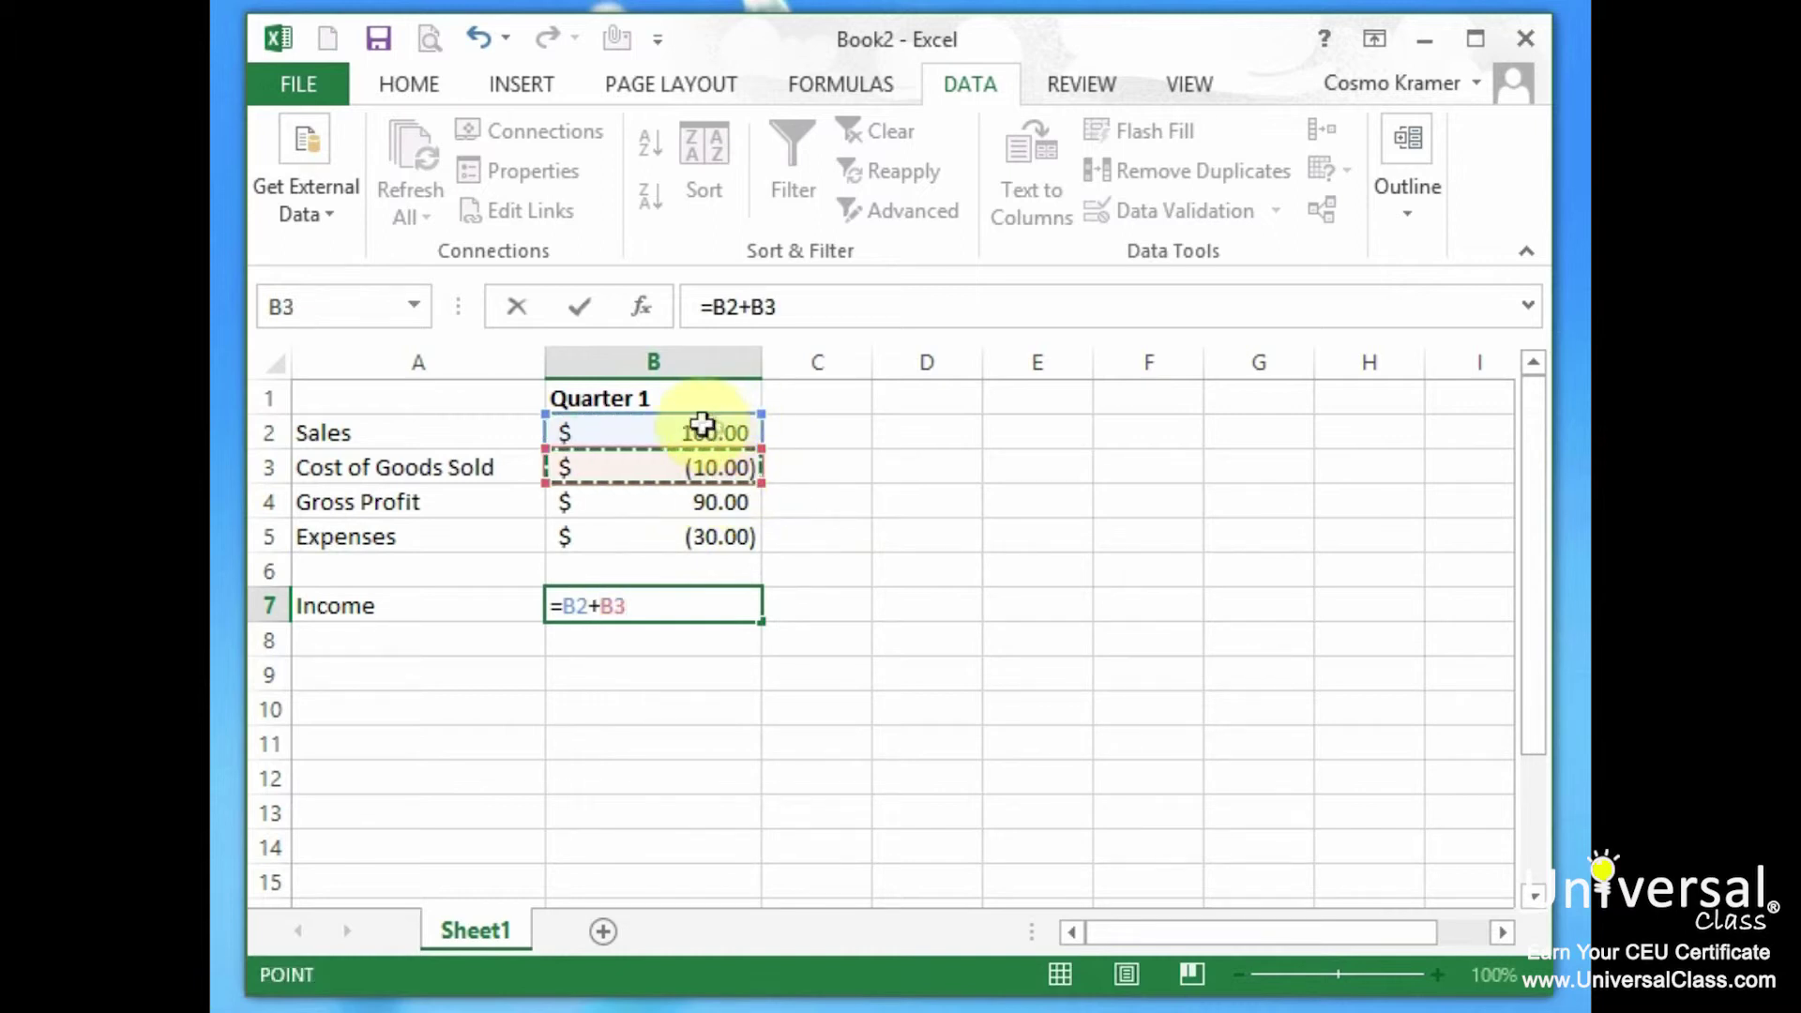
type("+")
left_click(722, 546)
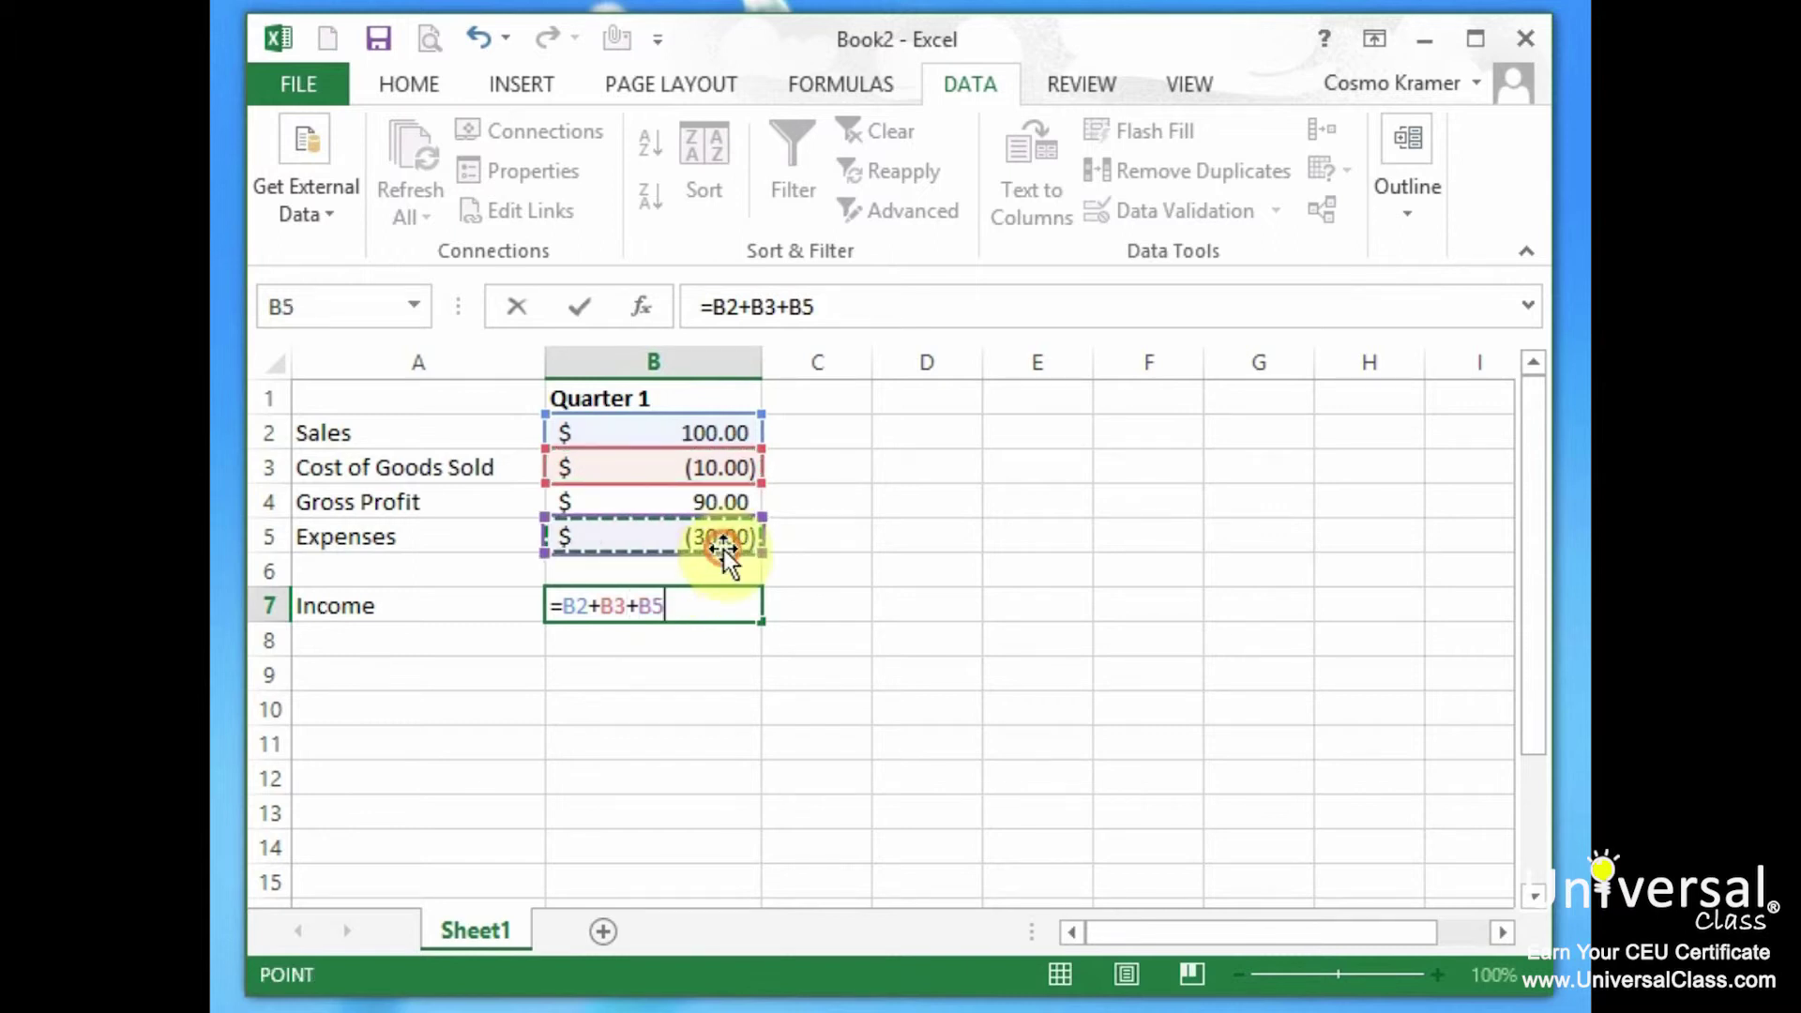
key("Return")
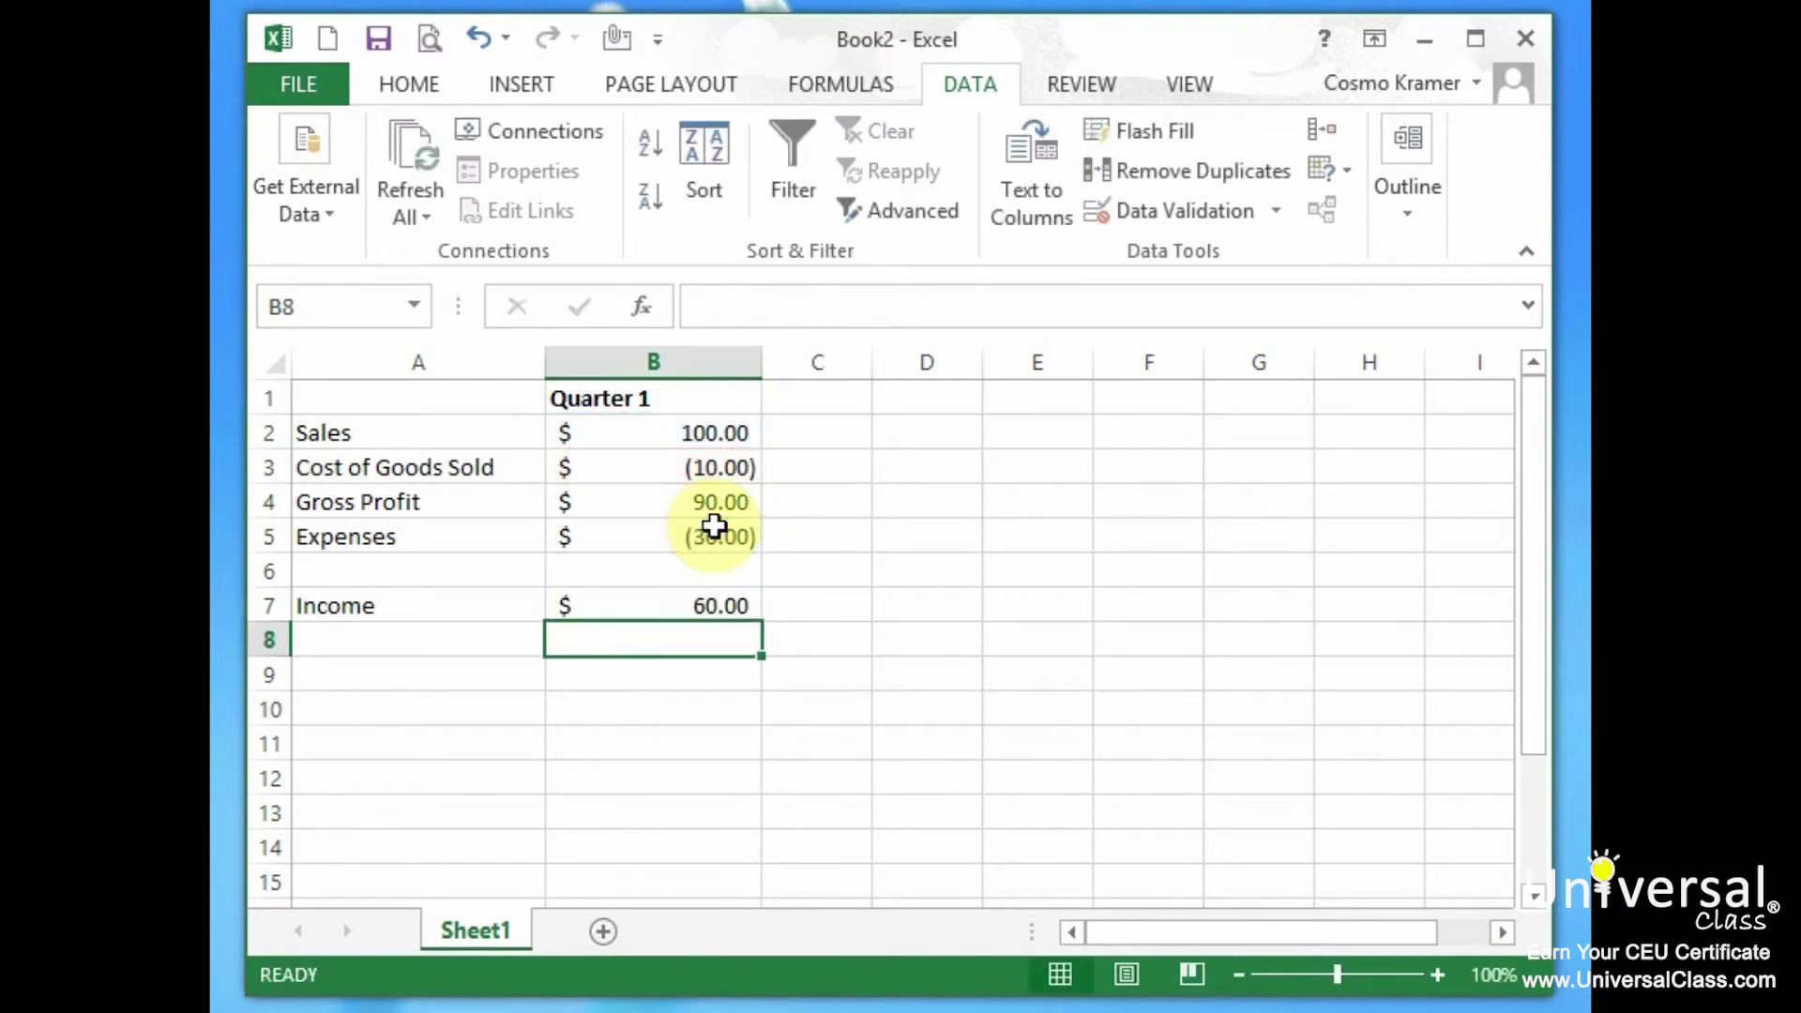
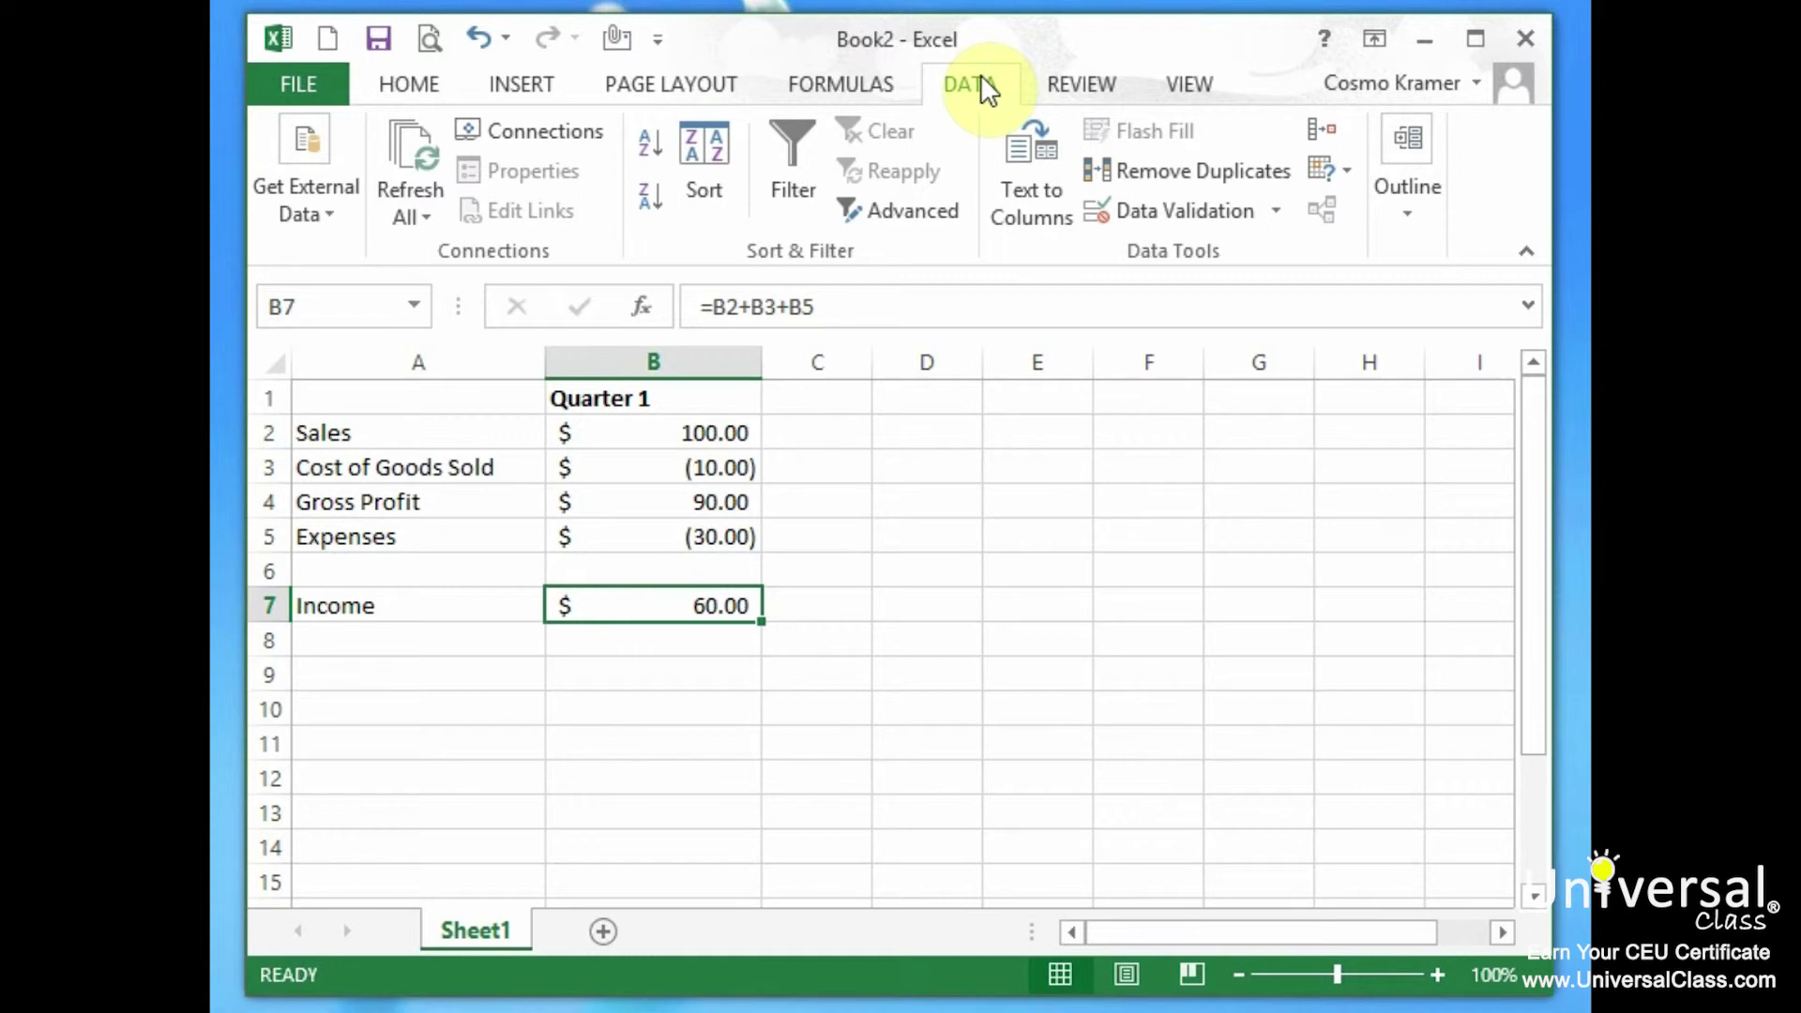
Step: Run Goal Seek to bring Income in B7 to 100.00 by changing cell $B2, and accept the solution
left_click(1347, 166)
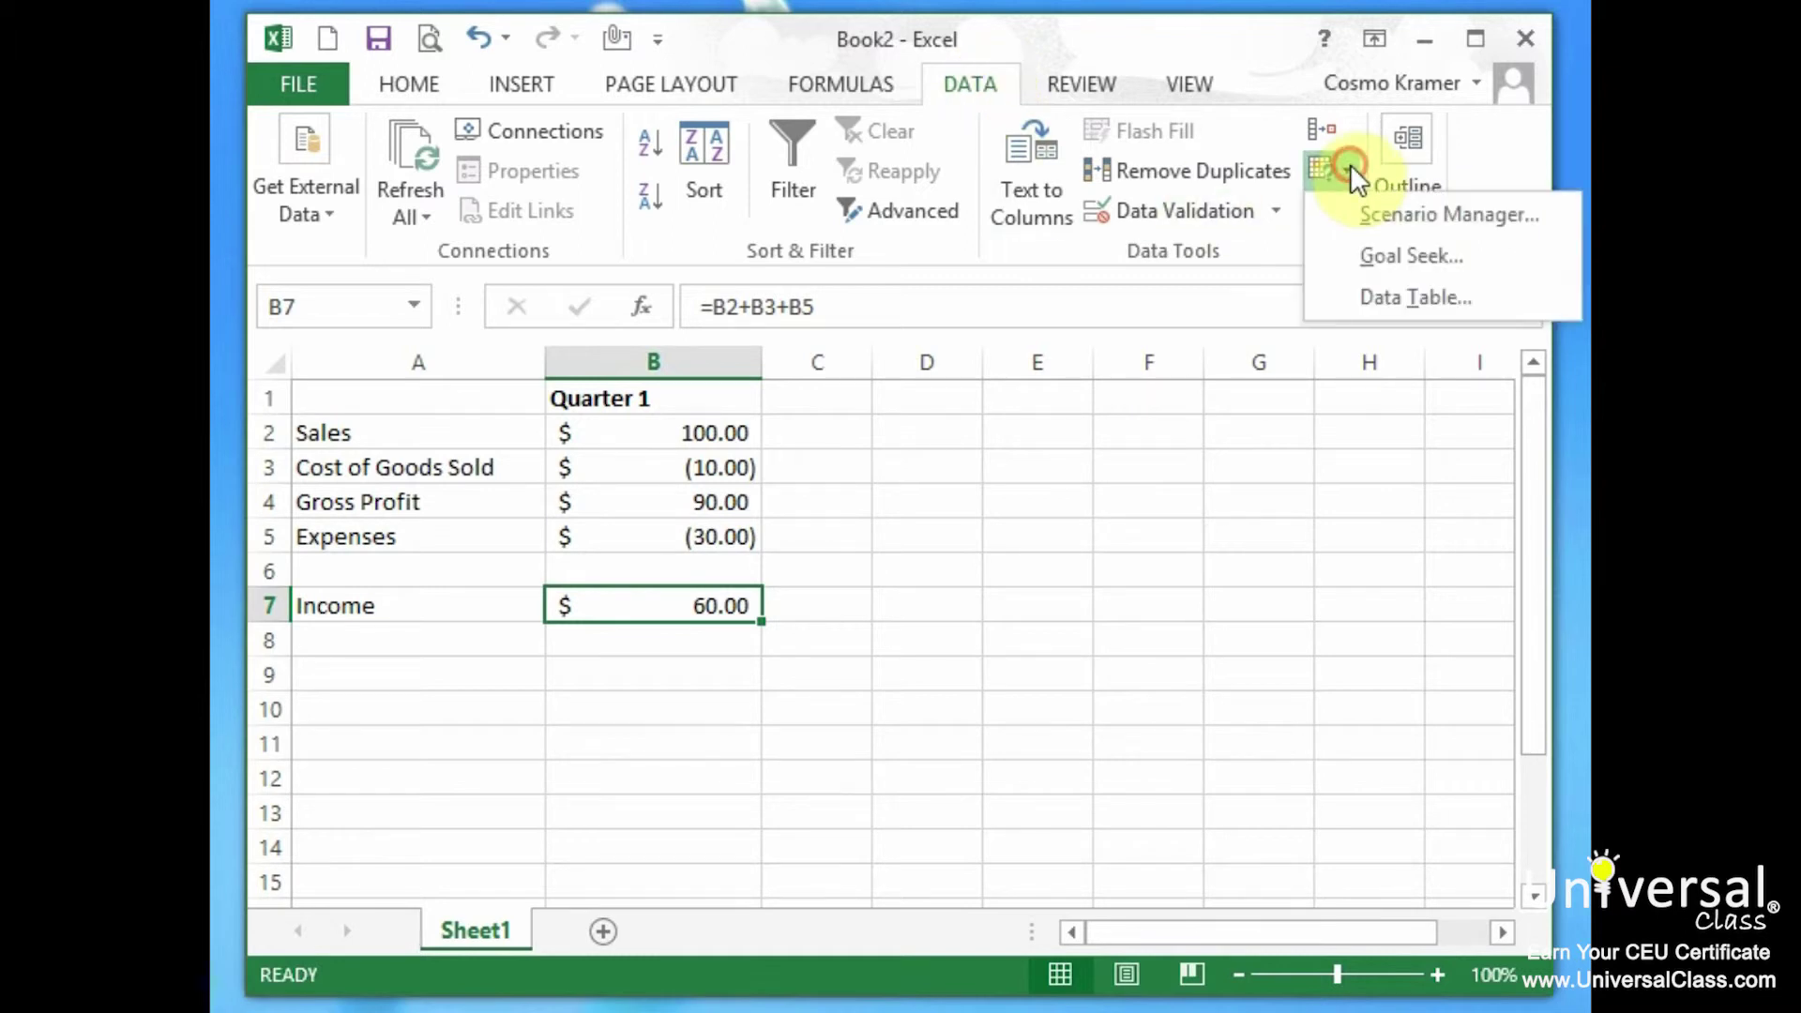
left_click(1387, 255)
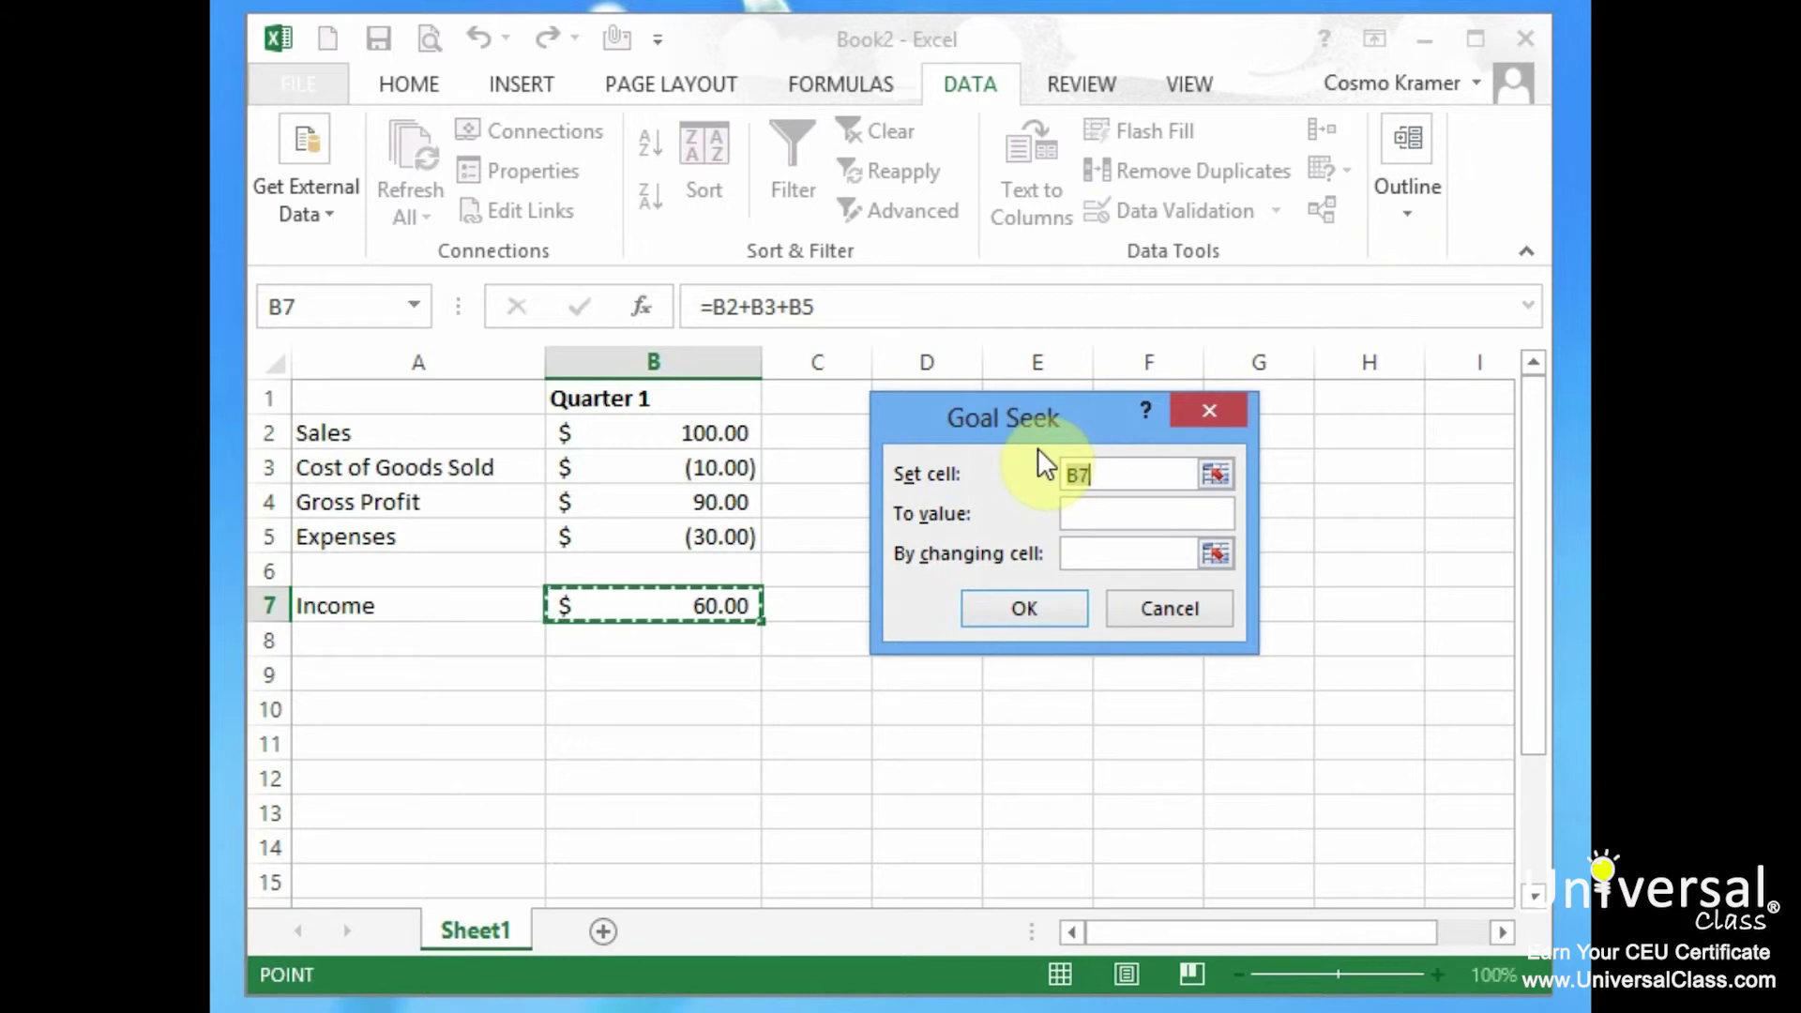
left_click(1147, 511)
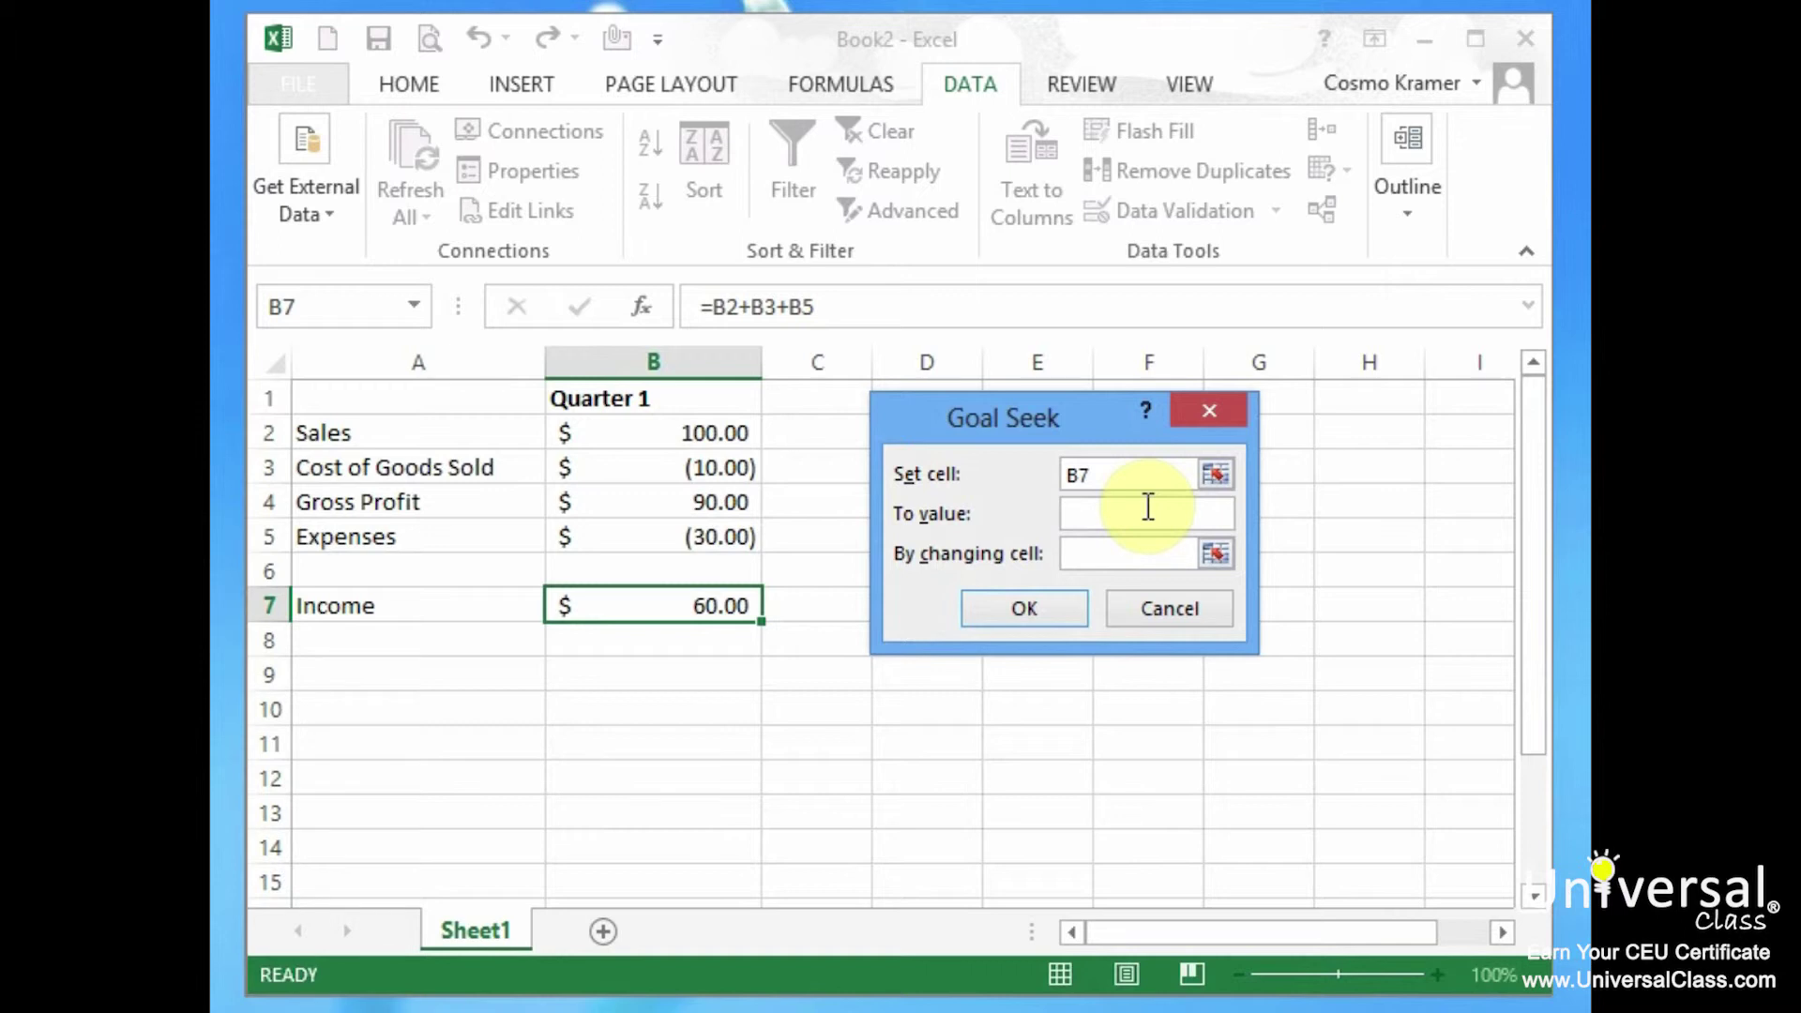
type("100.00")
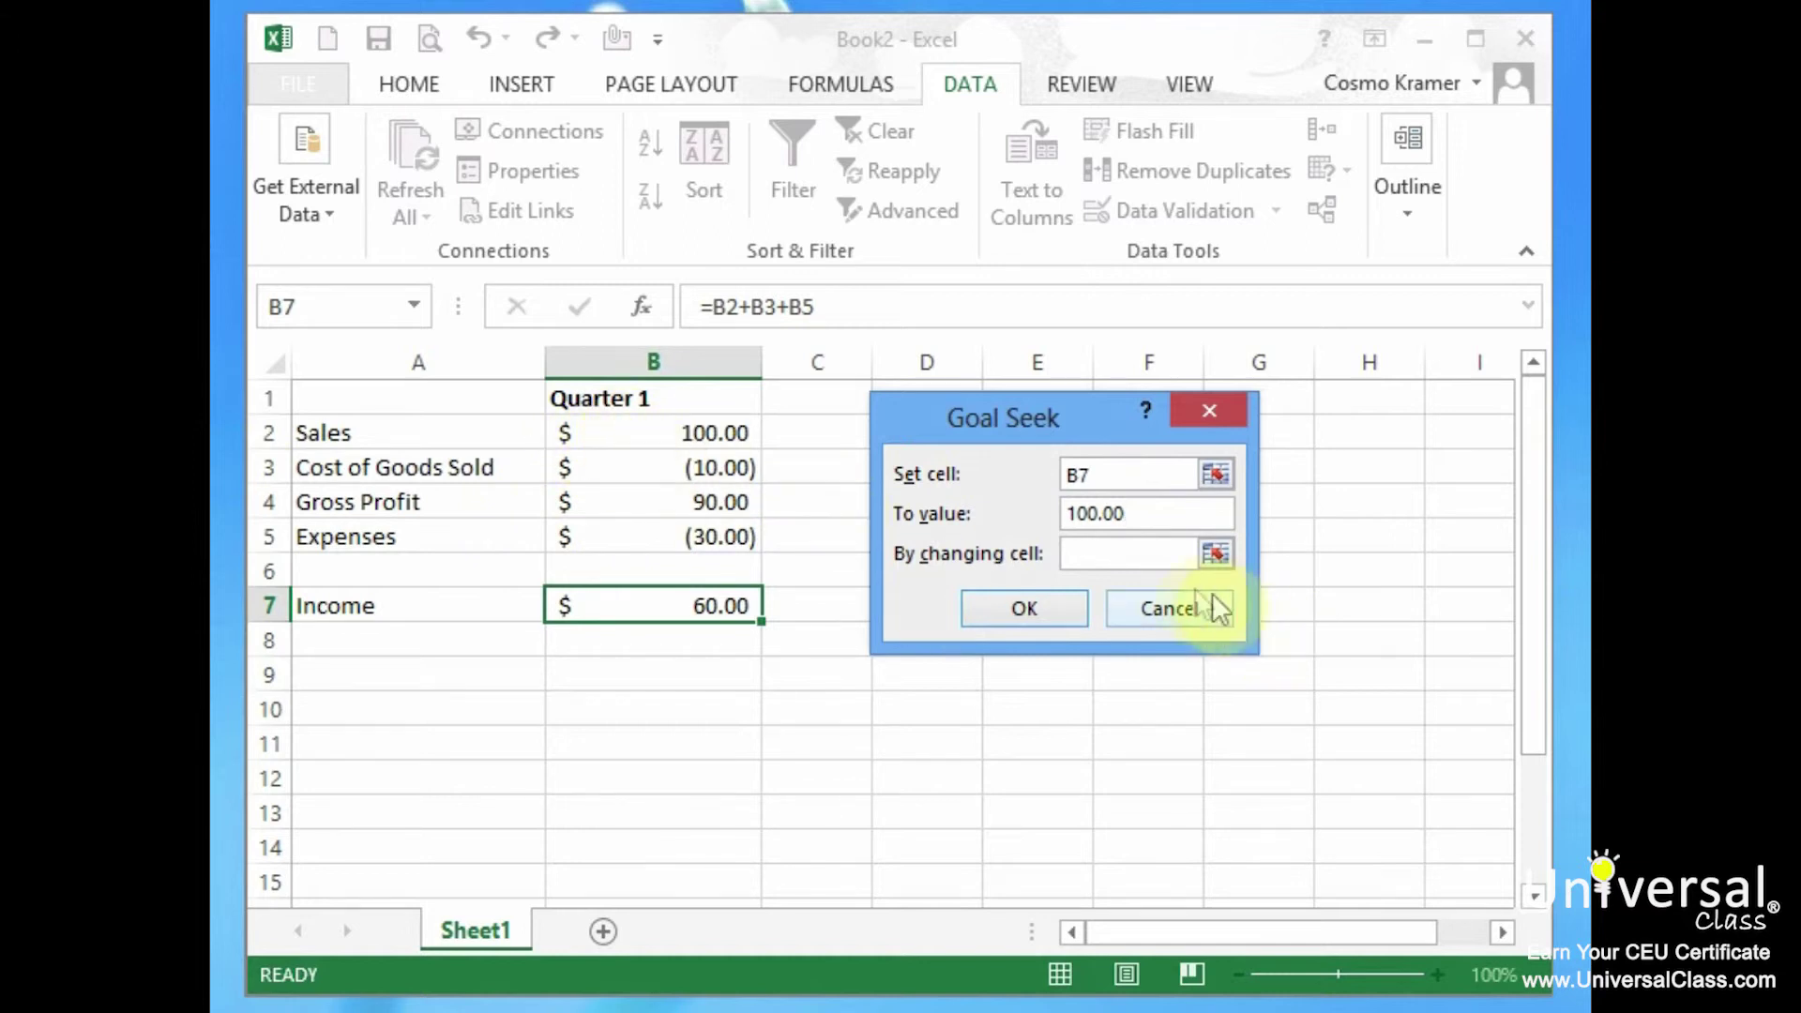
left_click(1121, 554)
type("$")
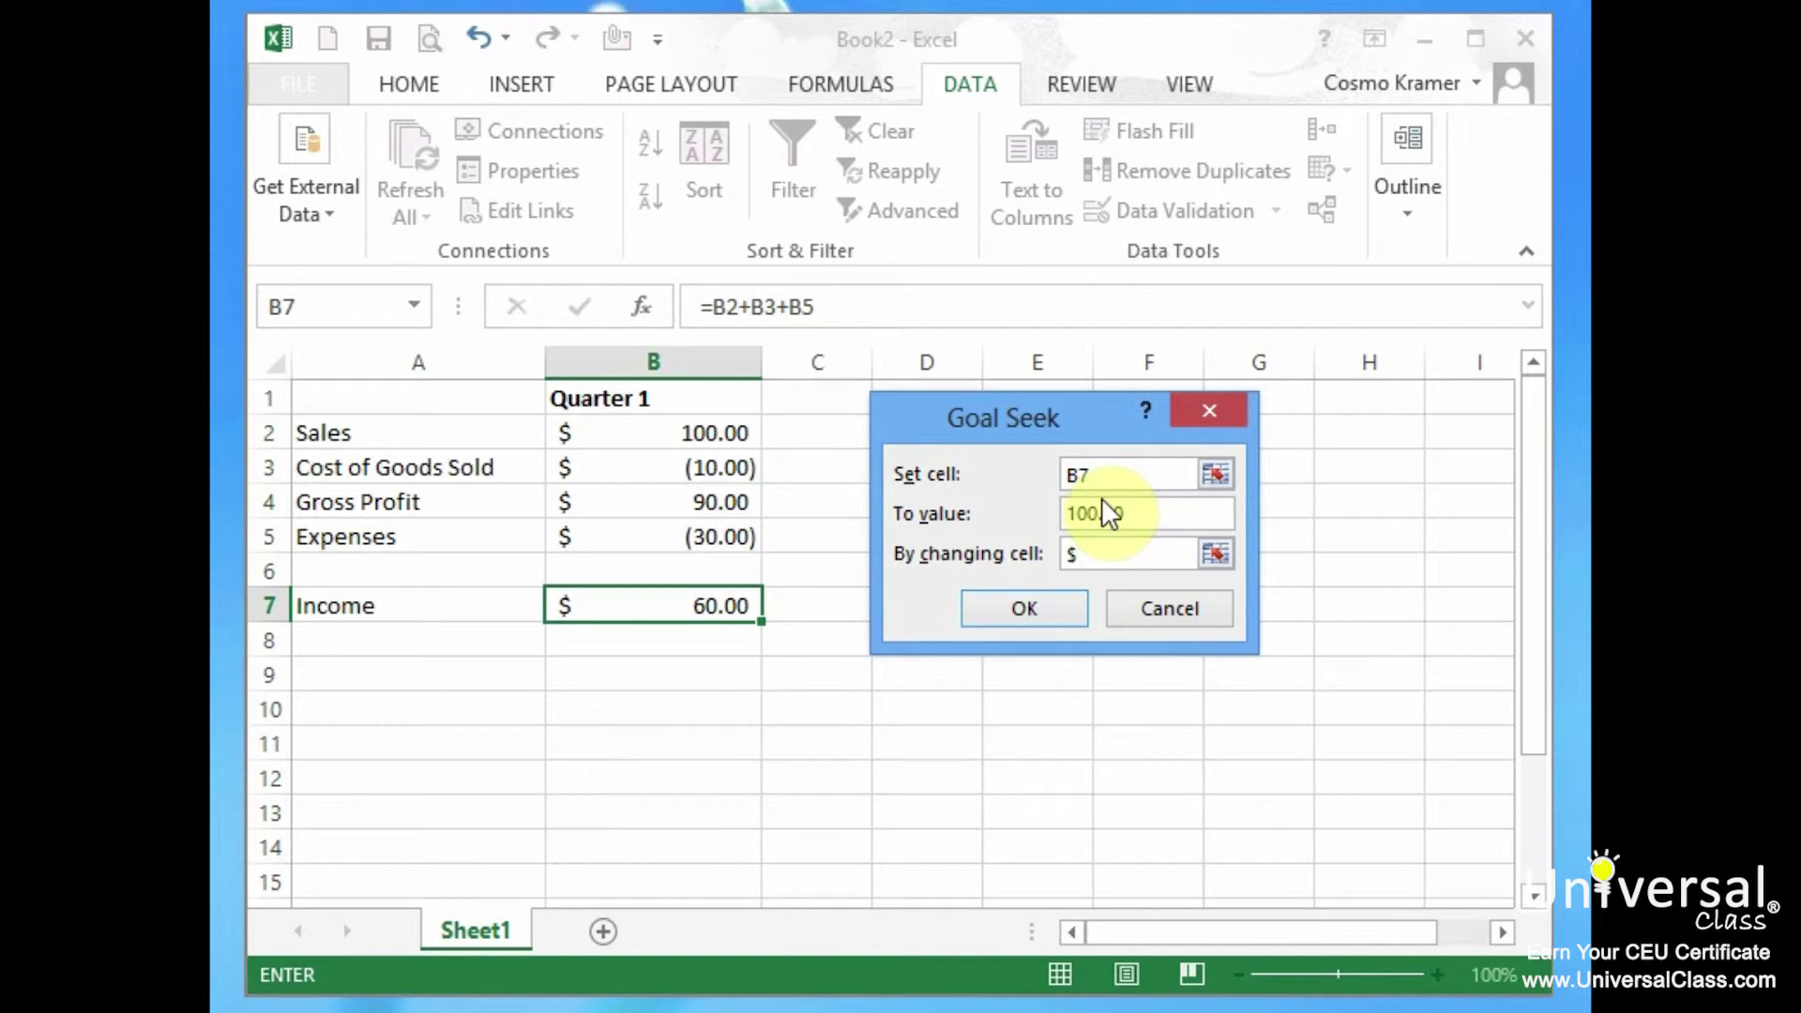
type("B2")
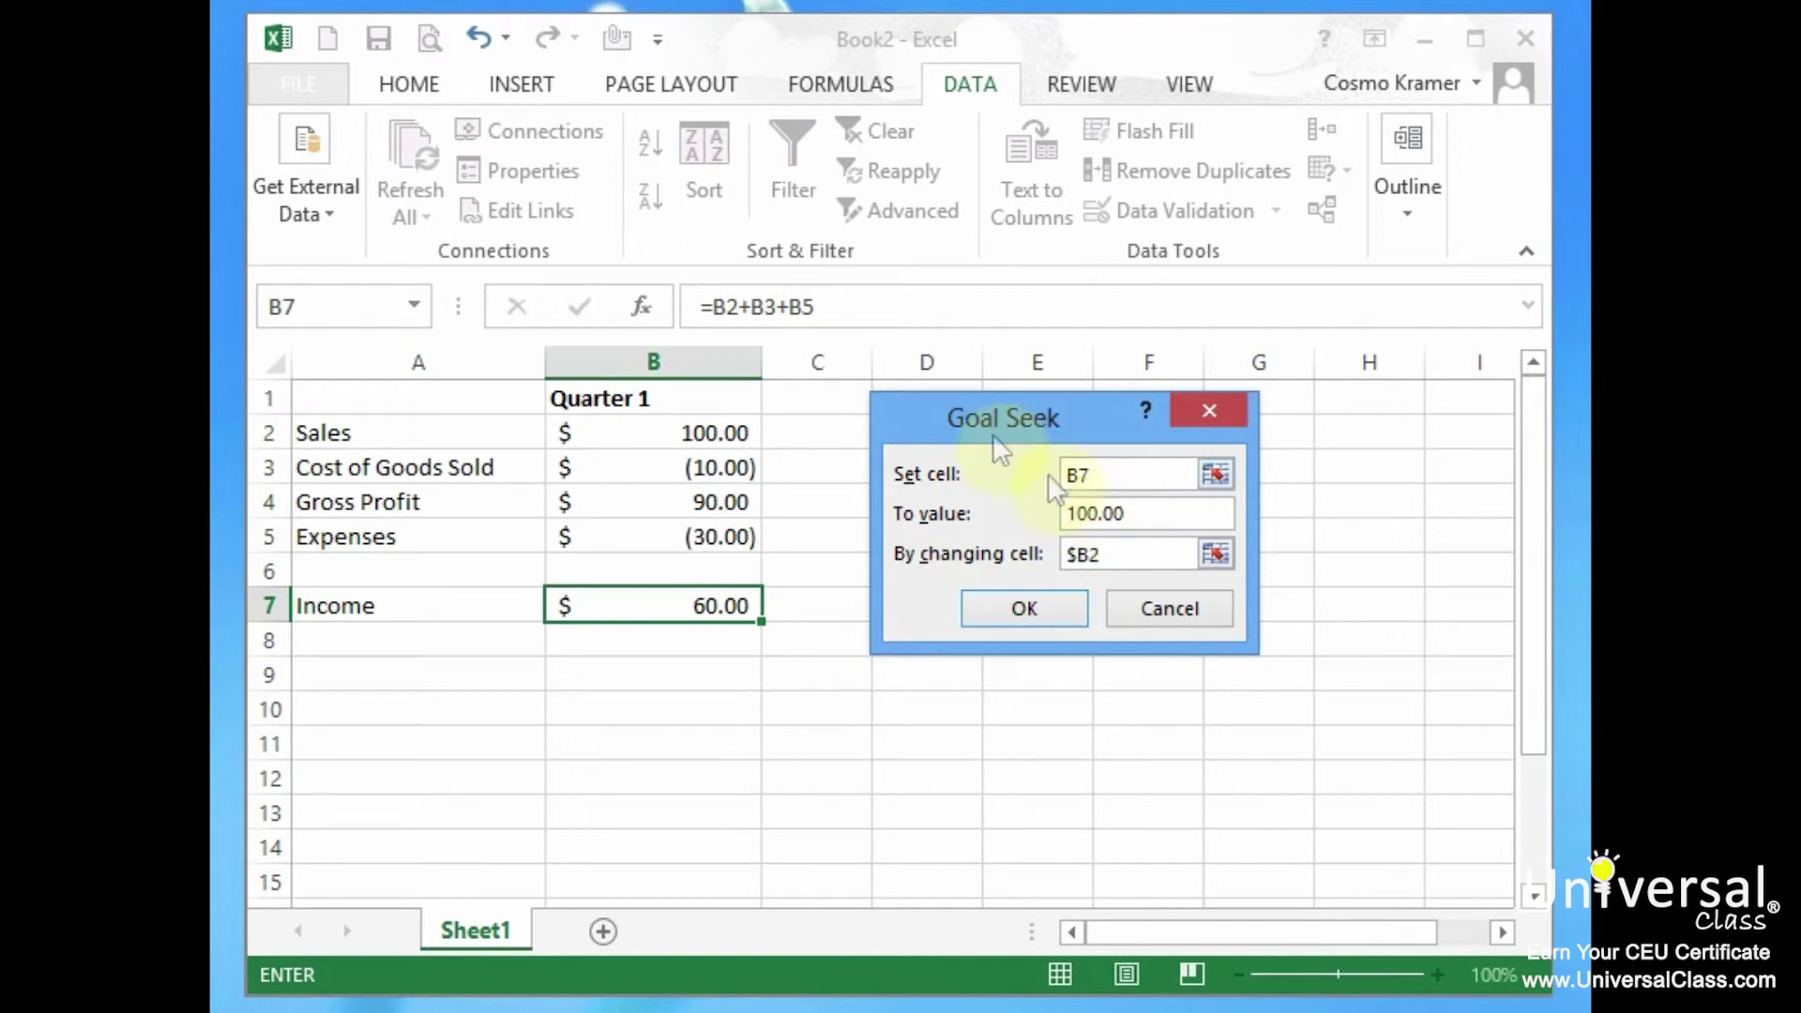
left_click(1047, 600)
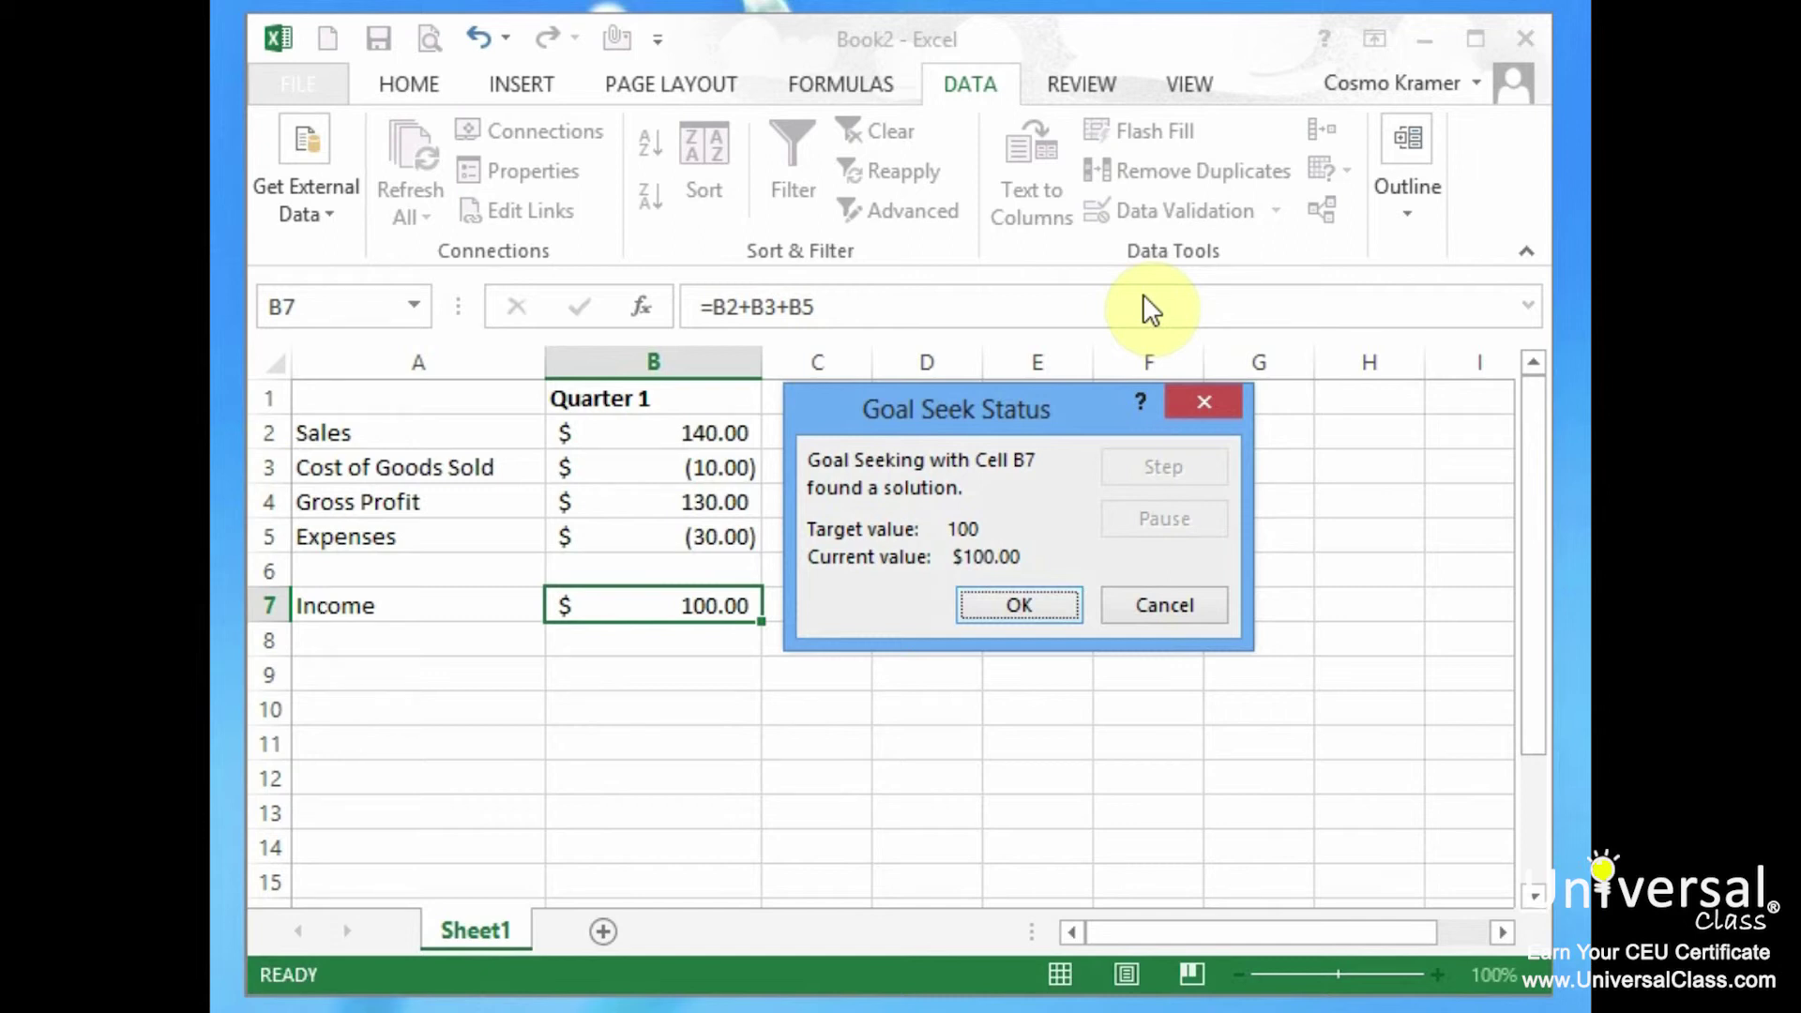
left_click(1020, 607)
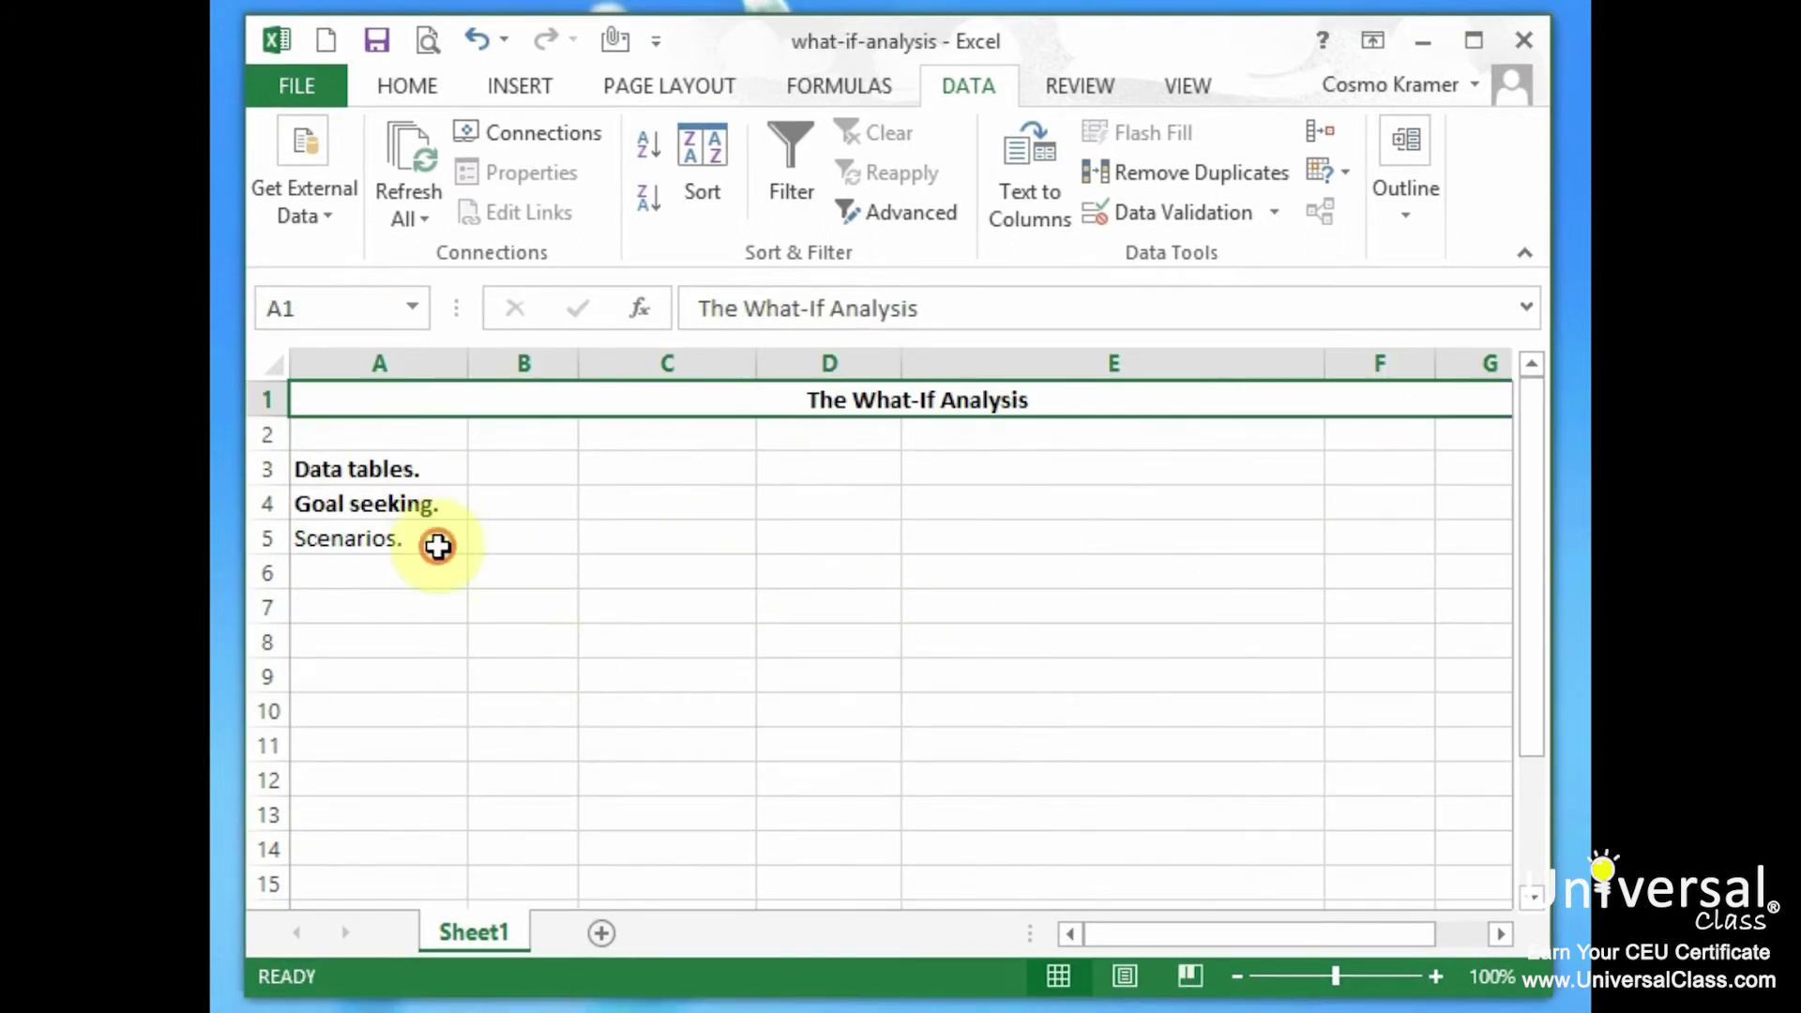
Step: In the what-if-analysis workbook, make the "Scenarios." topic in A5 bold and open the Scenario Manager
left_click(436, 544)
key("ctrl+b")
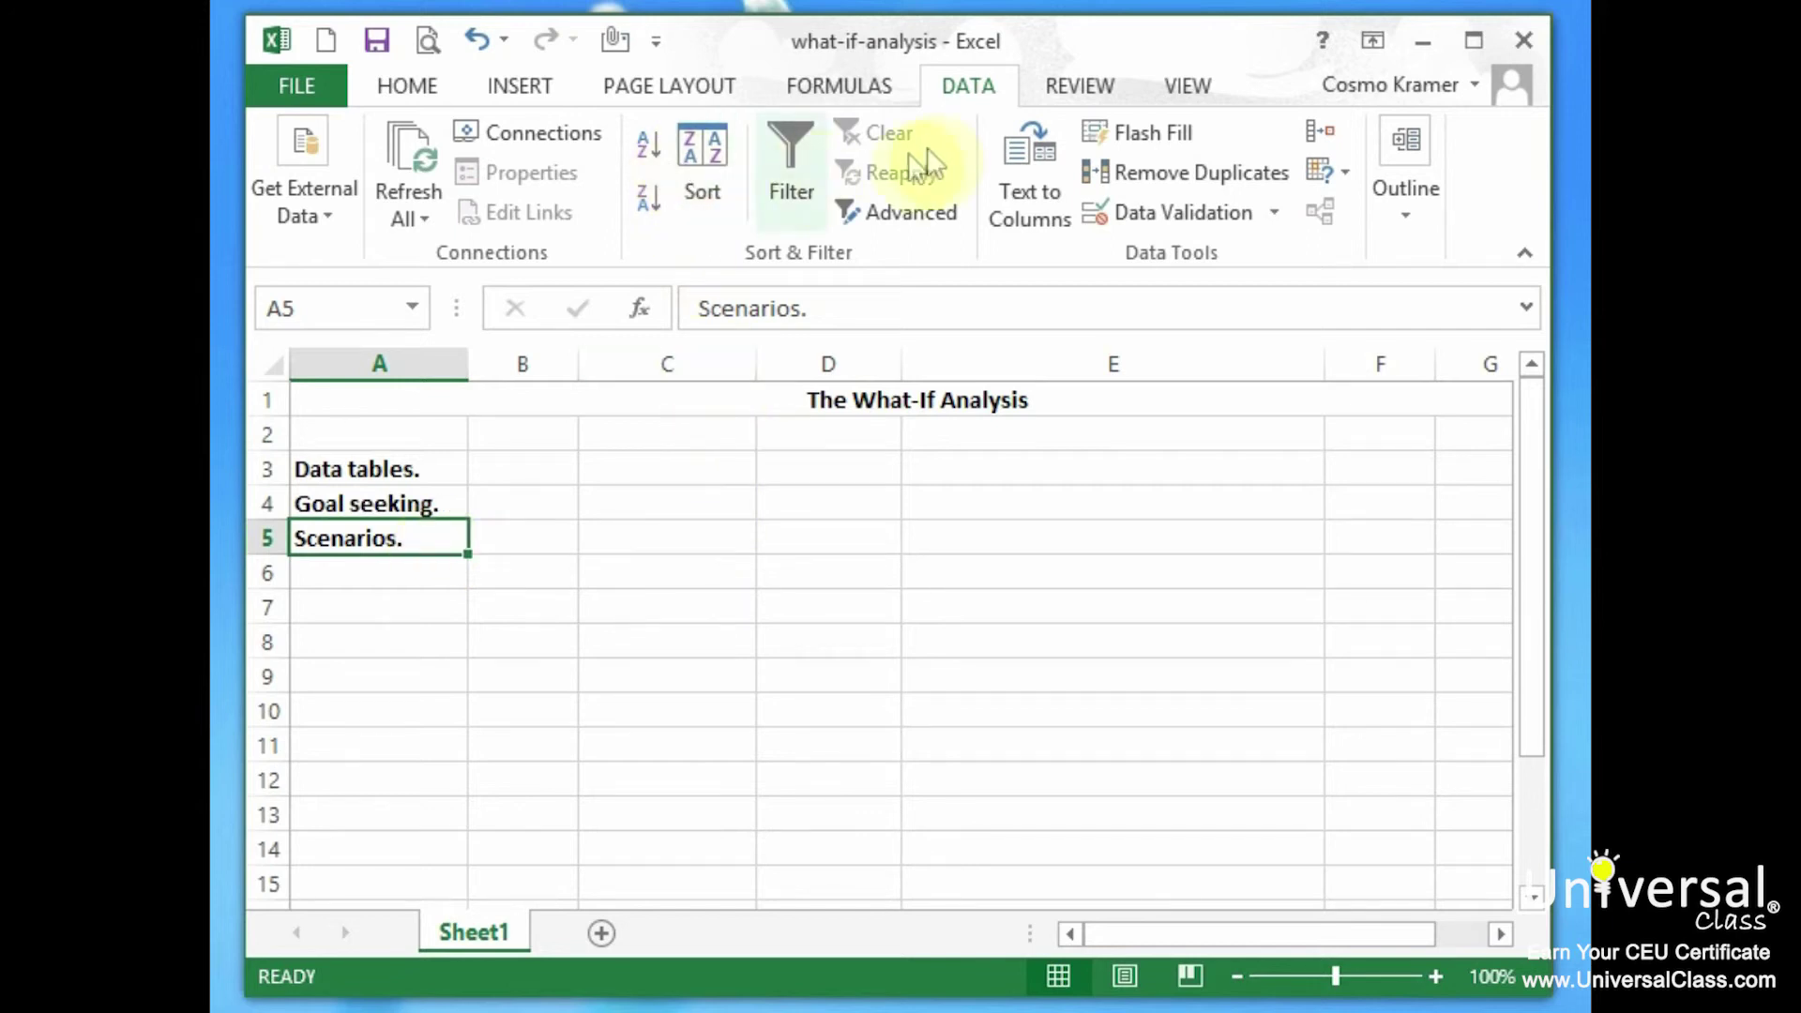
left_click(1339, 176)
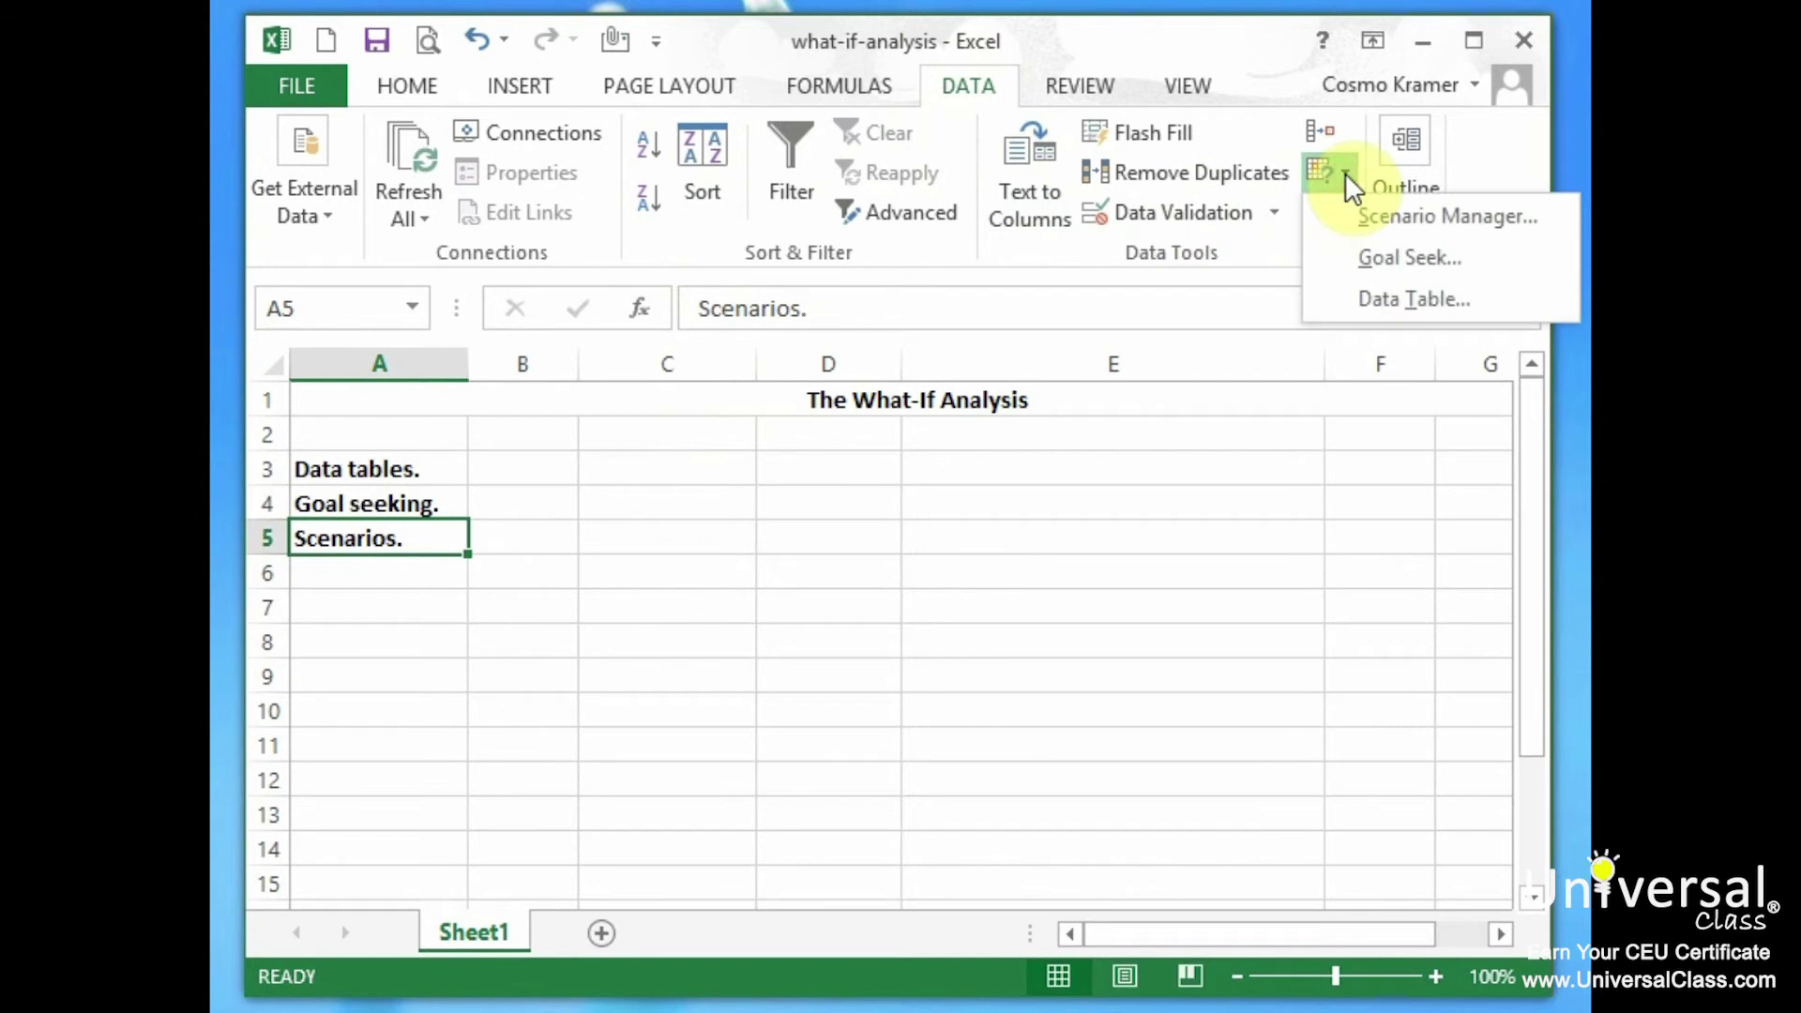
left_click(1435, 218)
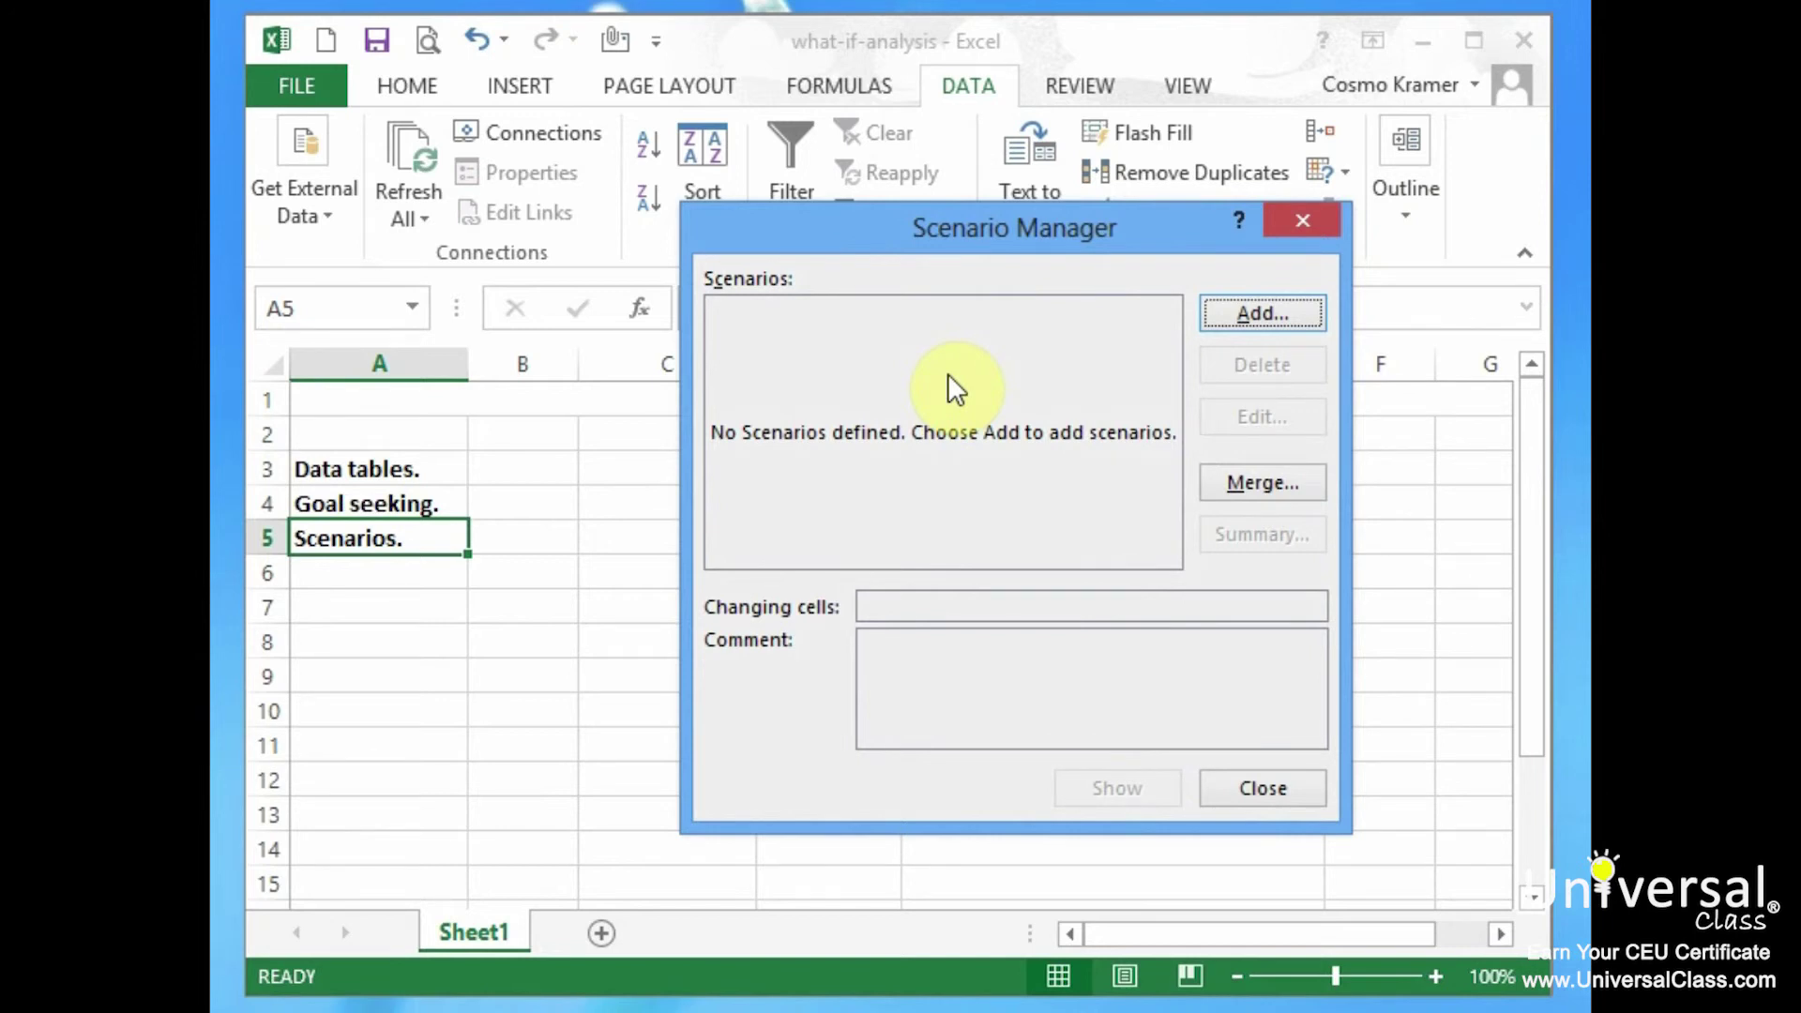
Step: Add a scenario named "My new scenario" with $B$3:$B$9 as its changing cells
left_click(1248, 314)
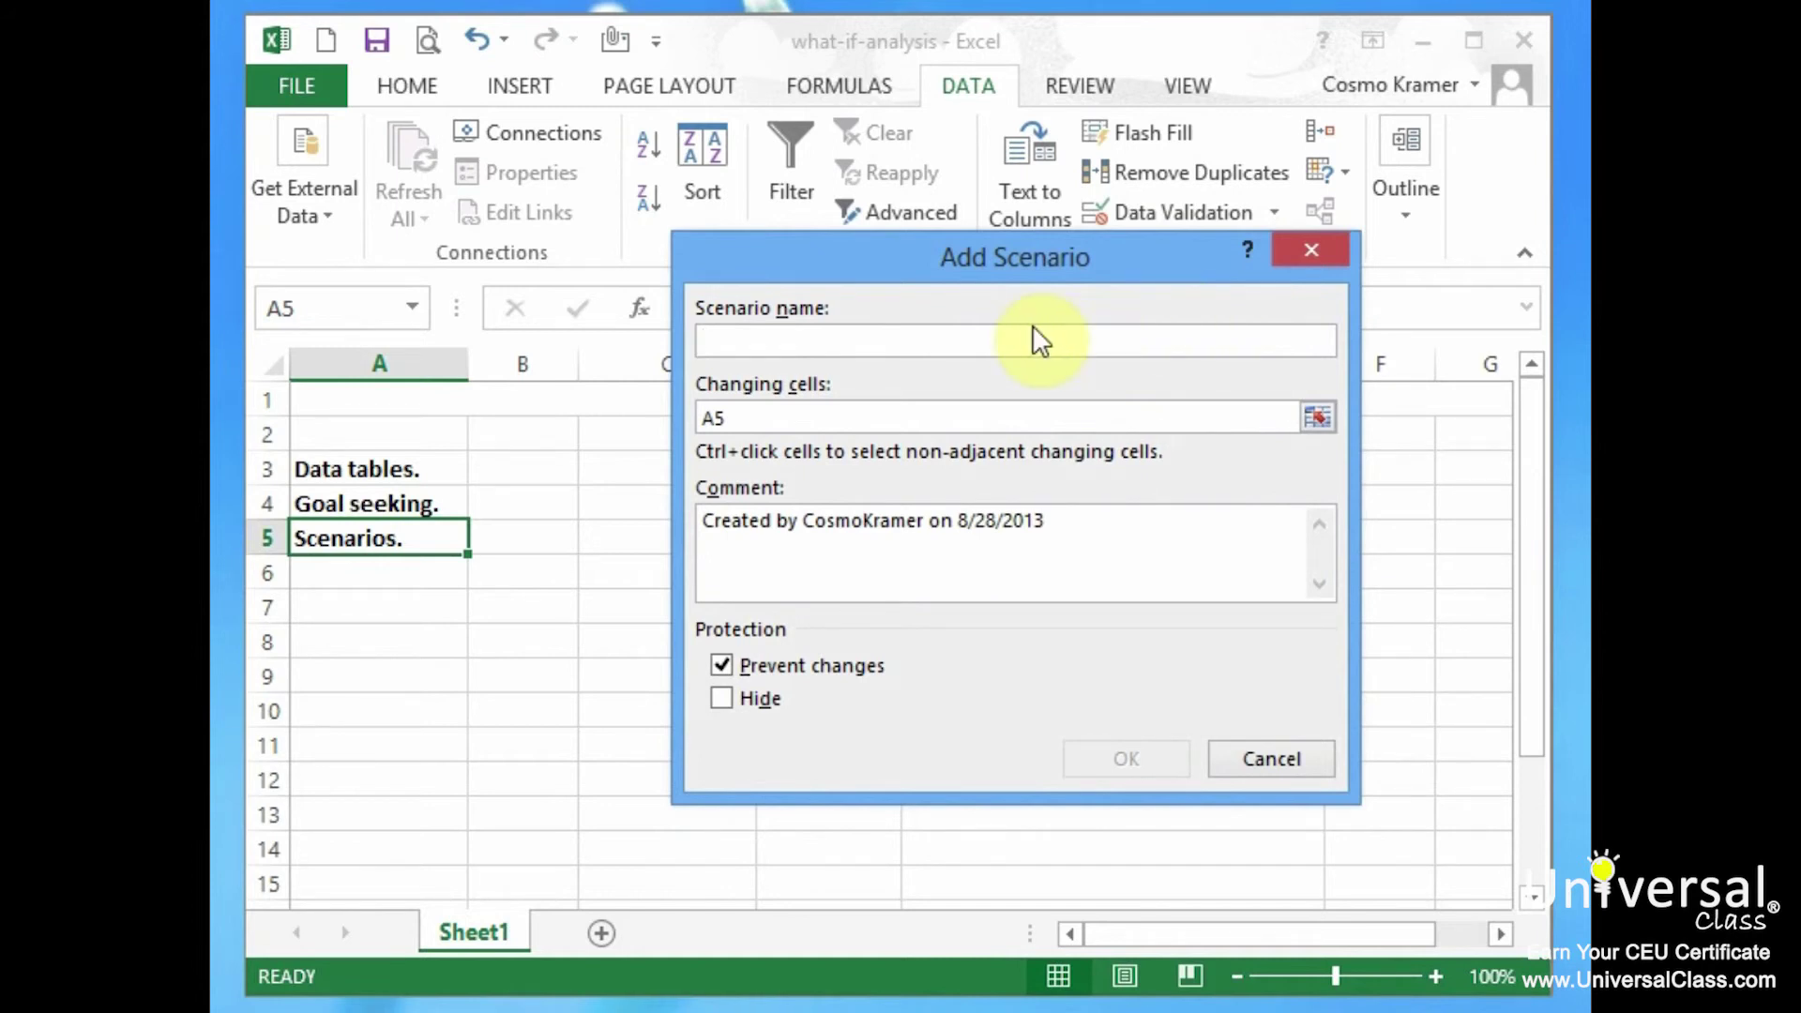
type("mY h")
key("BackSpace")
key("BackSpace")
key("BackSpace")
key("BackSpace")
type("My new S")
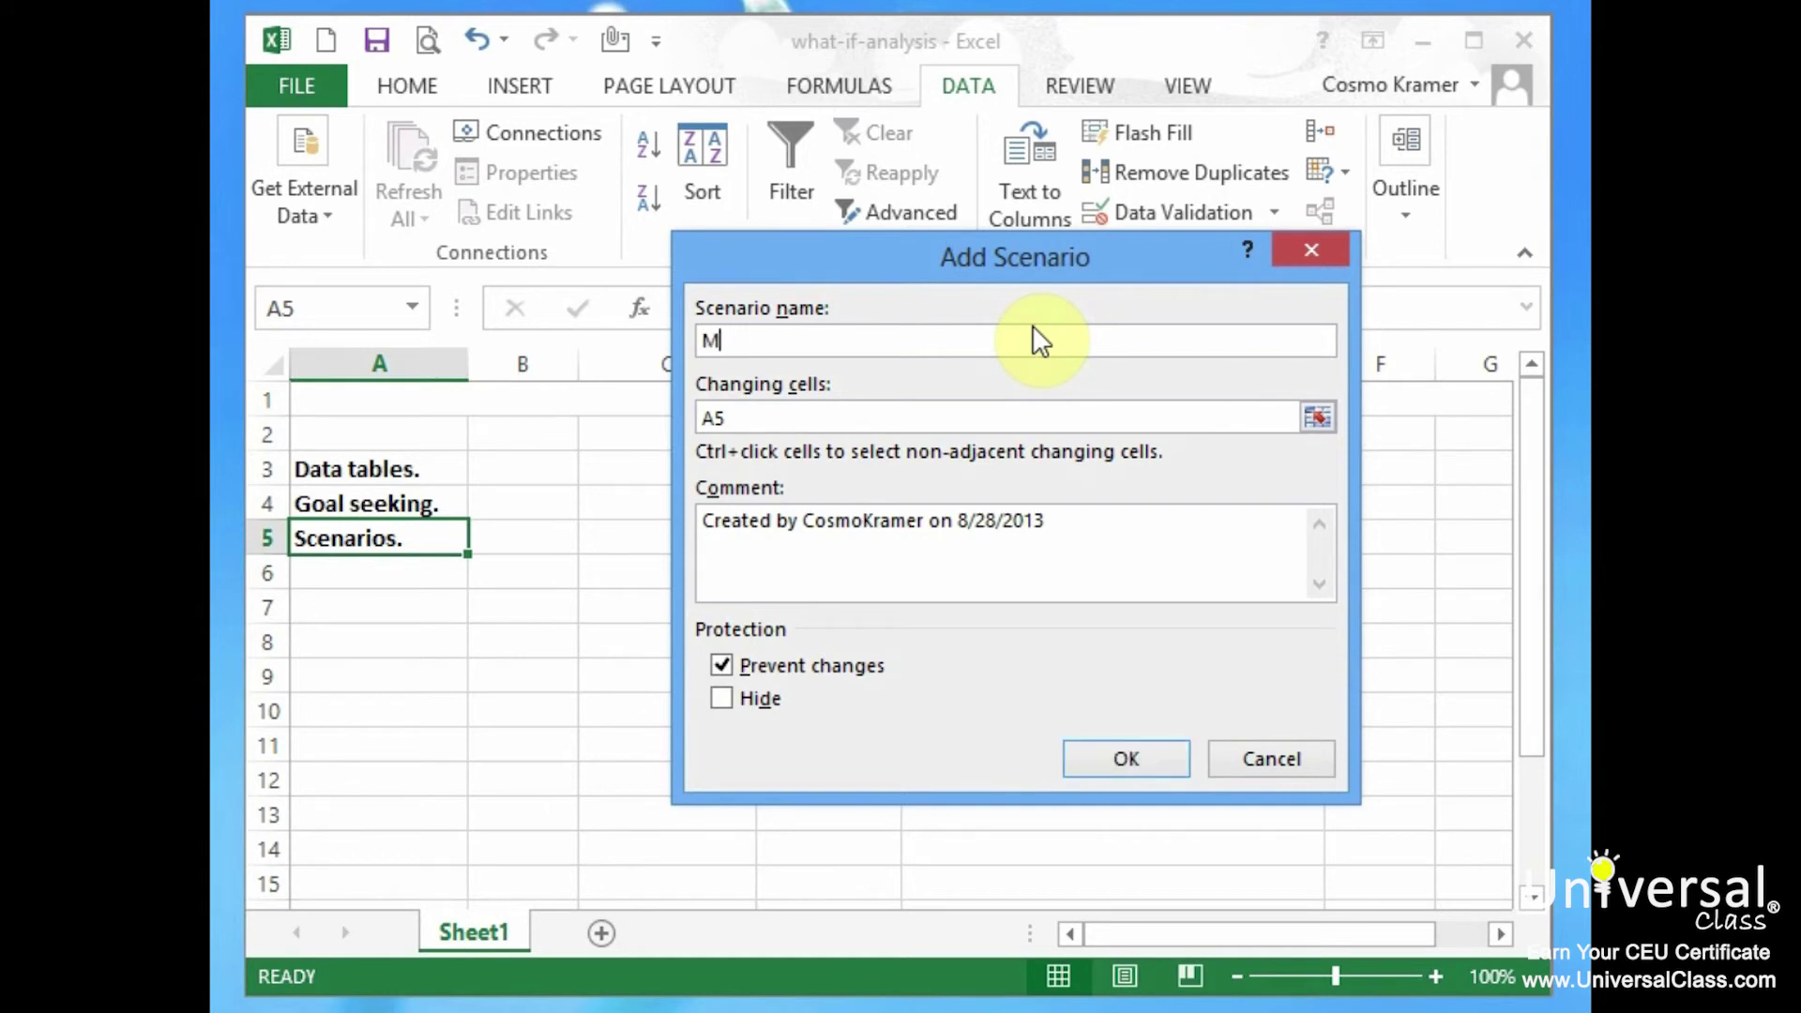
key("BackSpace")
type("scean")
key("BackSpace")
key("BackSpace")
type("nario")
key("Tab")
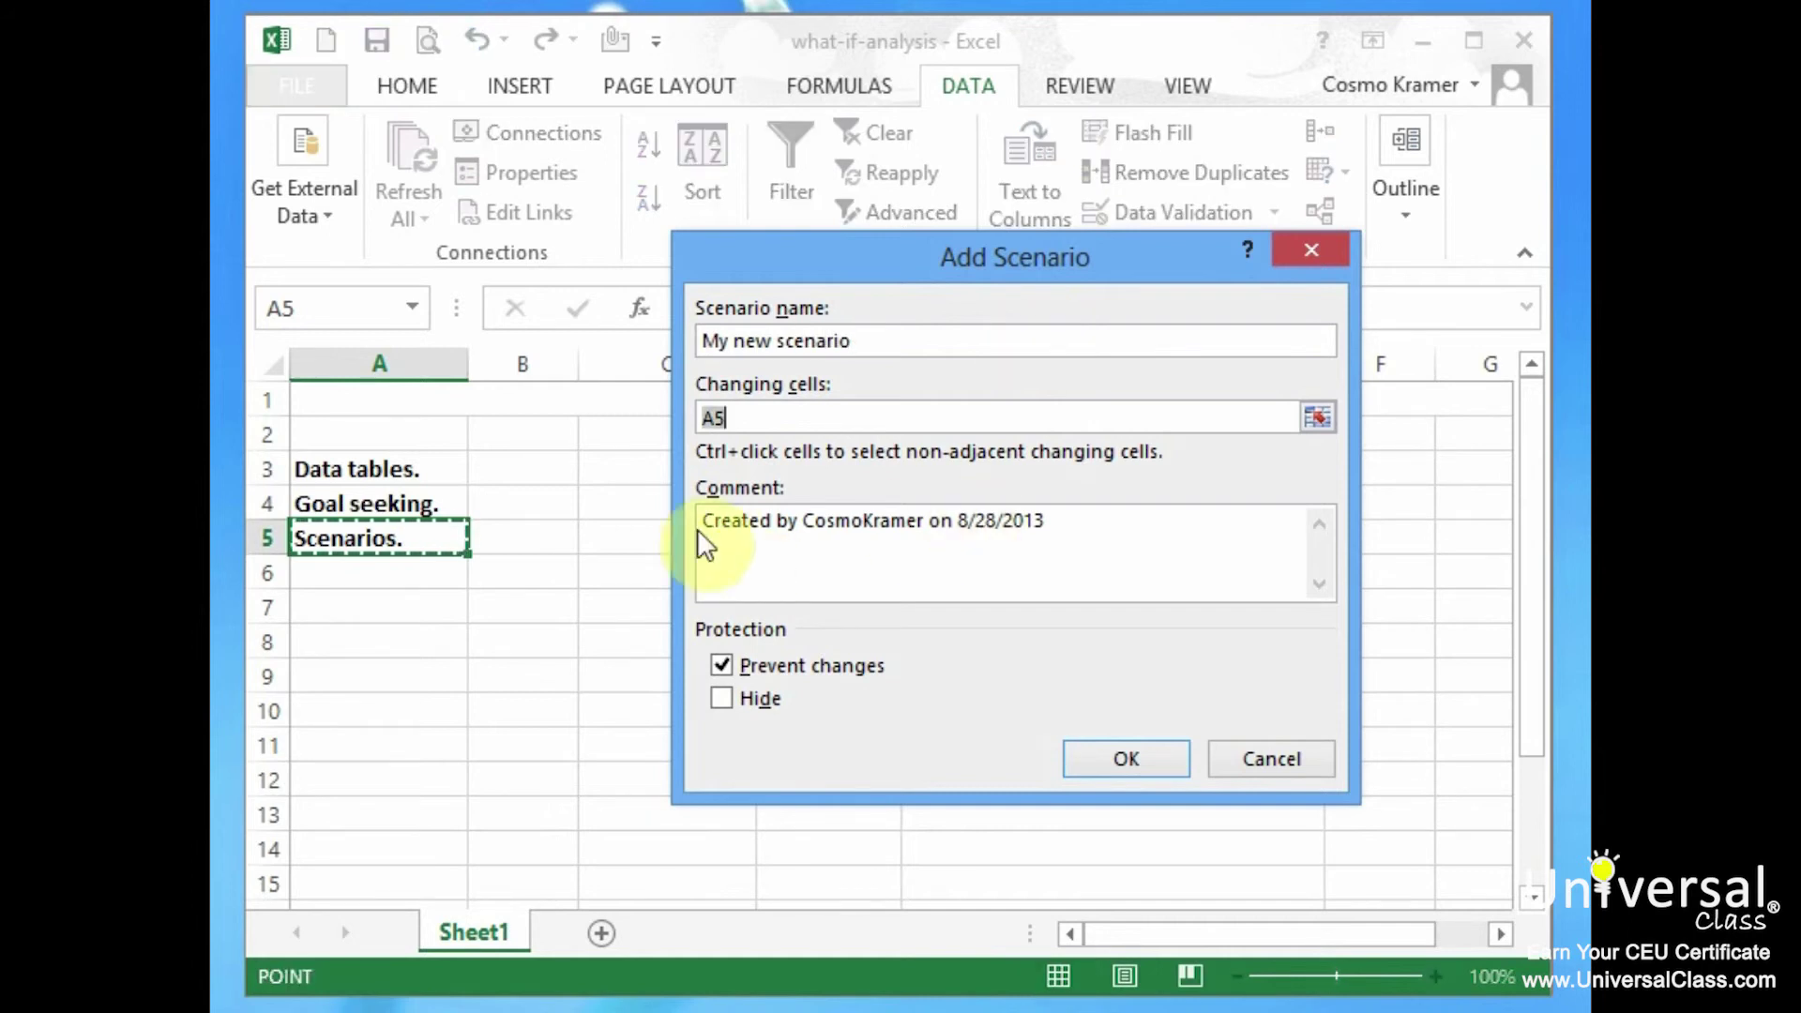
left_click(545, 461)
left_click_drag(545, 460, 537, 677)
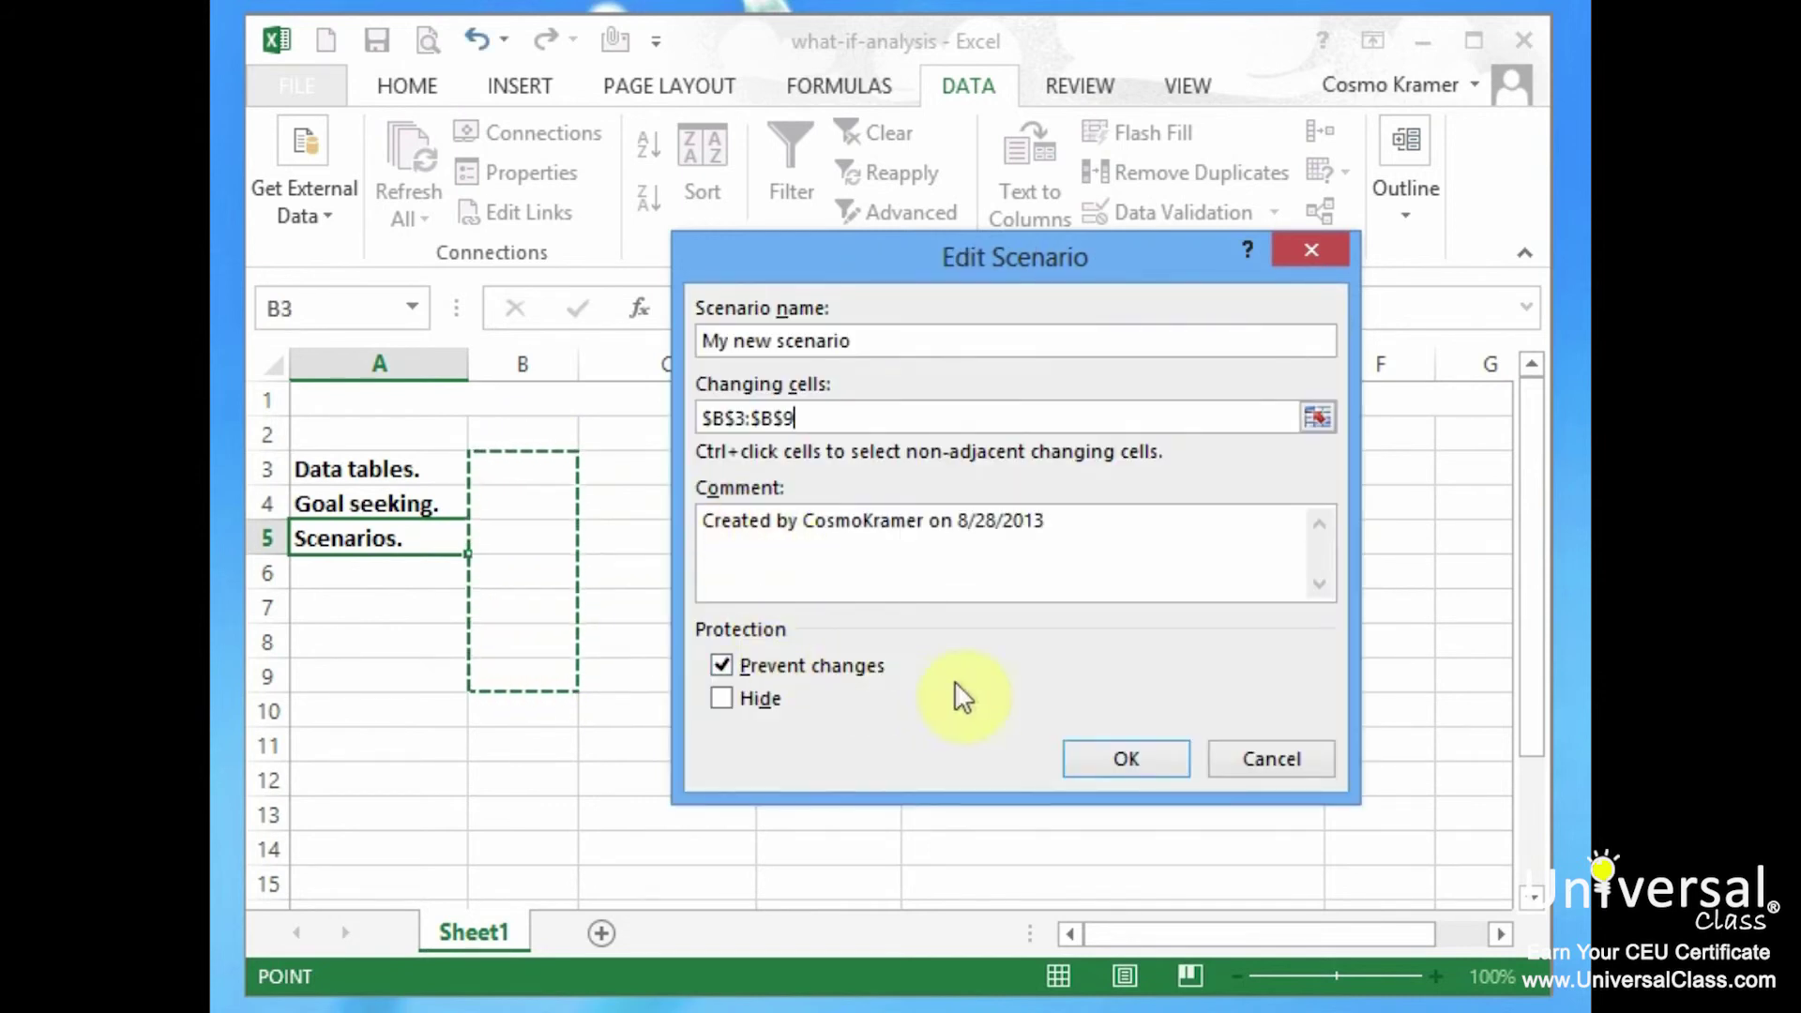
left_click(1150, 761)
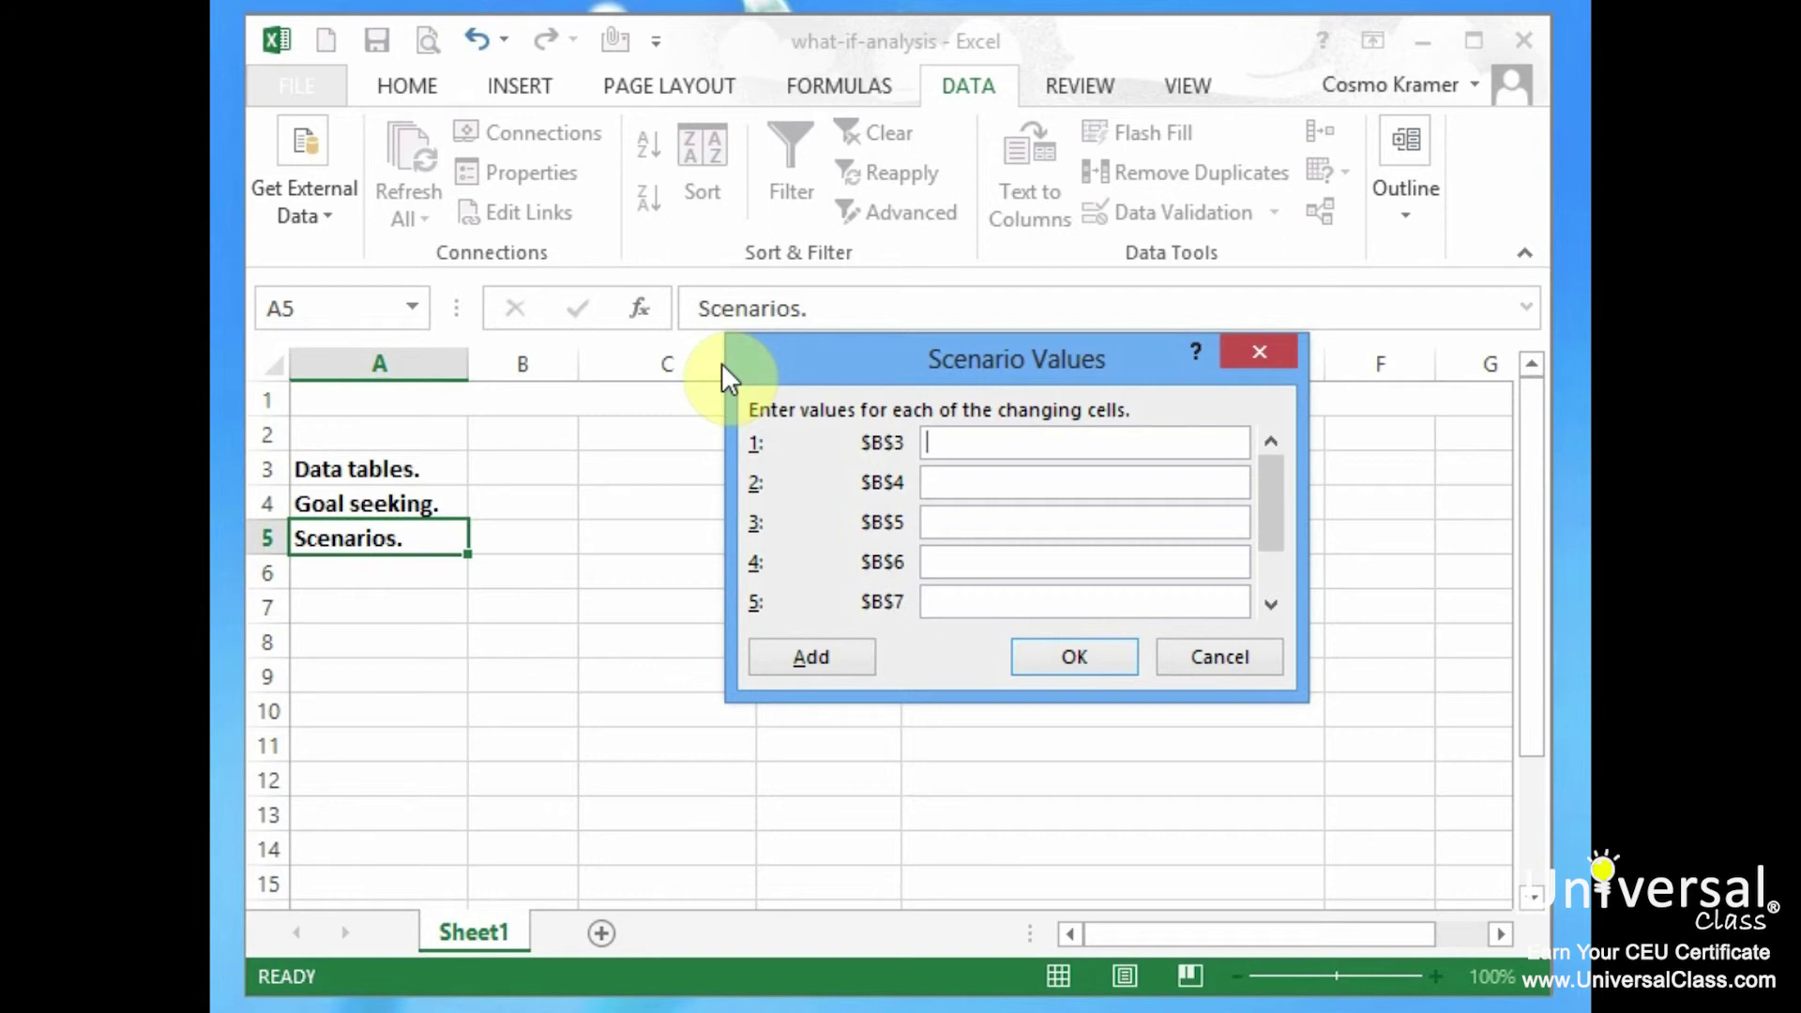
Step: Set the scenario values to 1, 2, 3, 4 and 5 for cells B3 through B7 and save the scenario
type("1")
left_click(985, 491)
type("2")
left_click(980, 522)
type("3")
left_click(977, 563)
type("4")
left_click(976, 600)
type("5")
left_click(1072, 661)
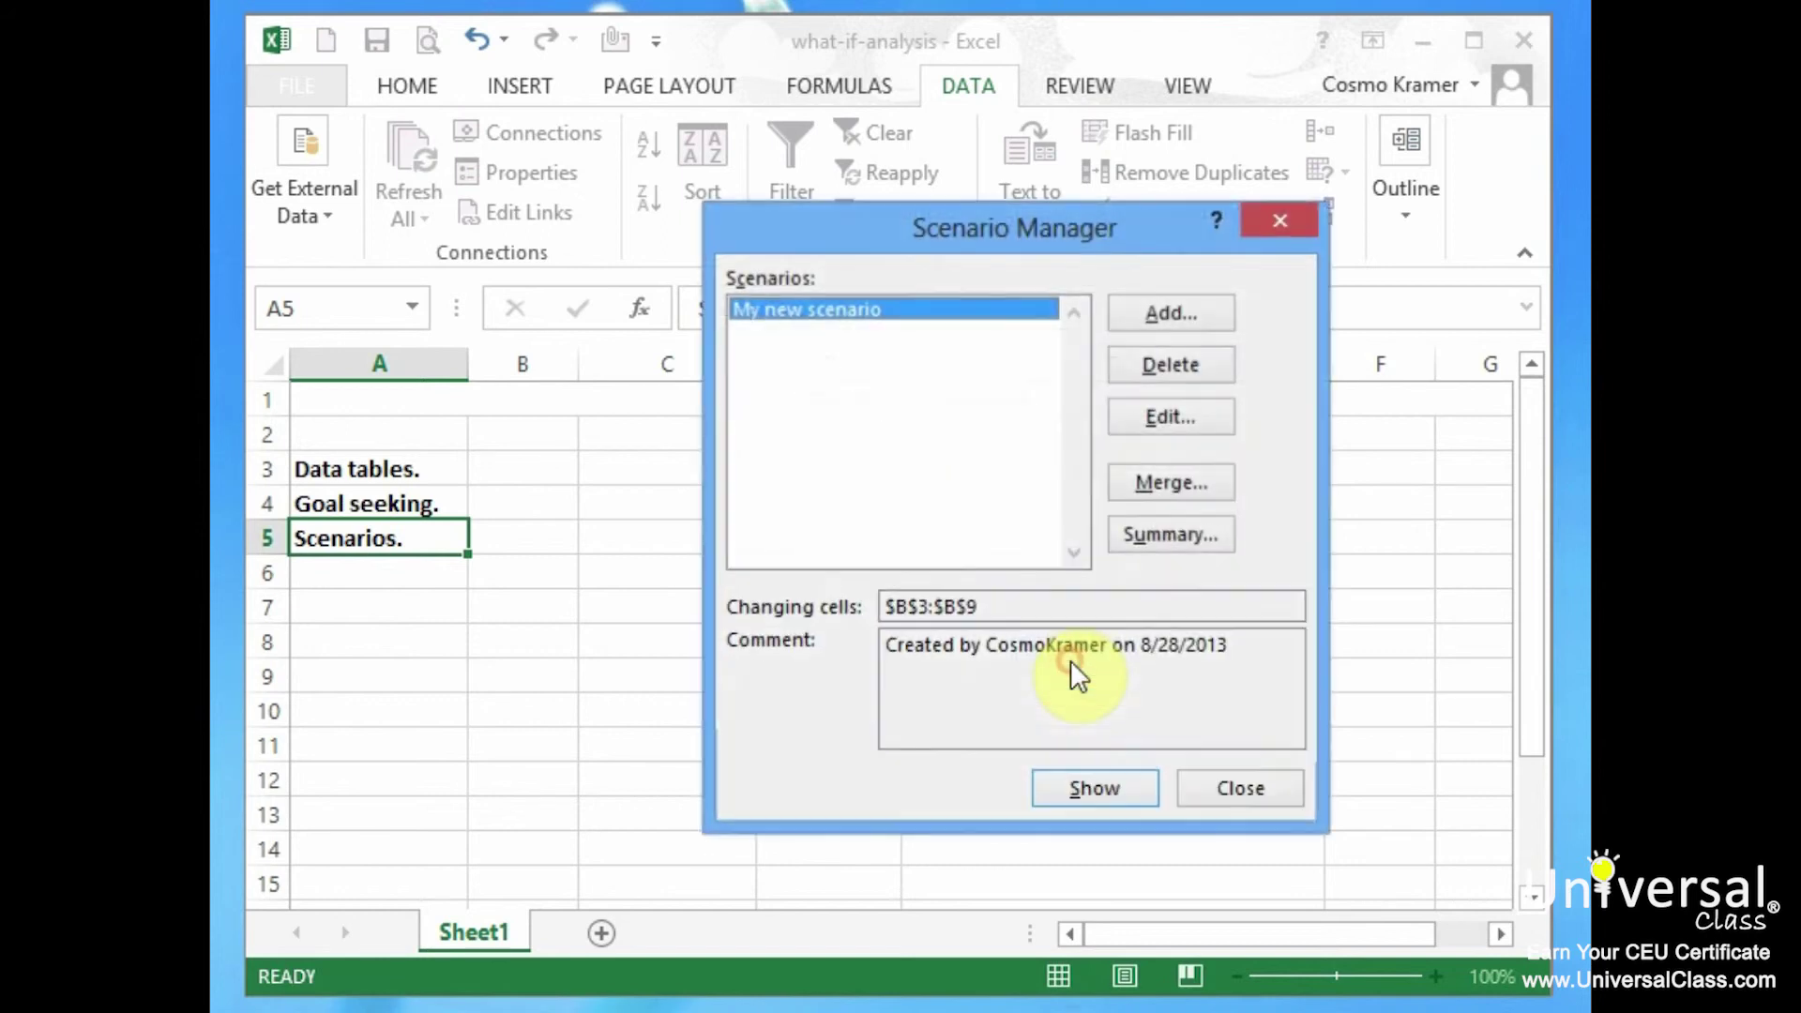
Step: Show "My new scenario" in the sheet, move the Scenario Manager off the filled cells, and close it
left_click(1075, 792)
left_click_drag(1000, 237, 1242, 226)
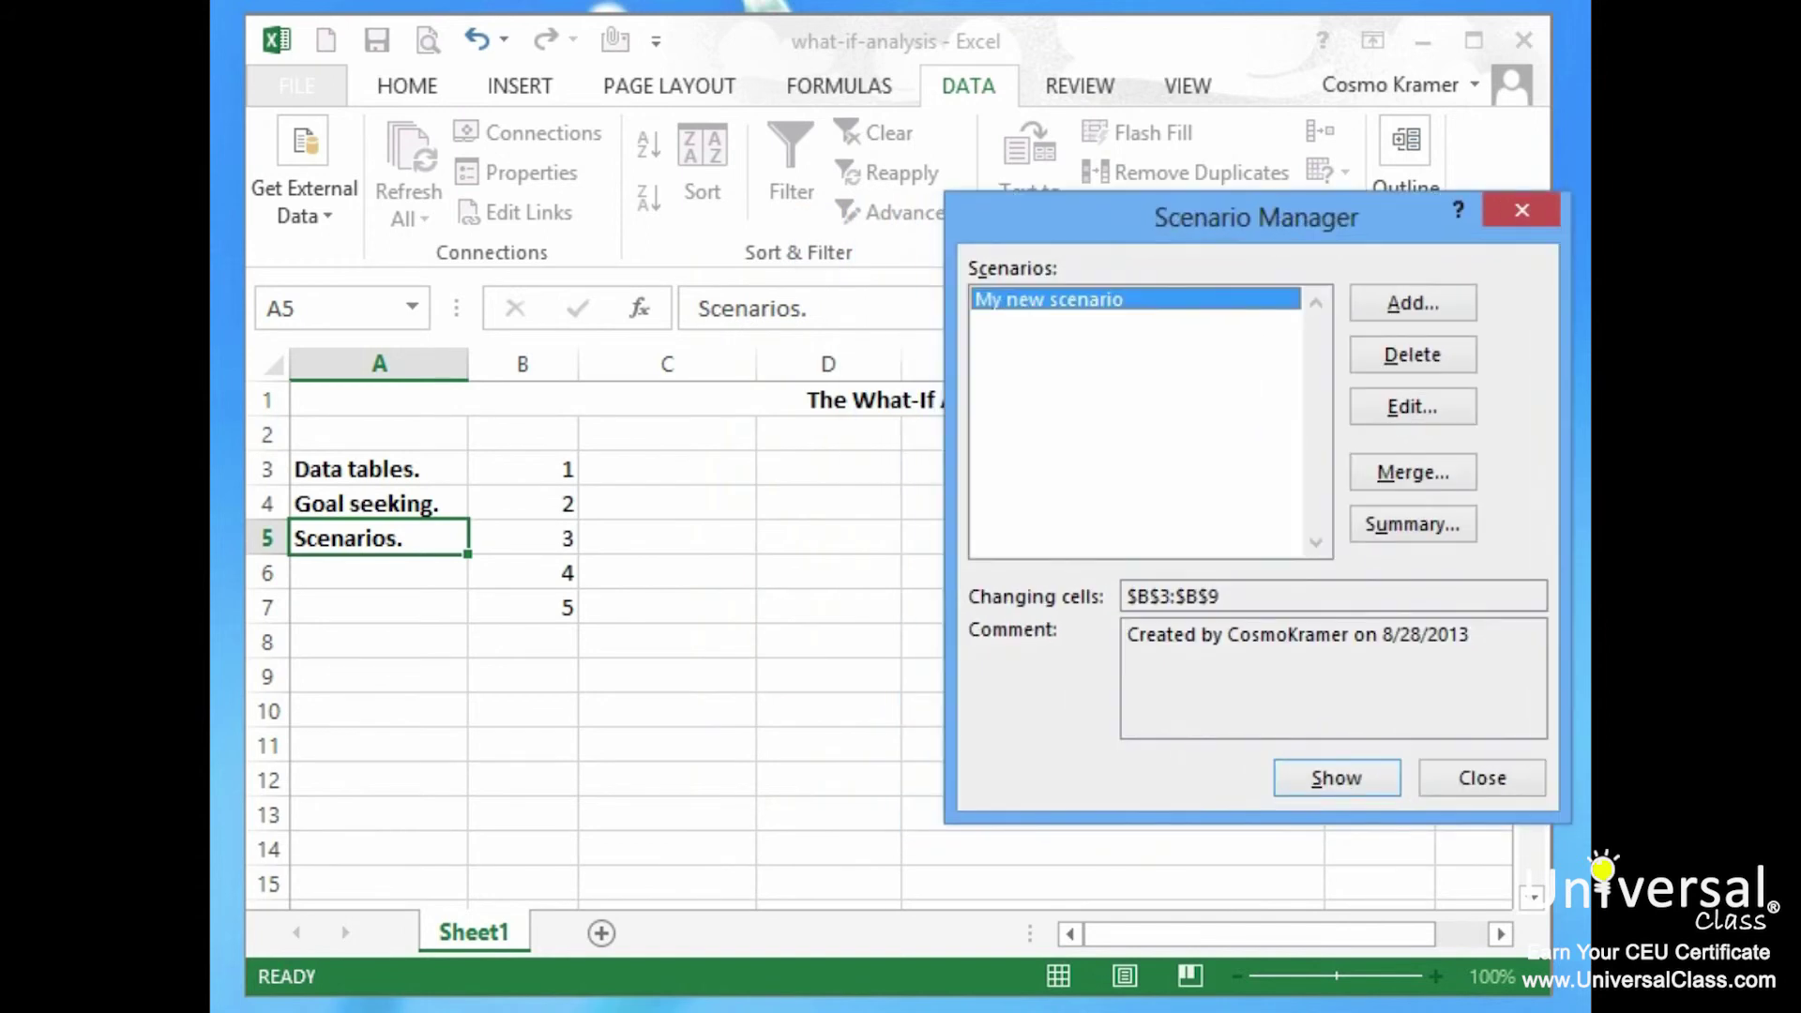
key("Escape")
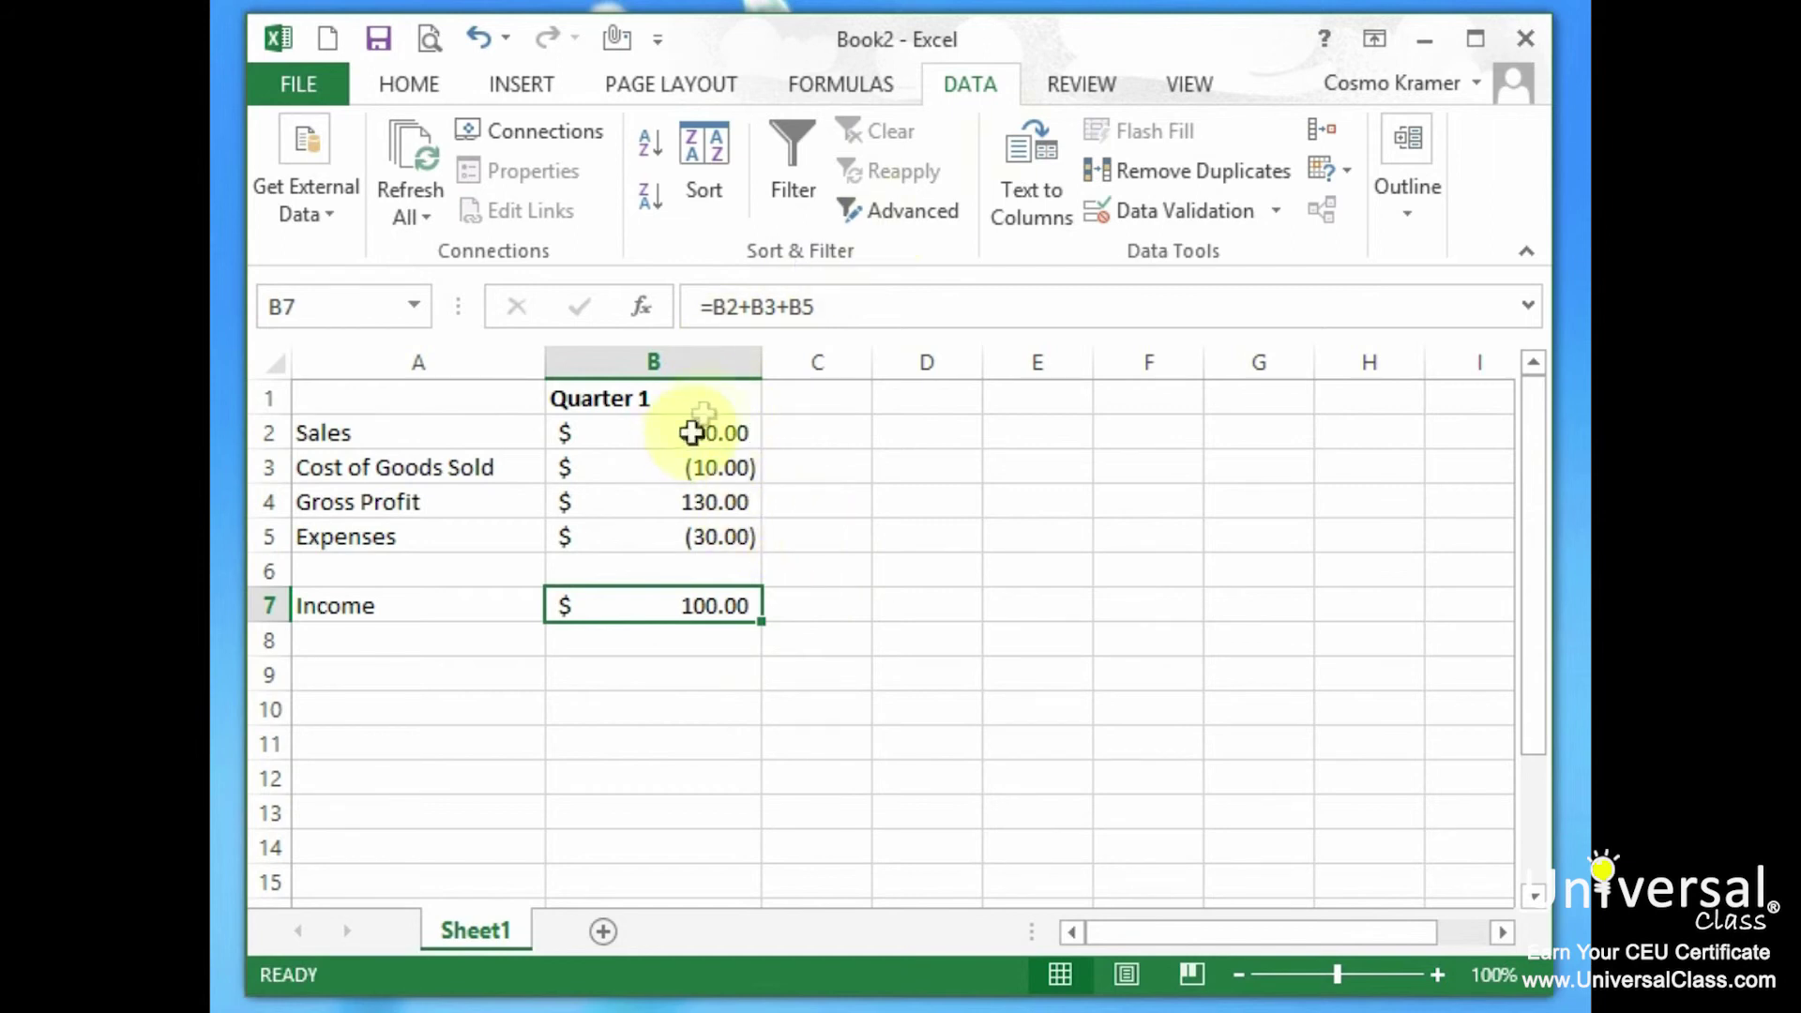
Step: In the Book2 workbook, review the Quarter 1 figures in B2:B7 and the Gross Profit formula in B4
left_click_drag(717, 434, 717, 605)
left_click(724, 398)
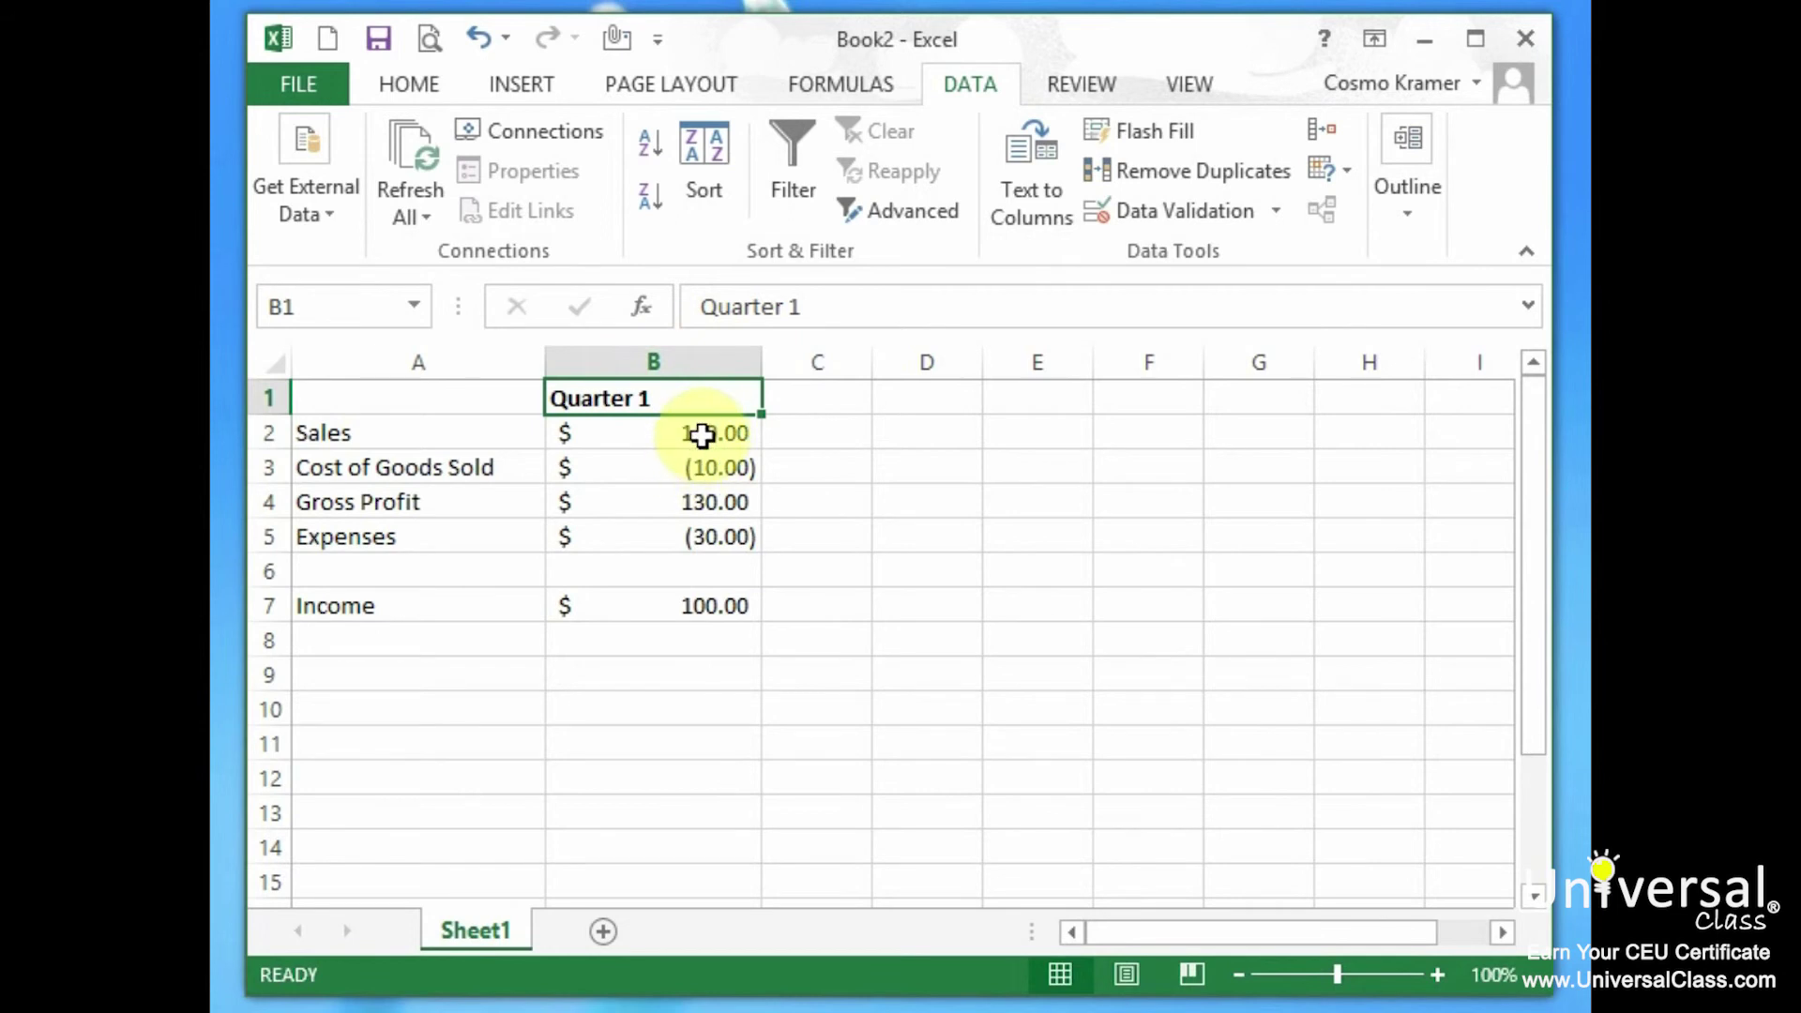
left_click(732, 505)
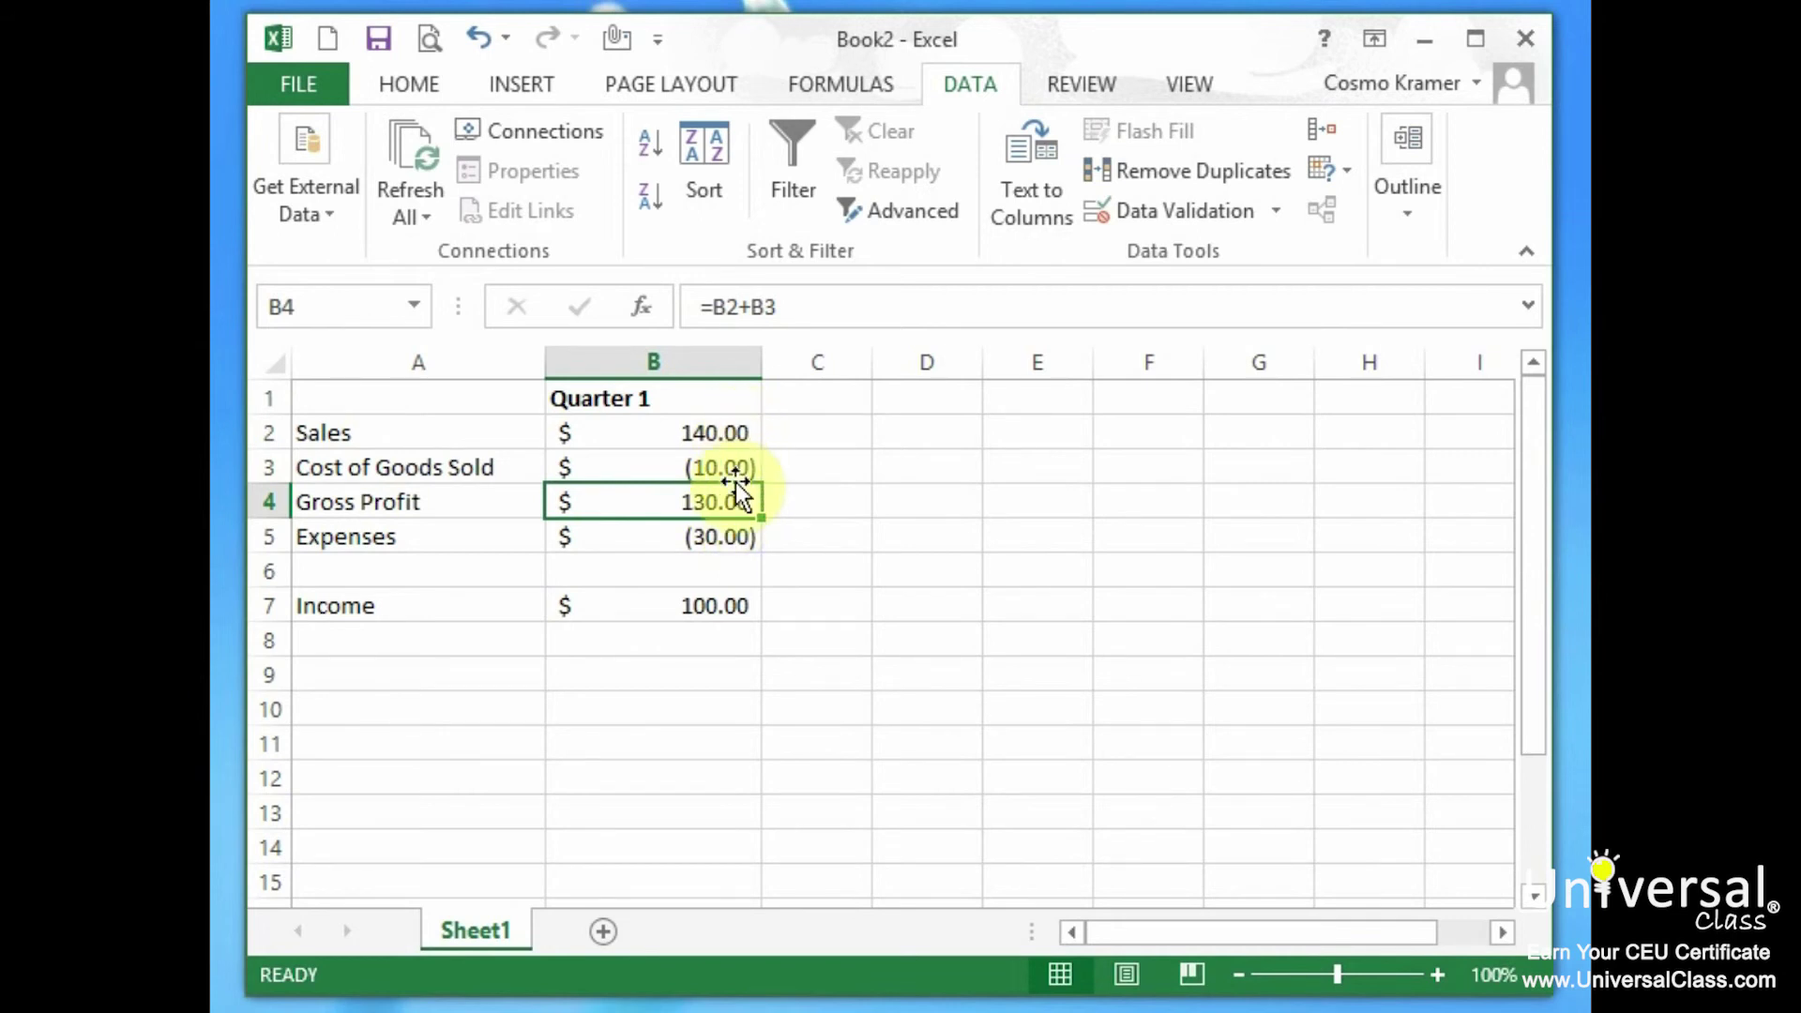
Step: Add a scenario named "Different Quarter 1 Outcomes" with Sales, Cost of Goods Sold and Expenses (B2, B3, B5) as its changing cells
left_click(691, 605)
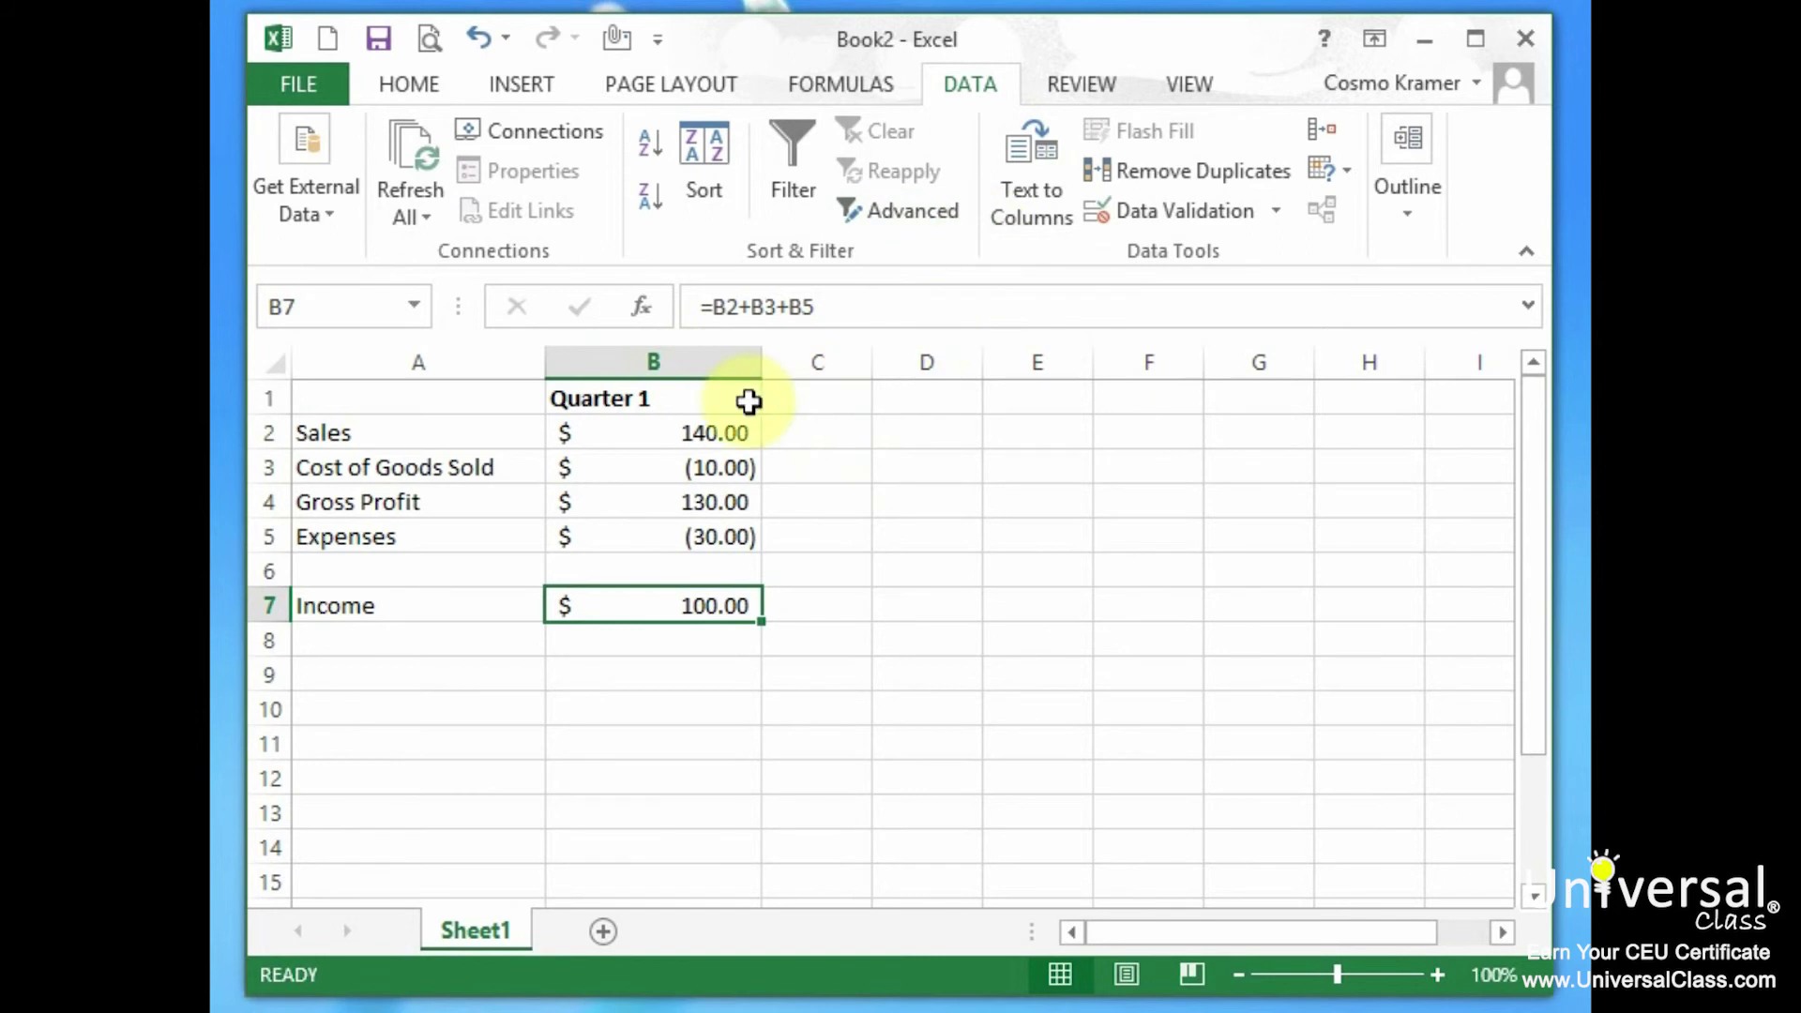
left_click(718, 430)
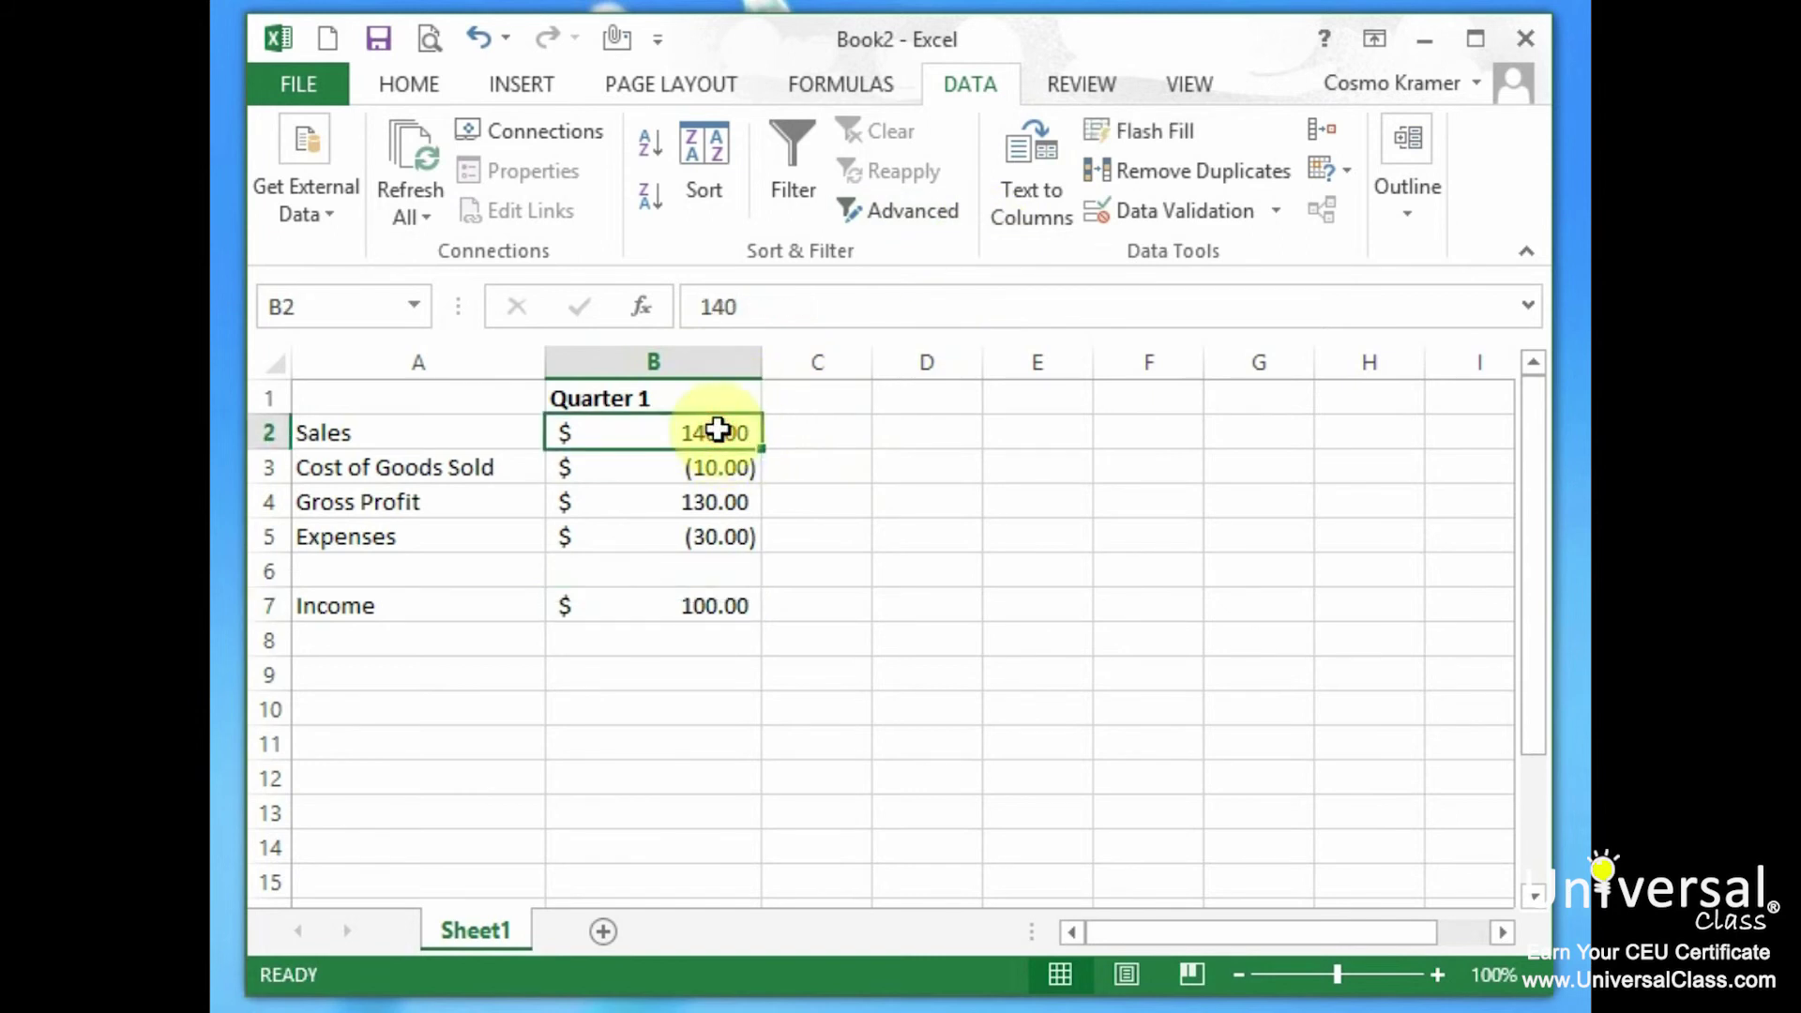
left_click(642, 467, "ctrl")
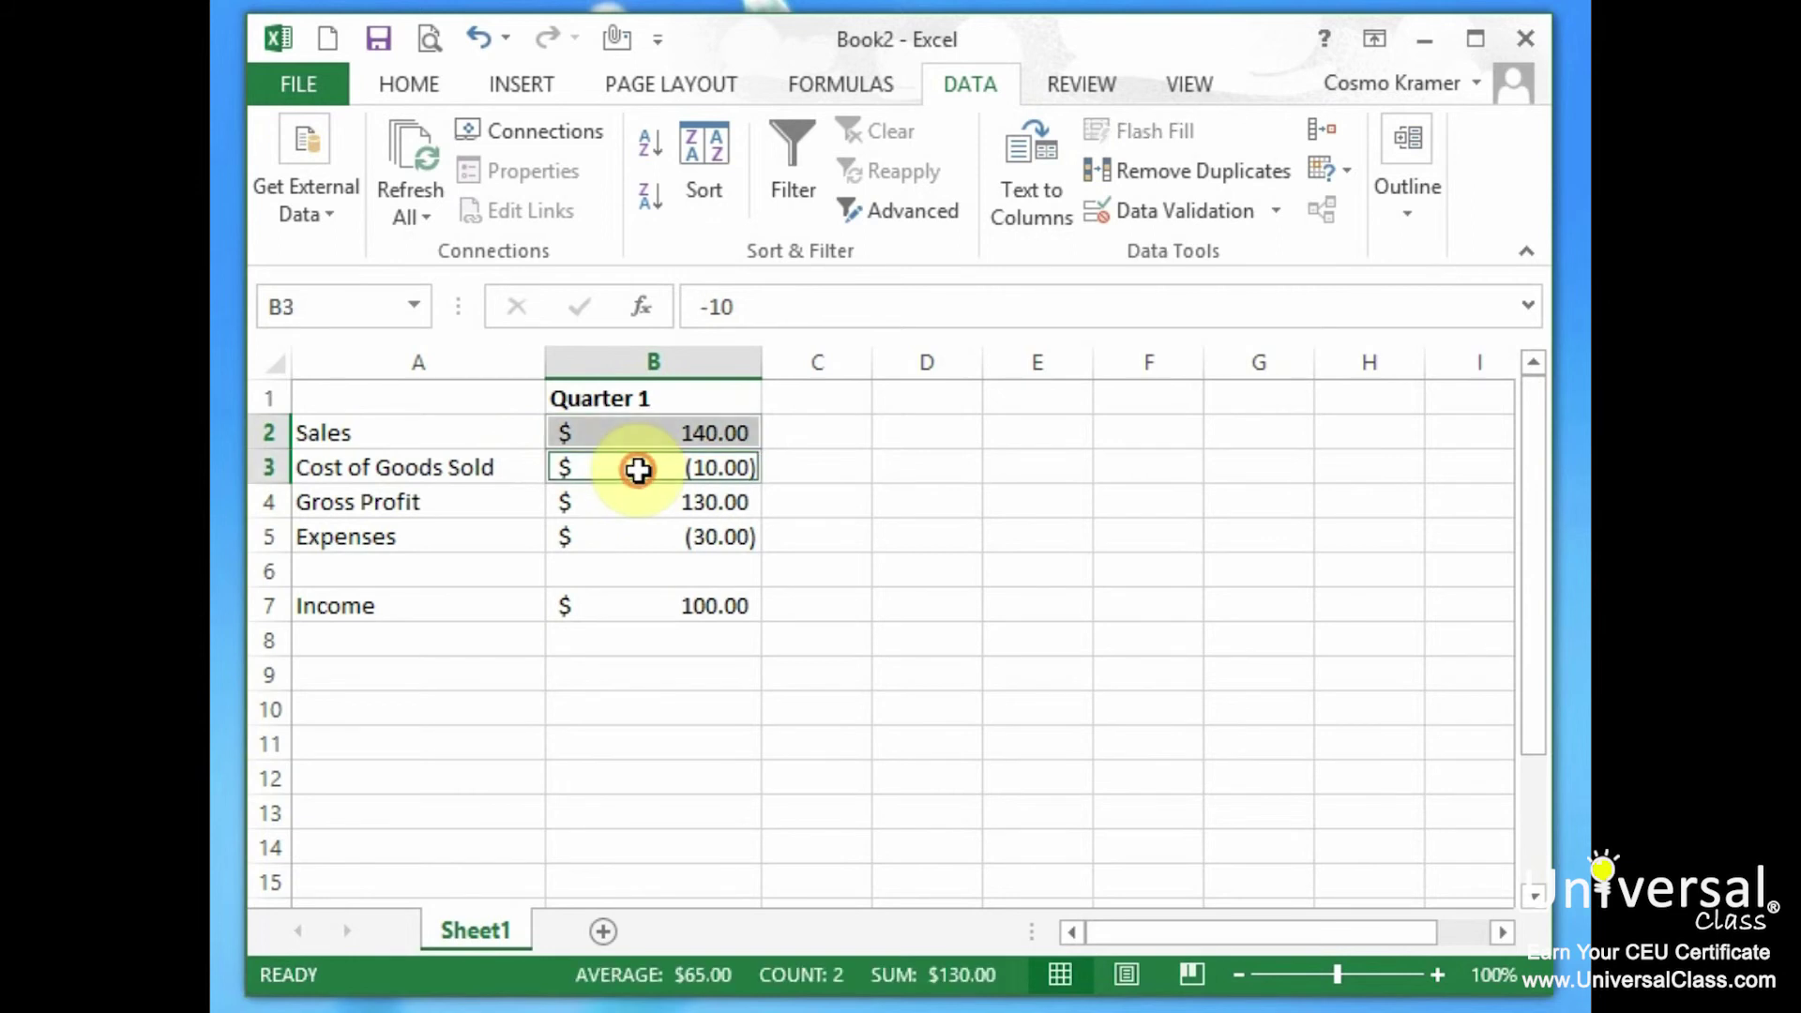
left_click(645, 536, "ctrl")
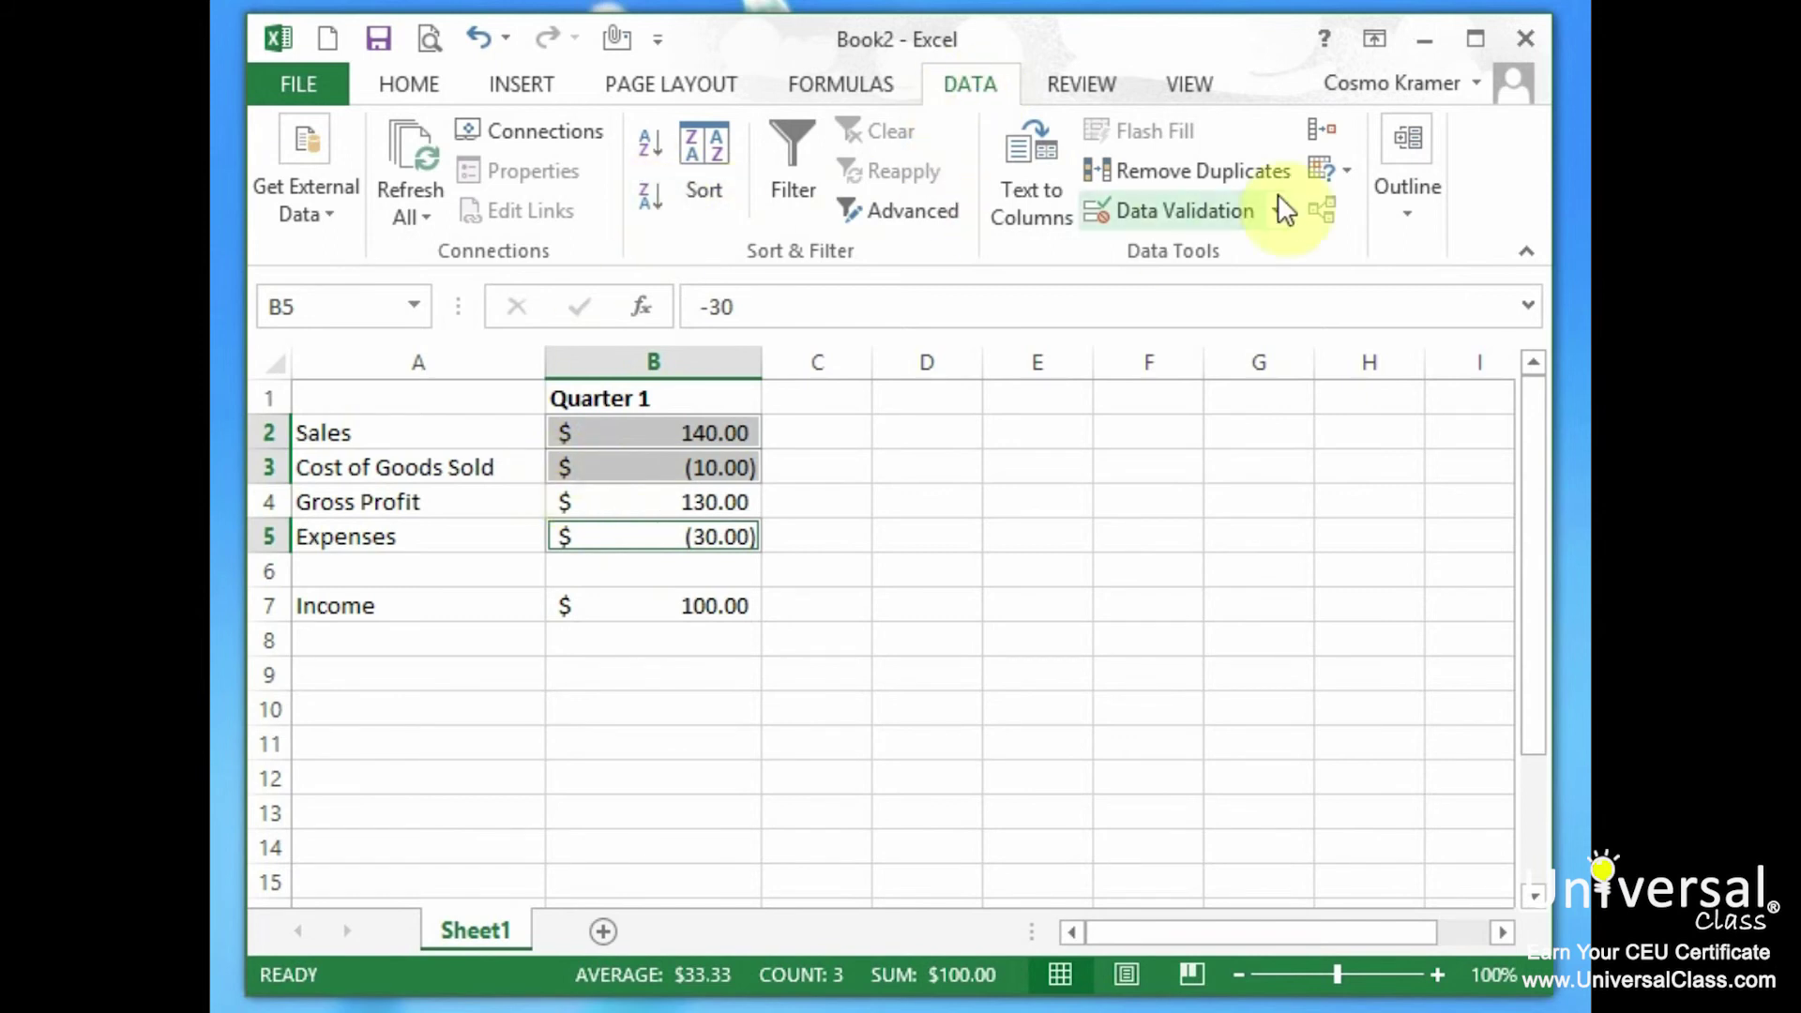
left_click(1347, 167)
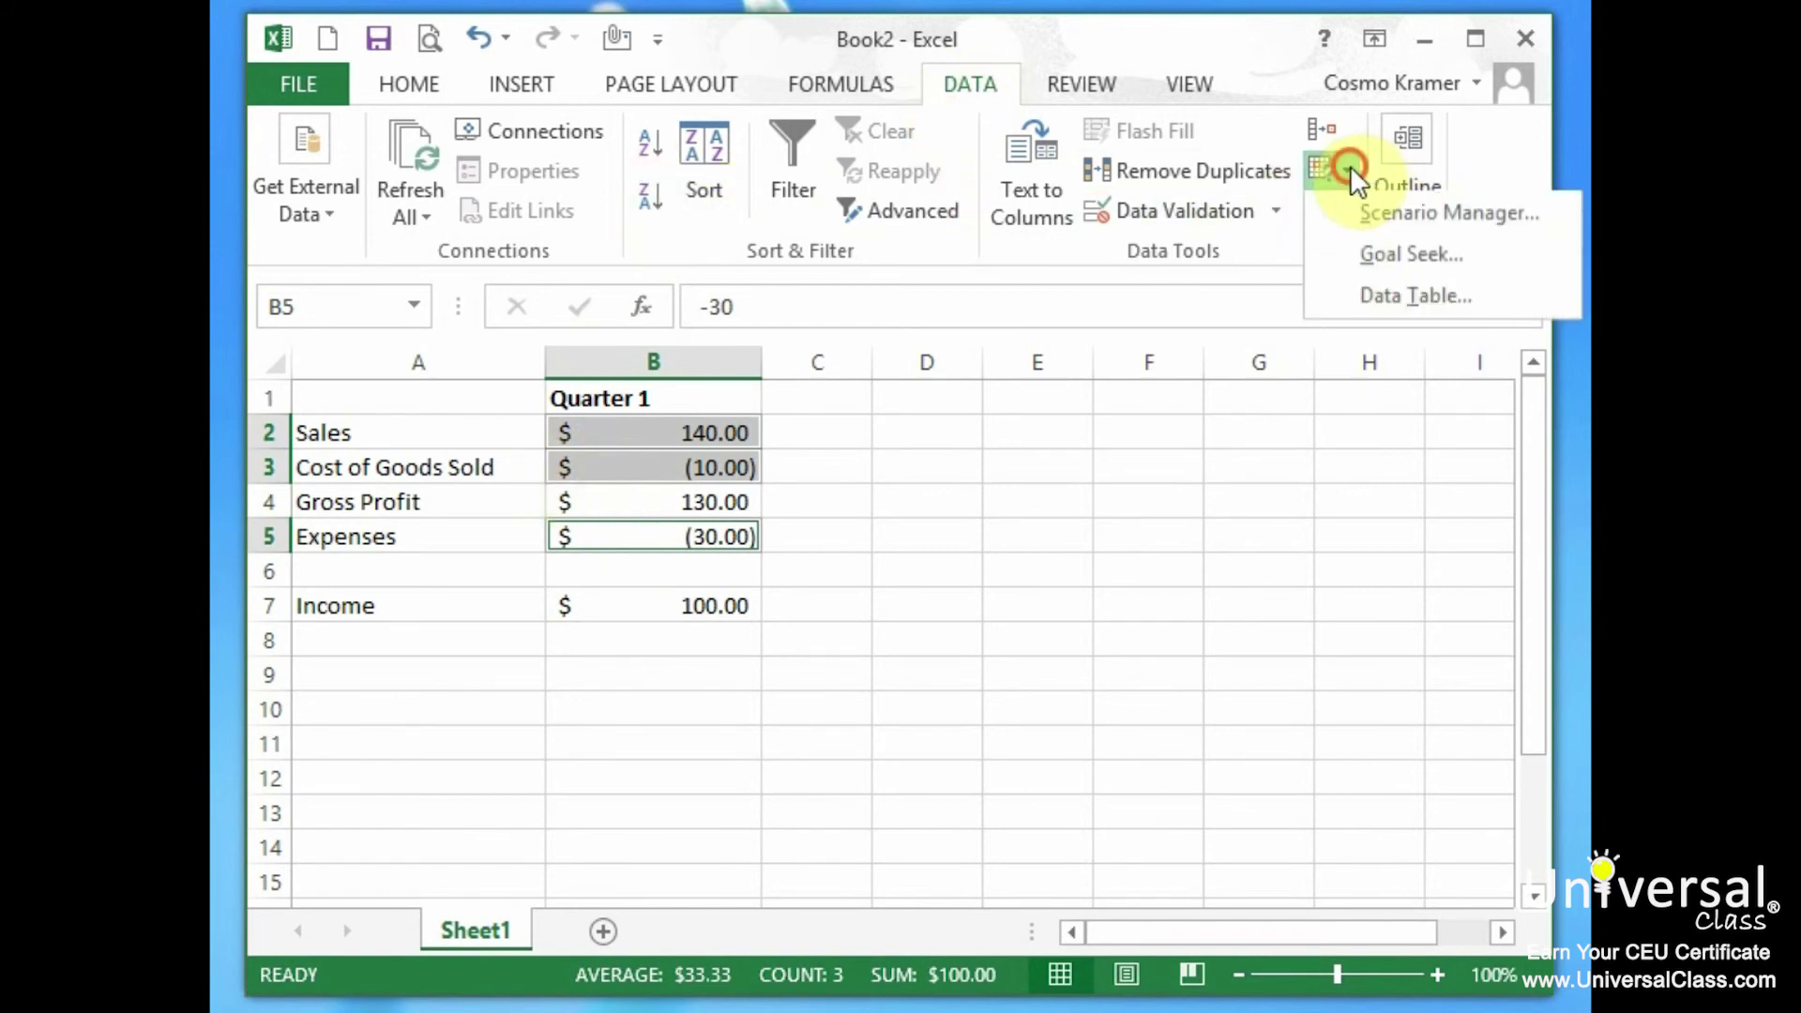
left_click(1433, 217)
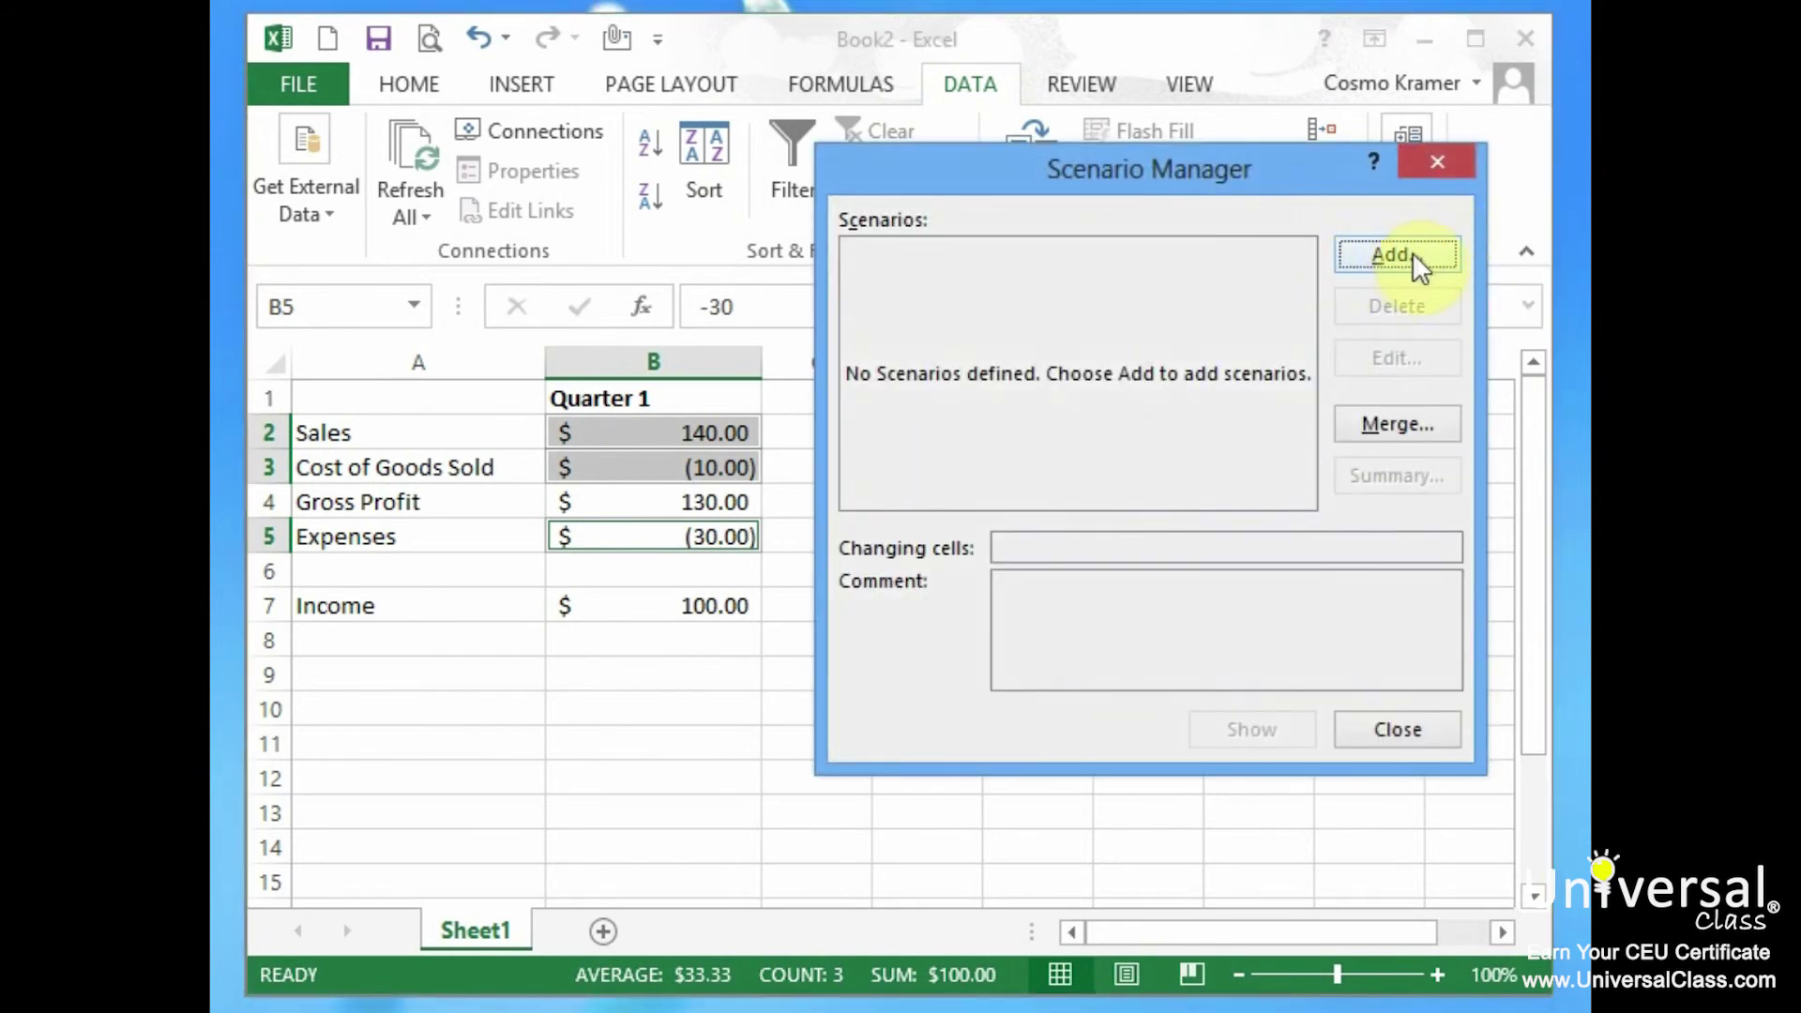
left_click(1412, 255)
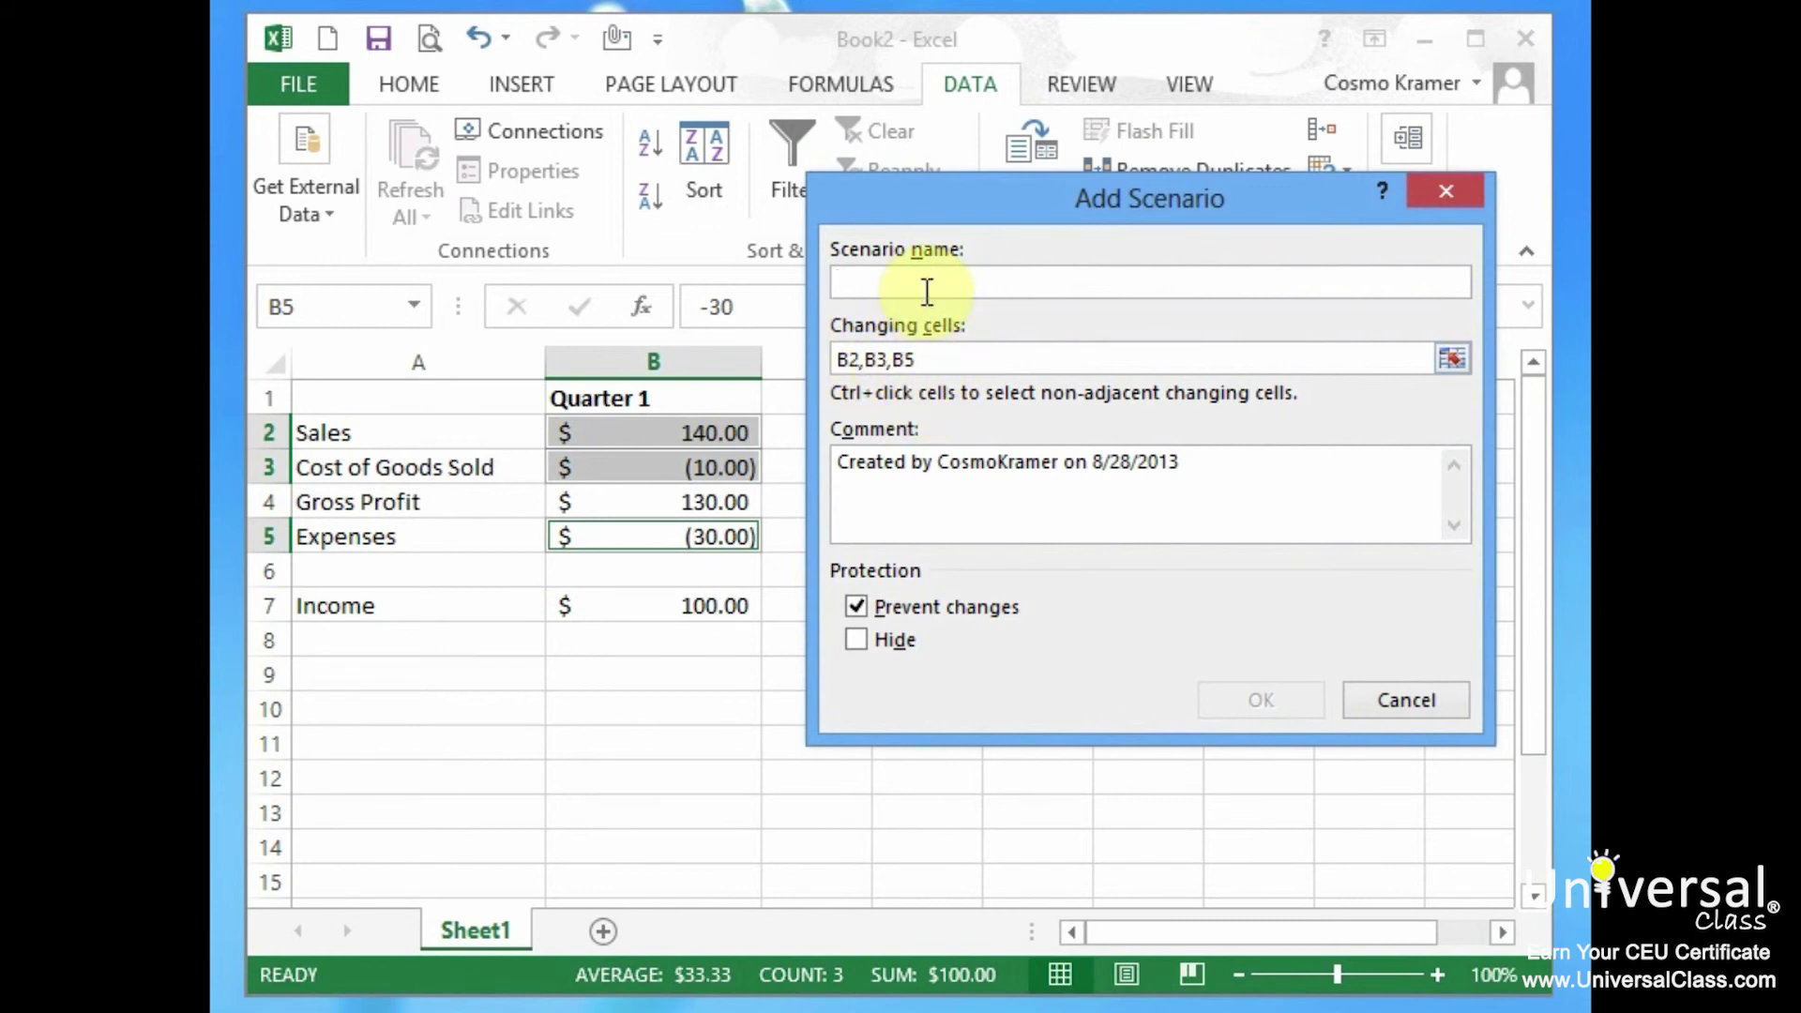
type("Different ")
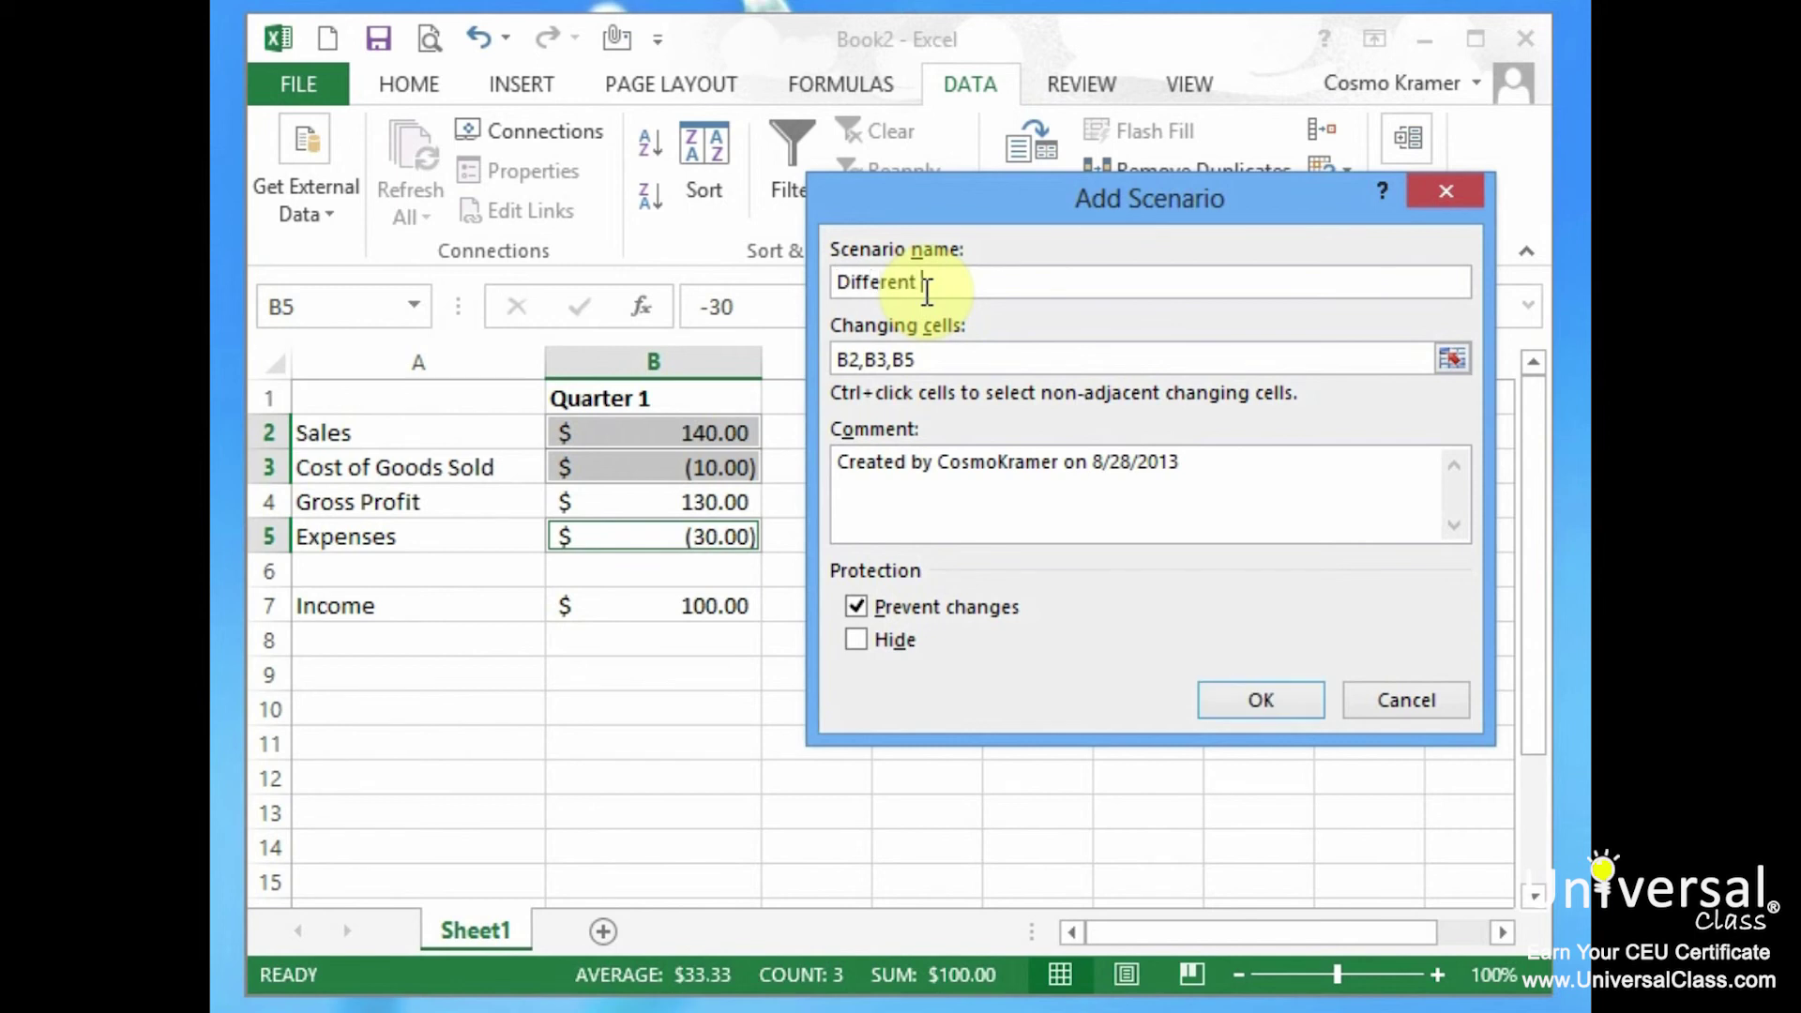
type("Quarter 1 Outcomes")
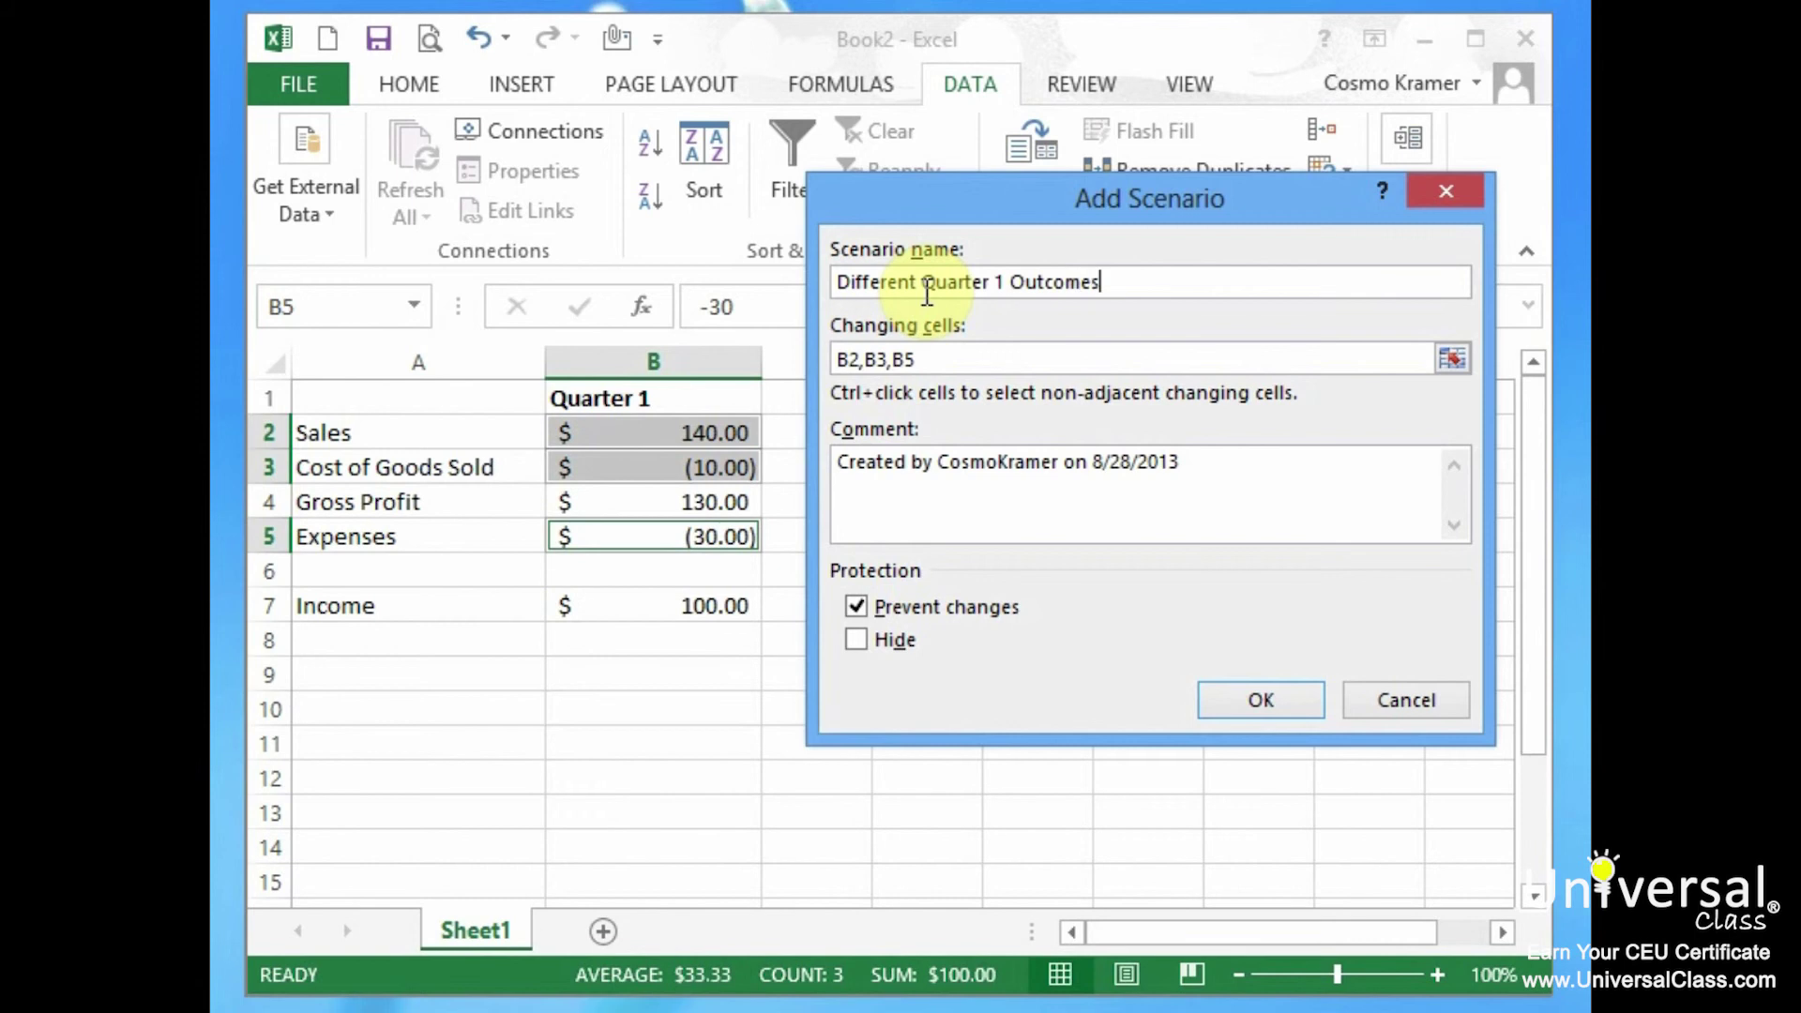
left_click(1258, 704)
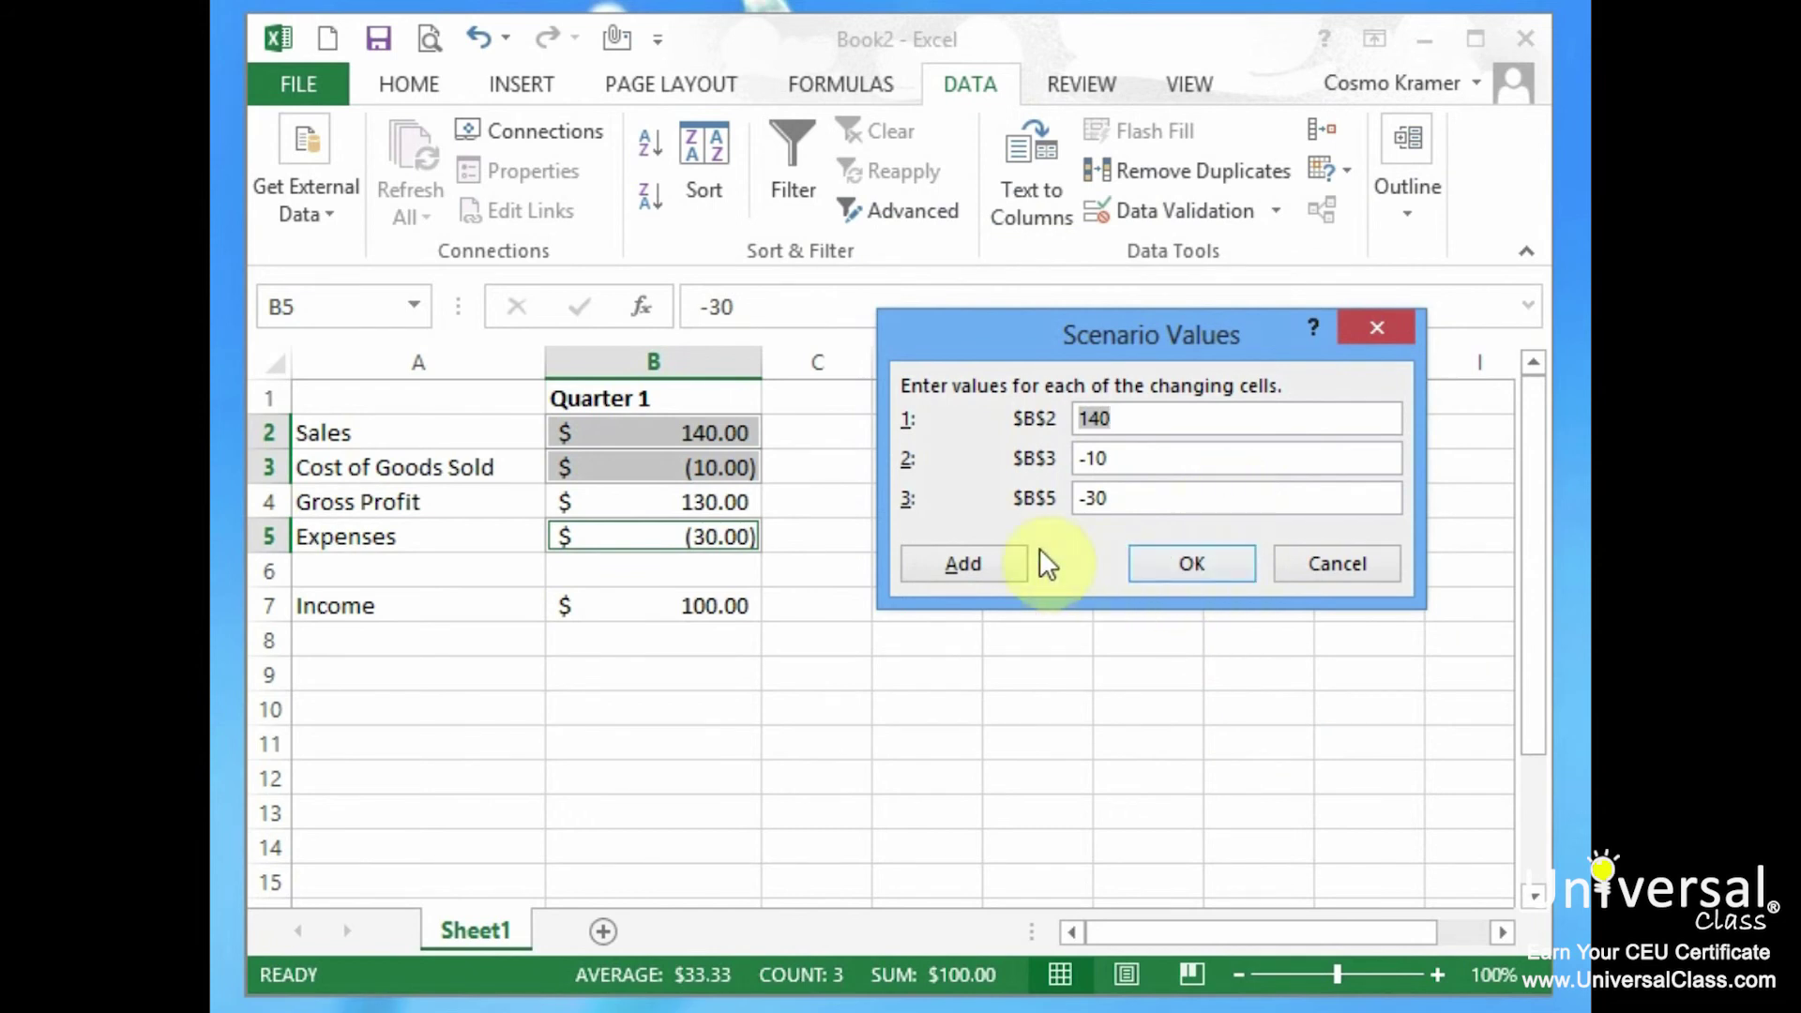
Step: Keep the first scenario's prefilled values and add a second scenario named "Quarter 1 Postive Results" for cells B2, B3 and B5
left_click(991, 565)
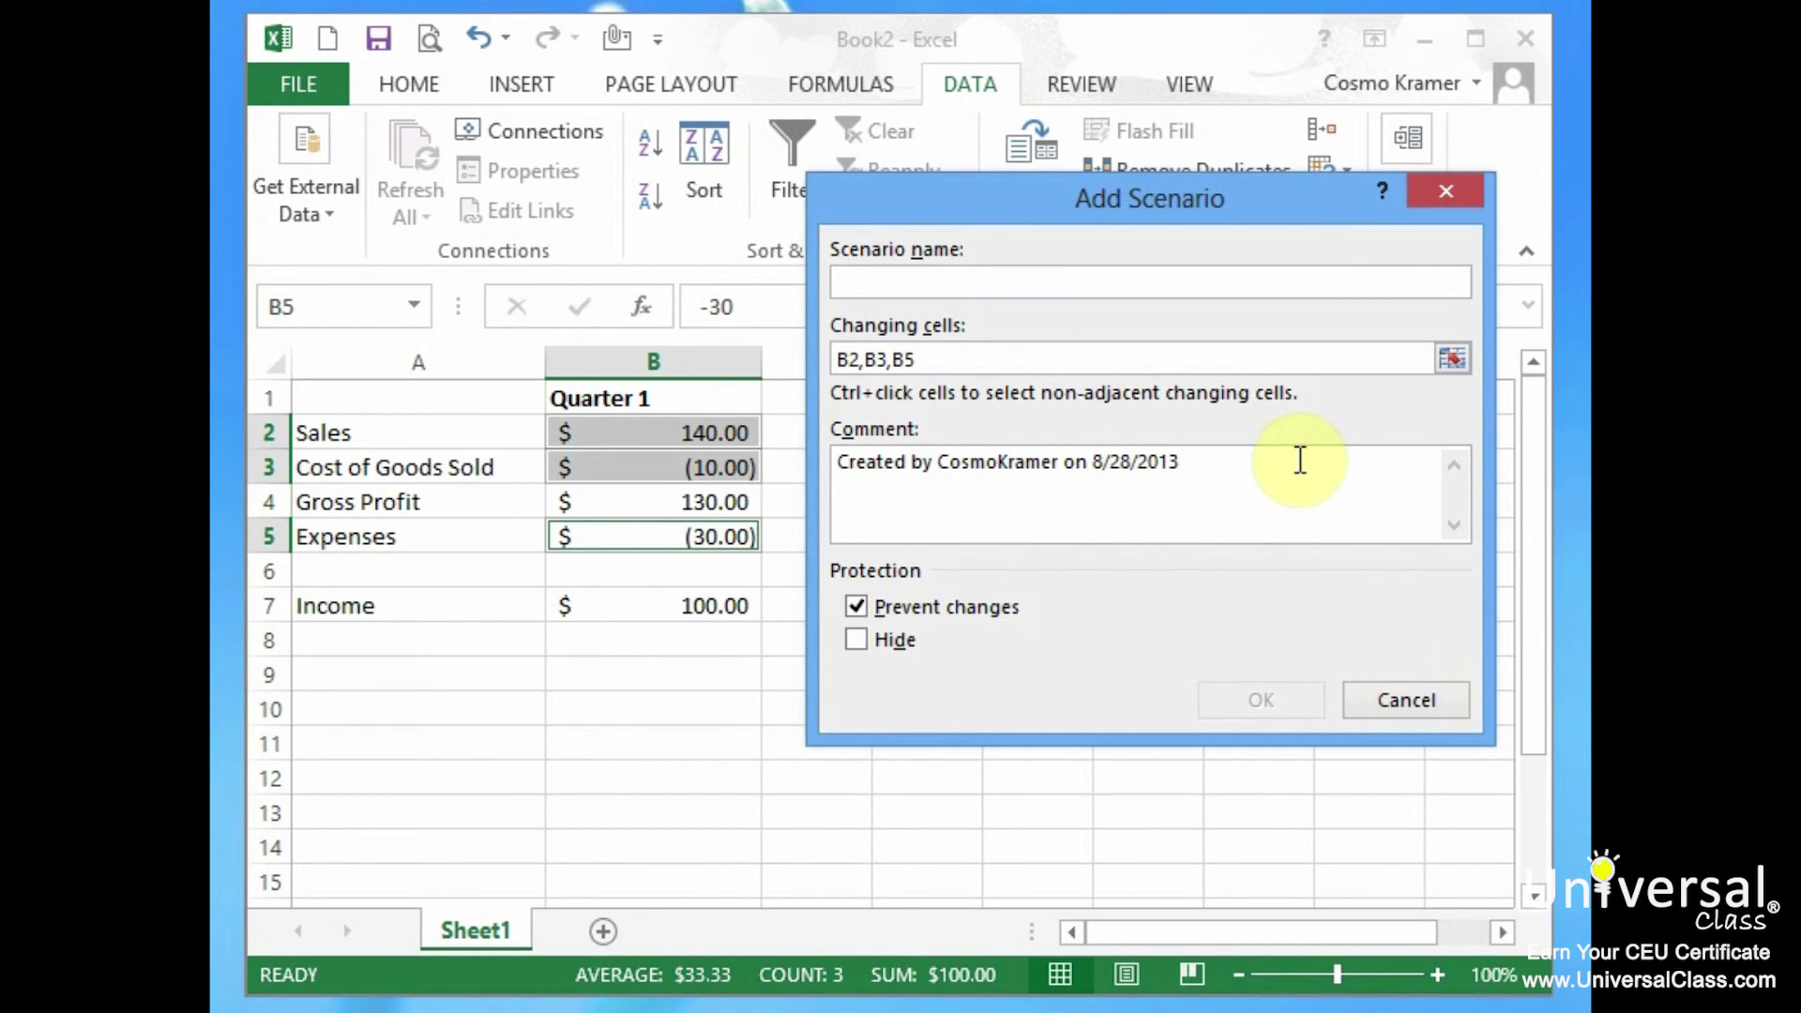
type("Quarter 1")
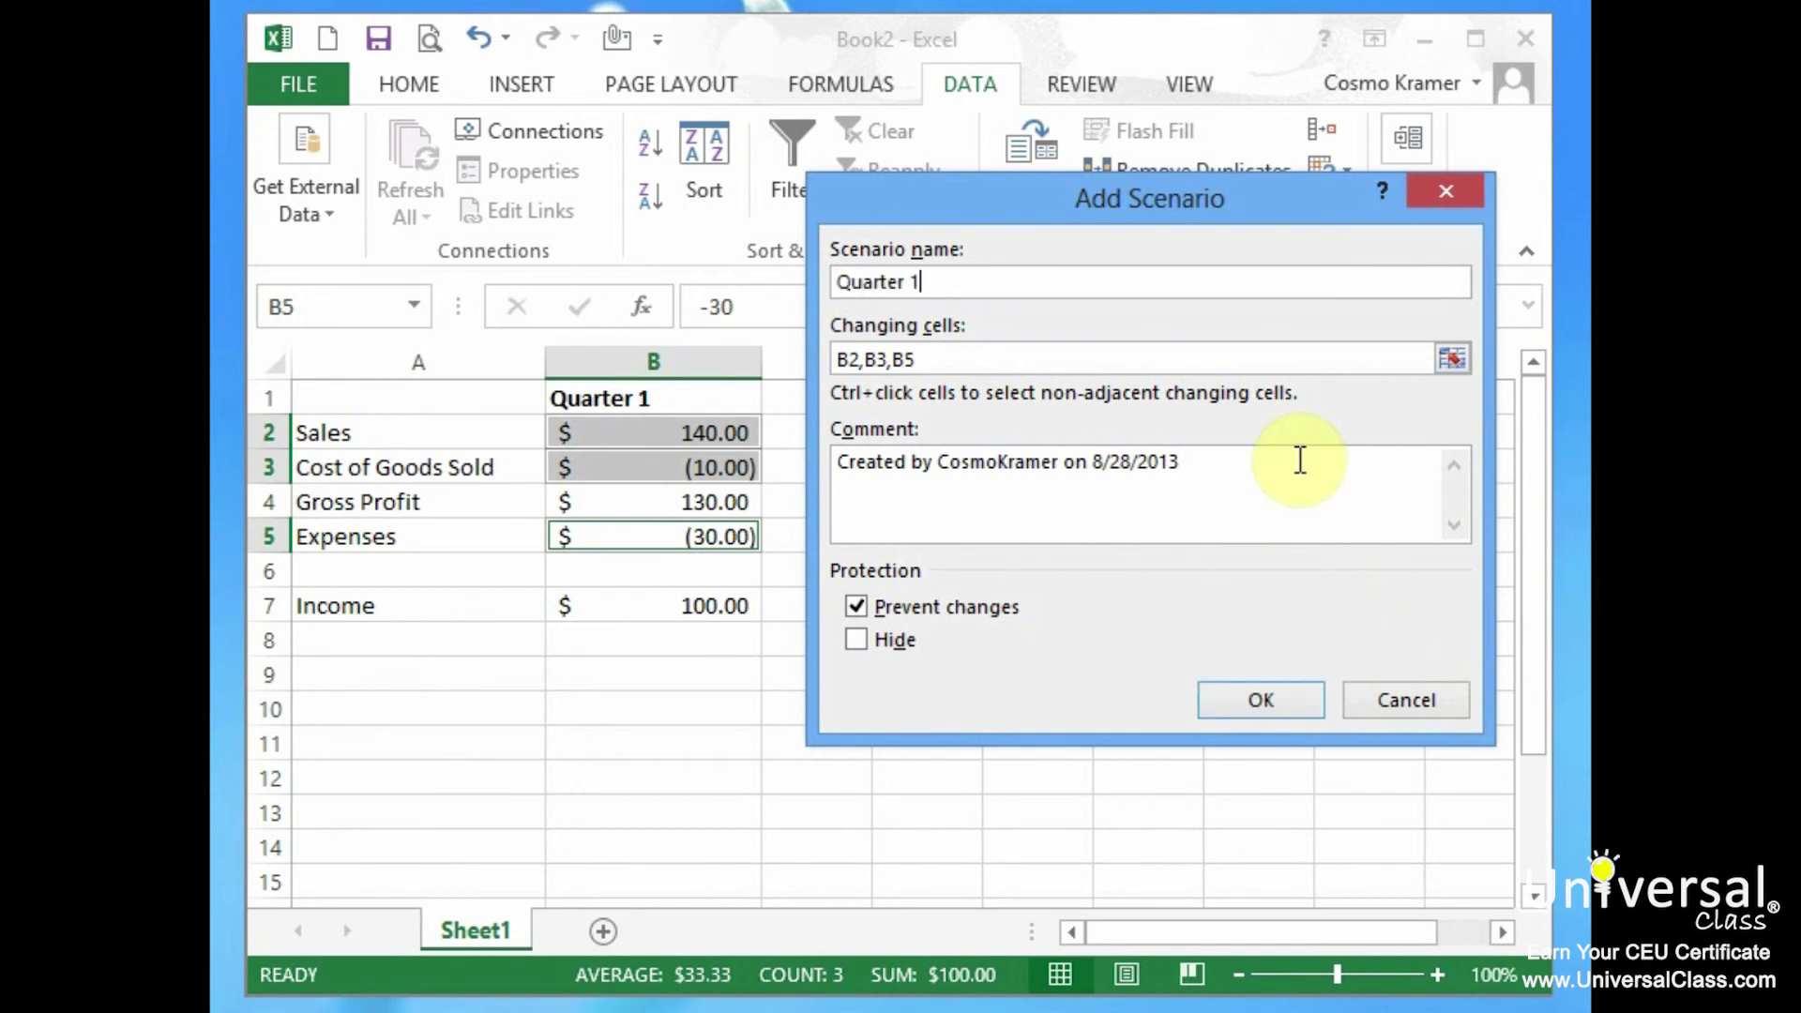
type(" Postive Results")
left_click(1251, 700)
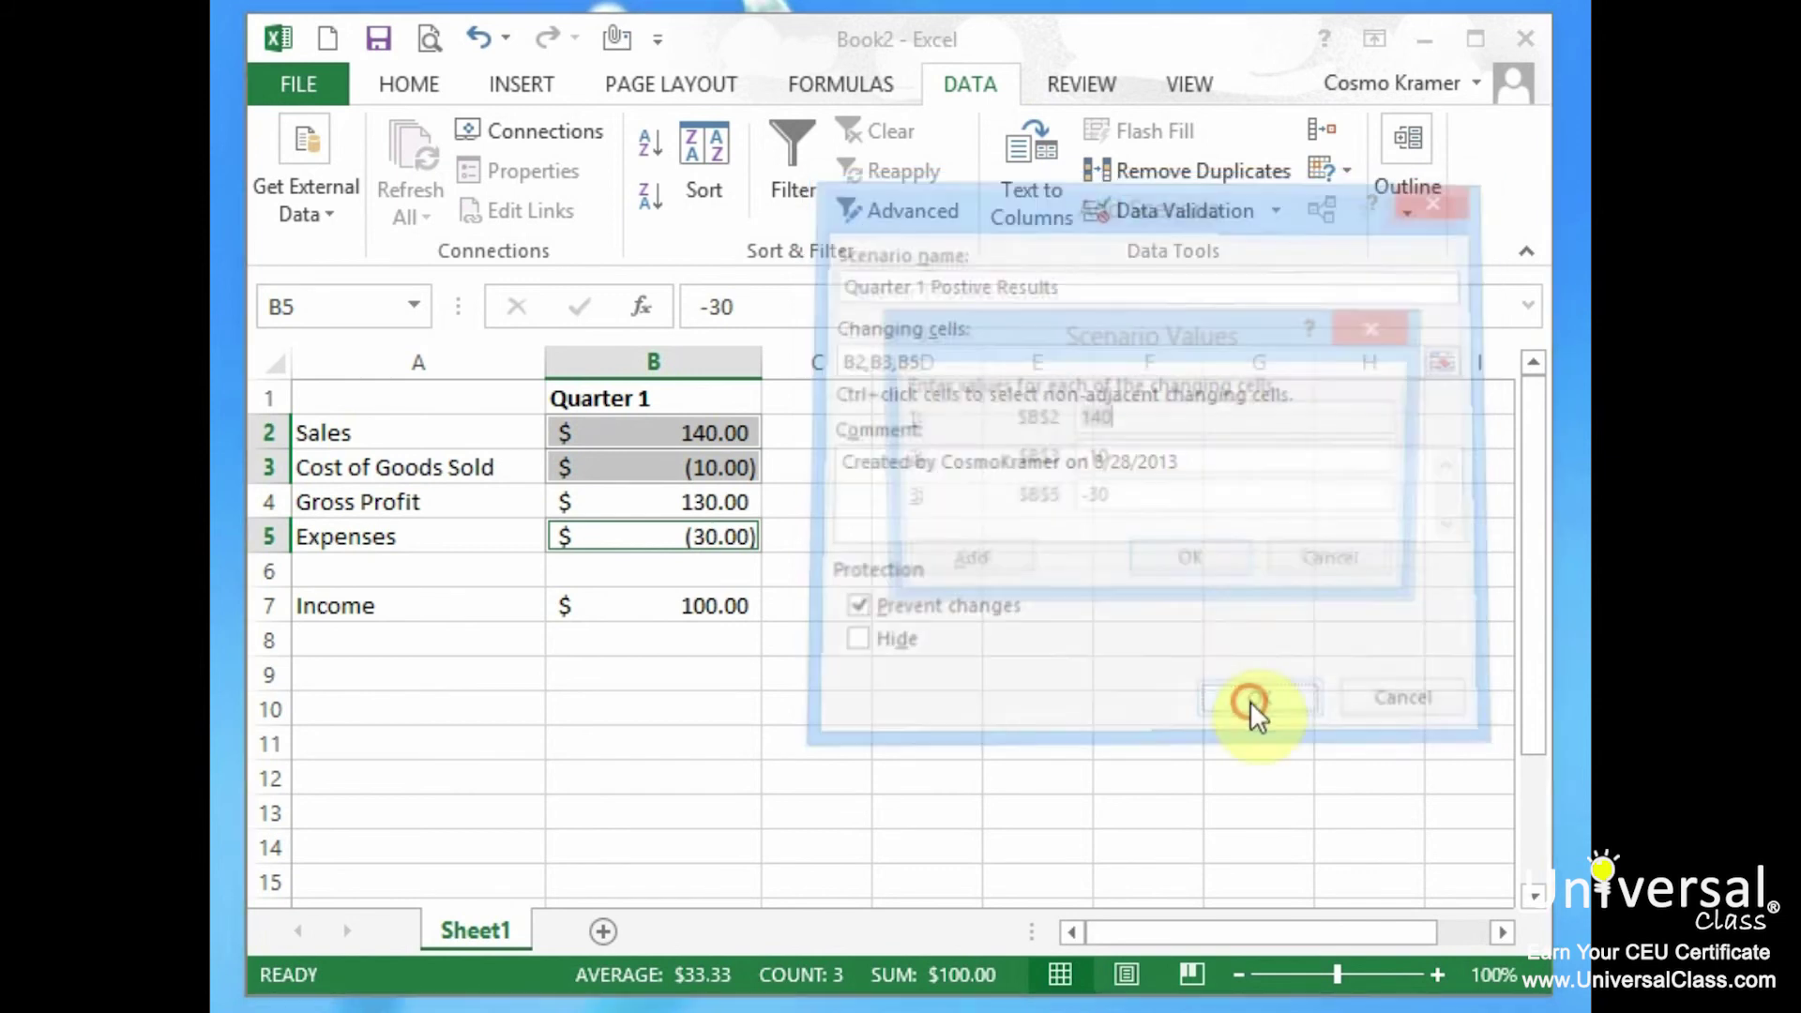
Step: Set the scenario values to 200 for B2, (20) for B3 and (60) for B5, and save the scenario
type("200")
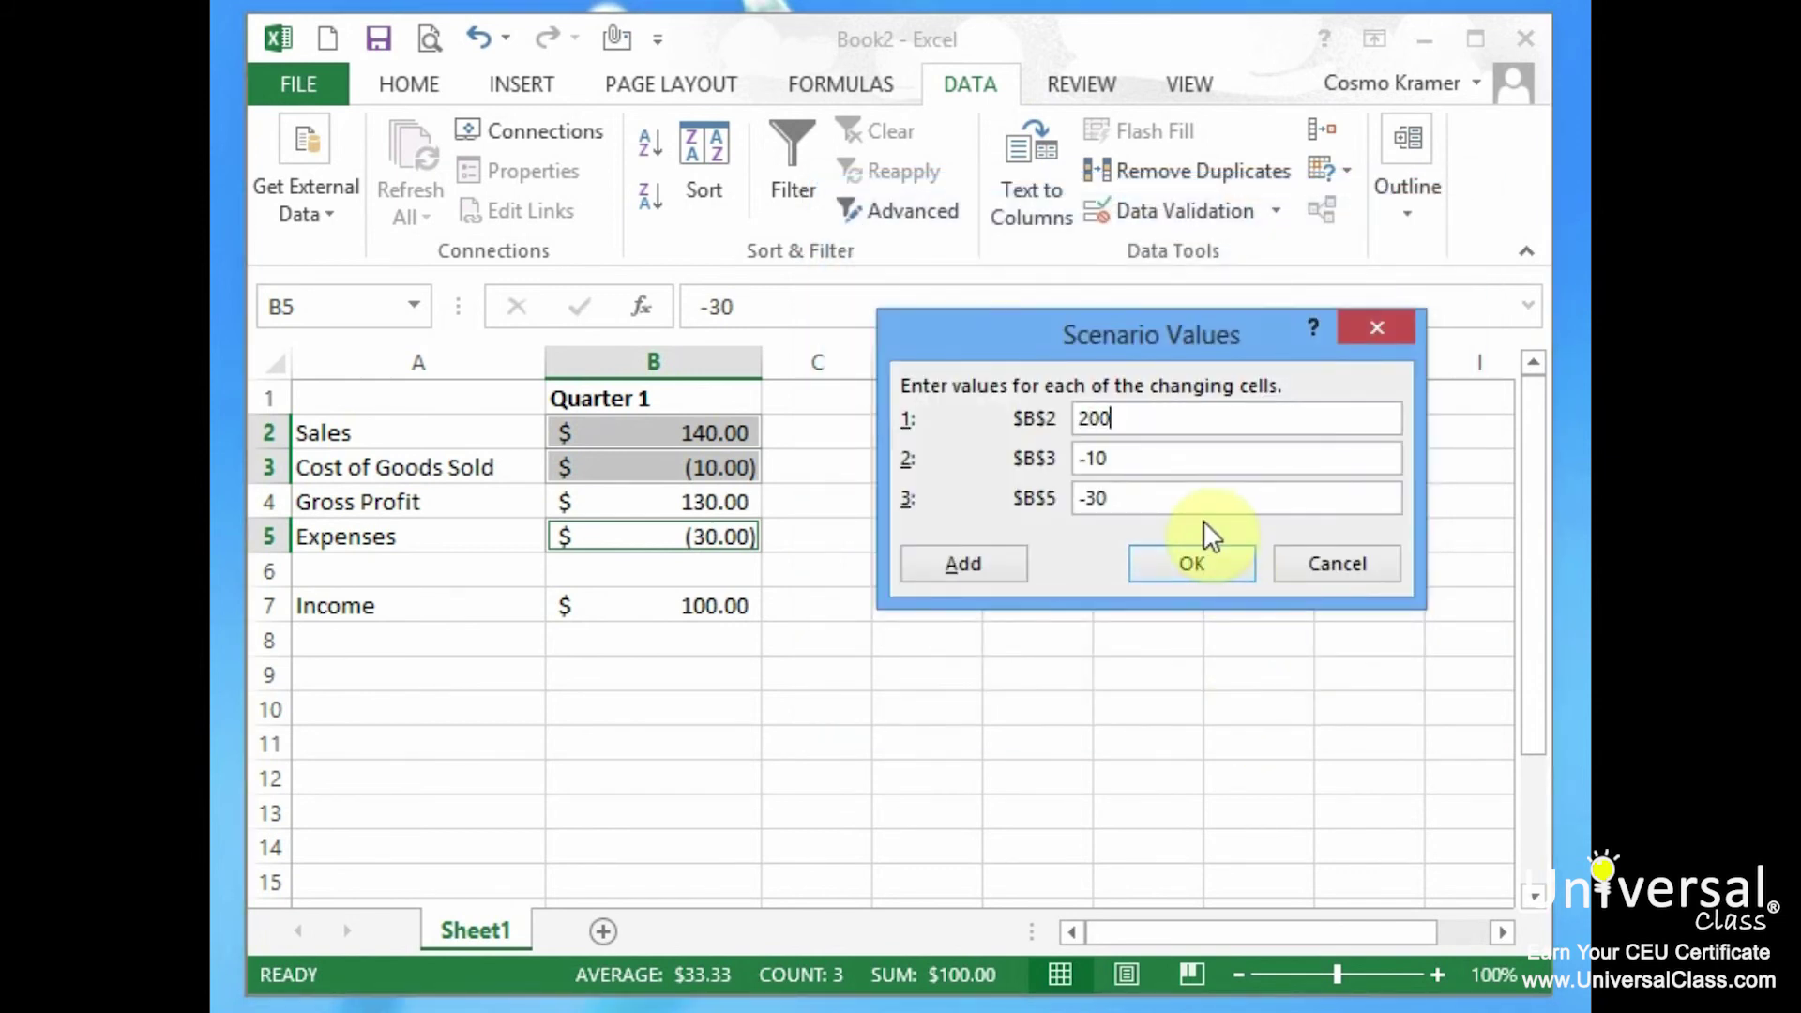
key("Tab")
type("20")
key("Tab")
key("shift+Tab")
type("(20)")
key("Tab")
type("(60)")
left_click(1203, 568)
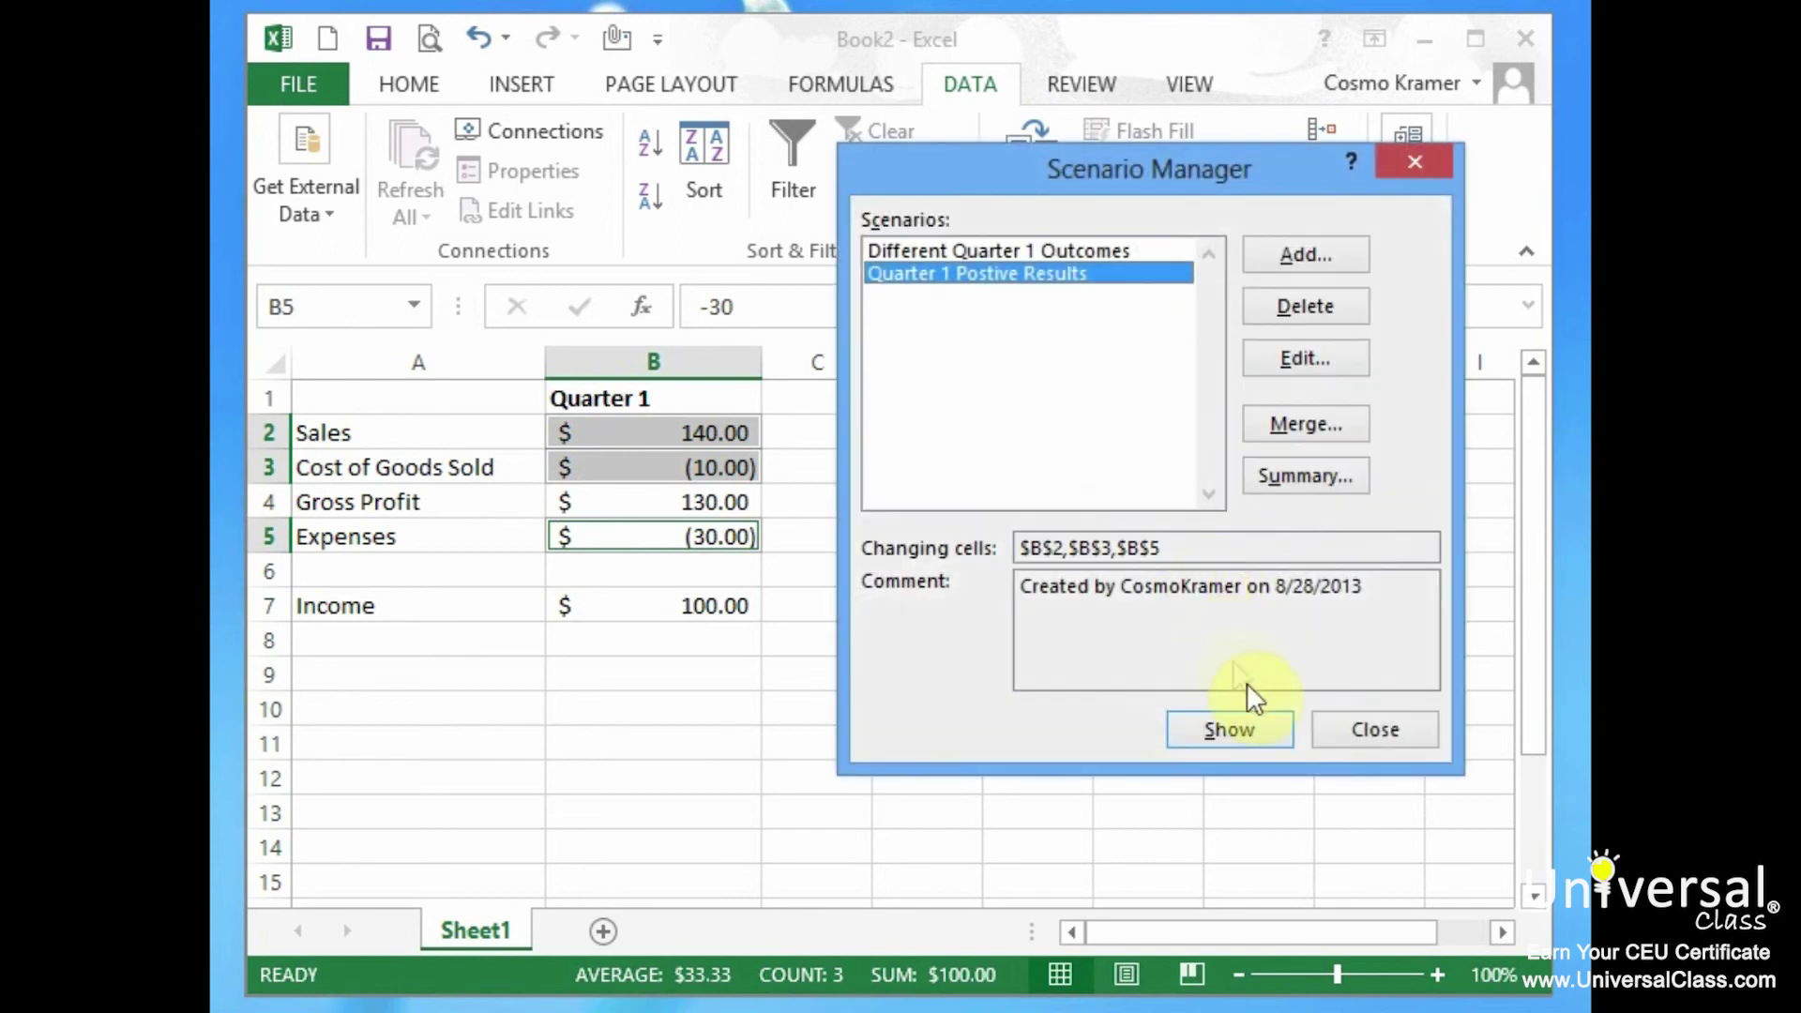
Step: Compare "Quarter 1 Postive Results" and "Different Quarter 1 Outcomes" by showing them alternately in the sheet, finishing on "Quarter 1 Postive Results"
left_click_drag(1008, 169, 1067, 152)
left_click(1300, 717)
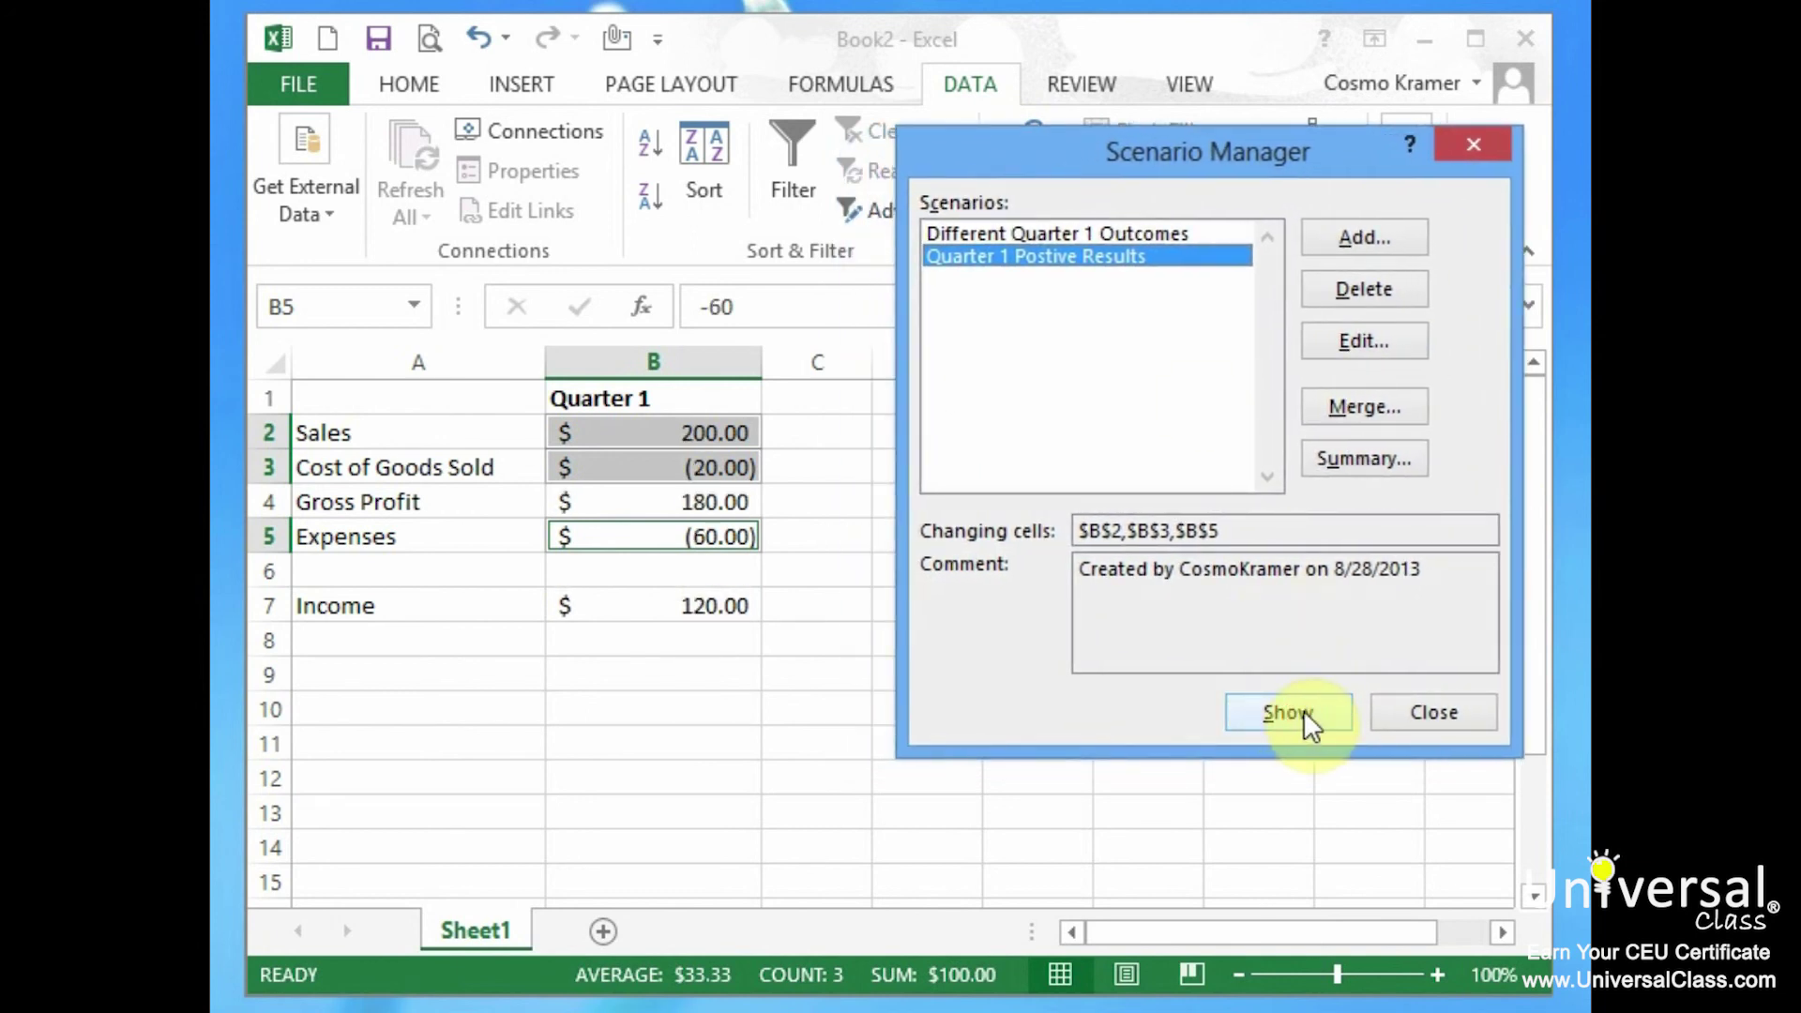
left_click(1139, 262)
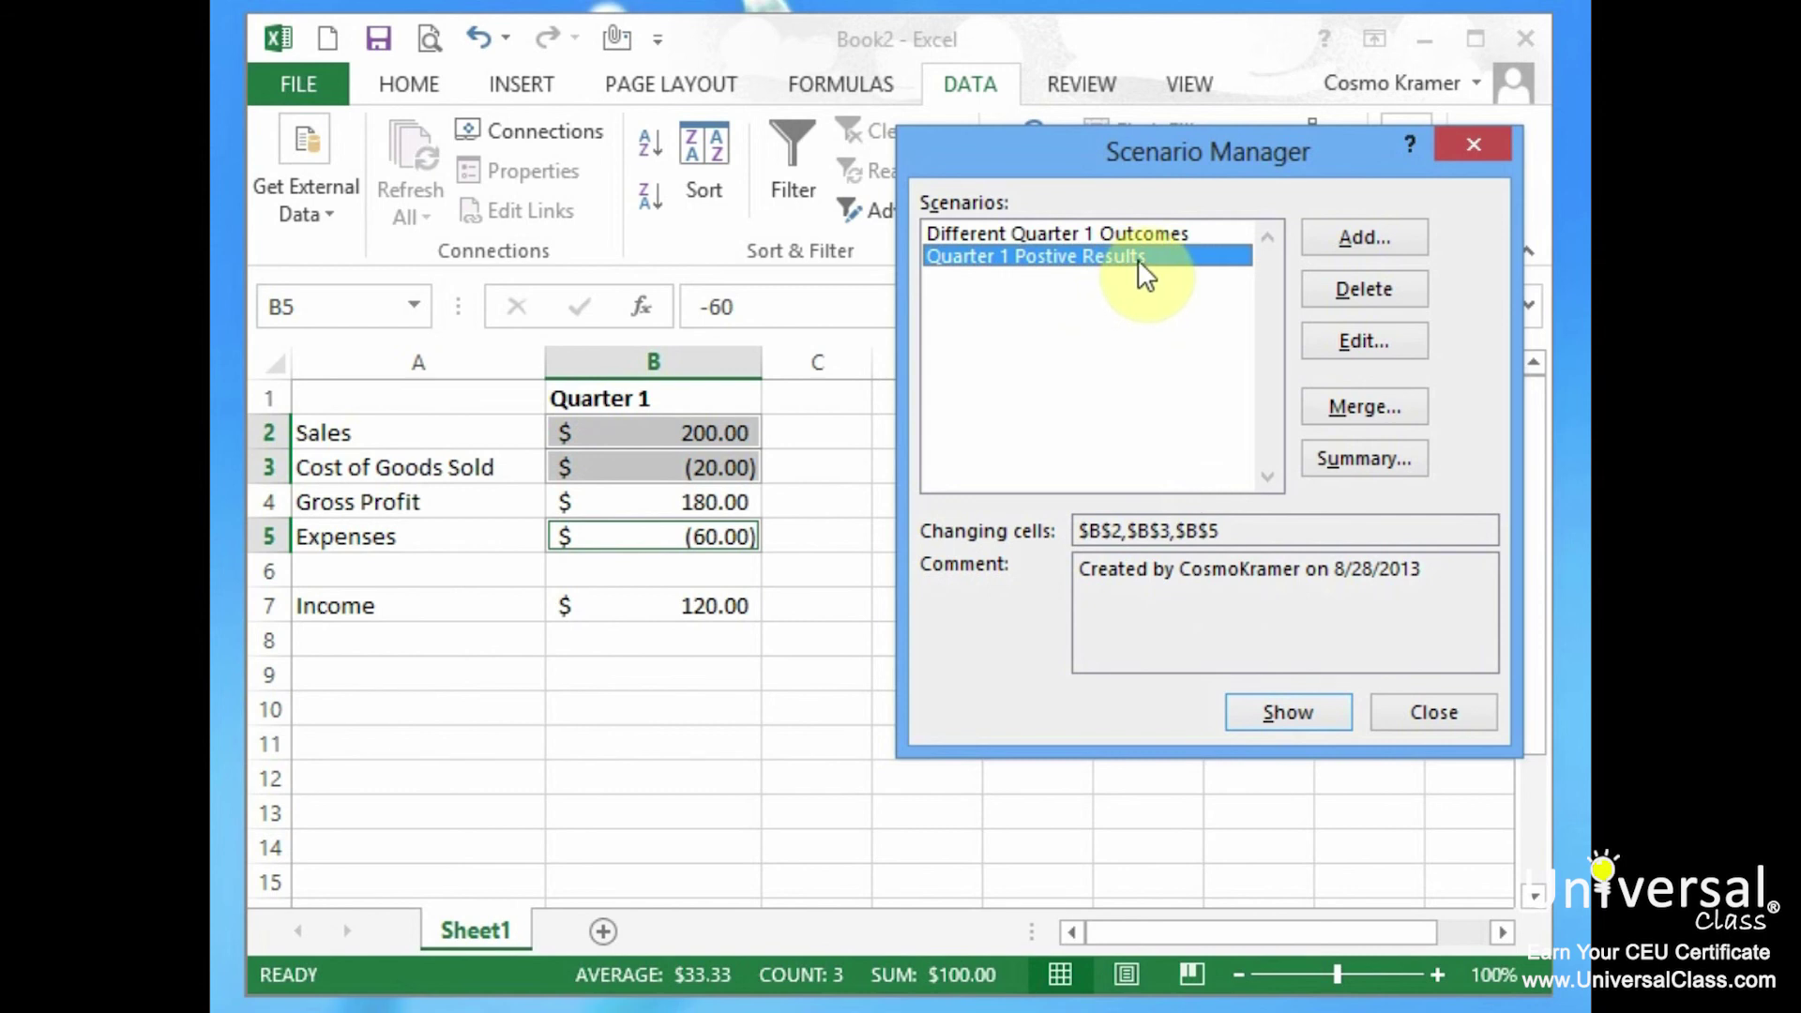
left_click(1309, 717)
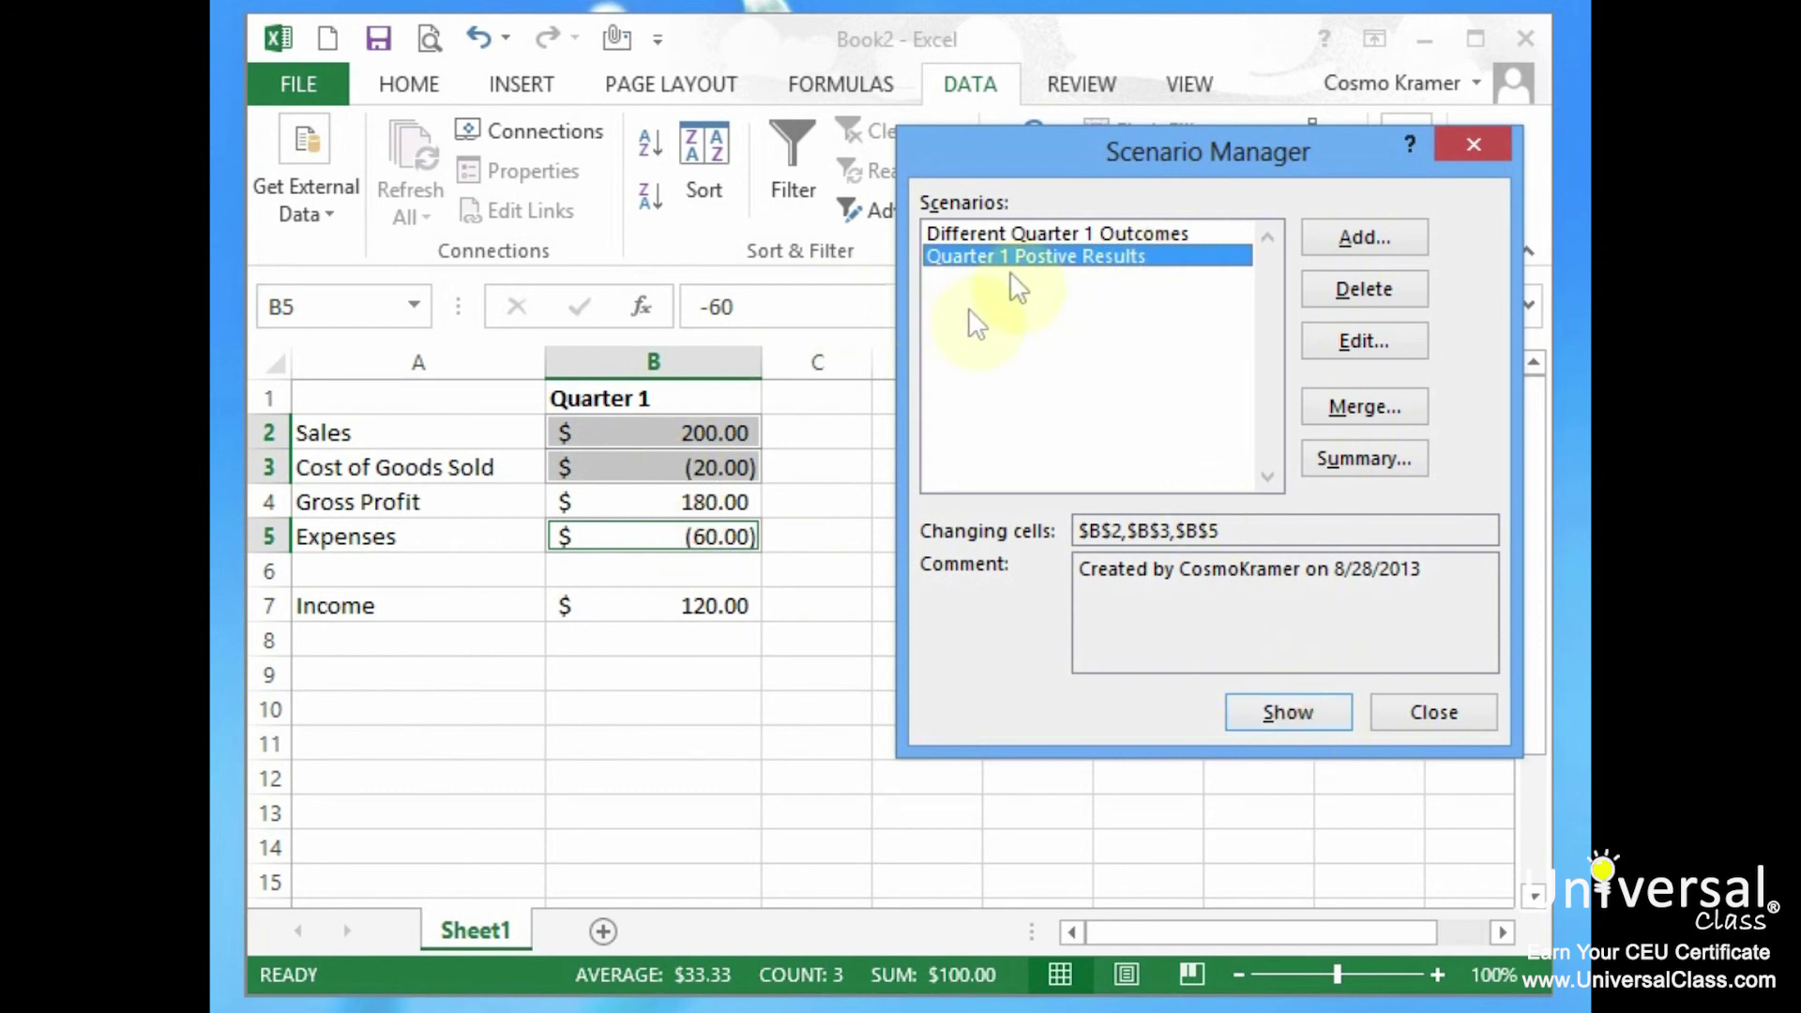
left_click(1005, 240)
left_click(1317, 717)
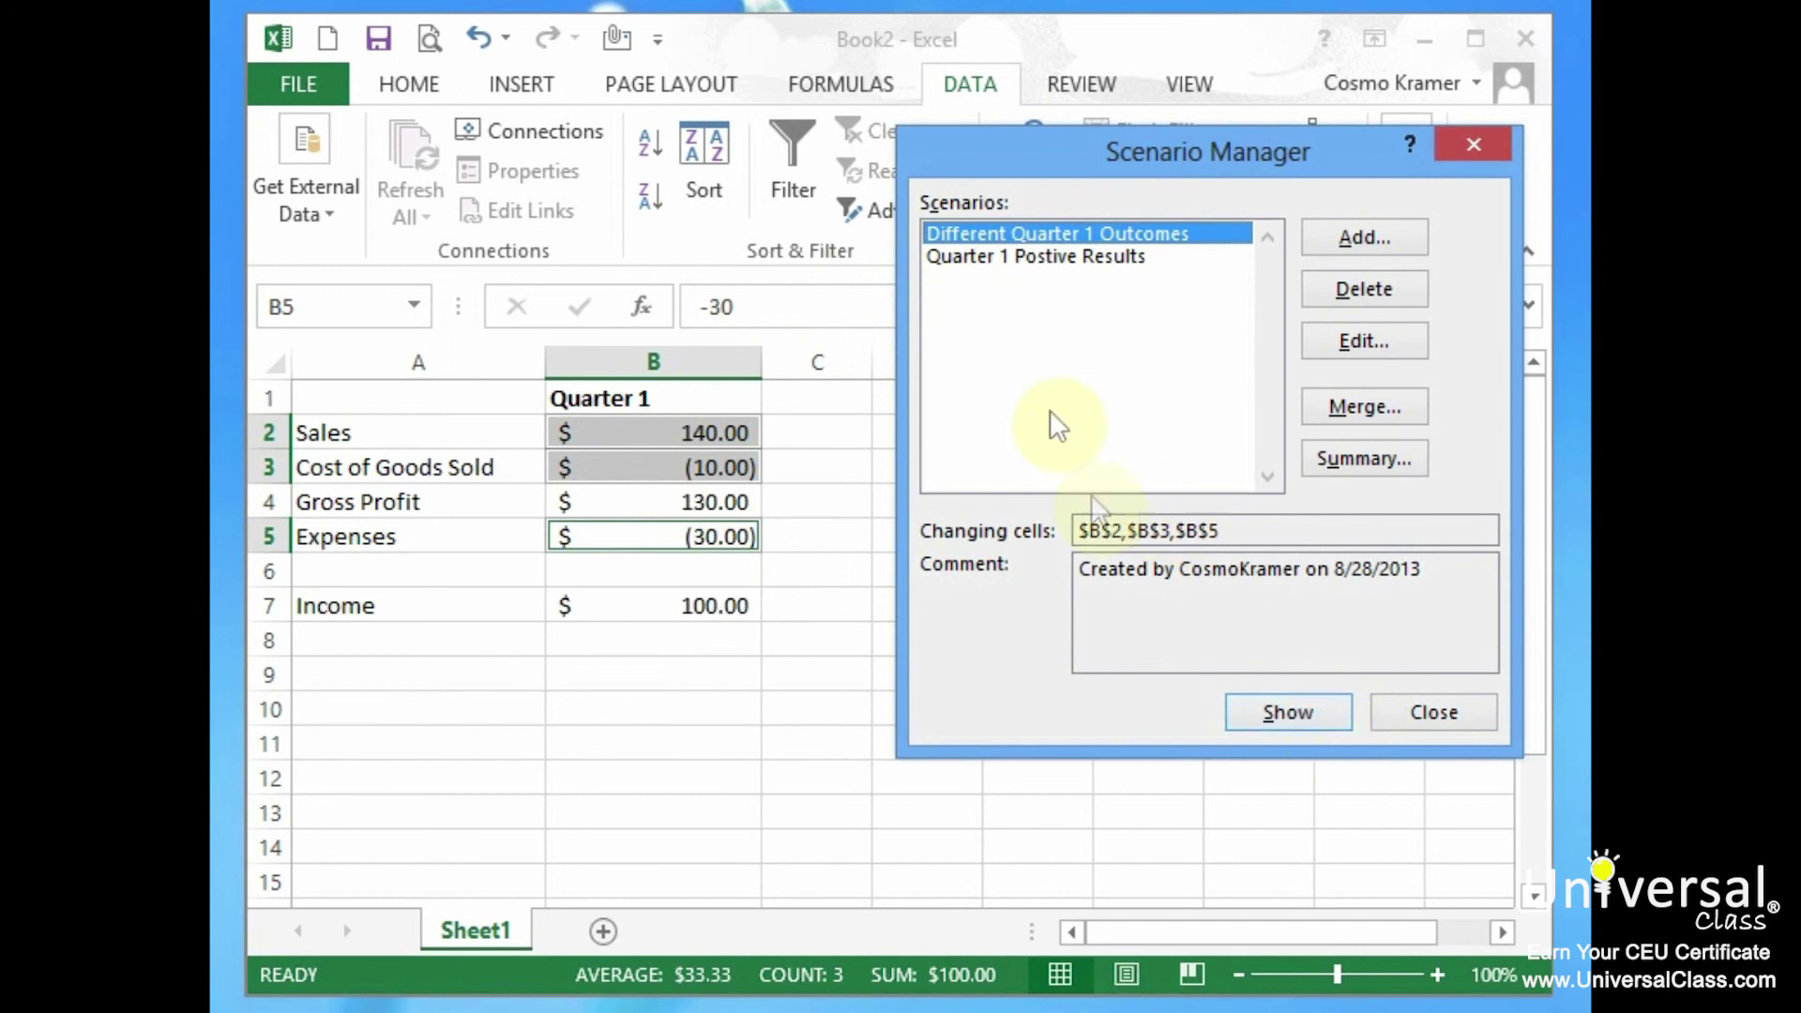
left_click(1011, 256)
left_click(1293, 713)
Step: Add a third scenario named "Great sales, poor expenses" with cells B2, B3 and B5 as its changing cells
left_click_drag(1100, 161, 1081, 180)
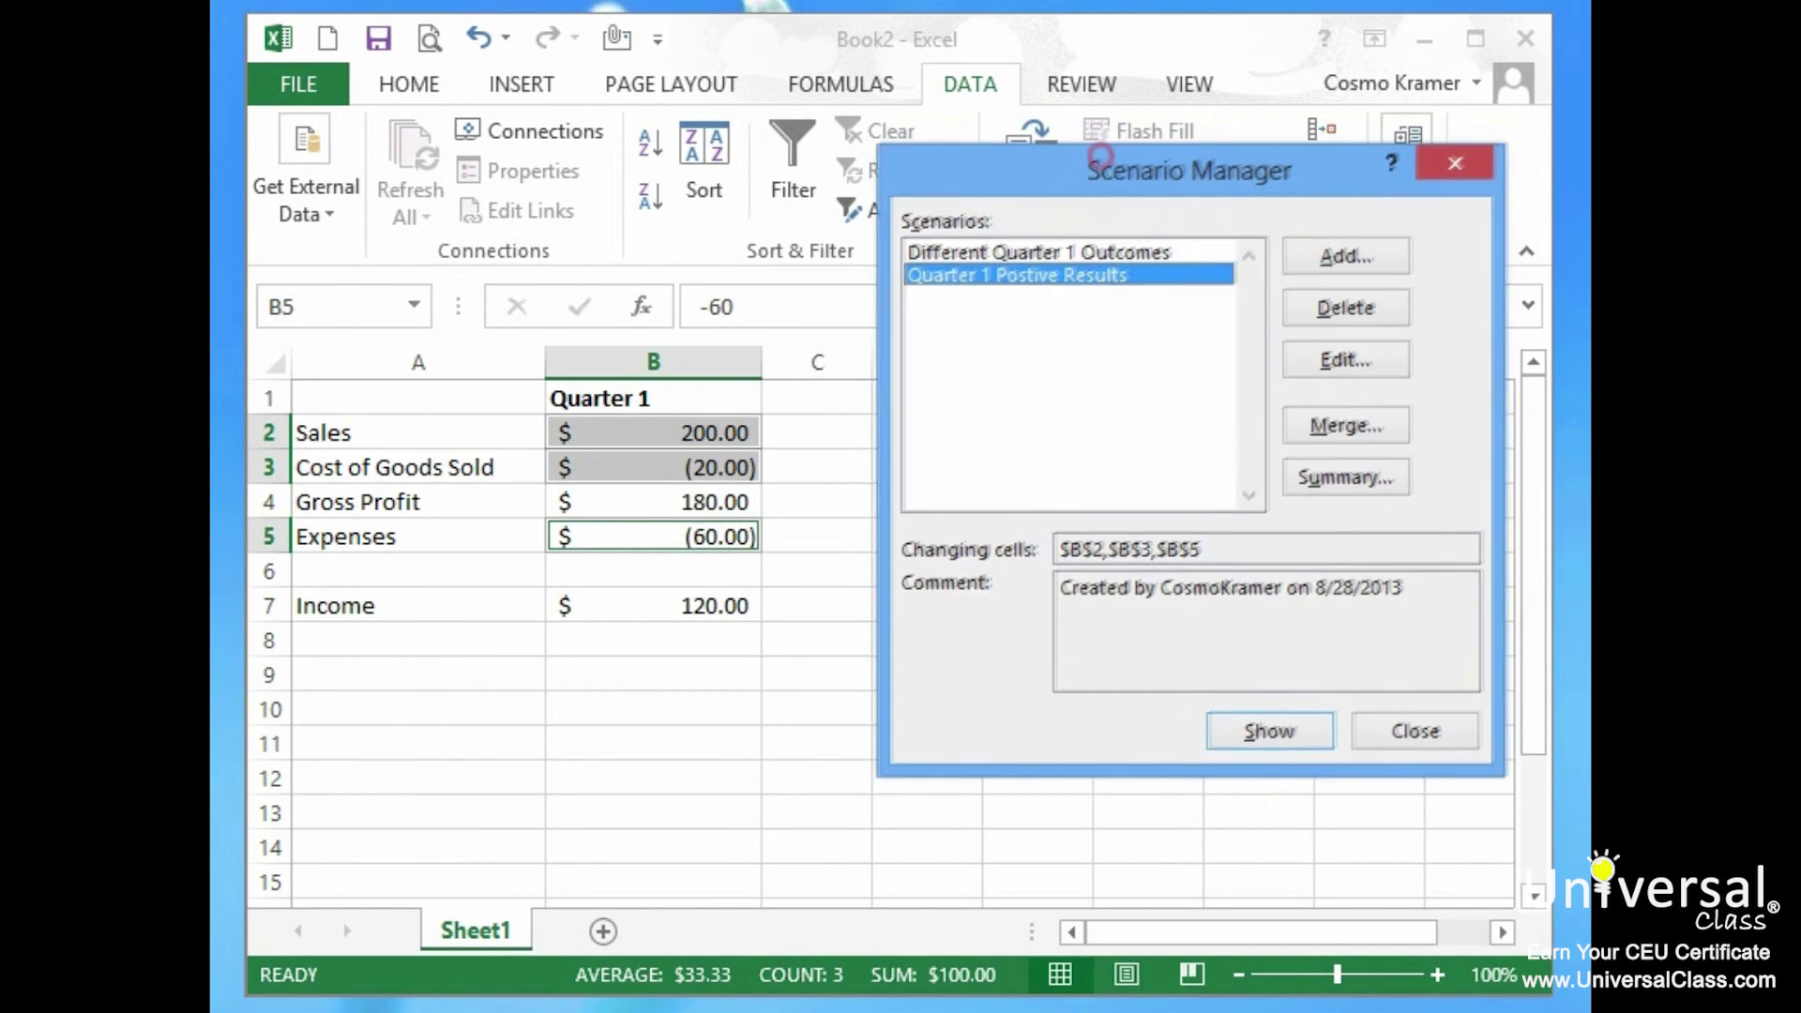
left_click(1334, 265)
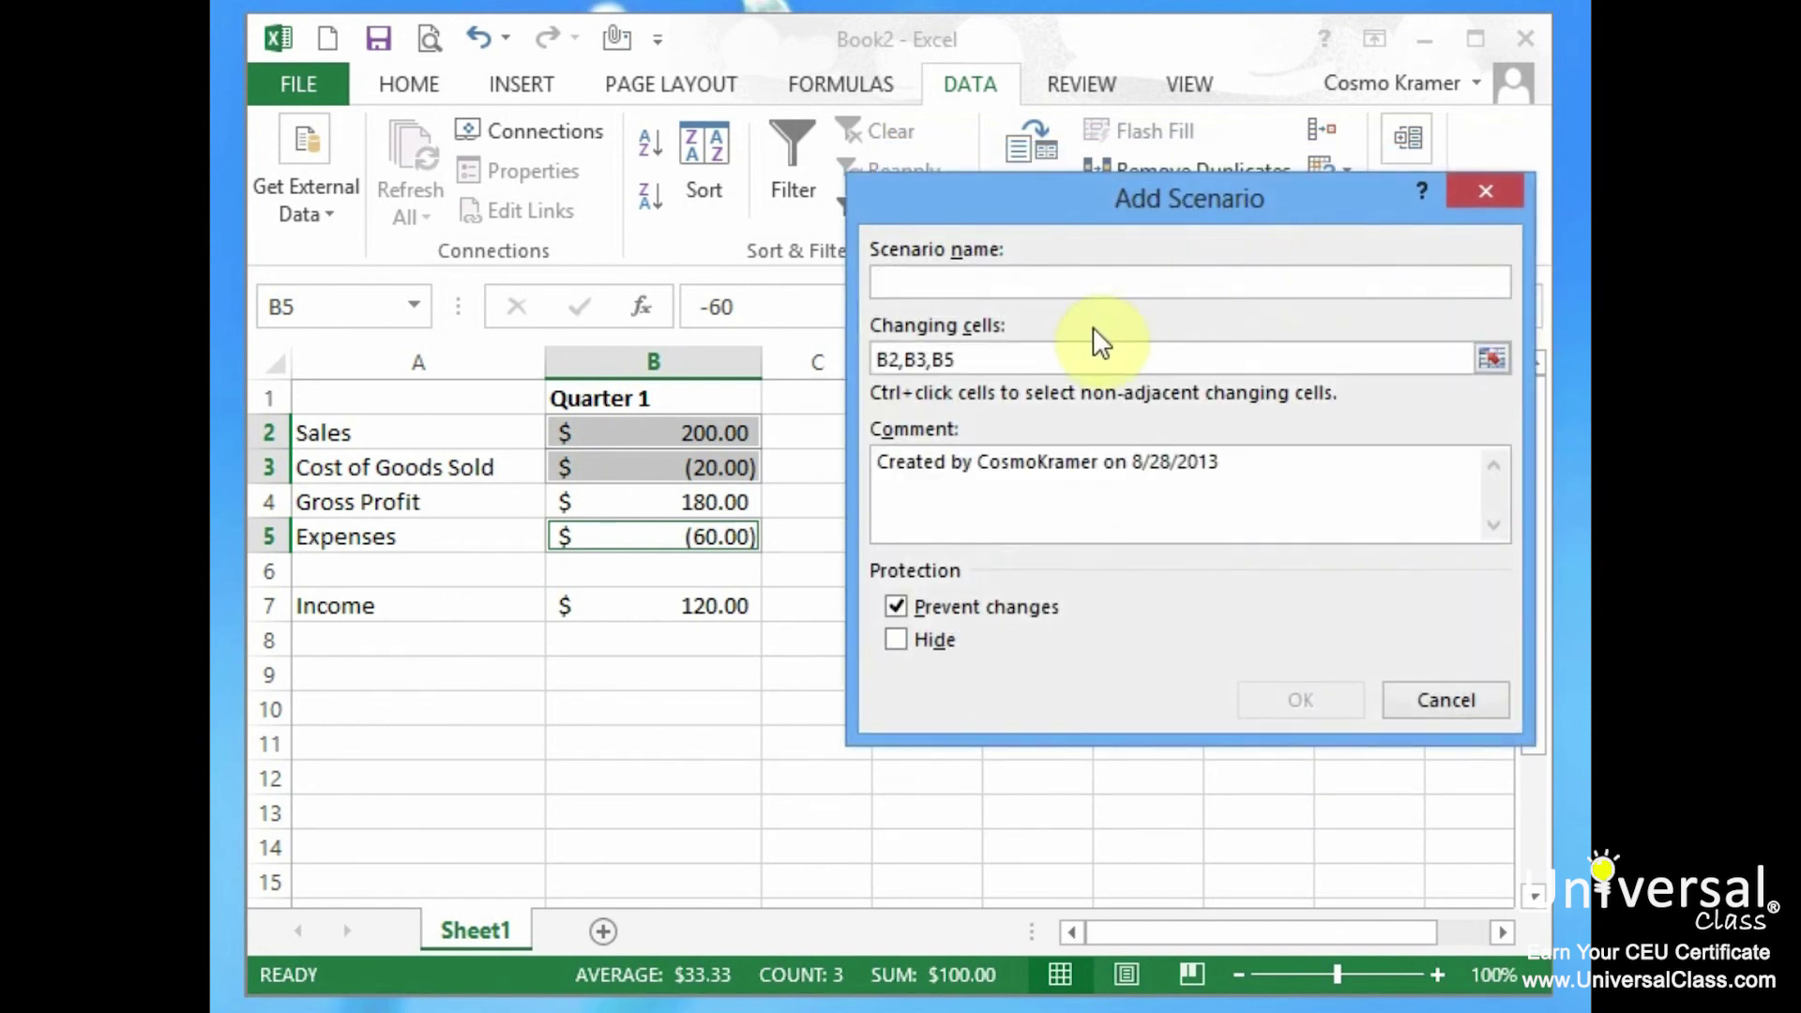
type("Great s")
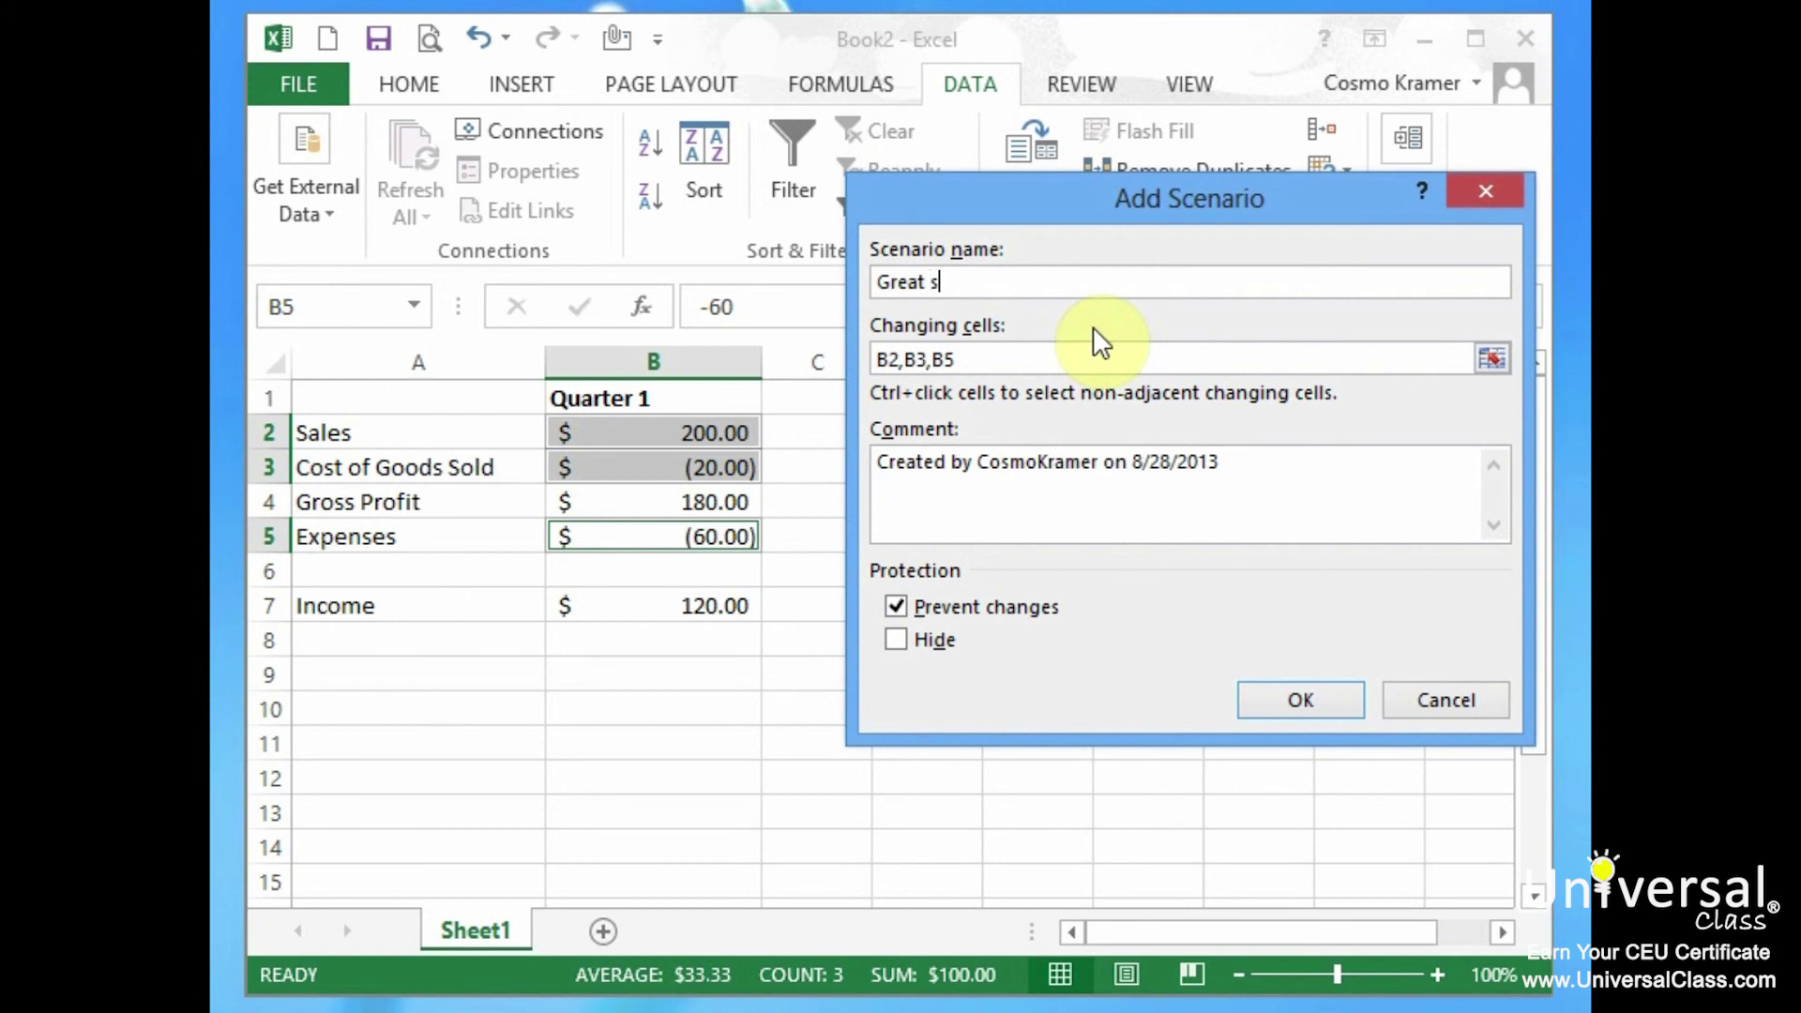
type("ales, poor expenses")
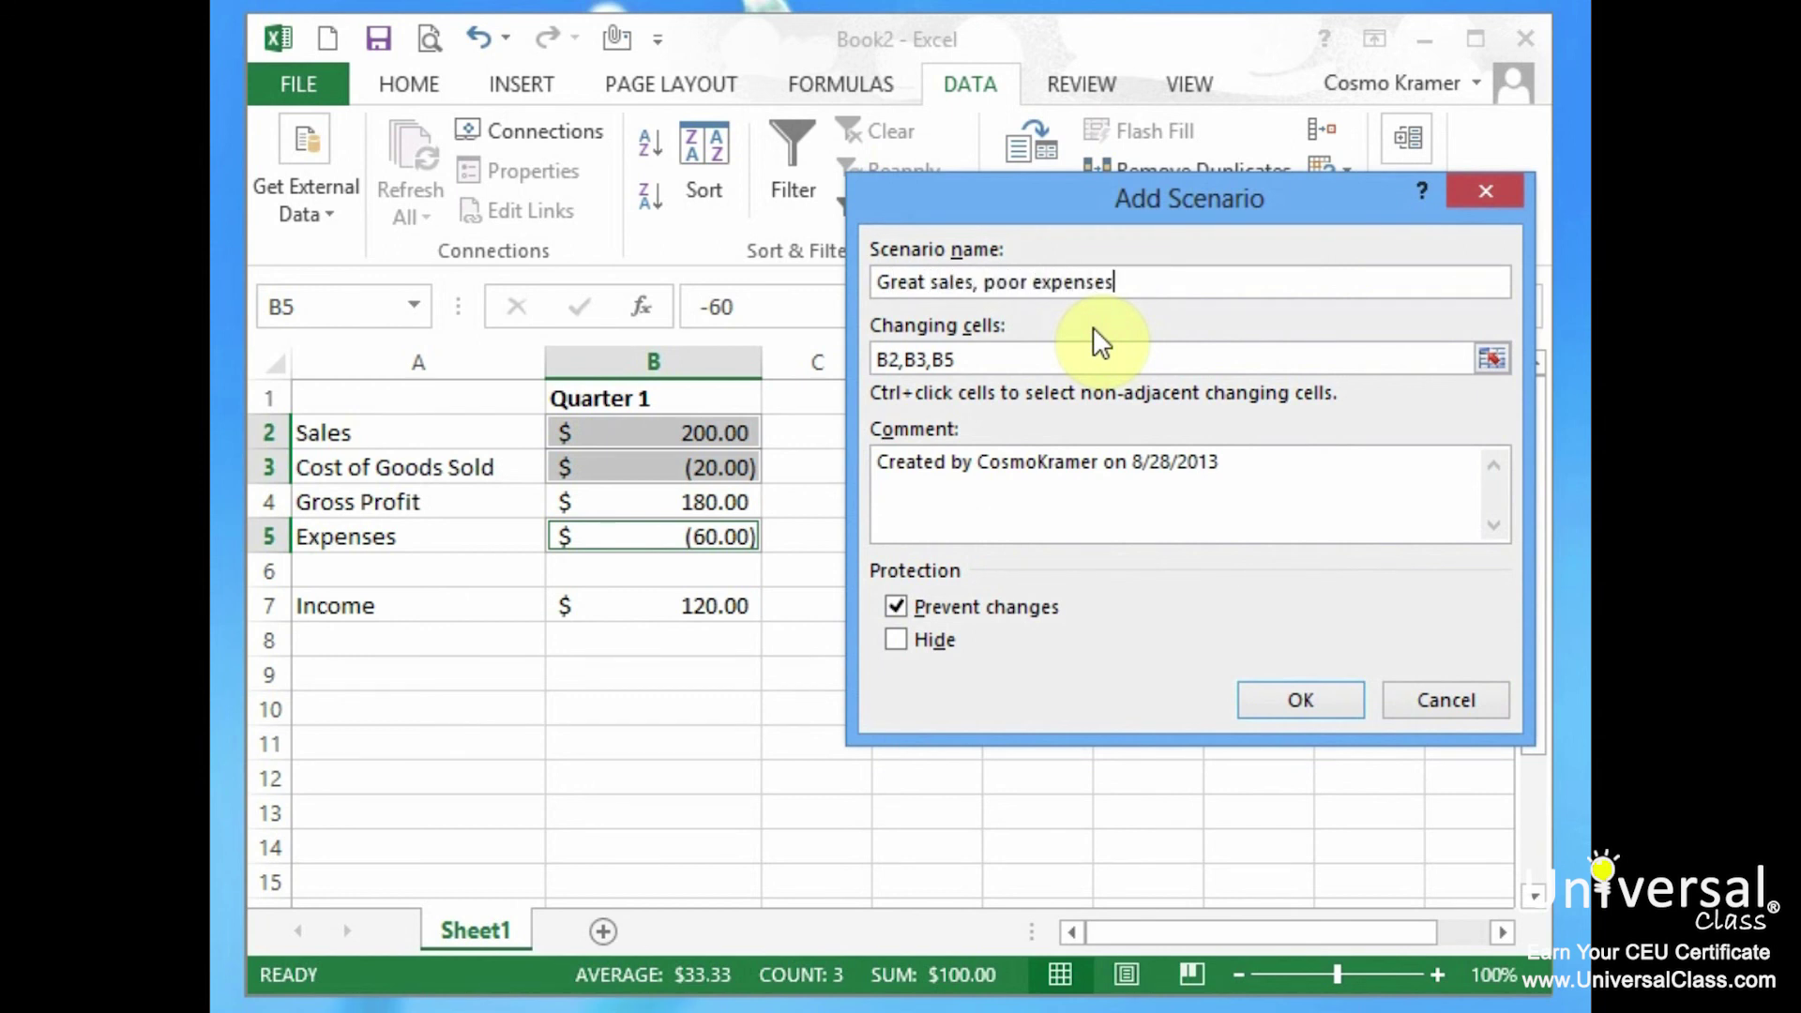
left_click(1324, 702)
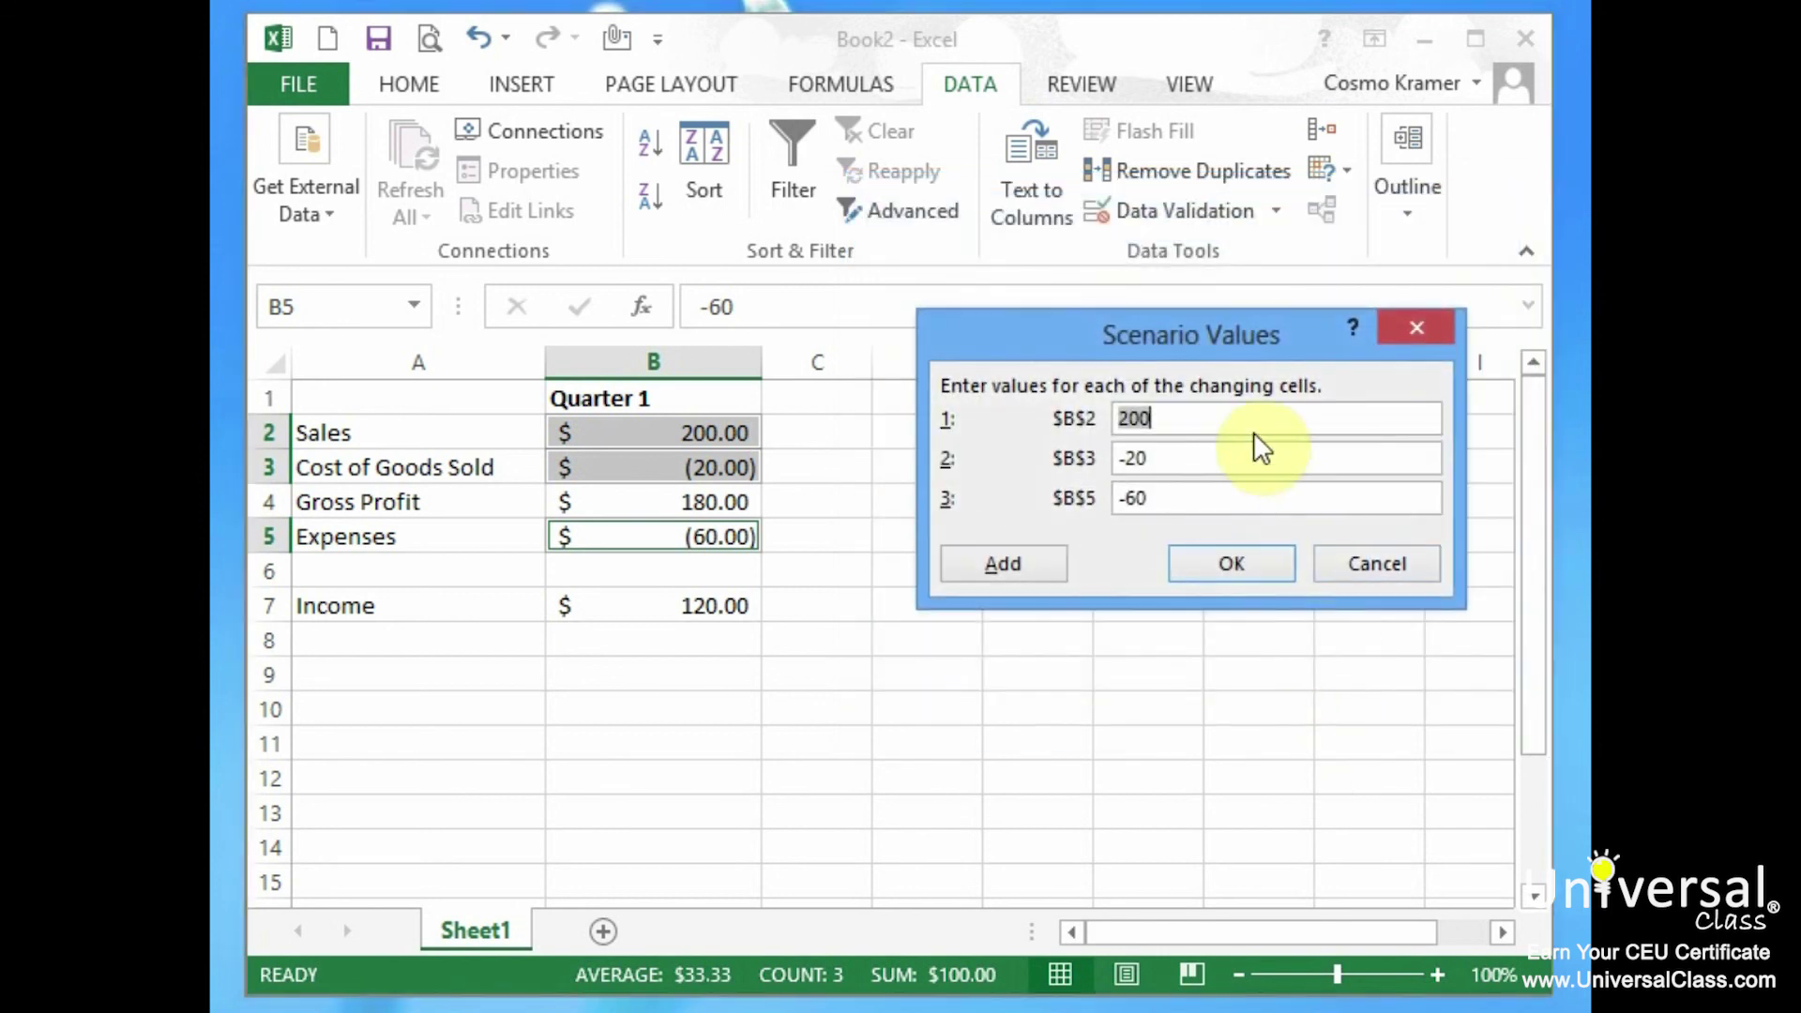
Step: Set the third scenario's values to 400 for B2, (40) for B3 and (300) for B5, and save it
type("400")
key("Tab")
type("(40)")
key("Tab")
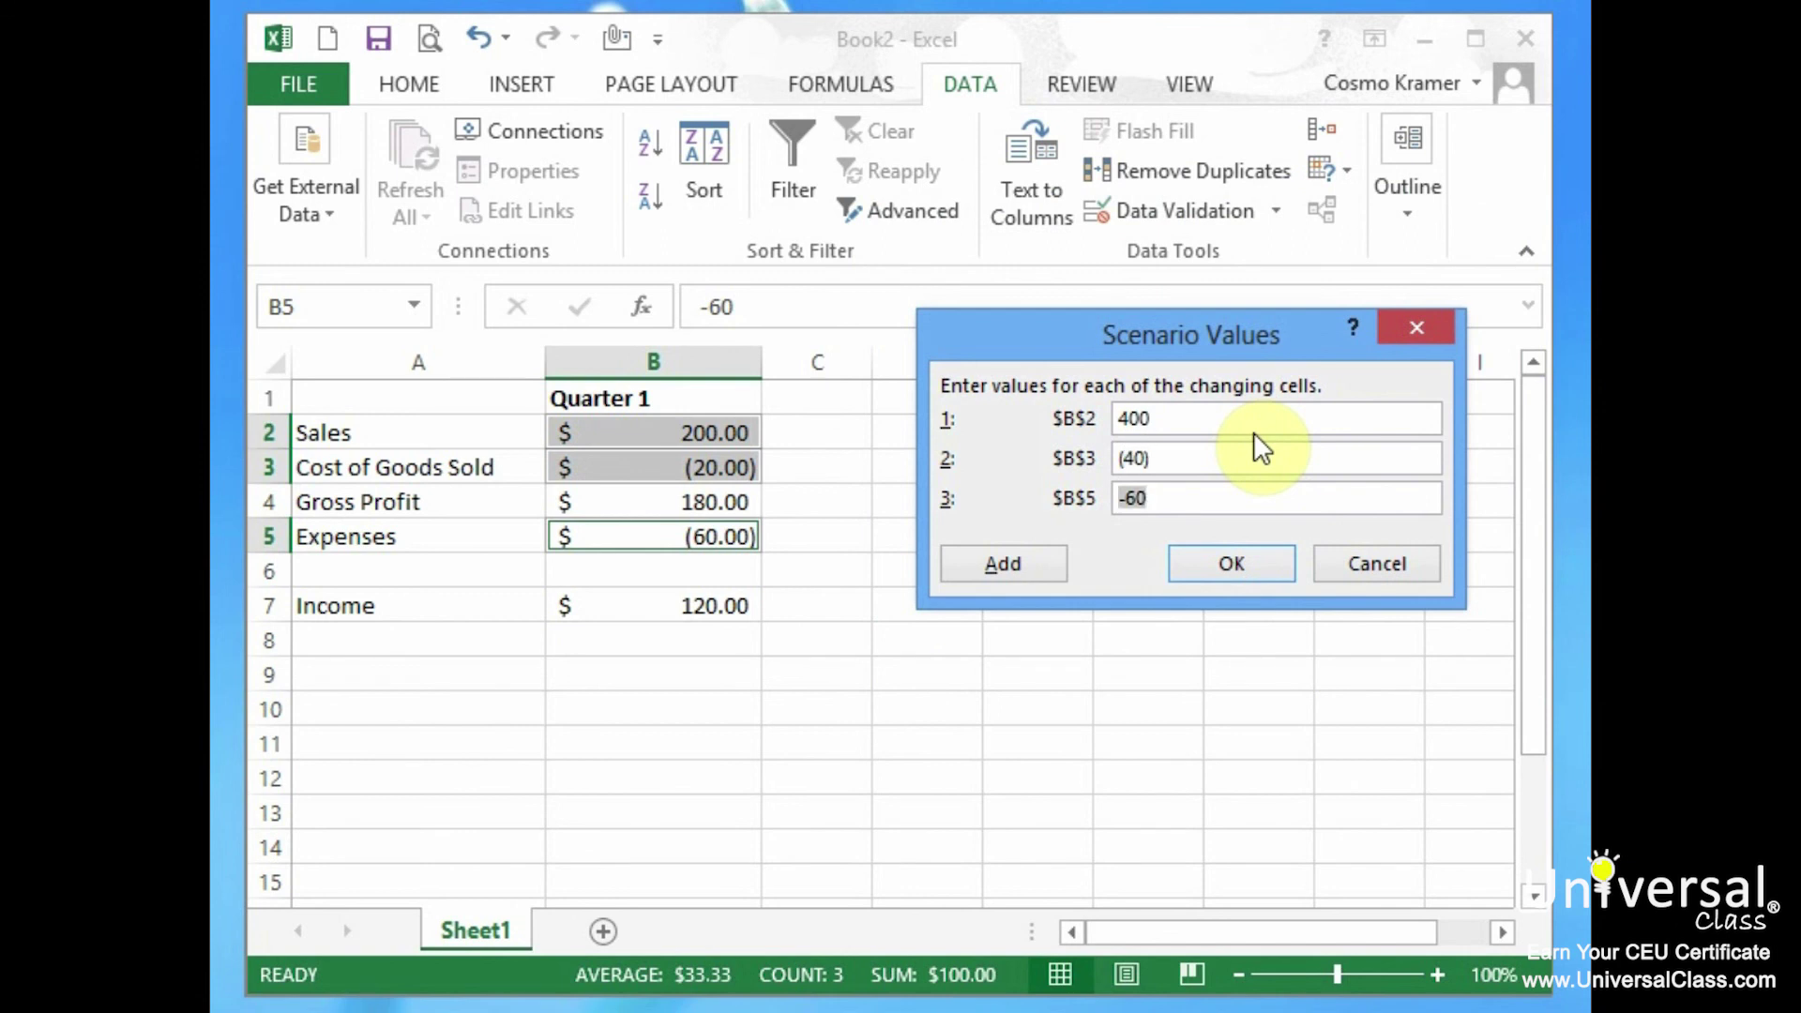
type("(300)")
left_click(1255, 567)
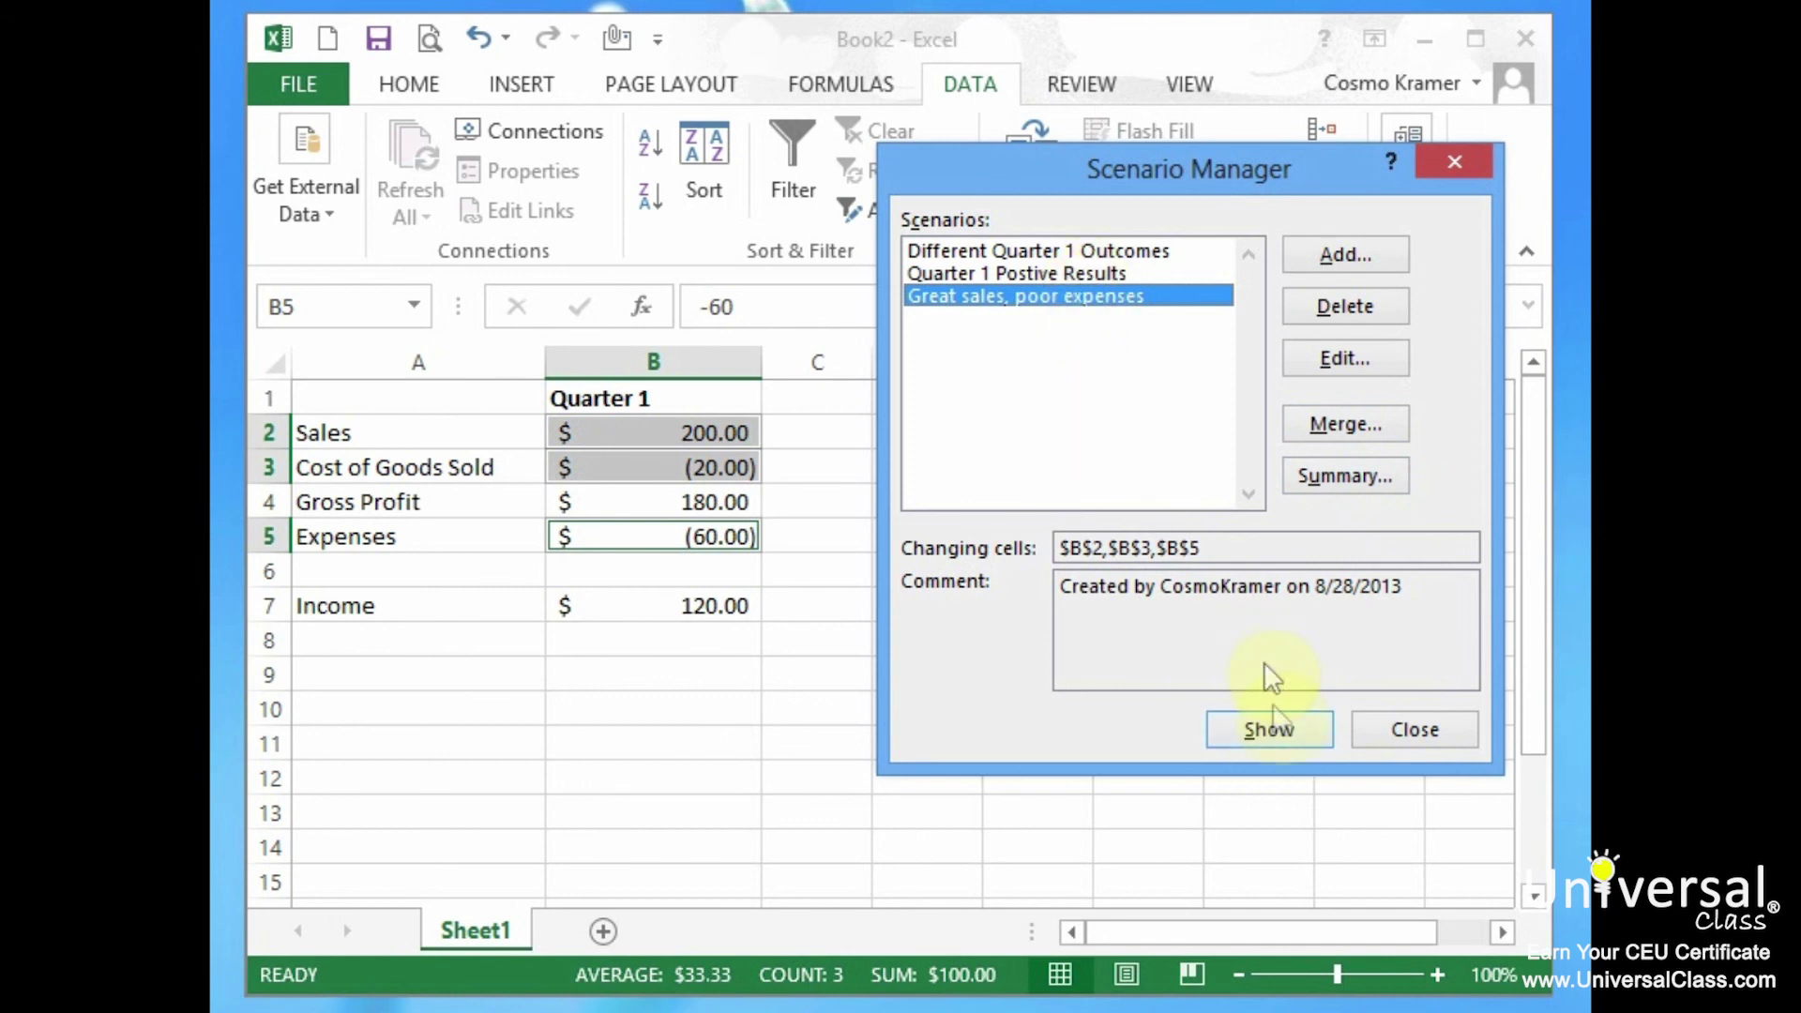
Step: Show all three scenarios in turn, finishing with "Different Quarter 1 Outcomes" in the sheet, and close the Scenario Manager
left_click(1285, 738)
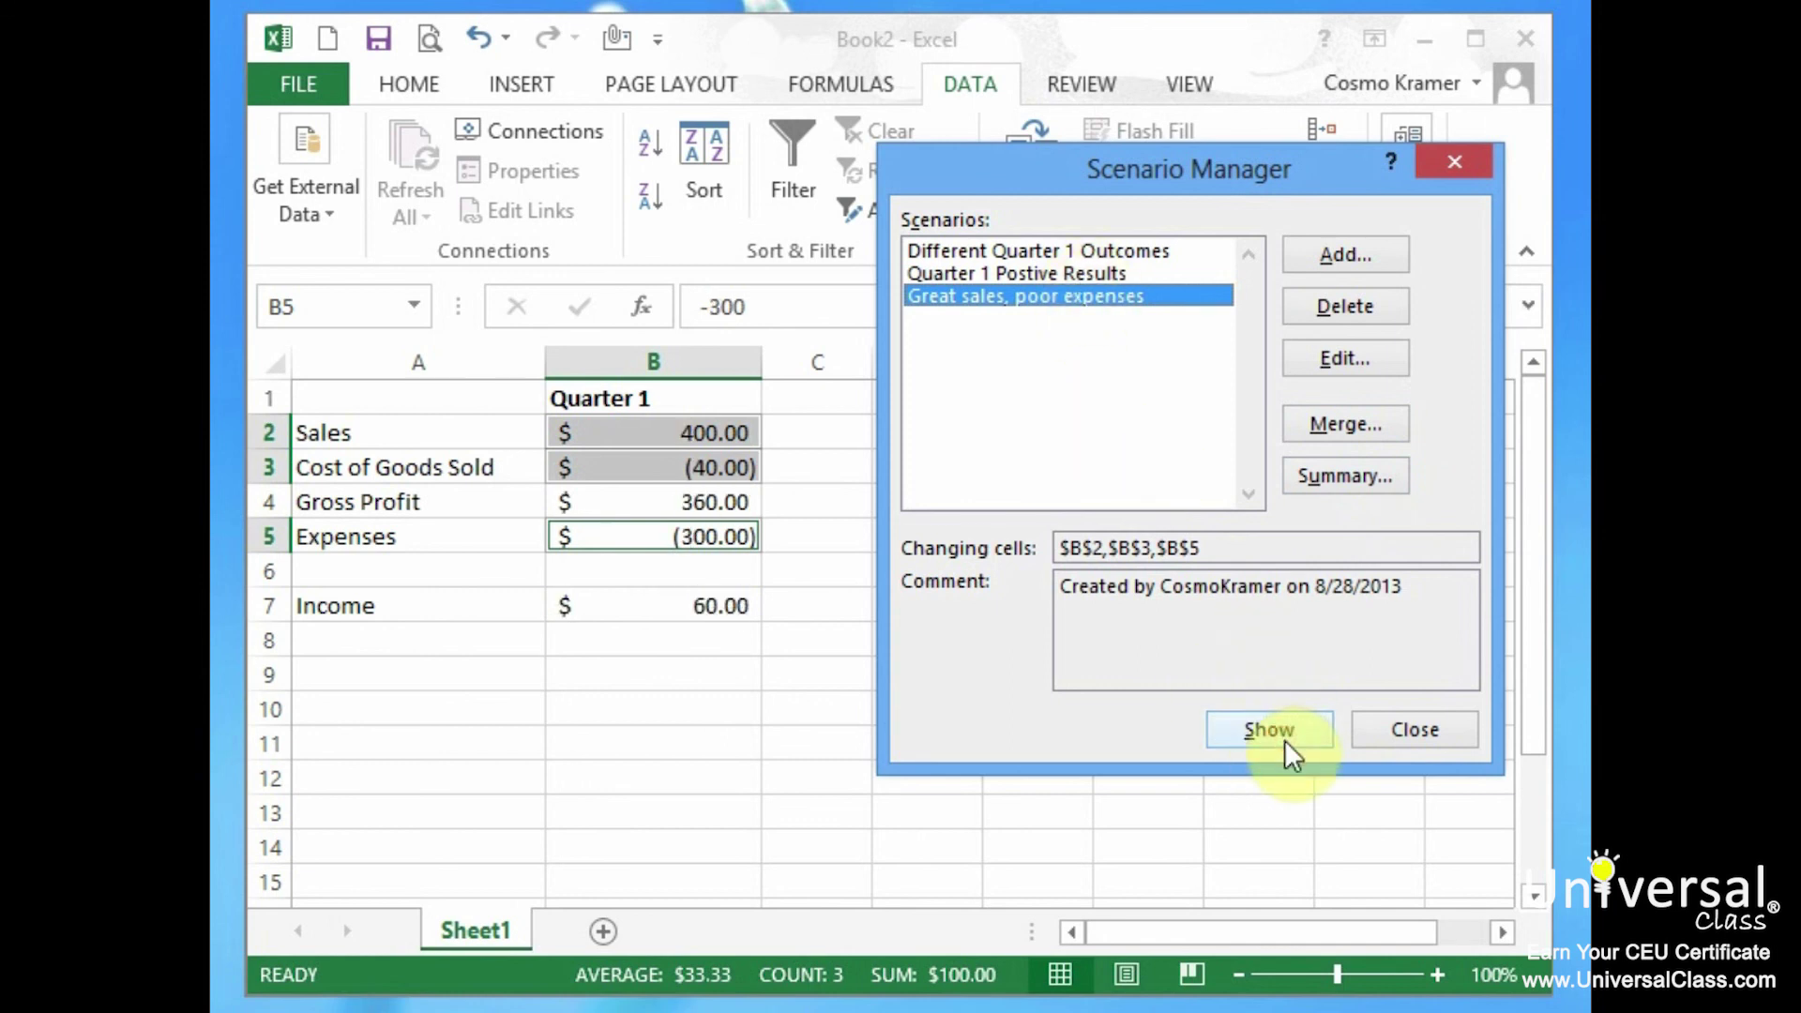
left_click(1130, 273)
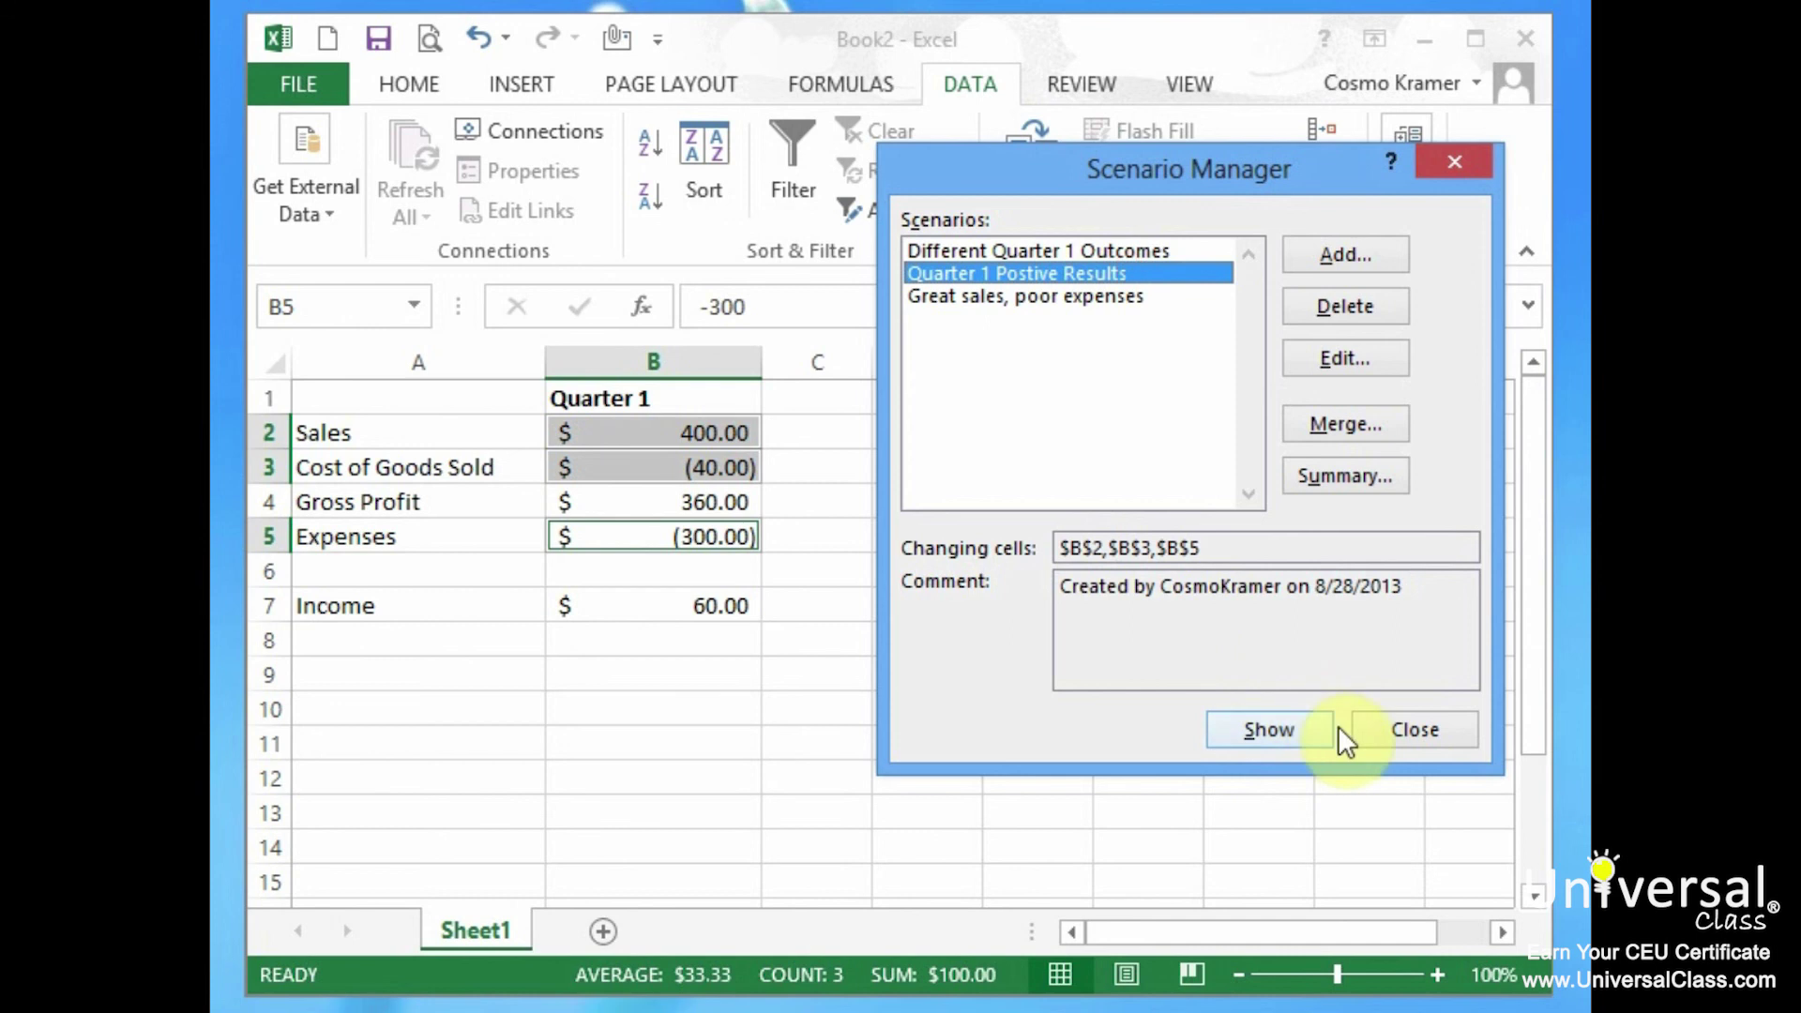
left_click(1304, 730)
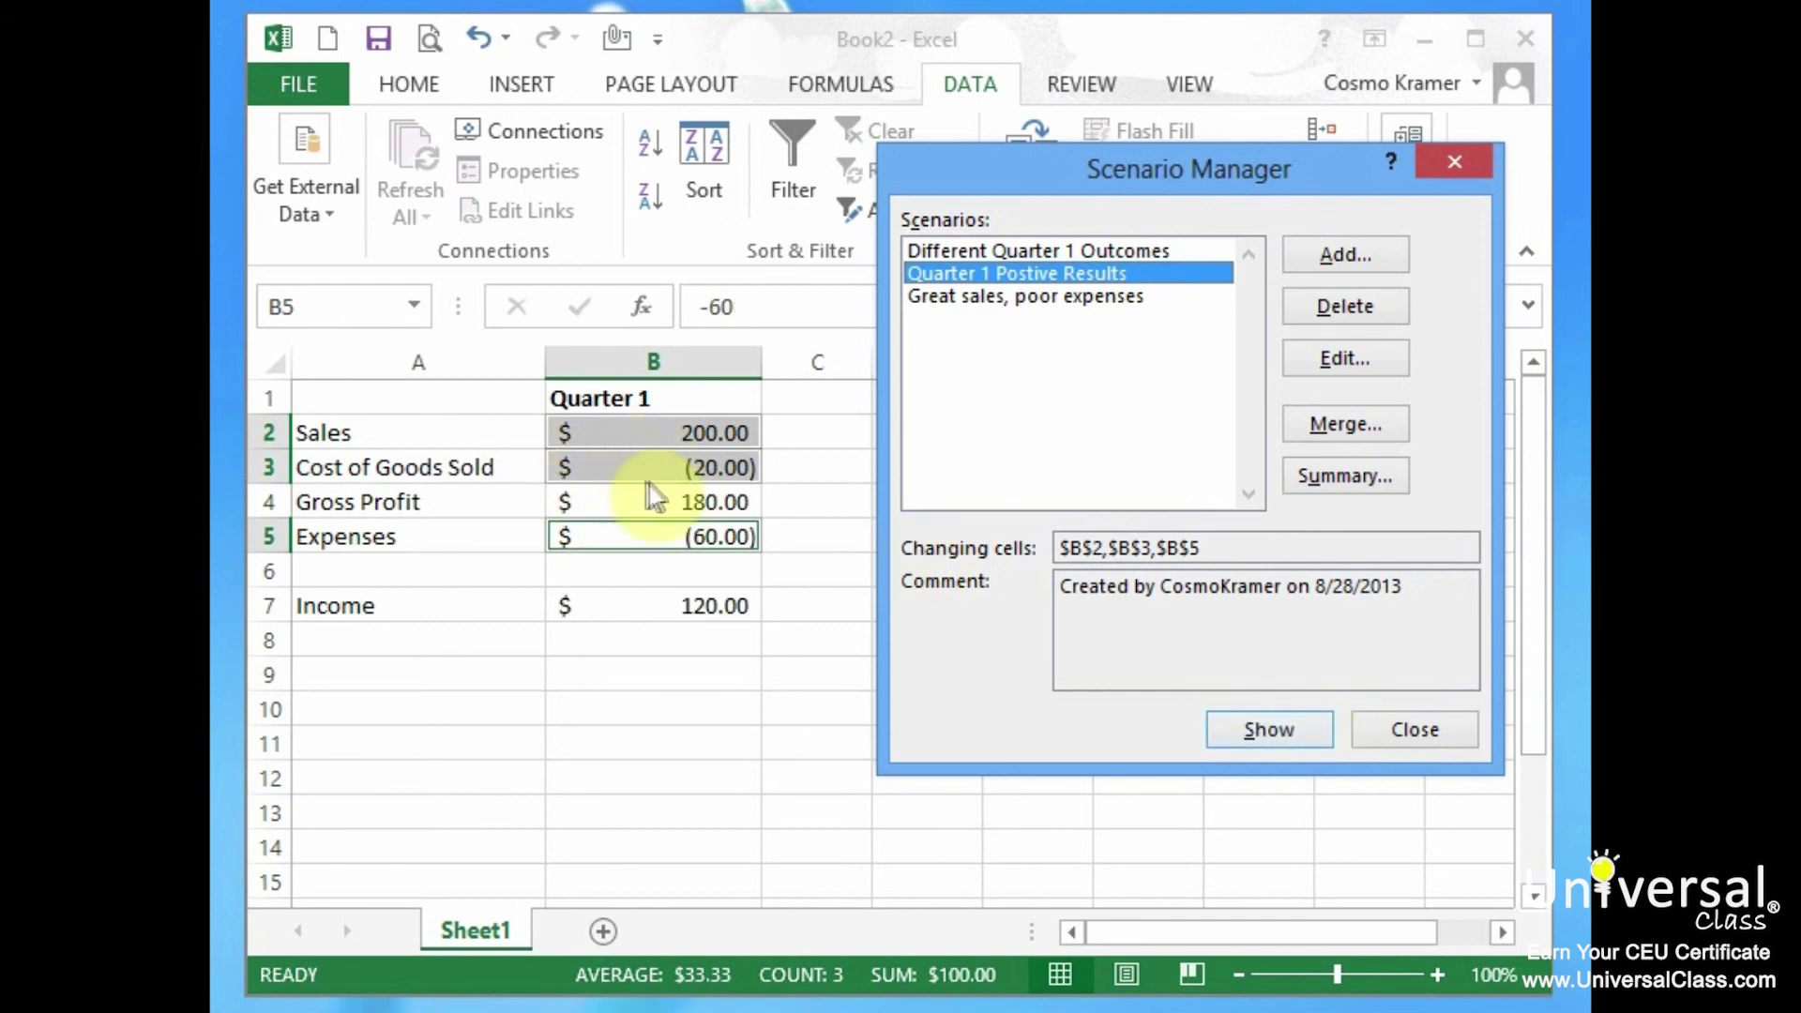
left_click(1202, 249)
left_click(1293, 730)
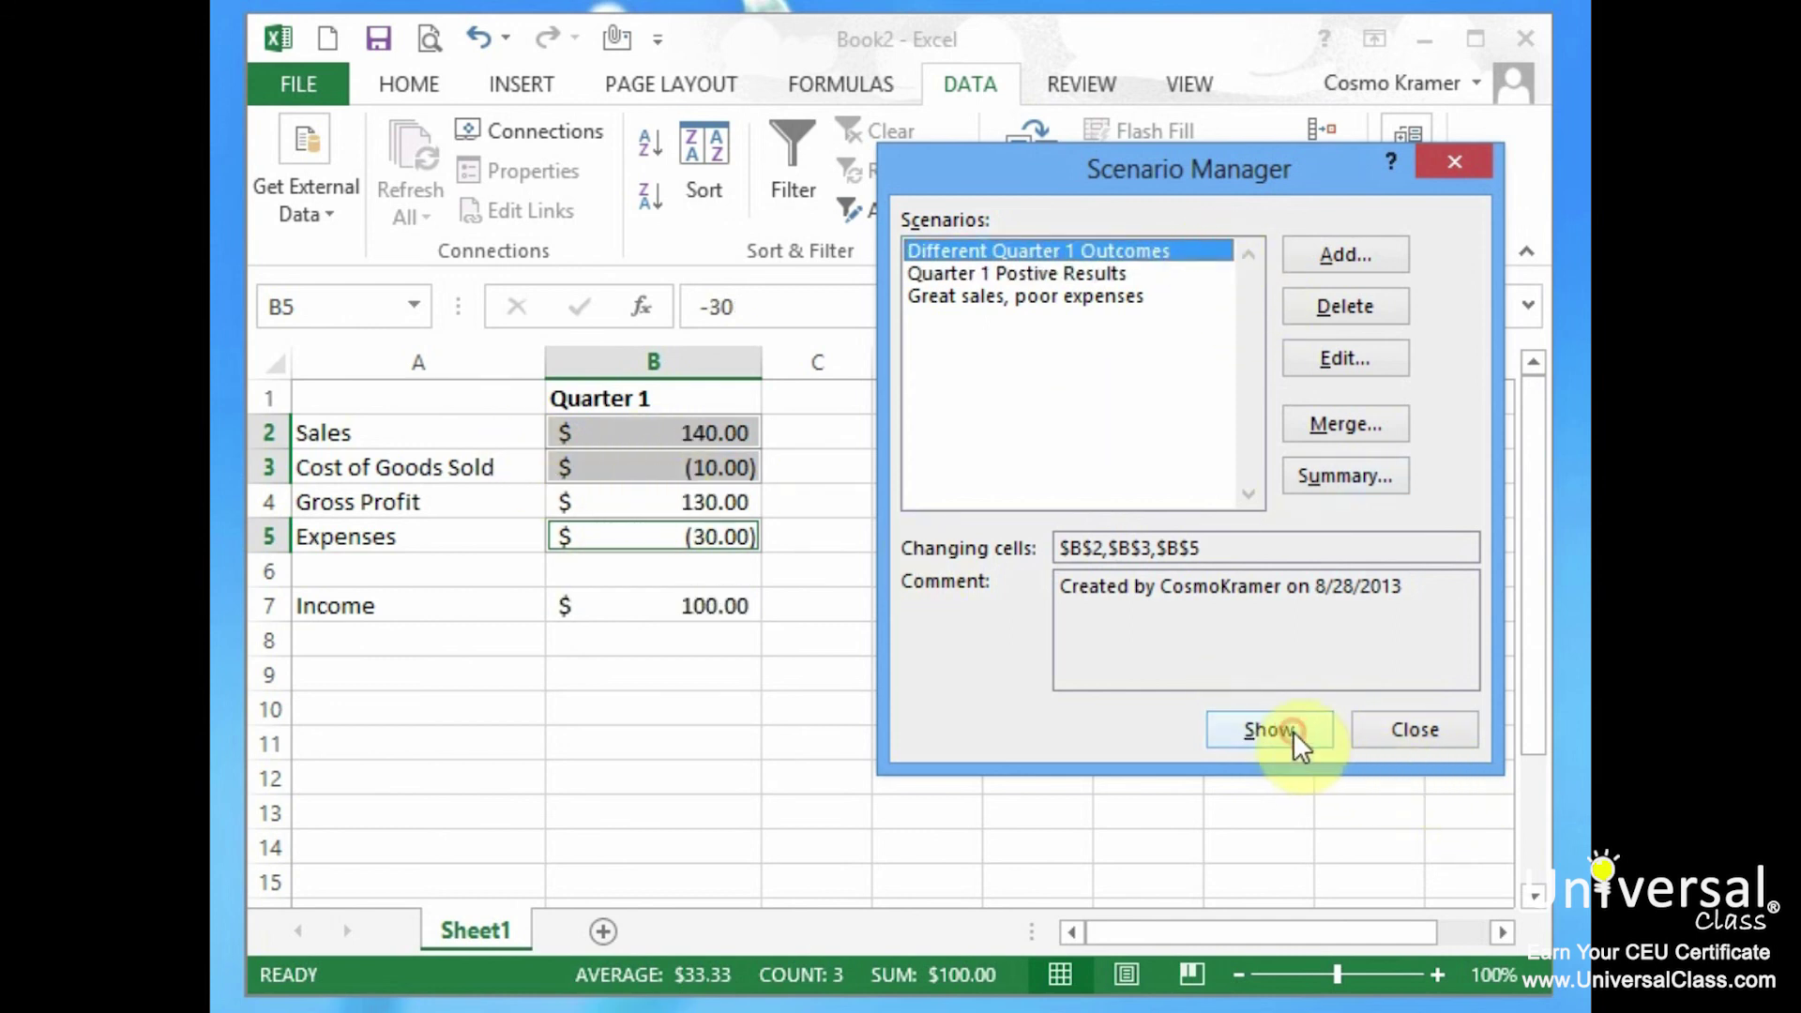
left_click(1417, 729)
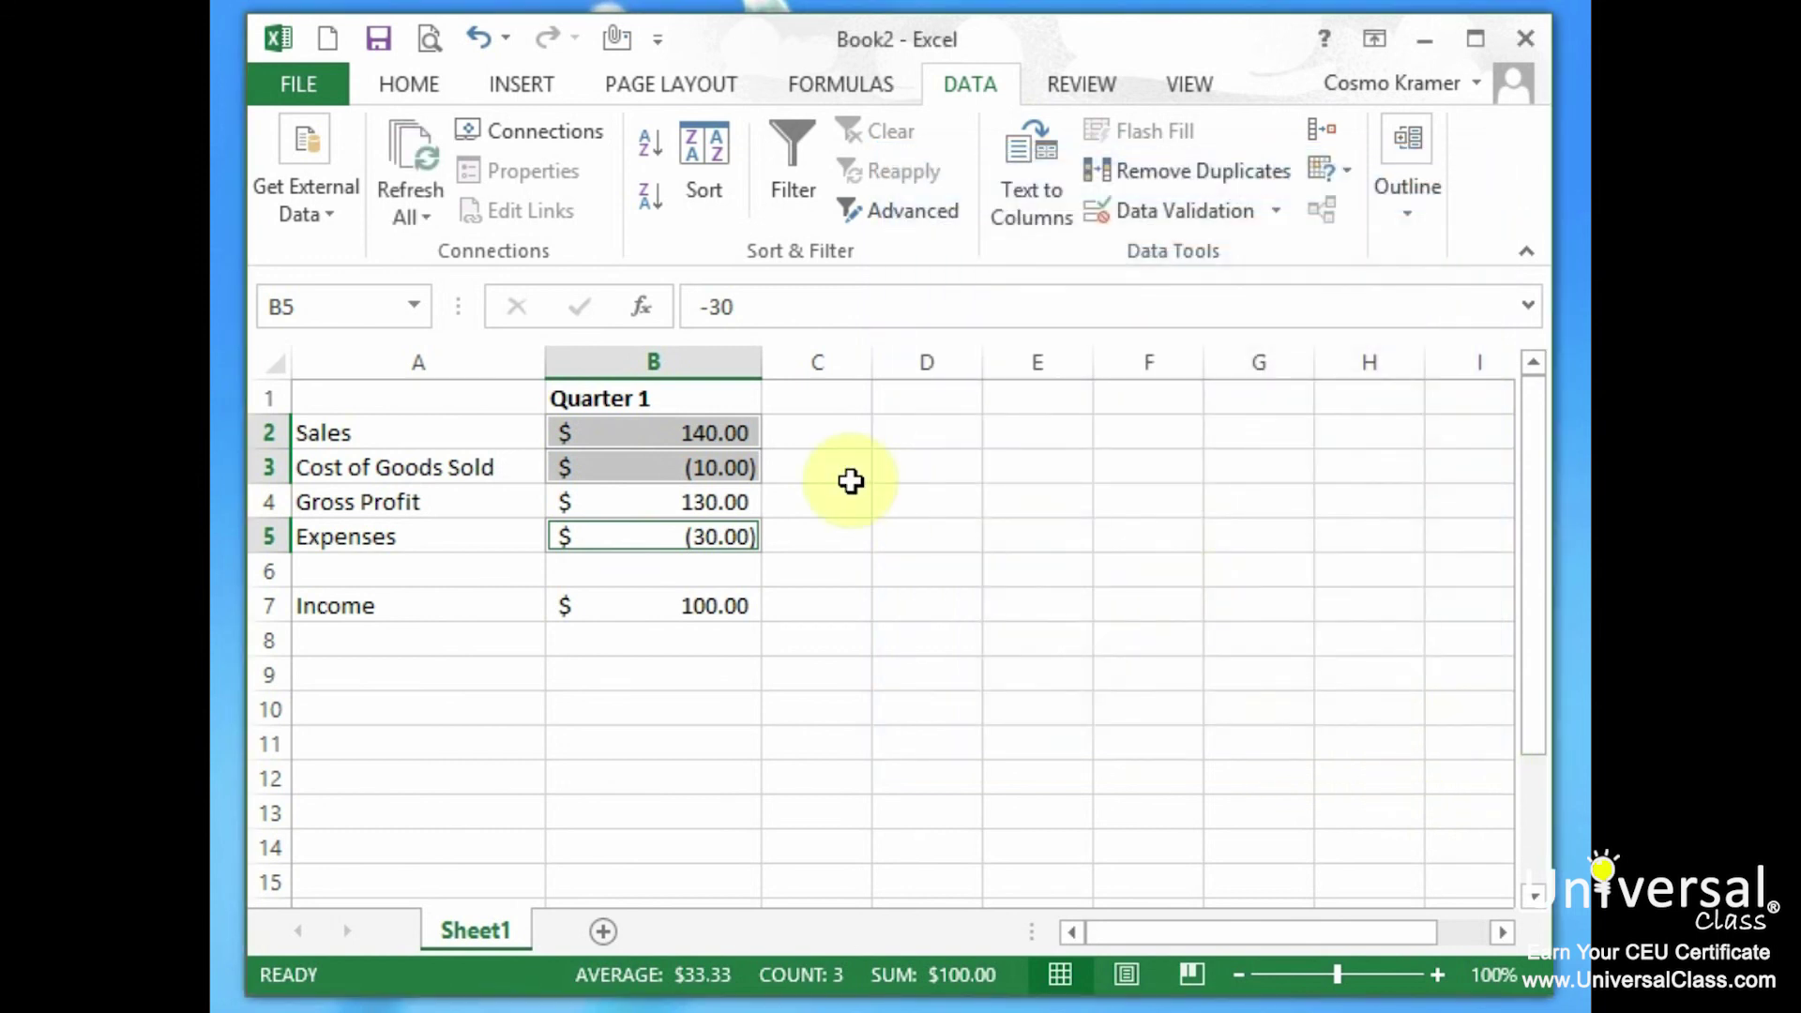